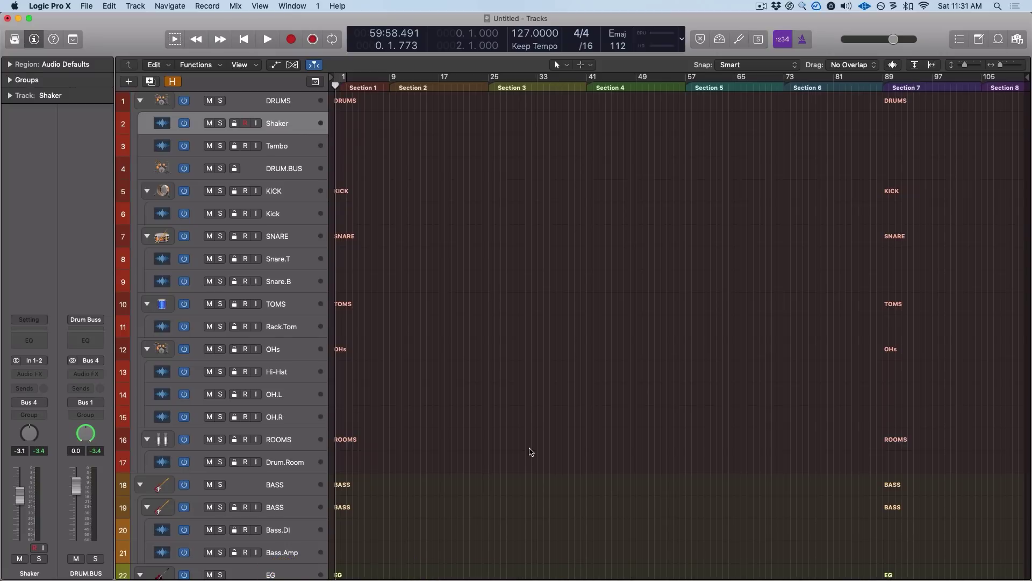
Look through the template's track stacks from the drums down to the background vocals.
click(287, 237)
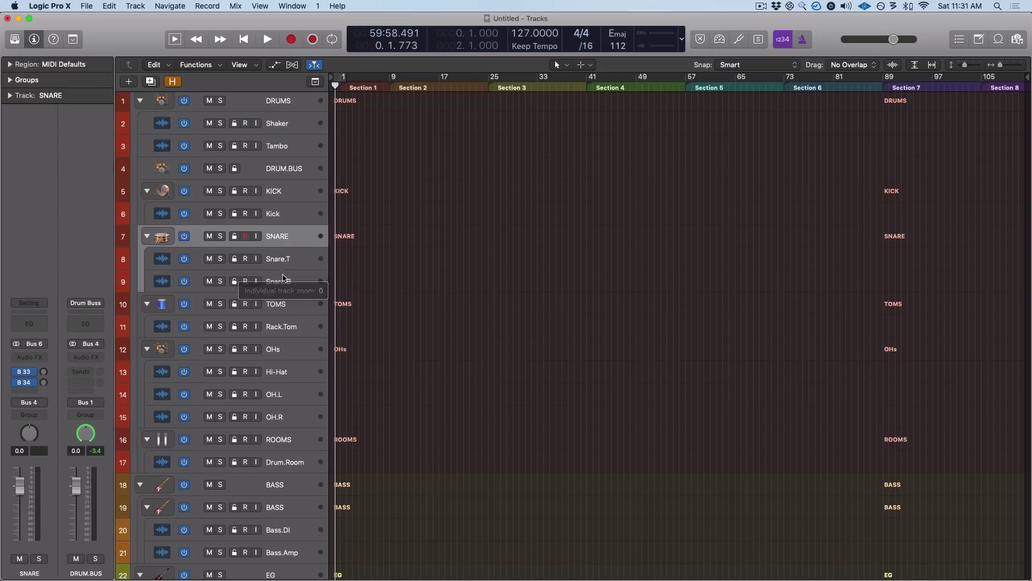
click(282, 277)
scroll(280, 216, down, 20)
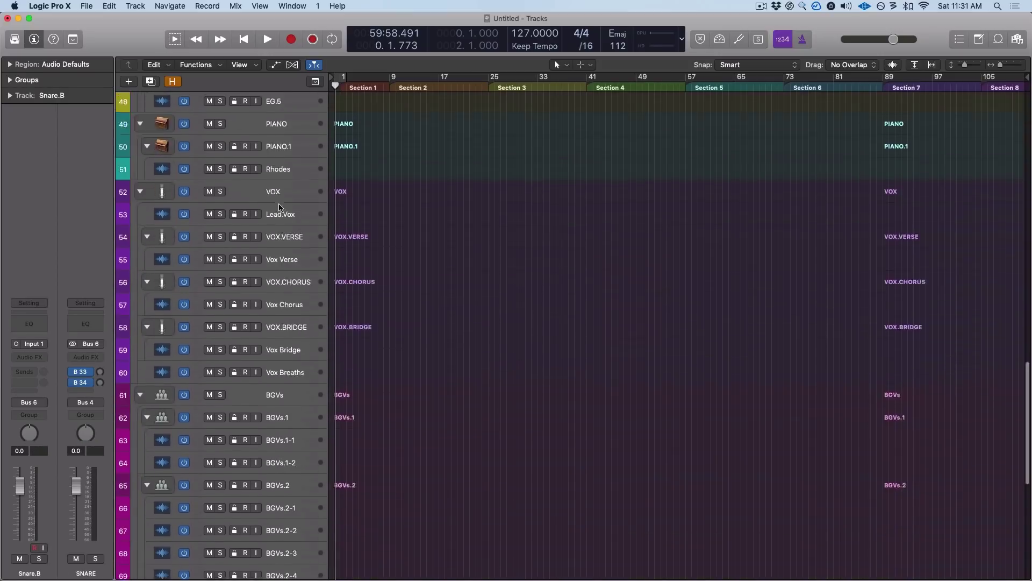
scroll(279, 207, down, 5)
scroll(344, 225, up, 20)
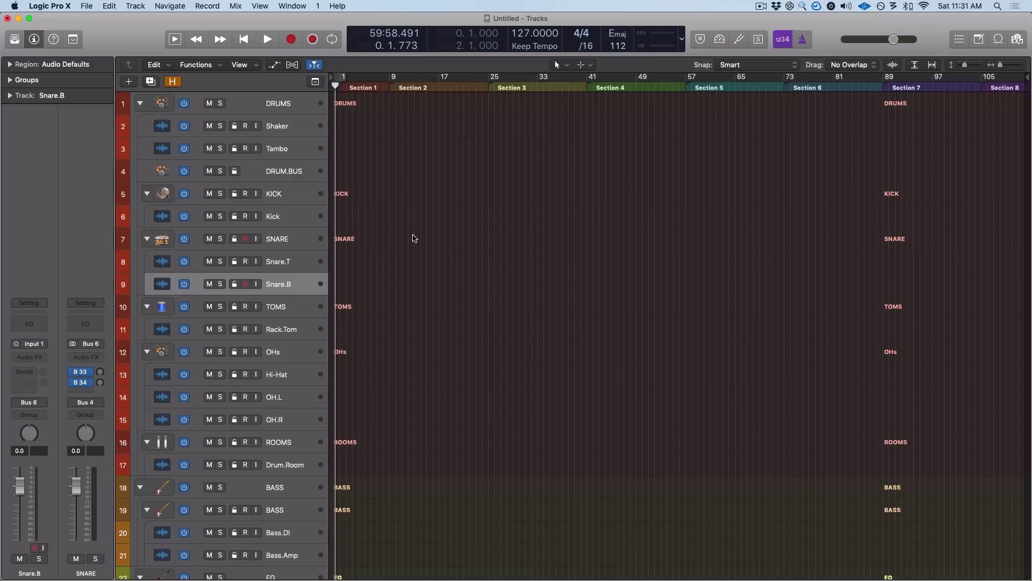
scroll(409, 323, down, 3)
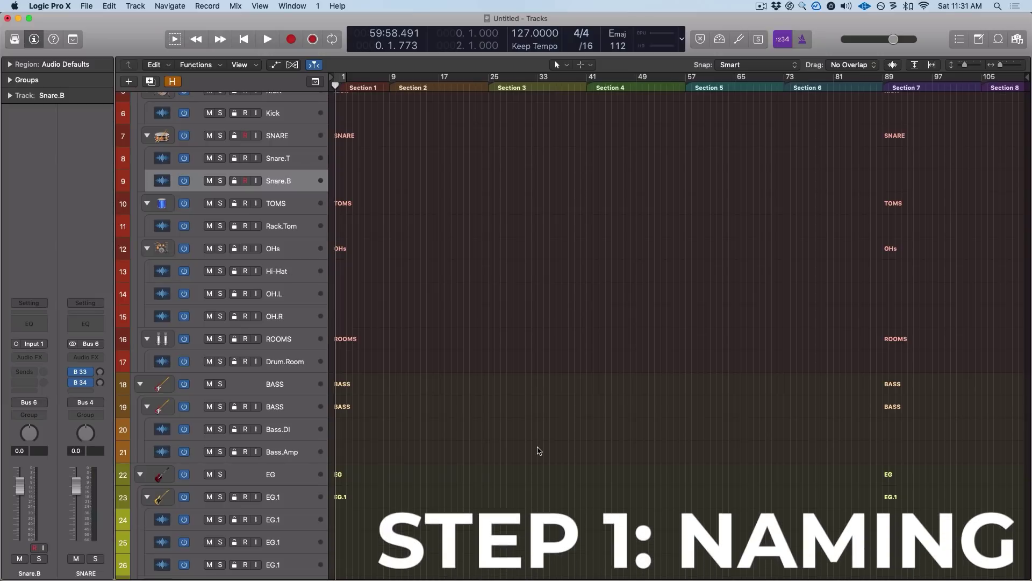
Save the project in the Tired Friend folder under the name Tired-Friend-PREP.
key(super+s)
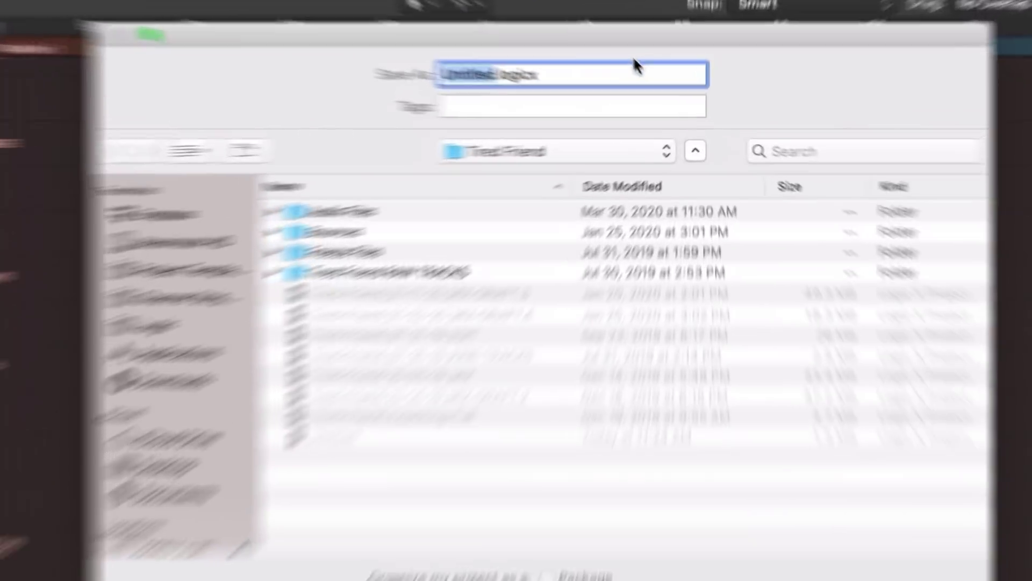
click(558, 78)
key(super+a)
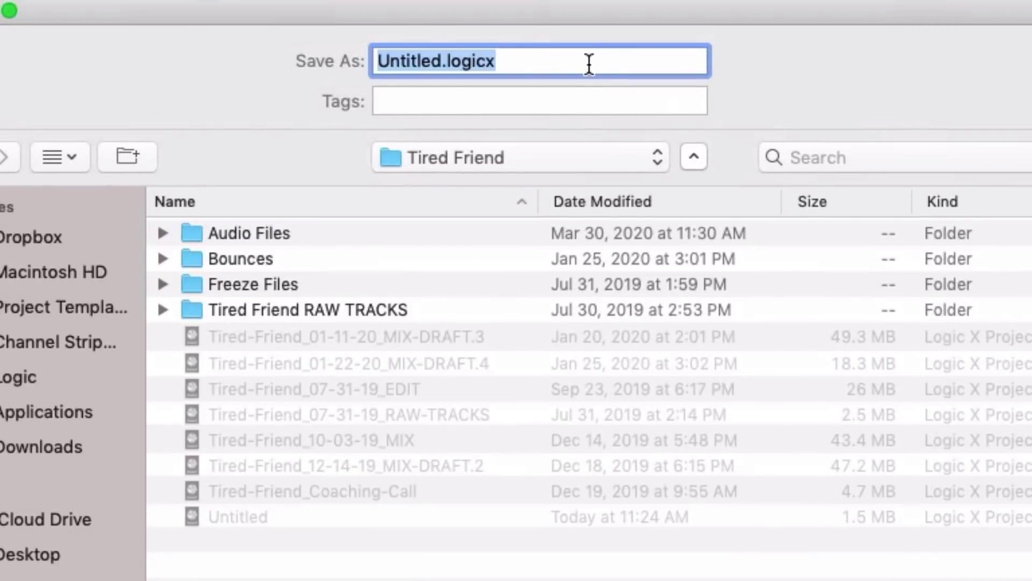
text(Tired-Friend)
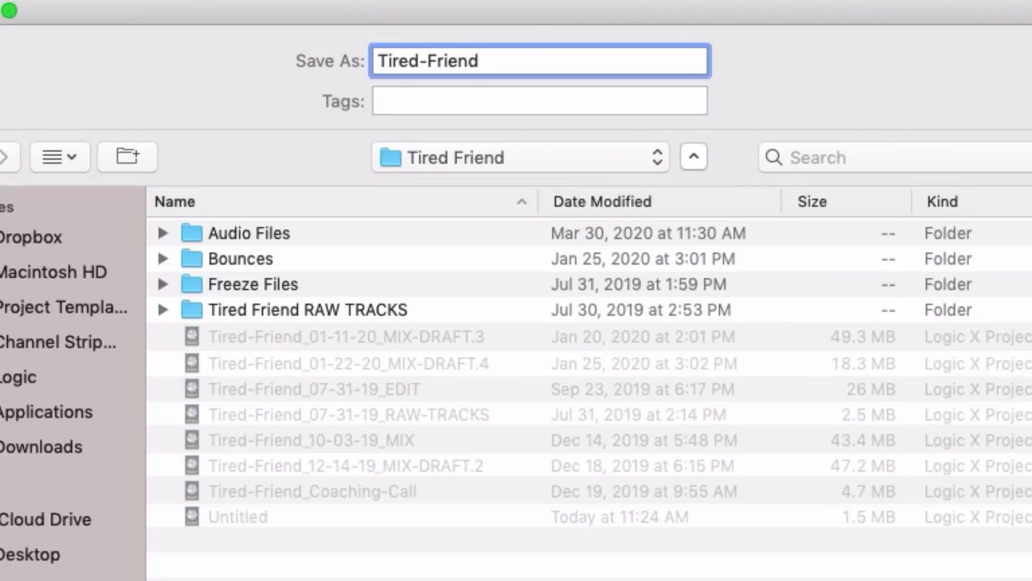
text(-PREP)
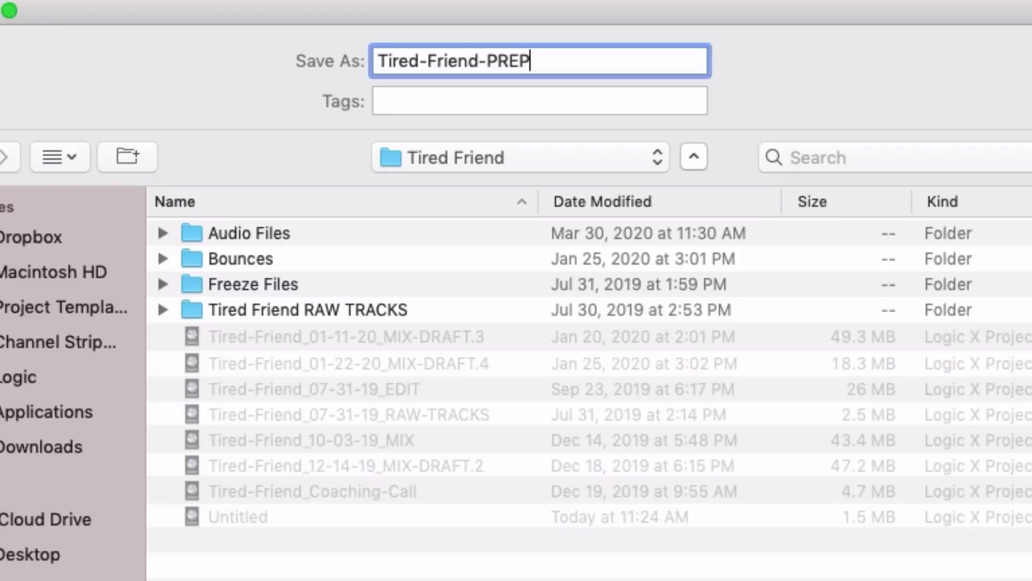
key(Return)
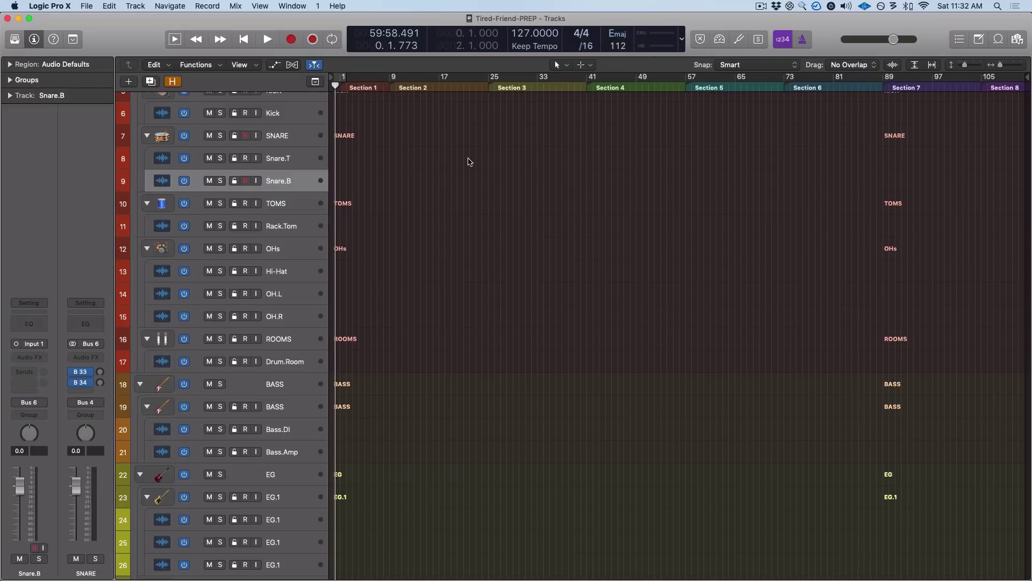
Place the playhead exactly at the start of bar 1.
click(358, 90)
key(super+Right)
key(super+Right)
key(super+Right)
key(super+Right)
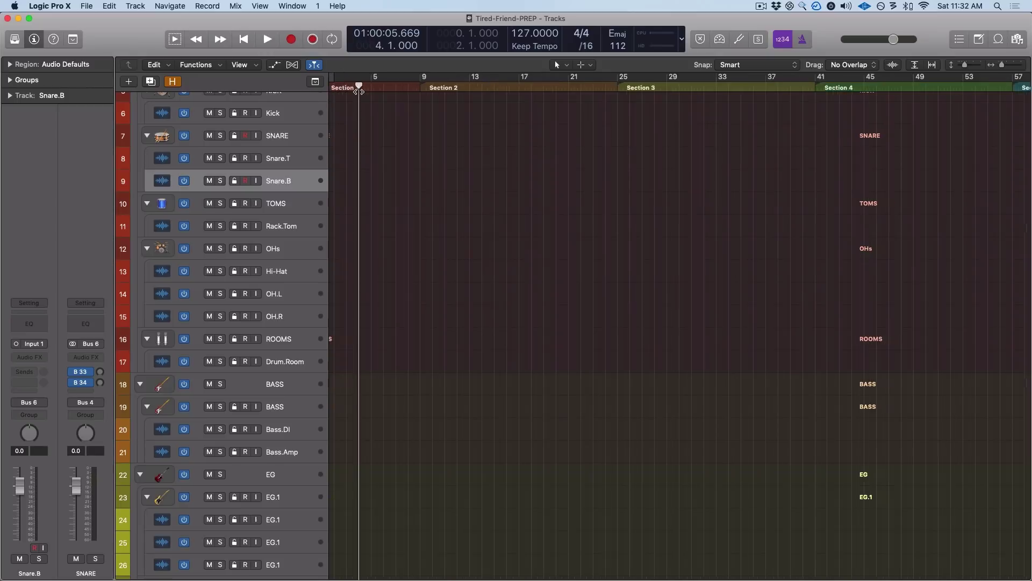
key(Return)
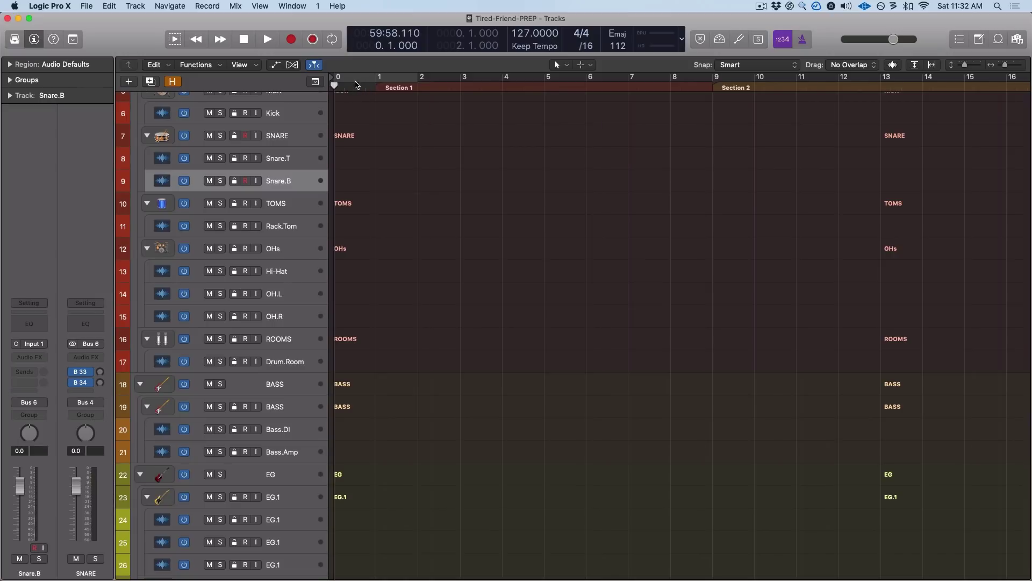
click(377, 85)
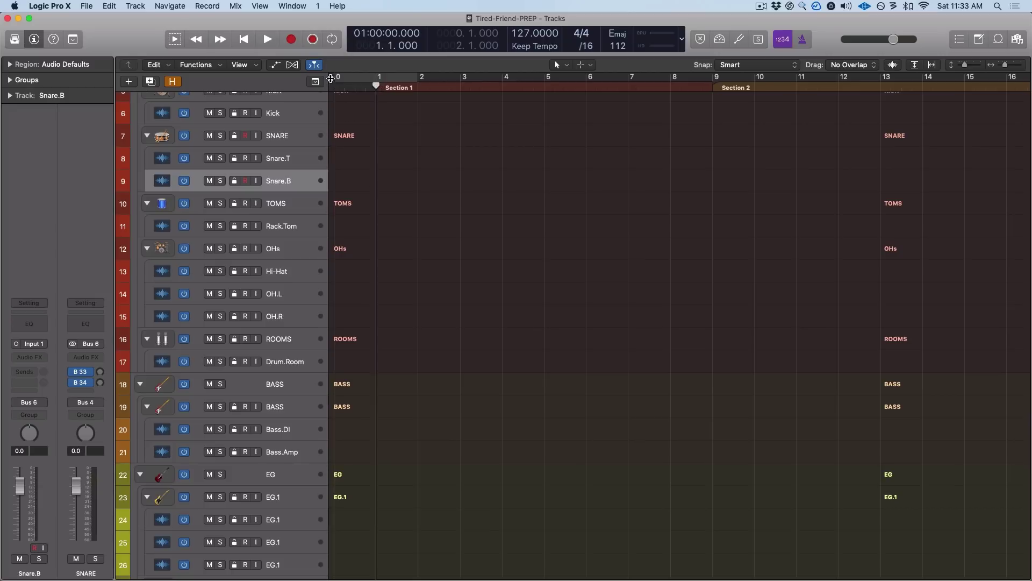
Extend the project start to before bar 0 and set a cycle range from bar 3 to bar 5.
mouse_move(331, 78)
mouse_down()
mouse_move(379, 83)
mouse_move(177, 89)
mouse_move(425, 89)
mouse_move(276, 88)
mouse_up()
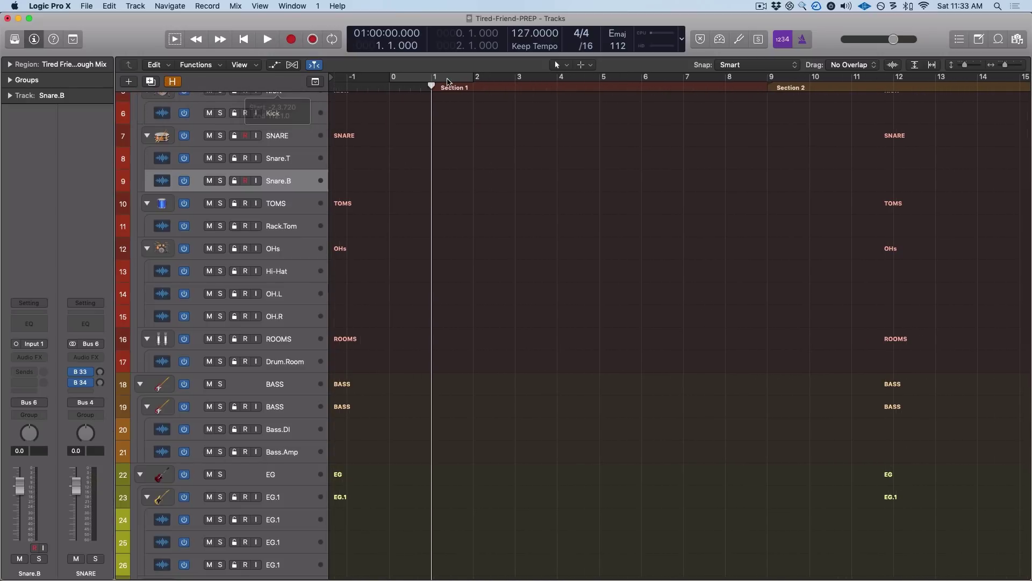
click(444, 79)
drag(432, 79, 554, 80)
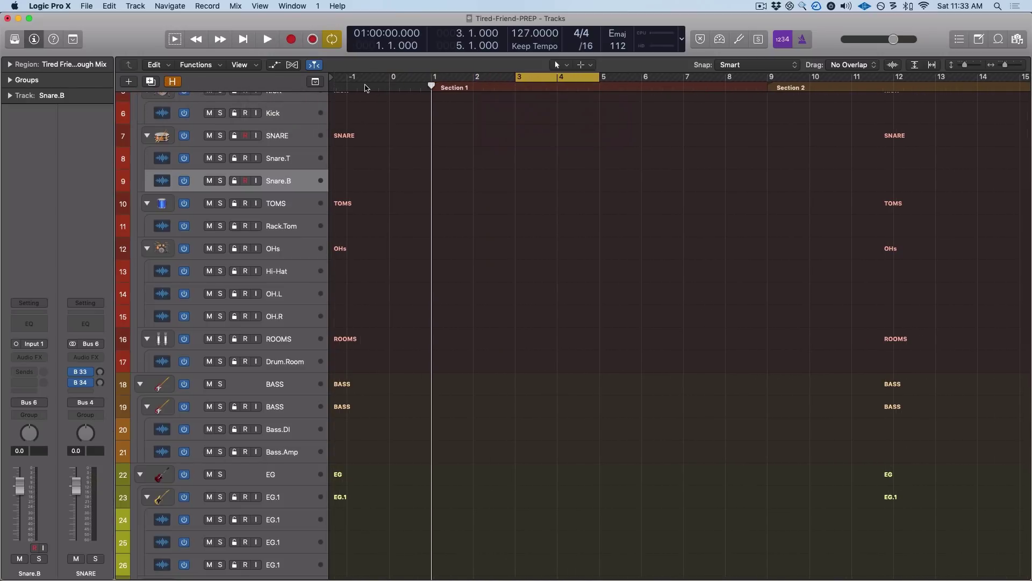
drag(431, 85, 383, 86)
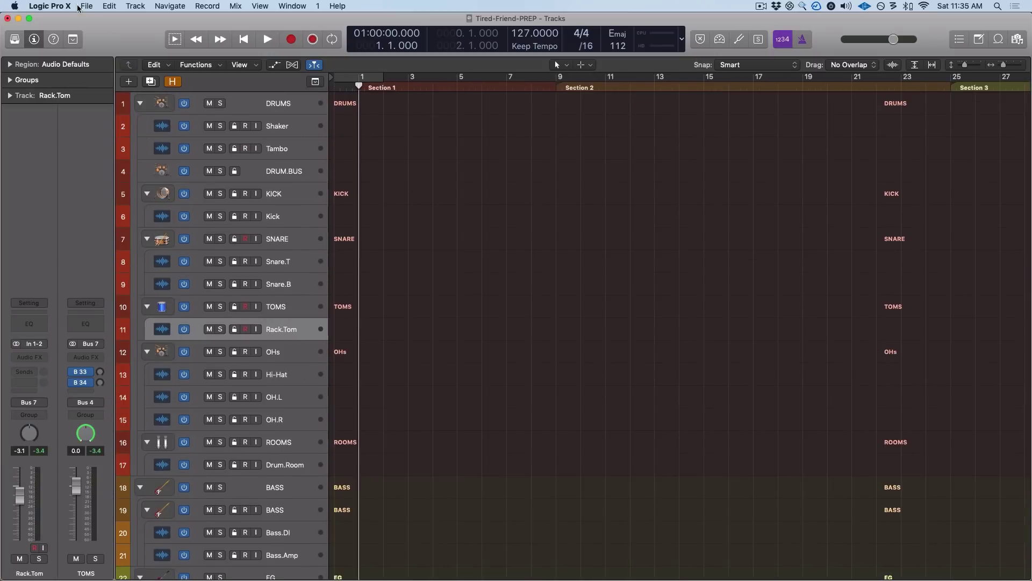
Set the I/O buffer size to 1024 samples in the audio device preferences and close them.
click(62, 6)
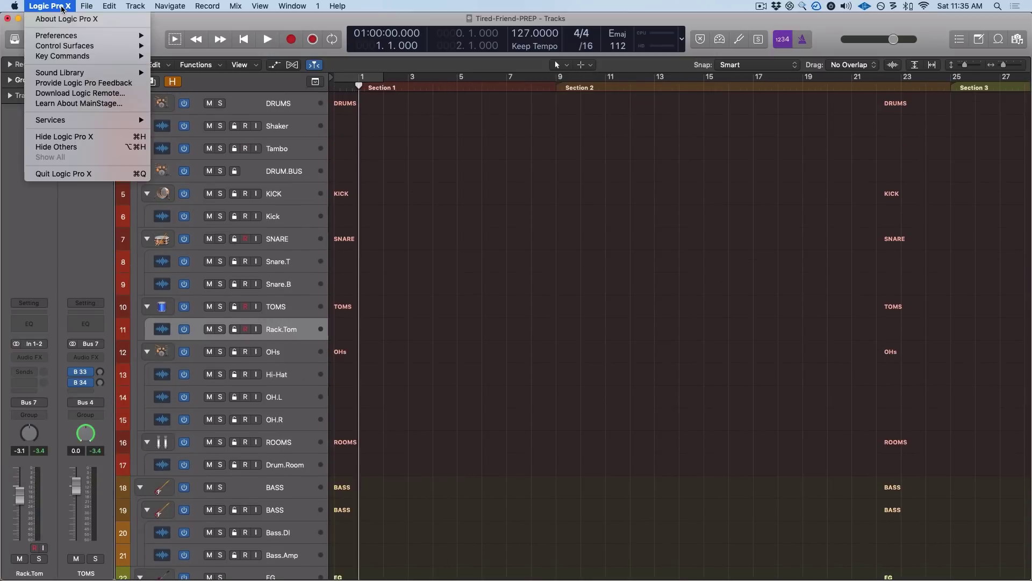
mouse_move(64, 34)
click(216, 46)
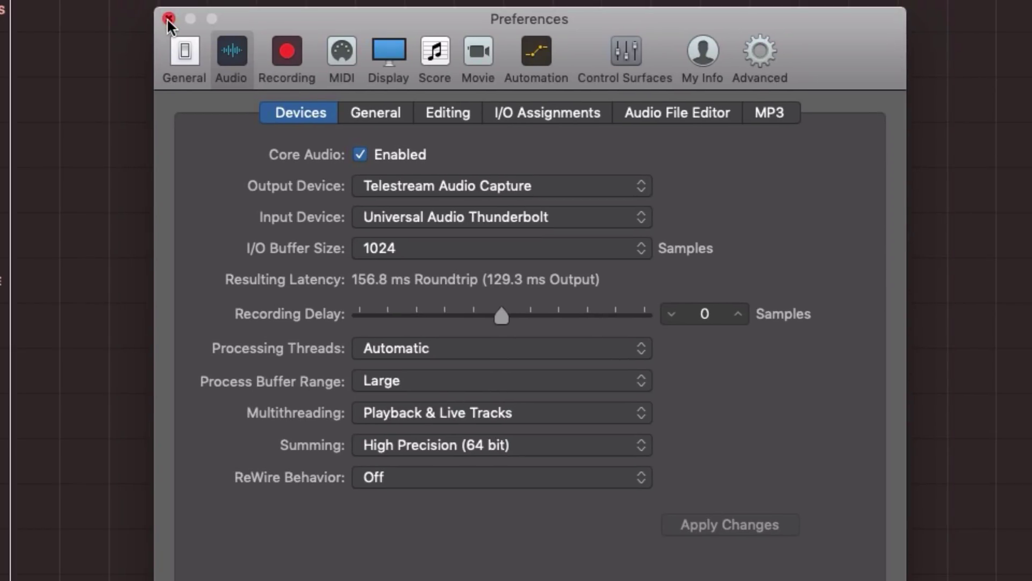
click(377, 251)
click(271, 267)
click(169, 19)
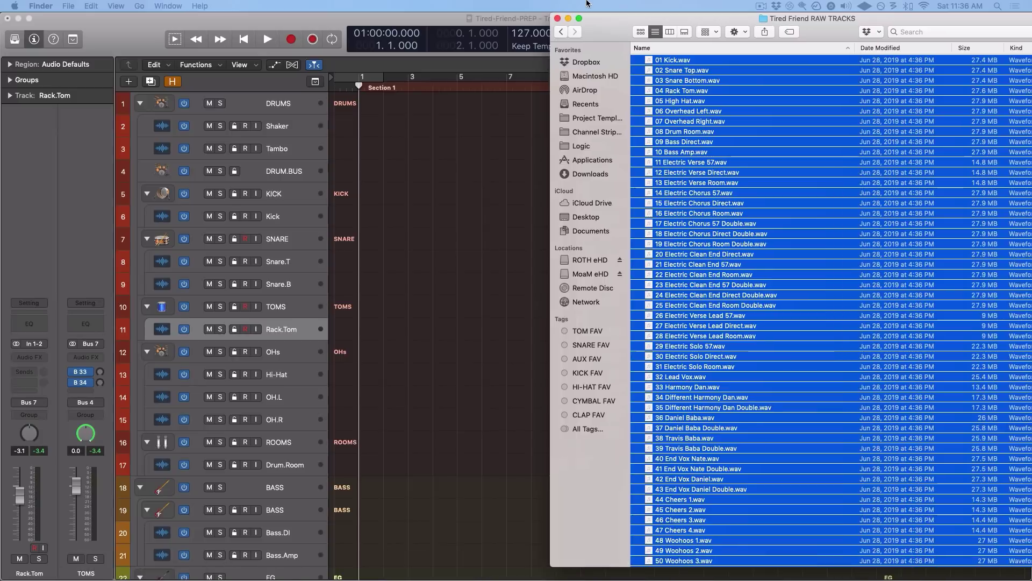
Import all the selected WAV files from the Tired Friend RAW TRACKS folder onto new tracks at the project start, above the template stacks.
drag(587, 18, 538, 20)
scroll(693, 404, down, 3)
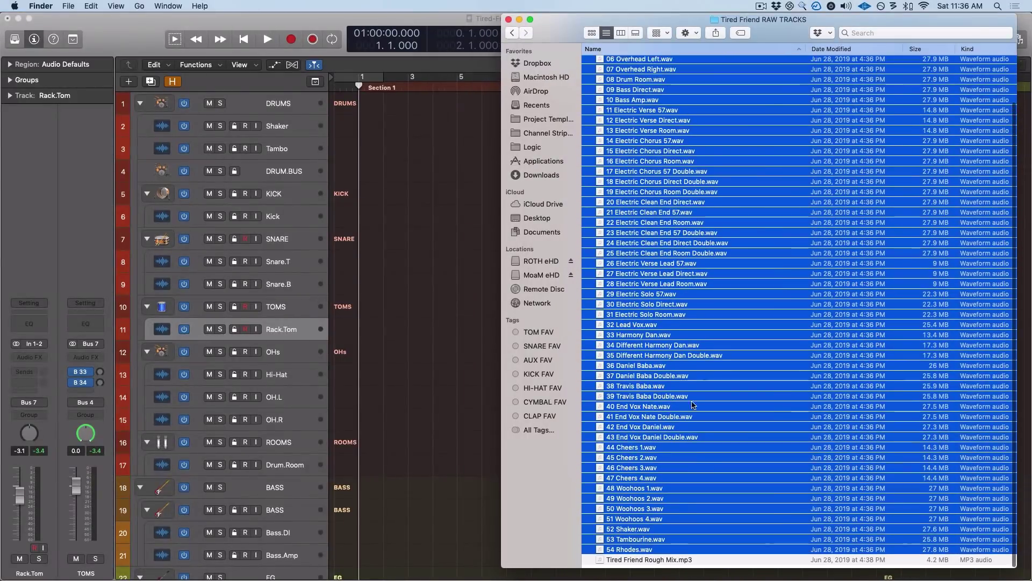
scroll(694, 405, up, 5)
drag(694, 405, 340, 114)
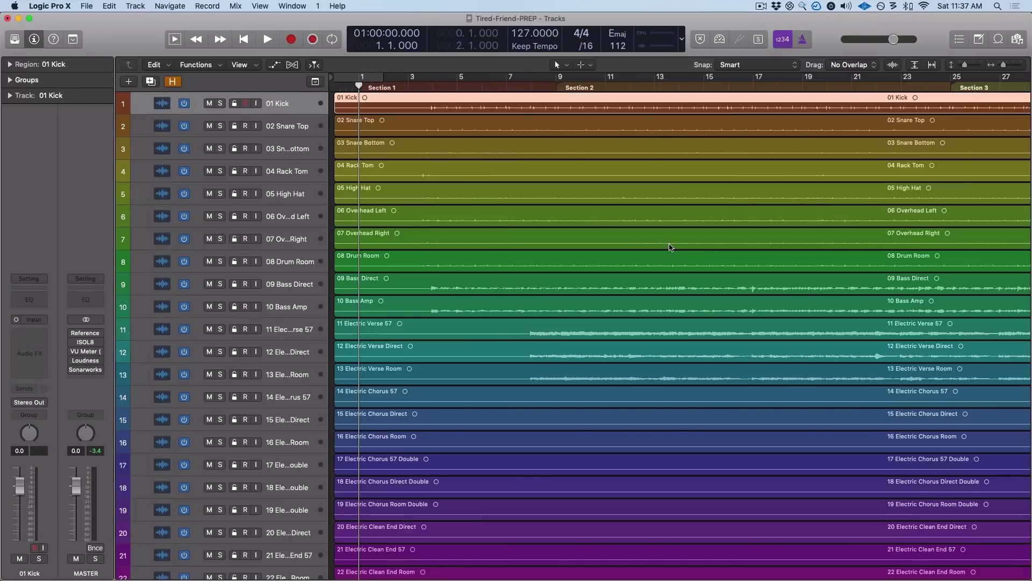
Review the imported audio tracks over the full song length and the template stacks below them.
click(671, 247)
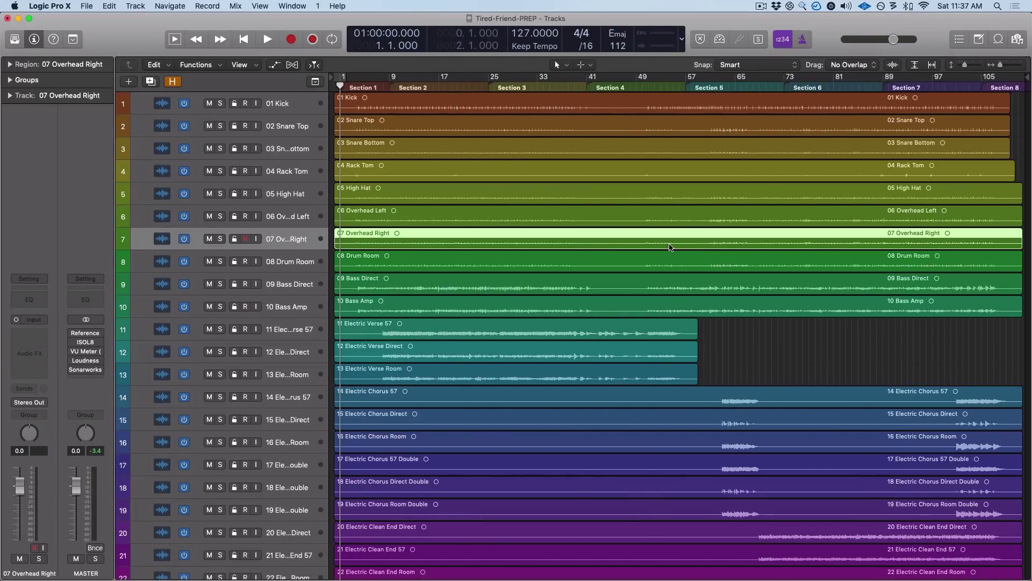
scroll(671, 248, down, 5)
scroll(670, 247, up, 5)
scroll(540, 248, down, 10)
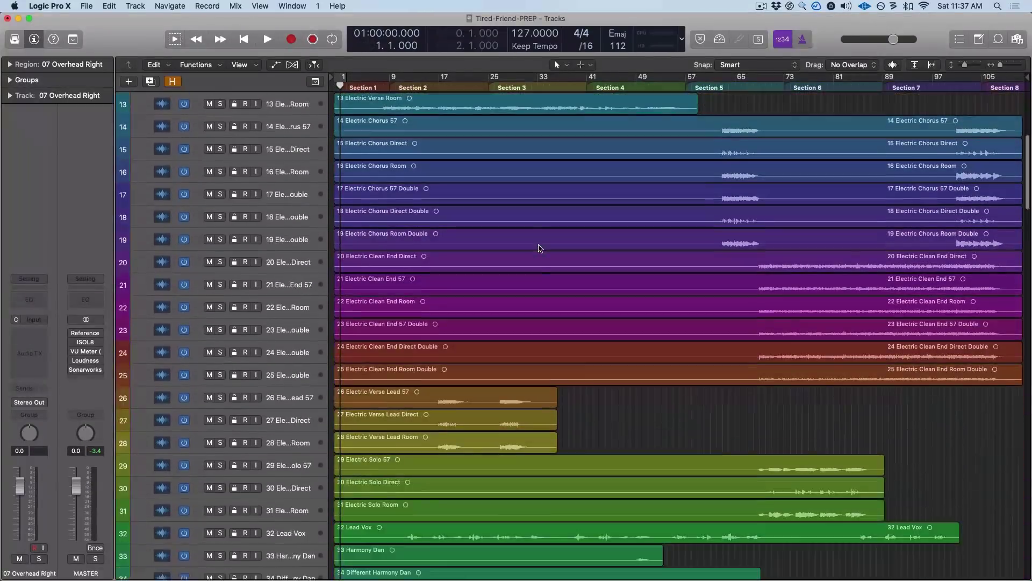
scroll(540, 248, up, 10)
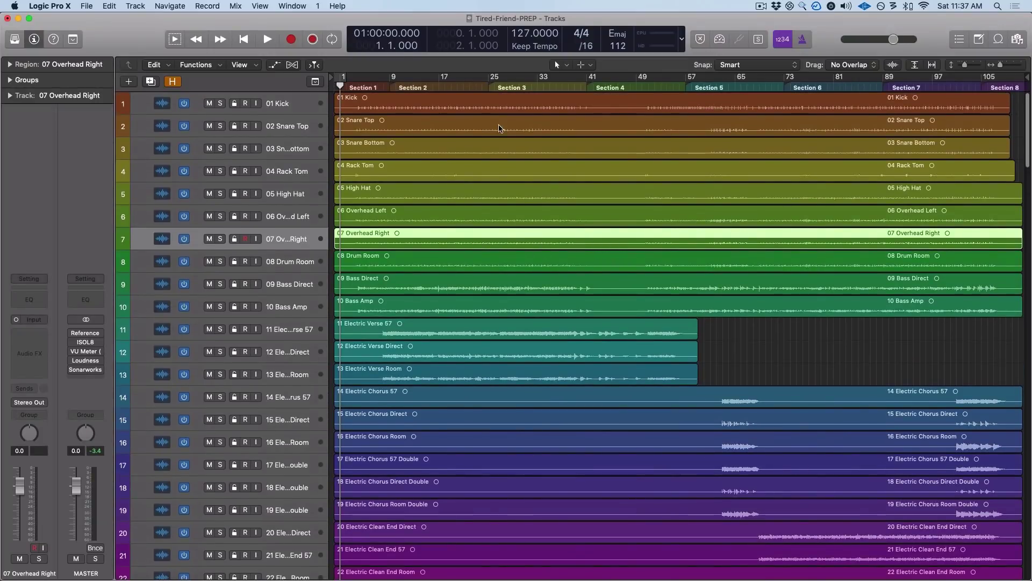
scroll(563, 317, down, 20)
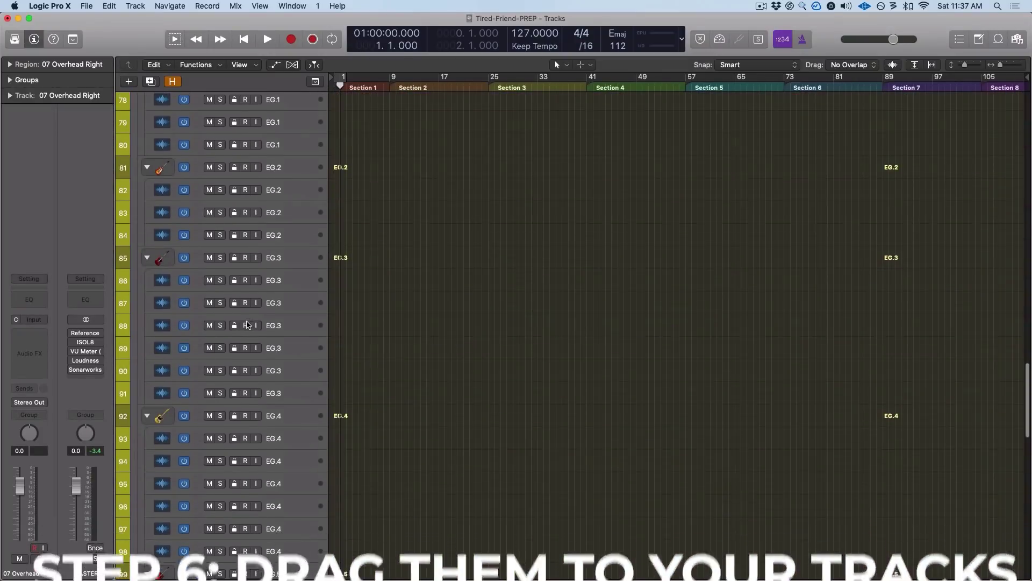
scroll(248, 324, down, 15)
scroll(293, 260, up, 10)
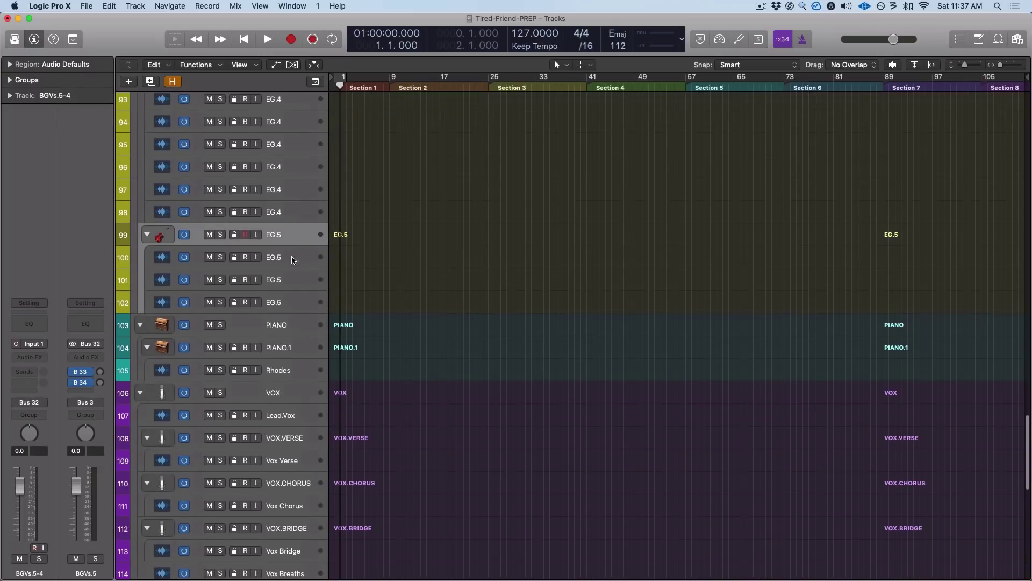
click(294, 260)
Move the tracks 01 Kick through 08 Drum Room together into the DRUMS stack.
scroll(287, 215, up, 20)
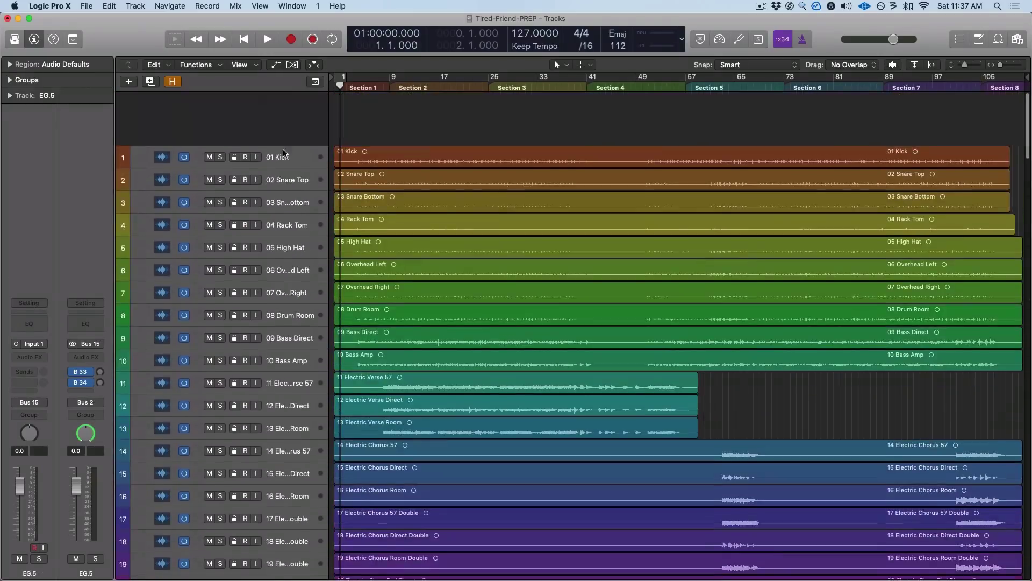
click(284, 155)
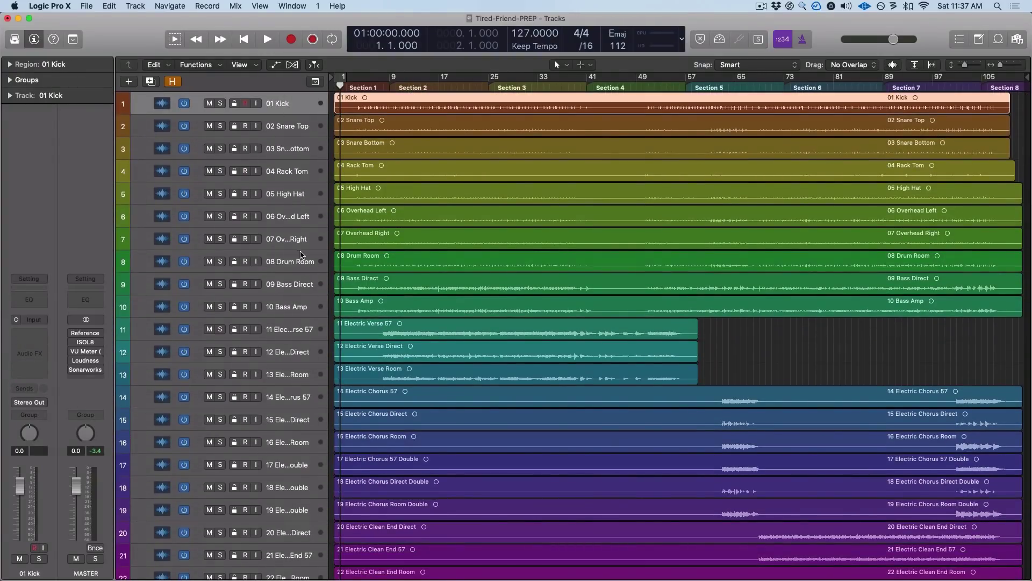
shift+click(300, 261)
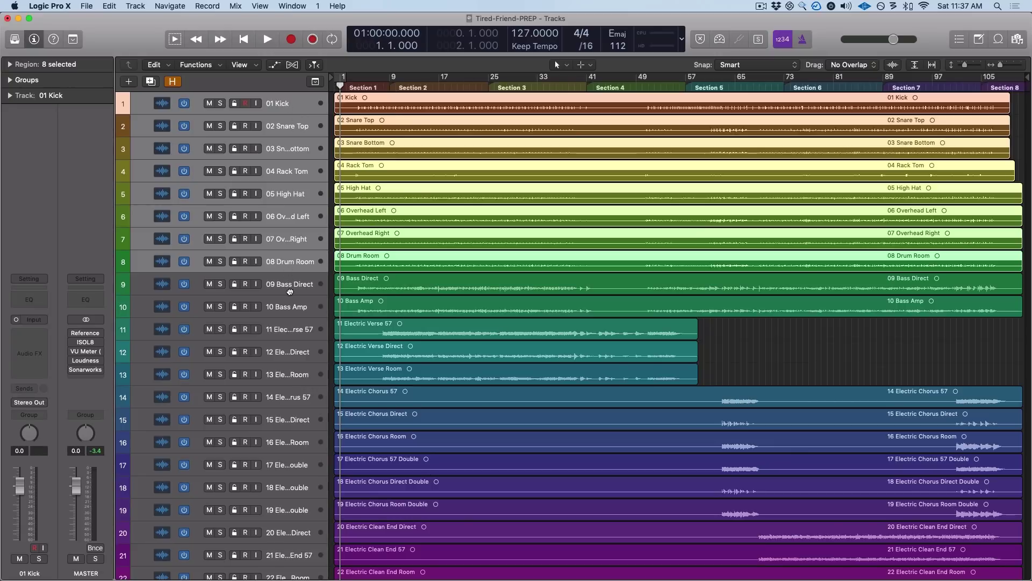
drag(290, 292, 313, 389)
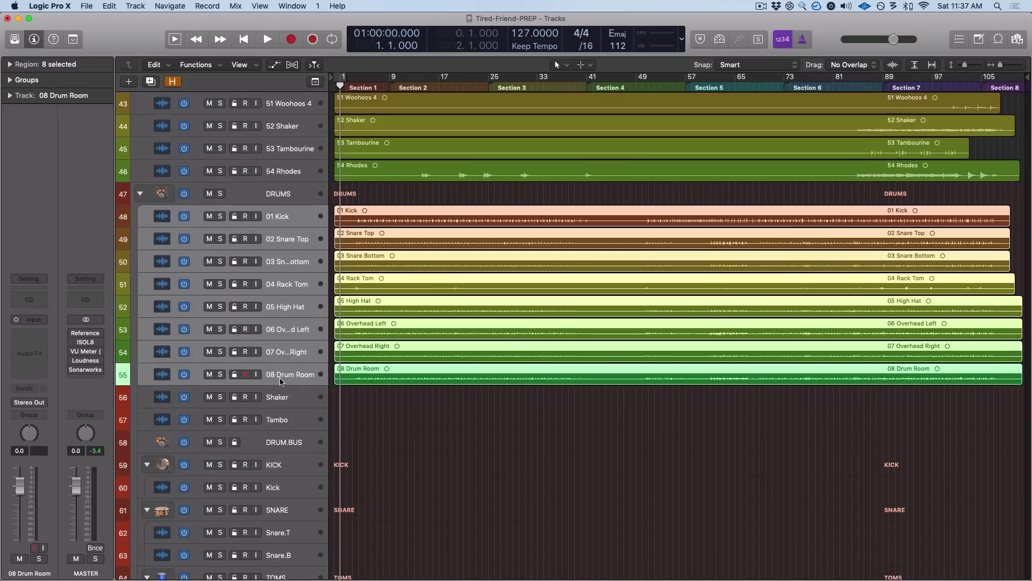
Select all remaining imported tracks up to 54 Rhodes and move them into the inner BASS stack.
scroll(291, 314, up, 12)
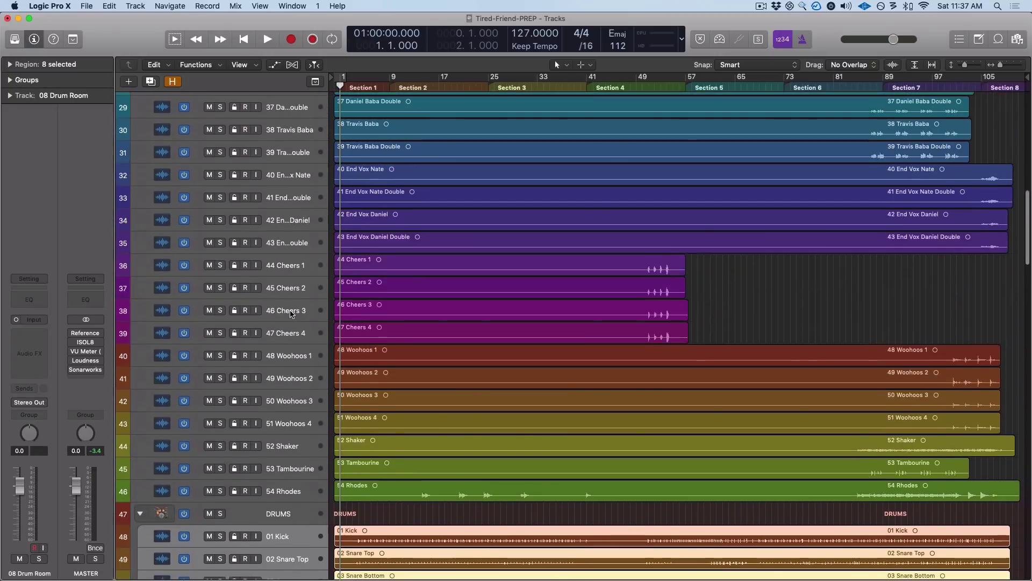
shift+click(301, 490)
scroll(288, 376, up, 10)
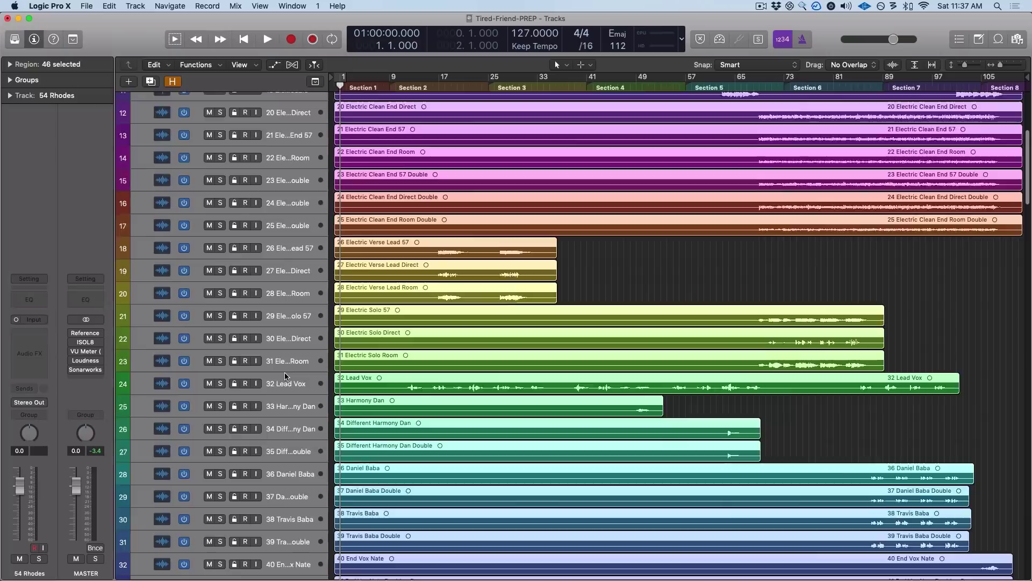
scroll(285, 375, down, 10)
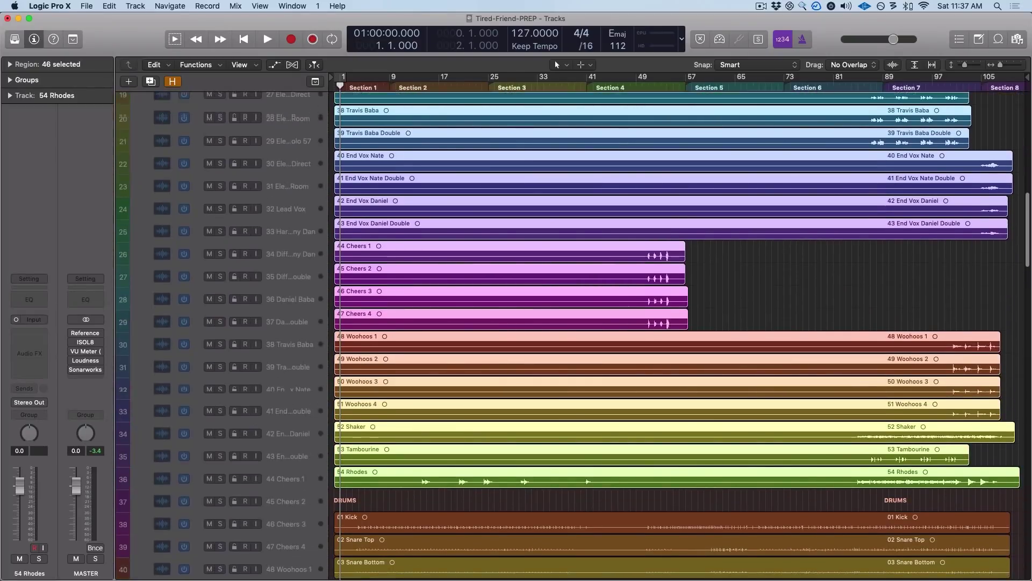
drag(290, 568, 290, 508)
Select the tracks 11 Electric Verse 57 through 54 Rhodes and move them into the EG.1 stack.
scroll(289, 401, up, 8)
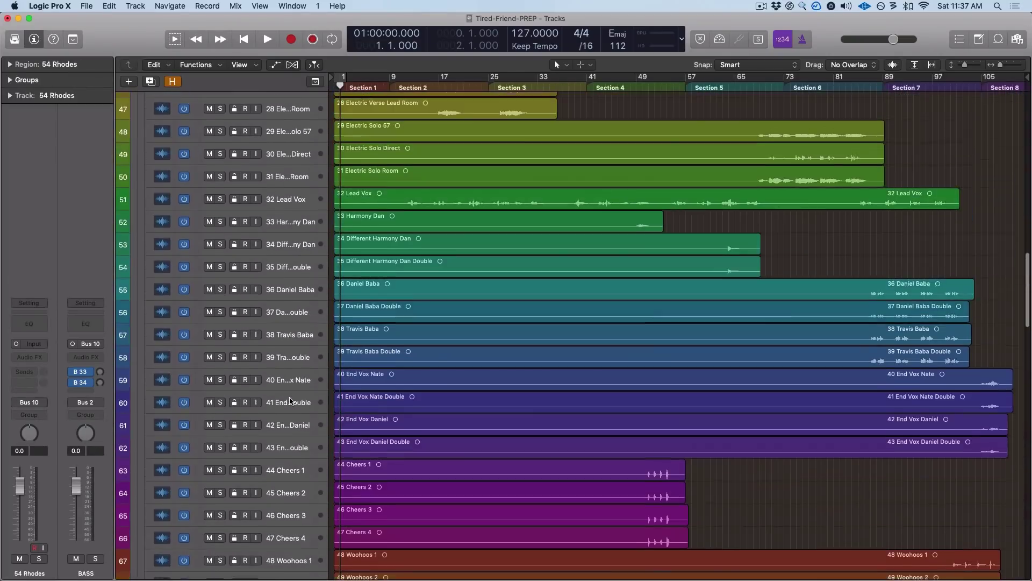
scroll(290, 400, up, 10)
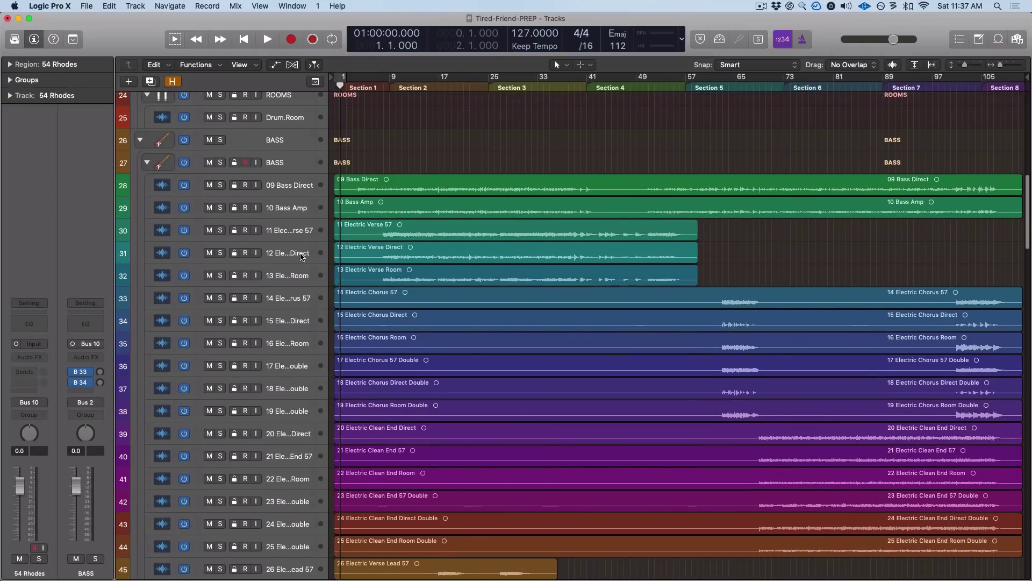
shift+click(293, 230)
scroll(291, 283, down, 10)
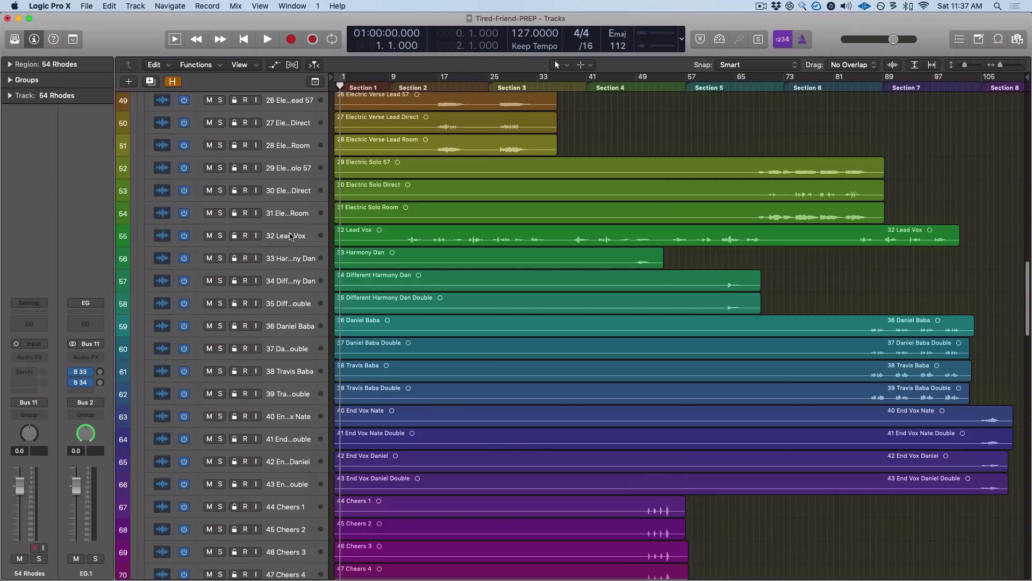
Select the tracks 32 Lead Vox through 54 Rhodes and move them down to the template's vocal stacks.
shift+click(291, 236)
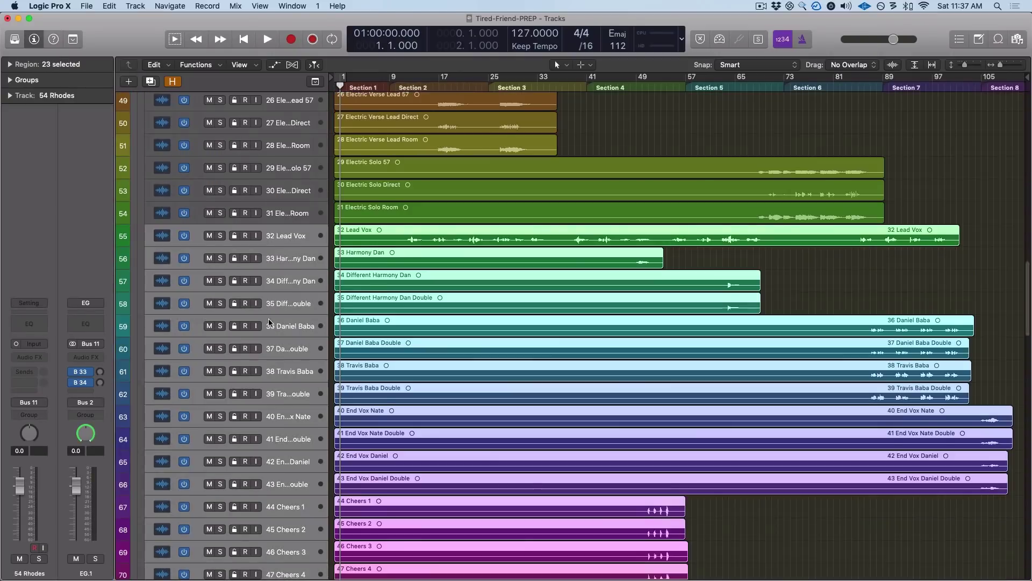
scroll(268, 323, down, 12)
drag(289, 321, 309, 330)
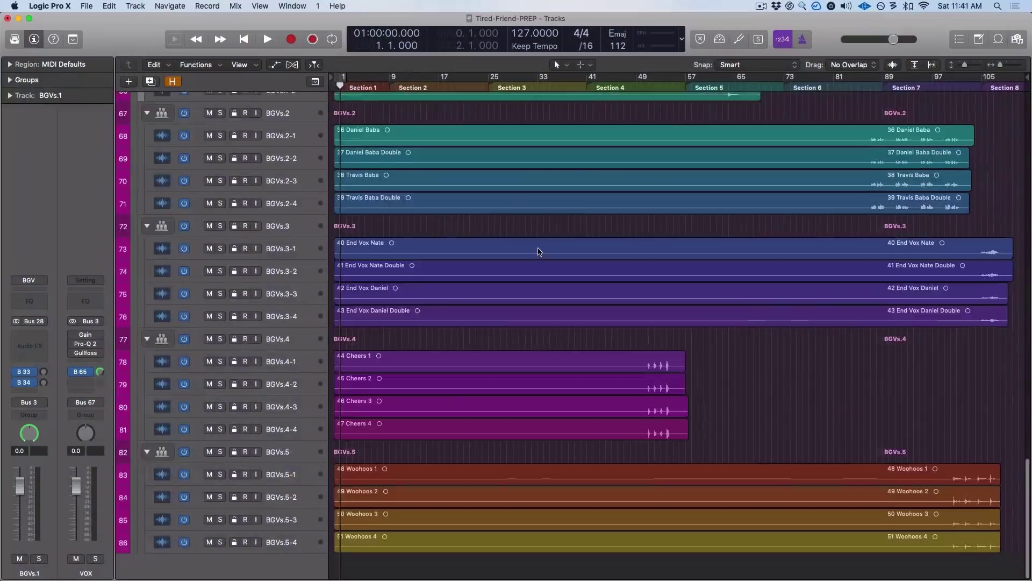
Select all the audio regions in the project and color them by their track color.
scroll(539, 251, up, 20)
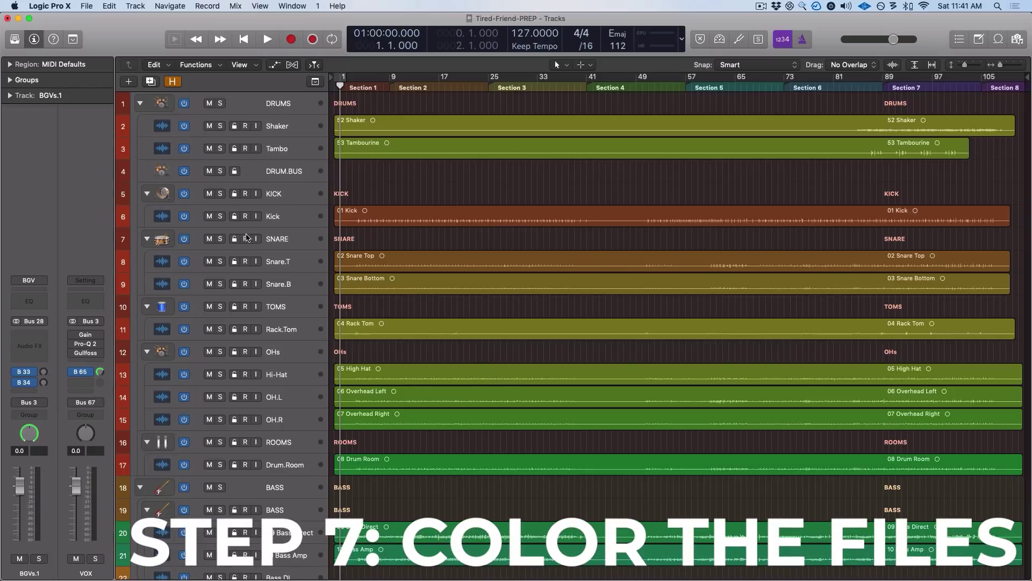
click(296, 109)
click(296, 126)
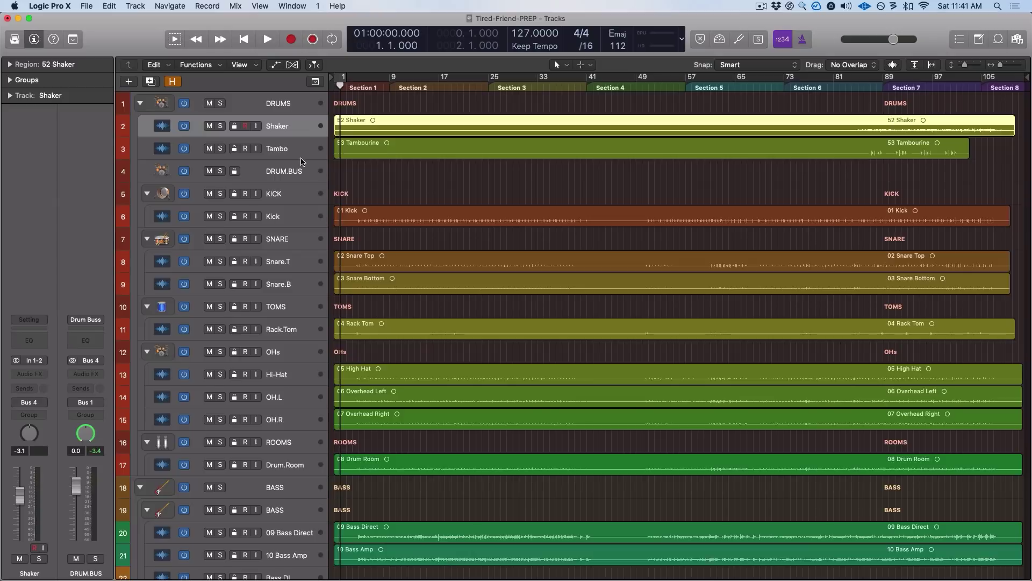
scroll(297, 259, down, 20)
key(super+a)
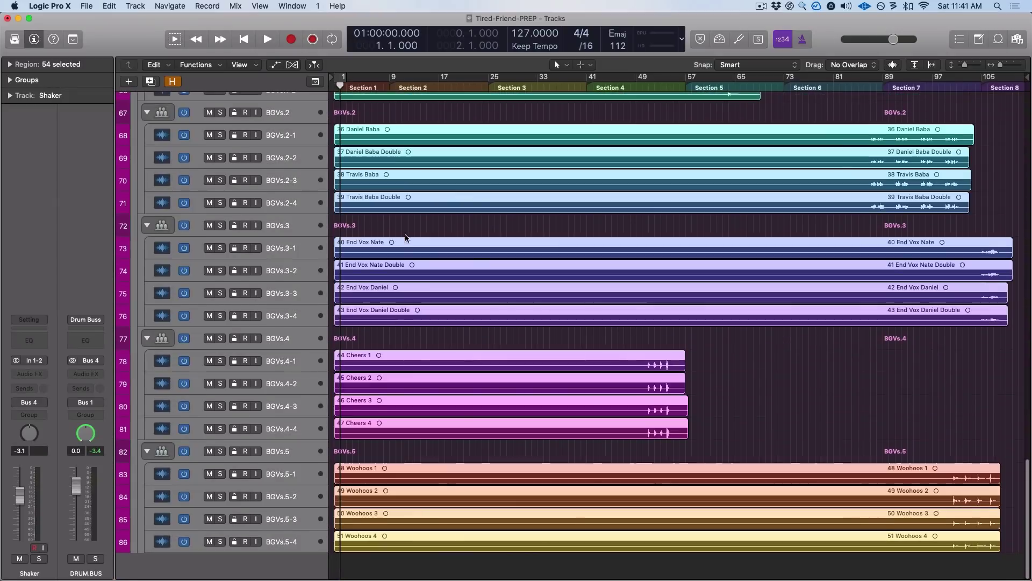
scroll(409, 237, up, 20)
click(205, 67)
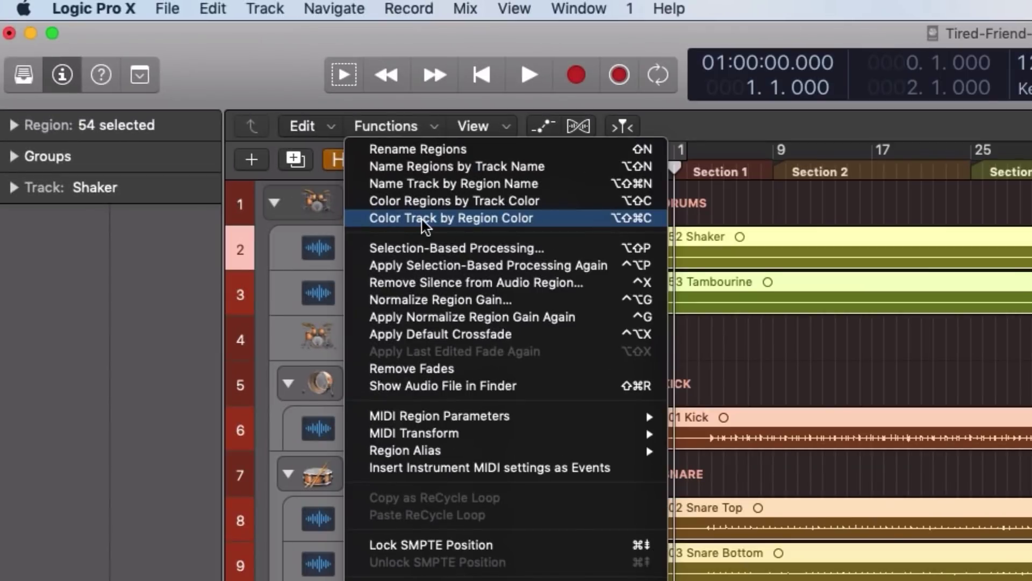
click(526, 205)
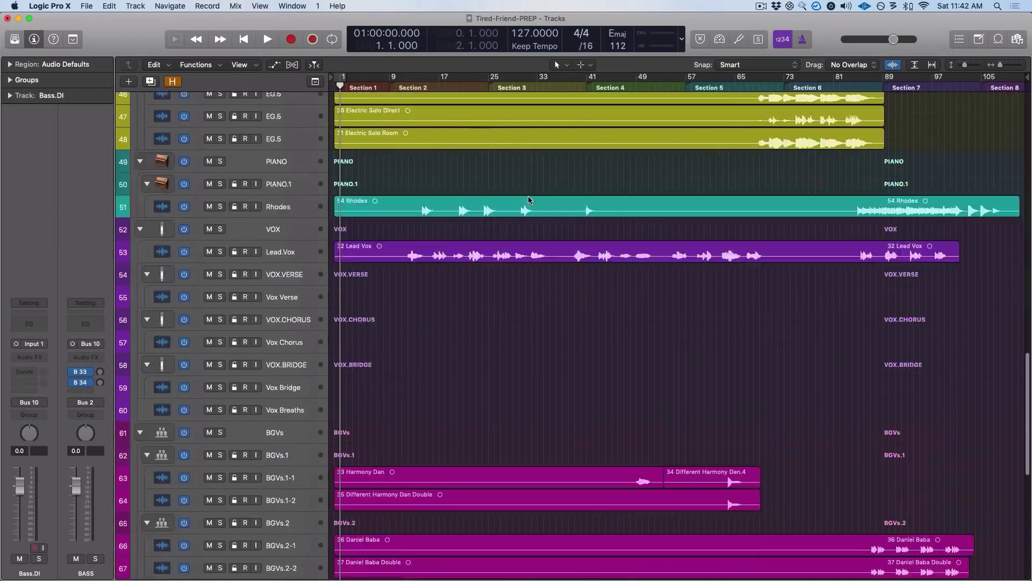
Select every region from the DRUMS stack down to the last BGVs track and open Normalize Region Gain.
scroll(529, 200, down, 5)
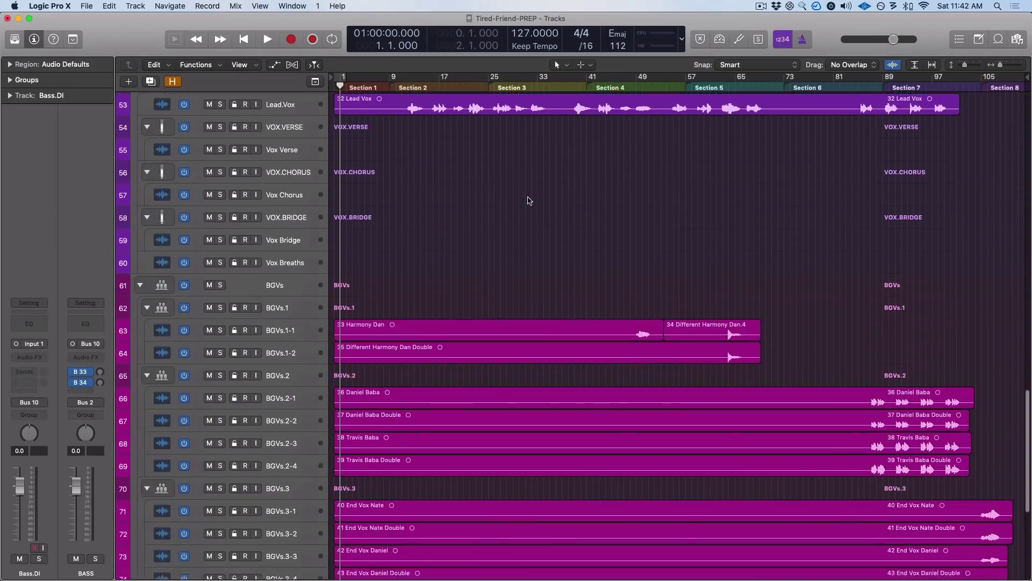
scroll(532, 200, up, 20)
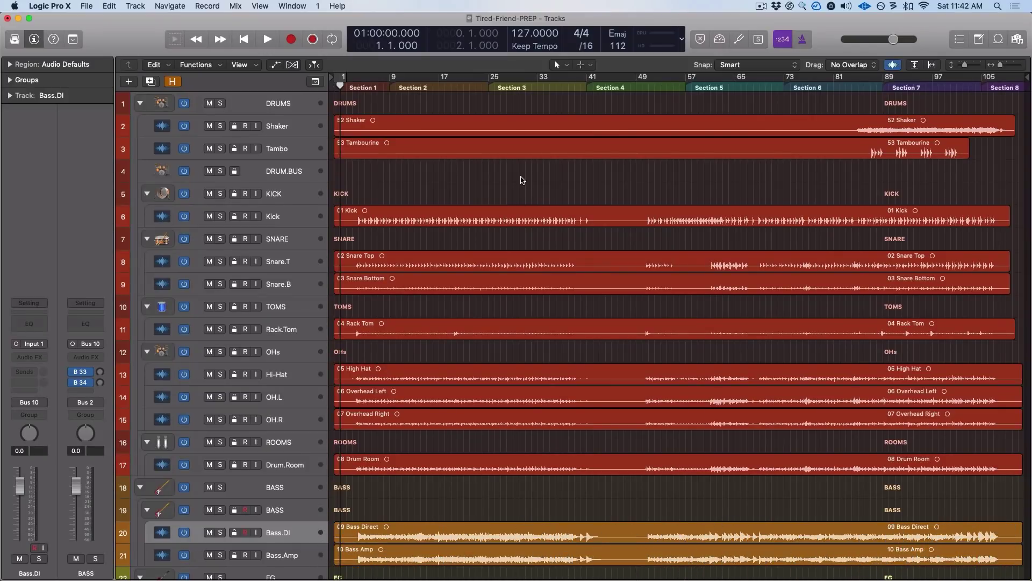
key(super+Up)
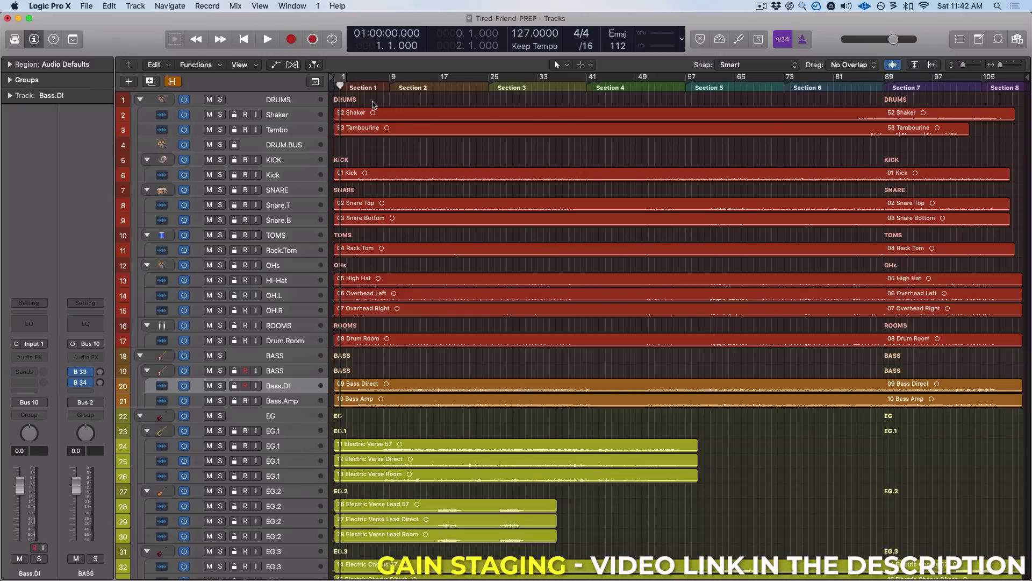
drag(372, 101, 1005, 579)
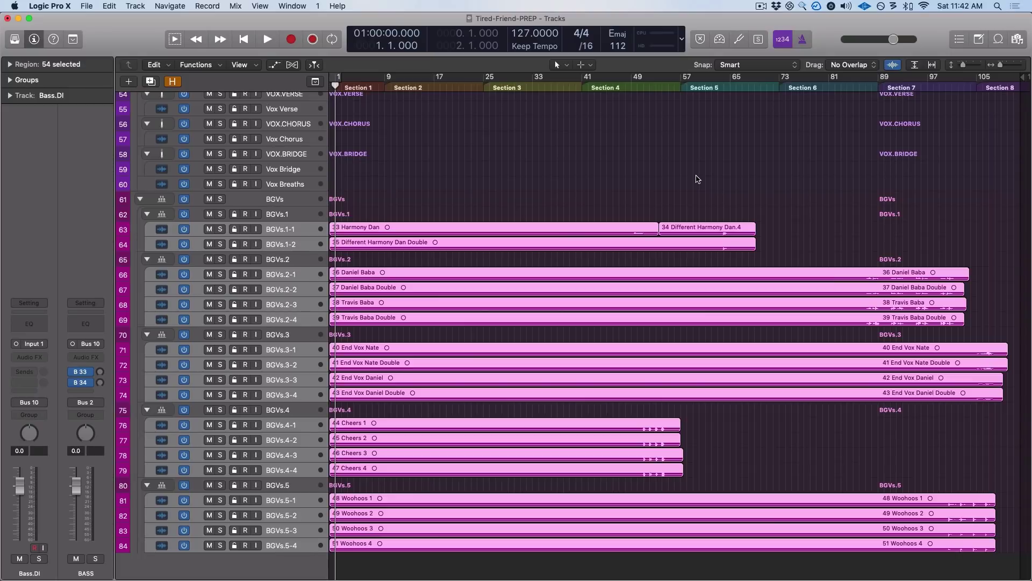
scroll(698, 179, up, 5)
click(196, 64)
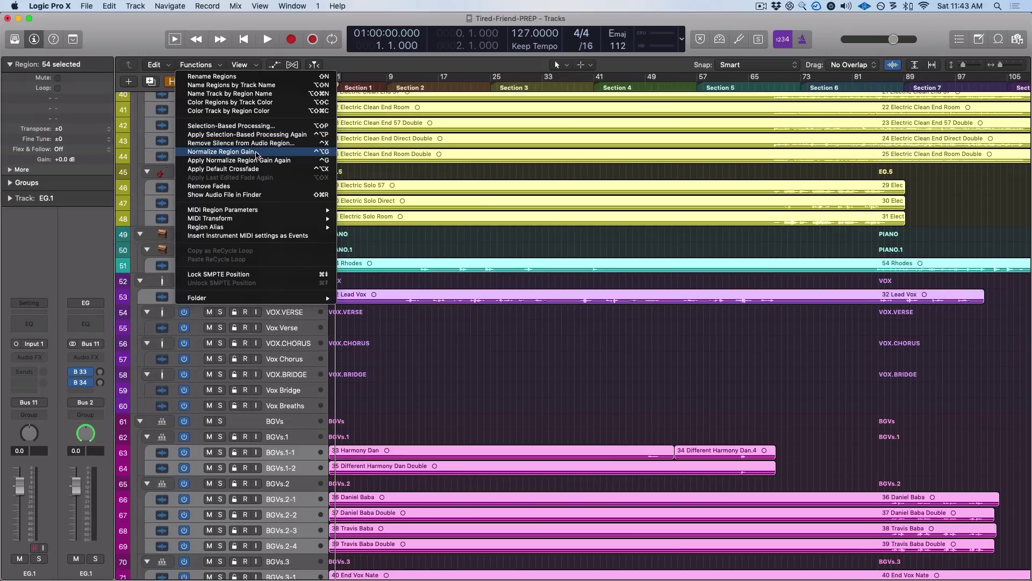
click(215, 153)
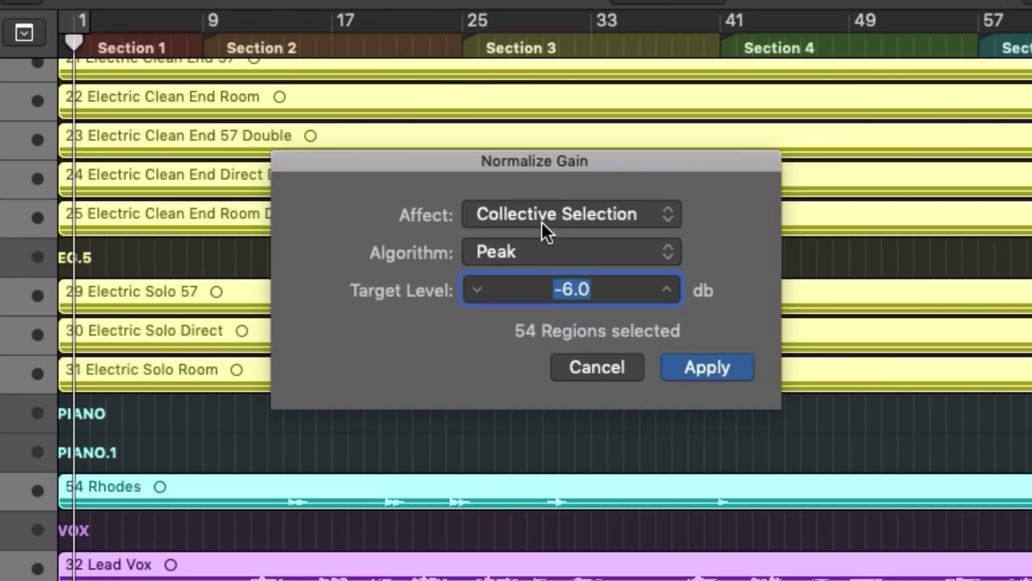
Normalize the selected regions as Individual Regions with the Peak algorithm and a target level of -6 dB.
click(526, 155)
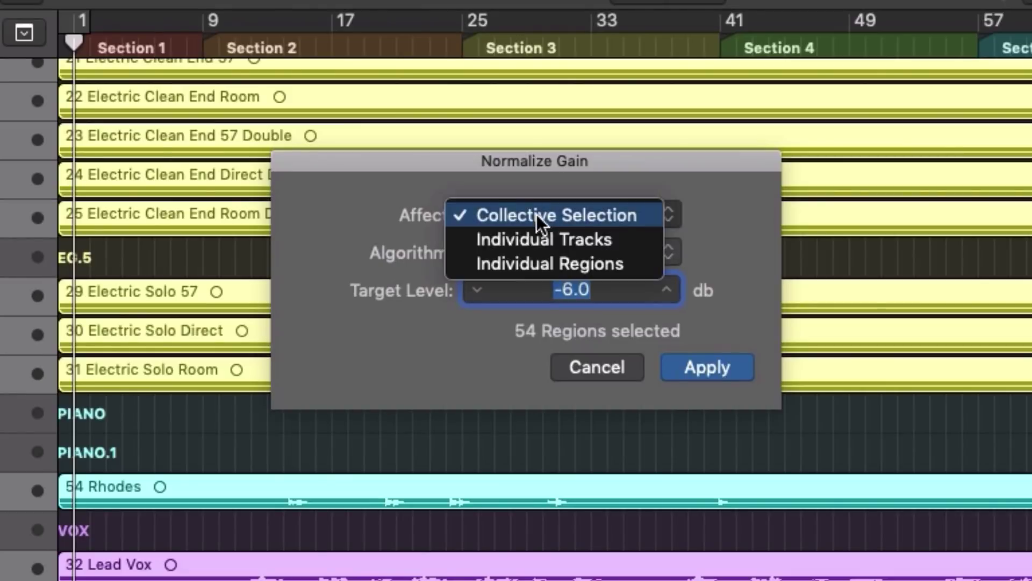
click(589, 263)
click(566, 257)
click(566, 259)
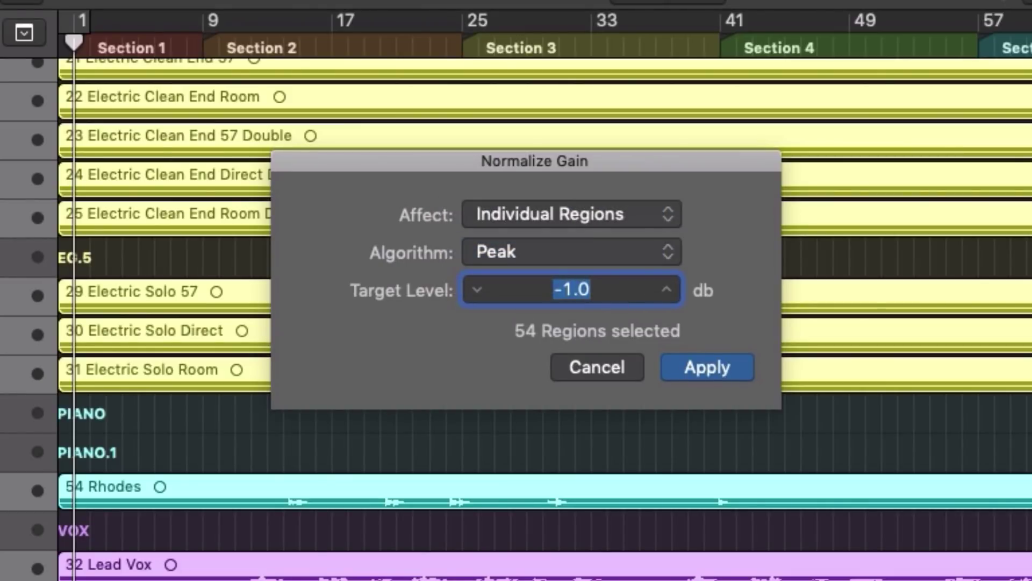
text(-6)
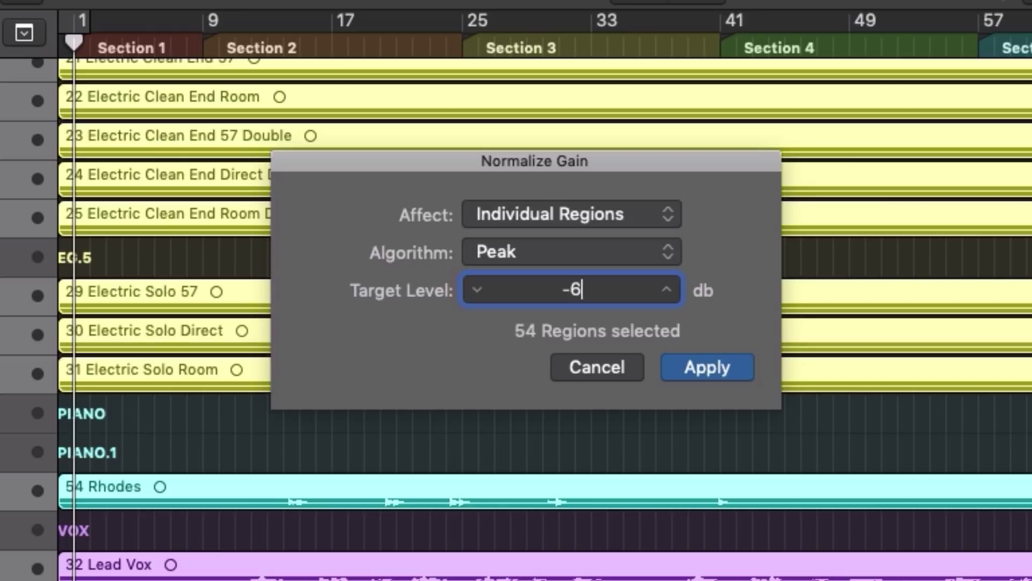
key(Tab)
key(Return)
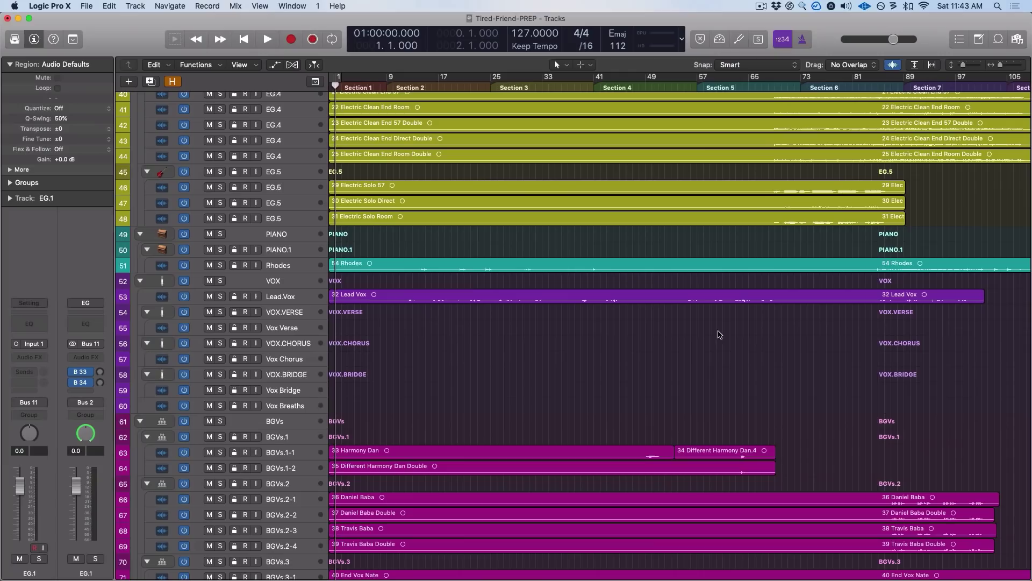
Check the region gain on several tracks, including 31 Electric Solo Room, two Electric Clean End doubles and 52 Shaker.
click(294, 298)
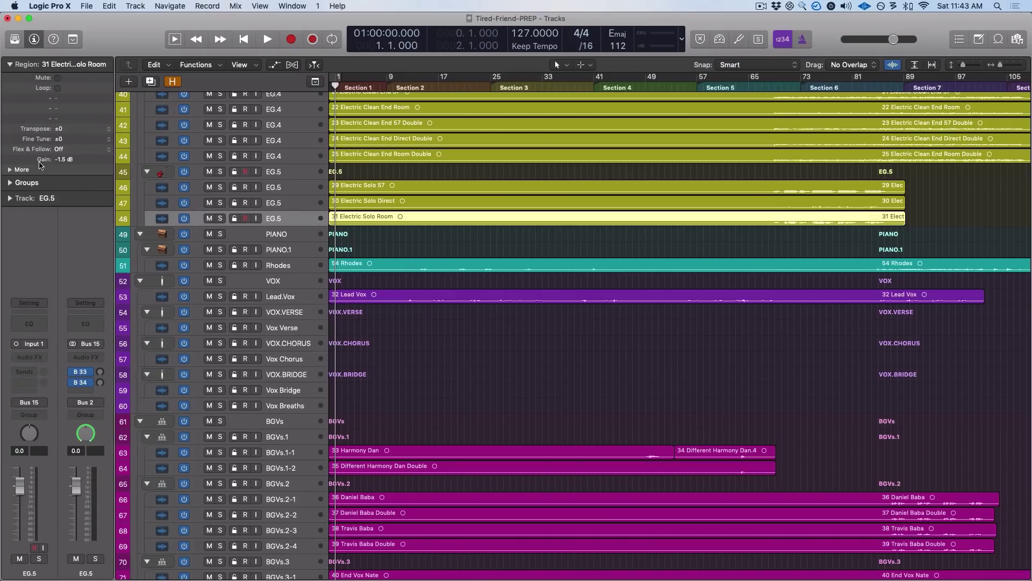
click(263, 186)
click(271, 156)
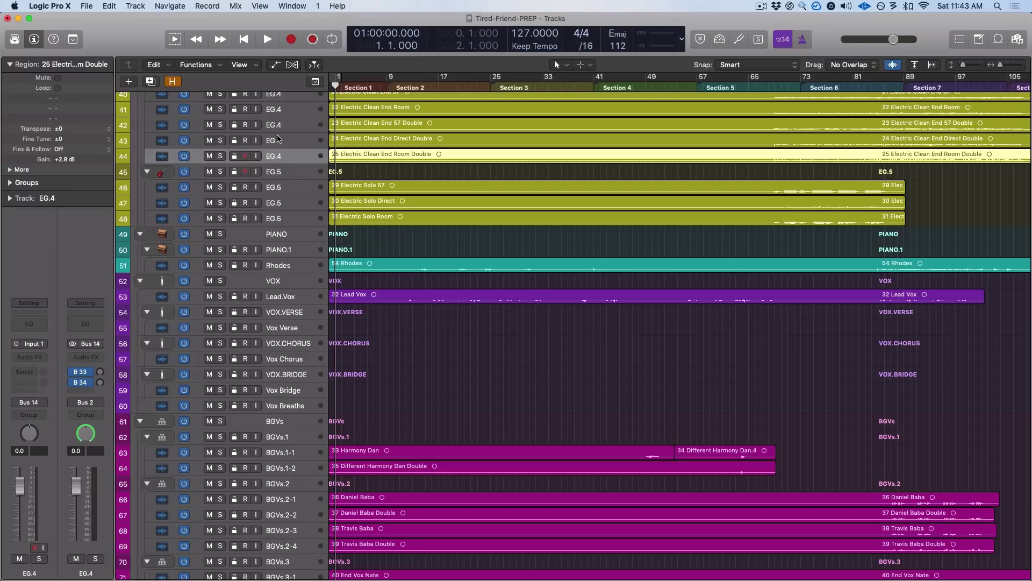
click(278, 140)
scroll(411, 203, down, 5)
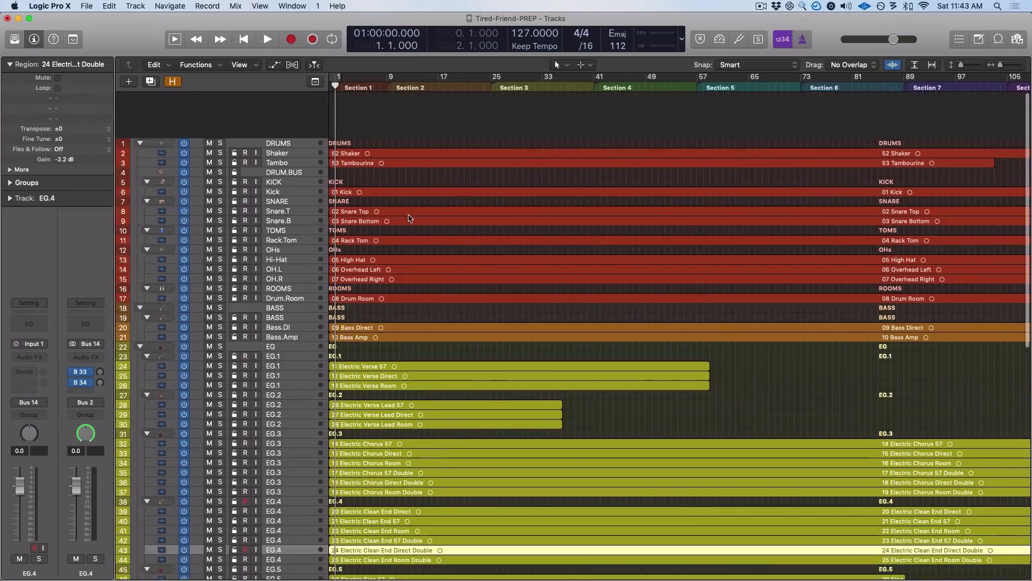
click(285, 107)
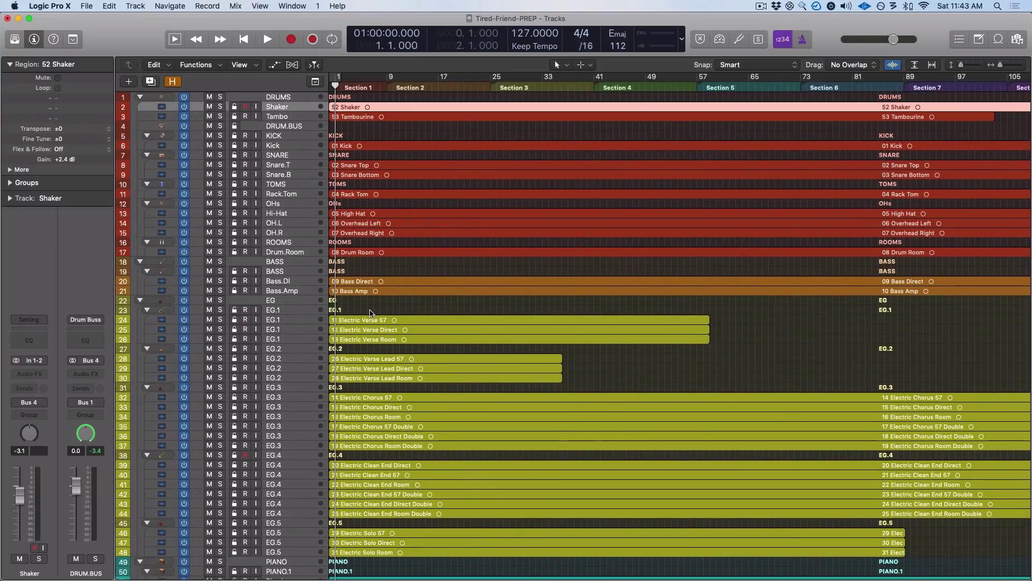
Open the VU Meter plug-in on the MASTER channel and return to the tracks window with the meter showing.
key(x)
scroll(538, 322, right, 10)
click(976, 224)
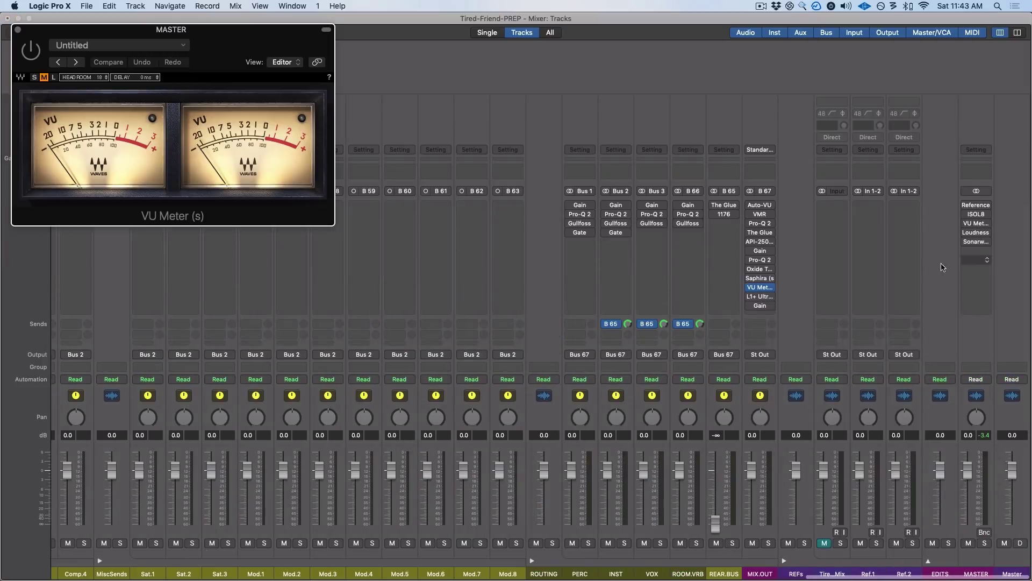
click(942, 267)
key(x)
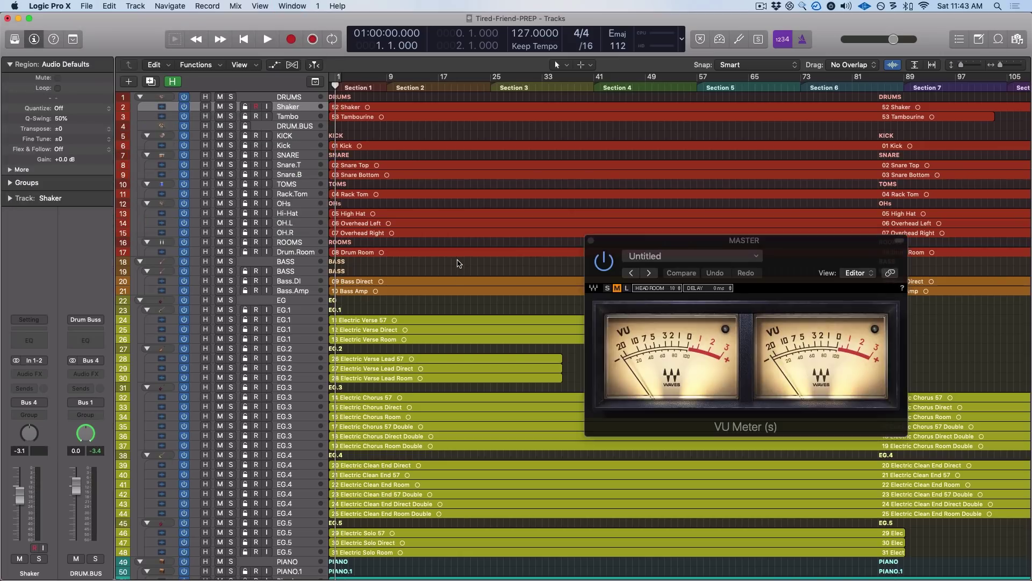
key(cmd+Down)
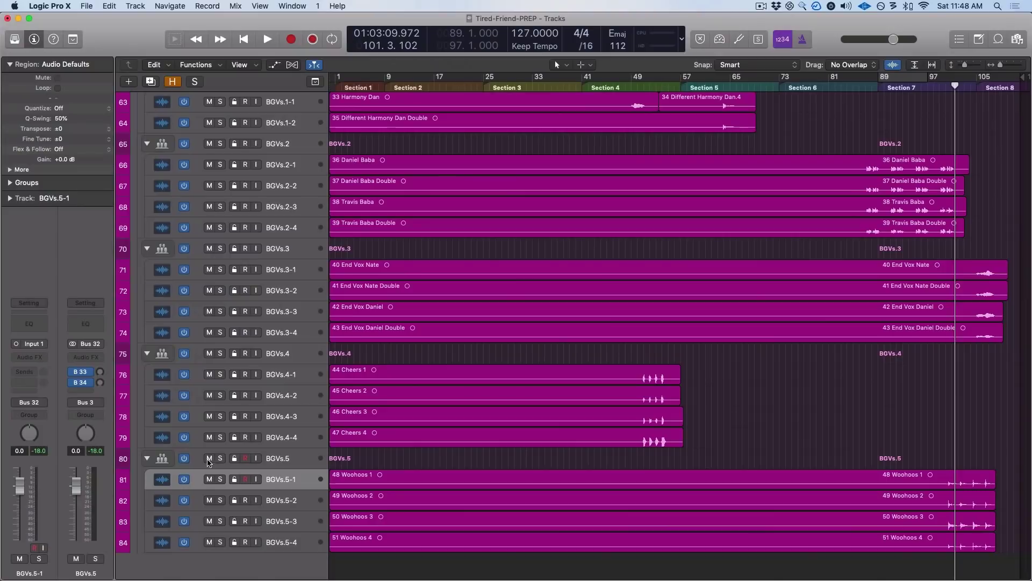
Turn on cycle playback for bars 89 to 97 and play the loop with the drum stacks in view.
scroll(208, 462, up, 20)
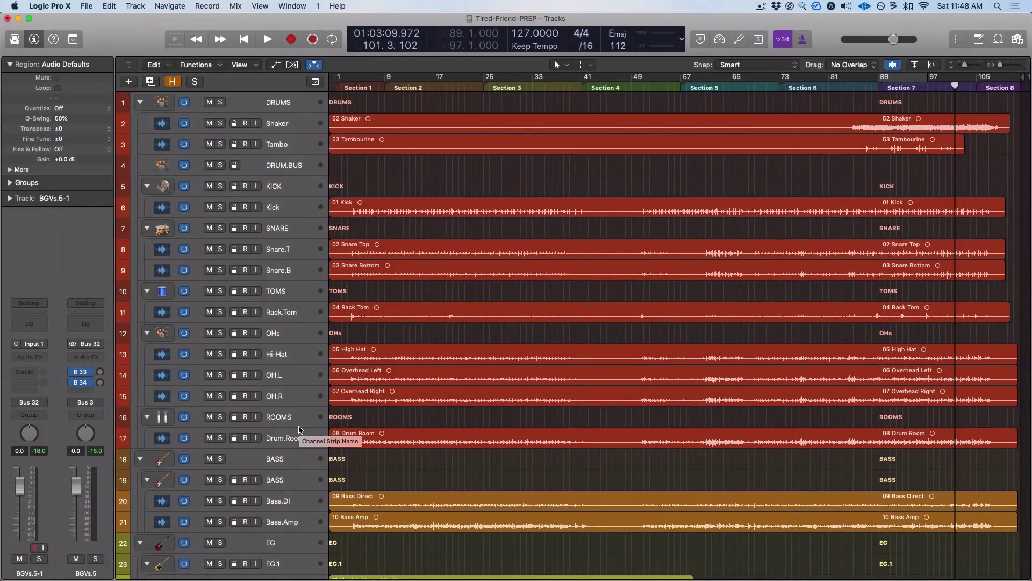
click(269, 187)
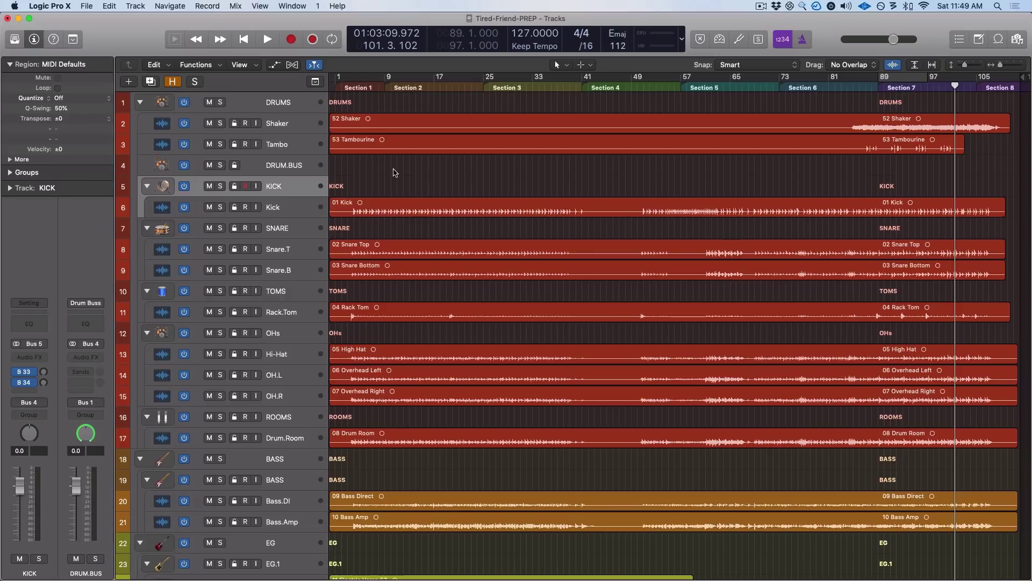
key(c)
key(space)
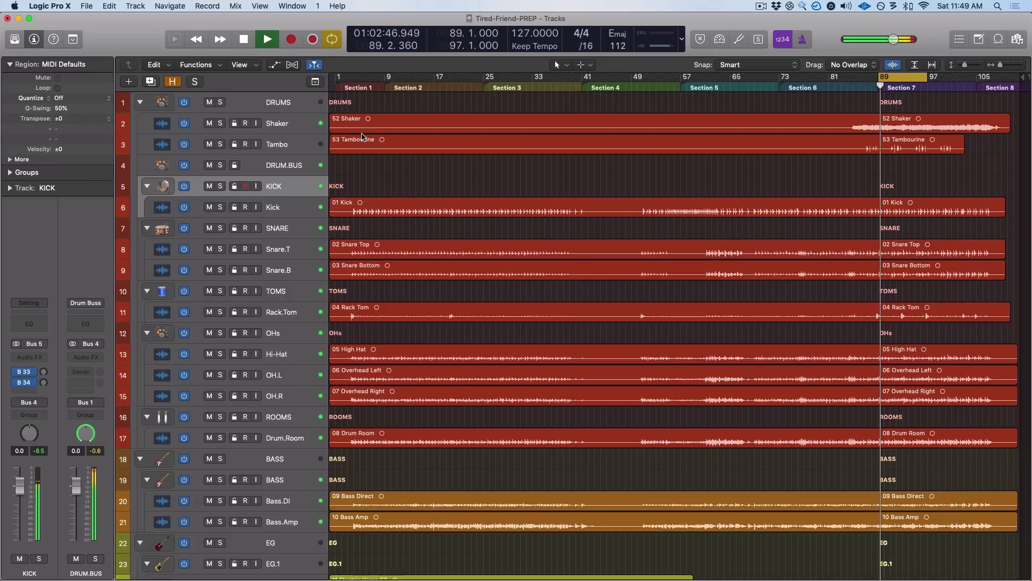
click(287, 126)
click(278, 229)
In the mixer, lower the BGVs.5 stack's volume, set BGVs.4 to -9.8 dB and BGVs.3 to -10.0 dB.
key(super+2)
scroll(842, 447, right, 15)
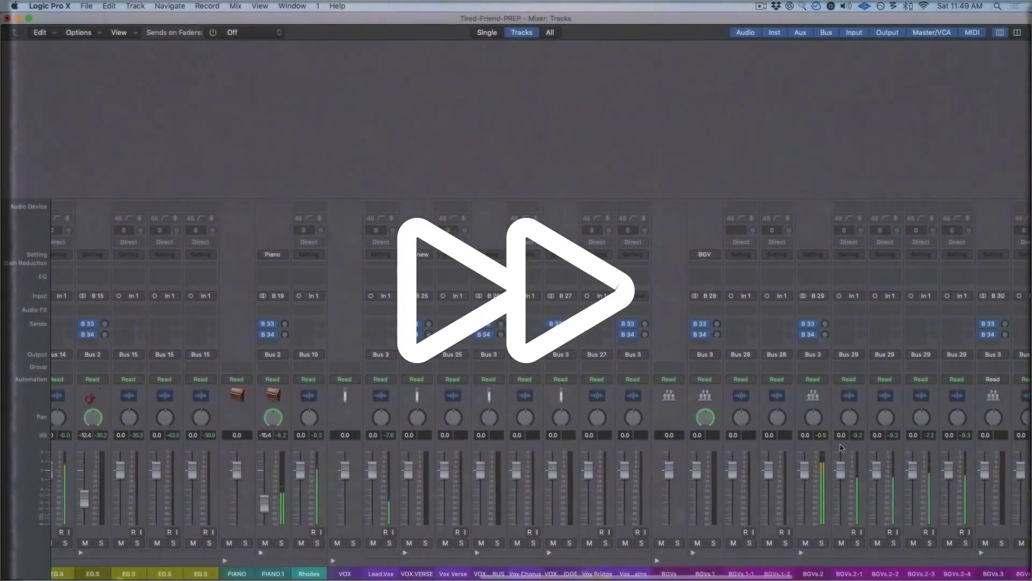
scroll(842, 448, left, 20)
scroll(715, 473, right, 20)
drag(571, 470, 572, 497)
drag(392, 470, 392, 494)
drag(214, 470, 214, 495)
Set the BGVs.2 stack's volume to -8.6 dB and BGVs.1 to -10.6 dB, and close the mixer.
scroll(214, 495, left, 10)
drag(567, 470, 567, 493)
drag(459, 470, 459, 495)
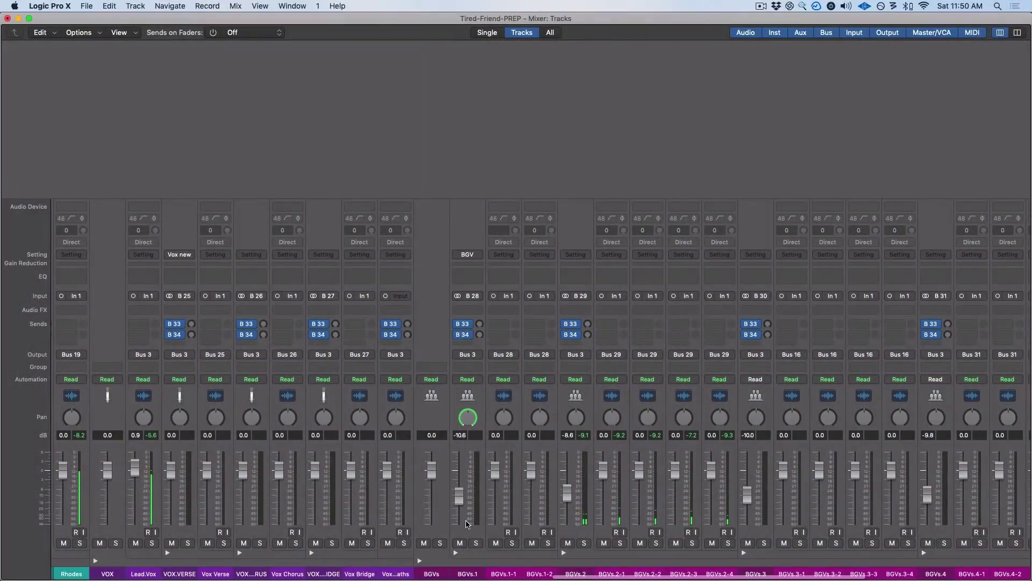
key(super+2)
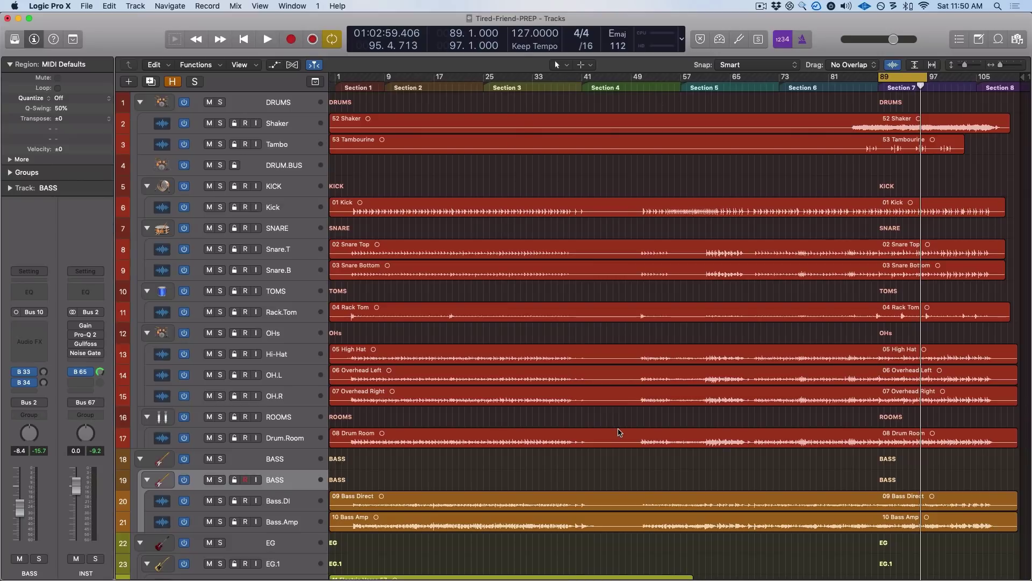
Show the global tracks with the section markers and place the playhead at bar 6.
click(410, 87)
click(514, 87)
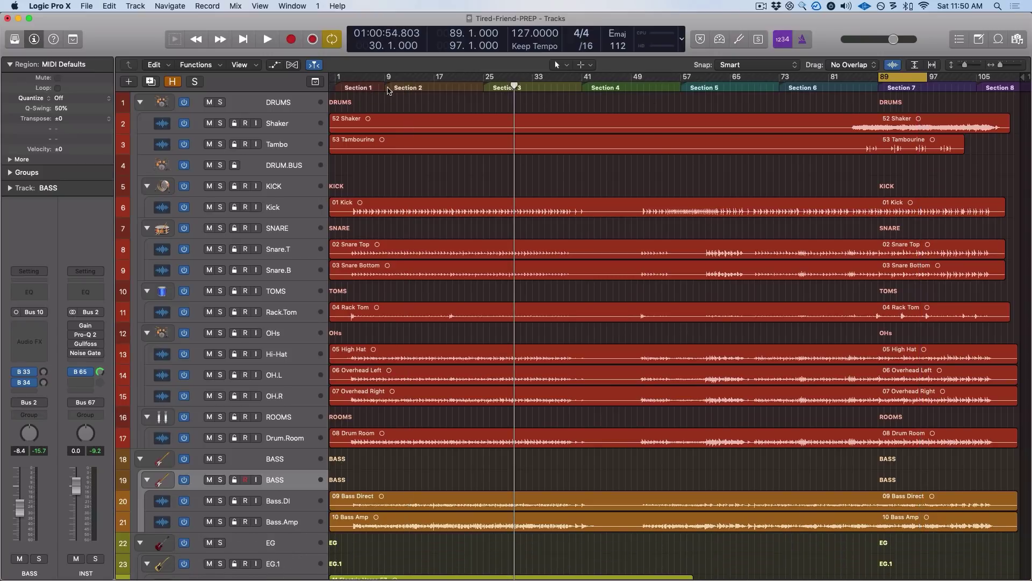
click(315, 83)
click(364, 86)
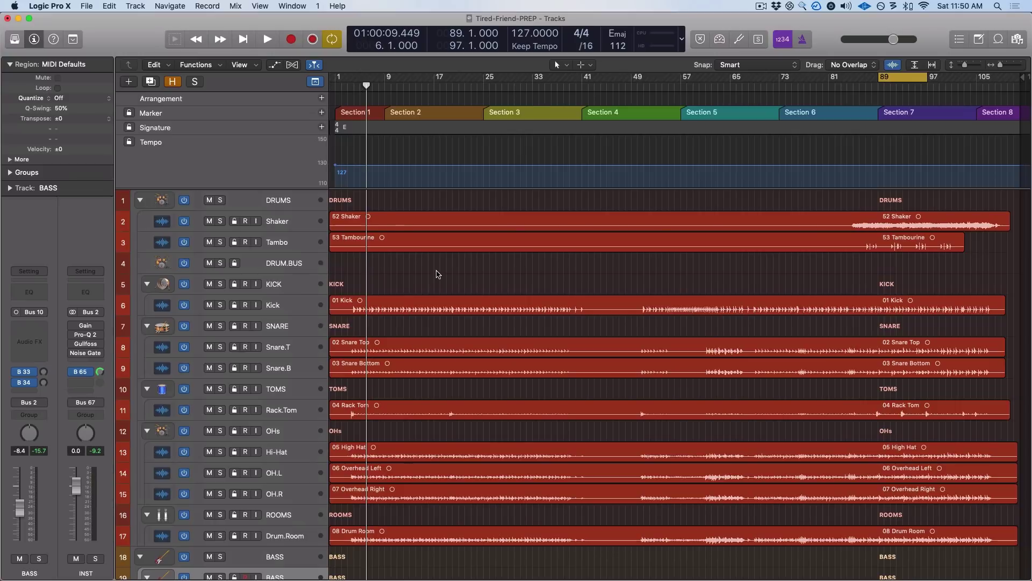
Turn off cycle playback, enlarge the timeline around Sections 1 to 4 and play the song from bar 6.
key(c)
key(super+Right)
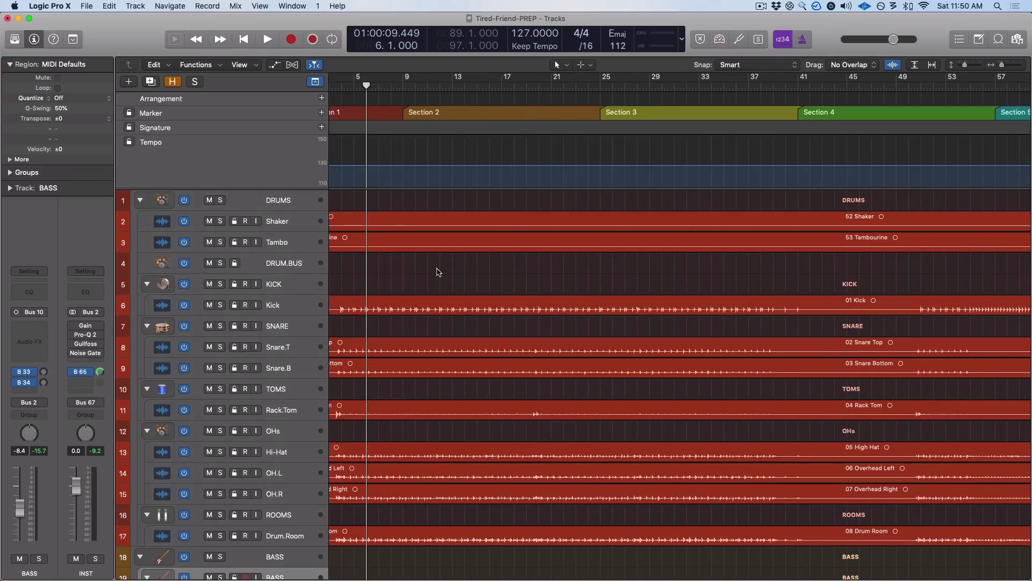
scroll(360, 219, left, 2)
key(space)
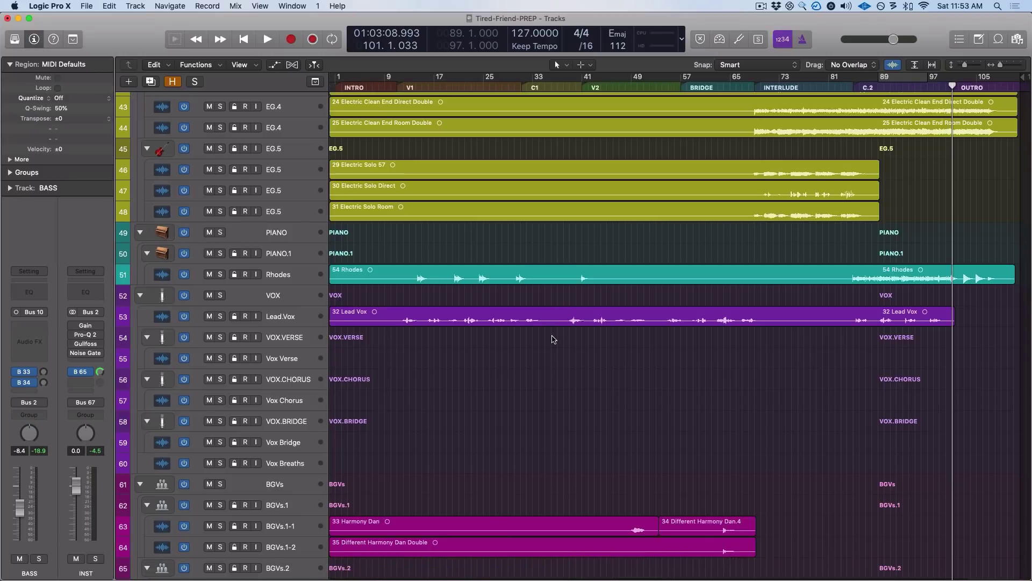
Place the playhead at bar 50, beat 4, just before the bass and guitars re-enter ahead of the bridge.
key(super+Right)
key(super+Right)
key(super+Right)
key(super+Right)
key(super+Right)
key(super+Right)
scroll(617, 341, left, 8)
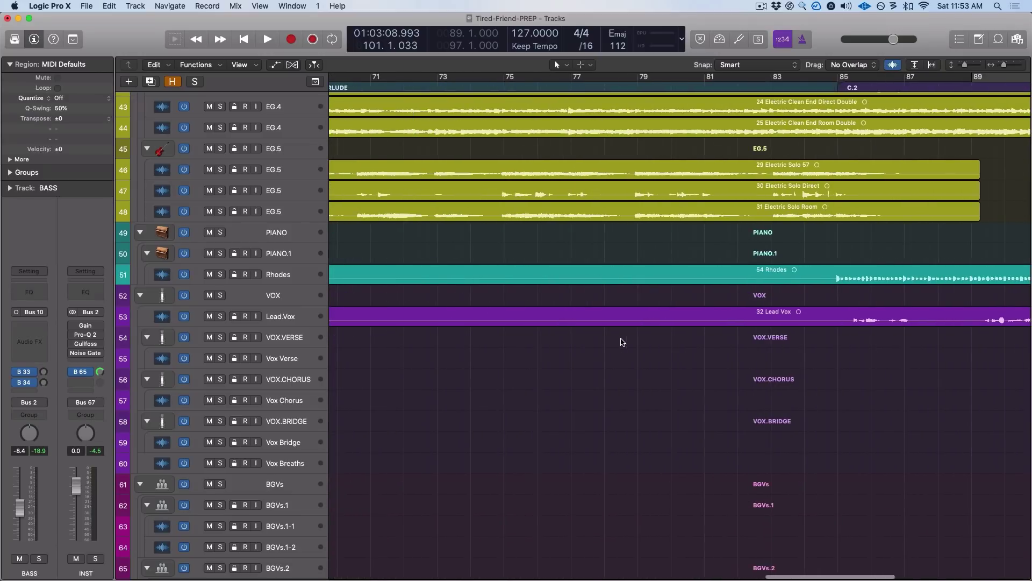
scroll(624, 343, up, 10)
scroll(626, 345, left, 10)
key(super+Left)
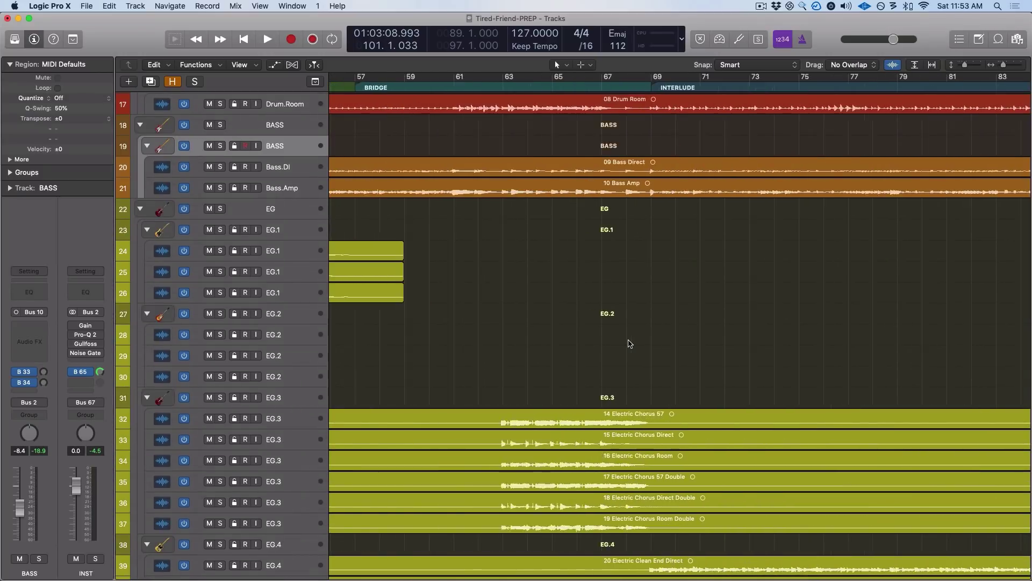
scroll(585, 231, left, 5)
scroll(585, 230, up, 4)
click(410, 81)
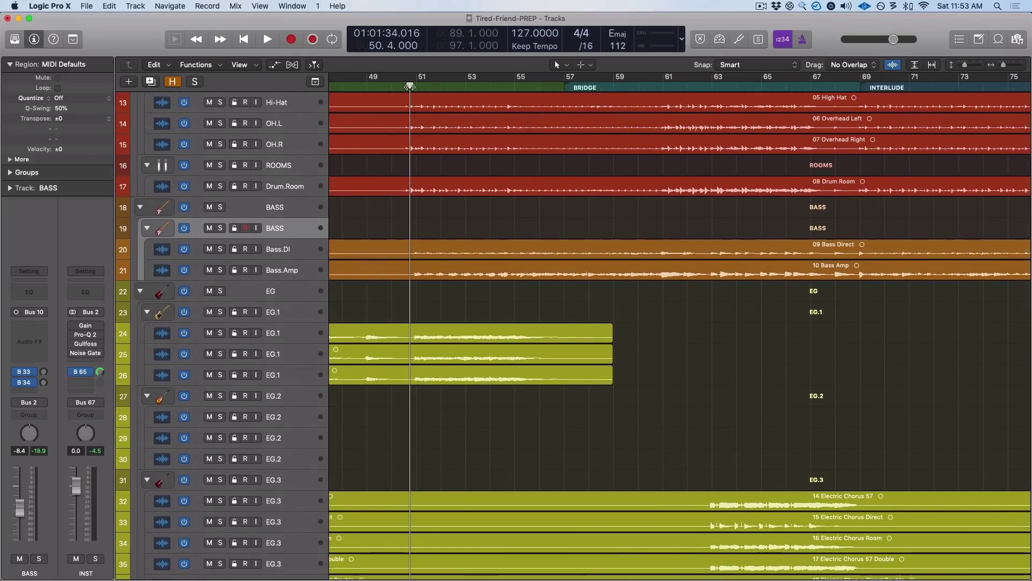
Select the Bass.Amp track and refine the playhead position to 50 4 800, at the start of the EG.1 guitar notes.
click(465, 272)
click(457, 295)
key(super+Down)
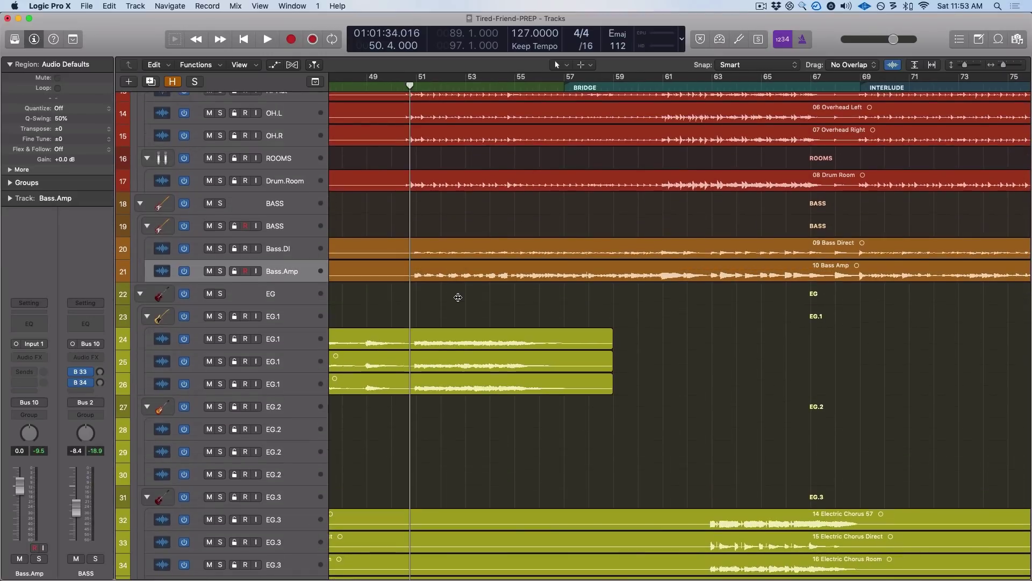
key(super+Right)
key(super+Right)
key(super+Right)
key(super+Right)
key(super+Right)
scroll(434, 231, down, 5)
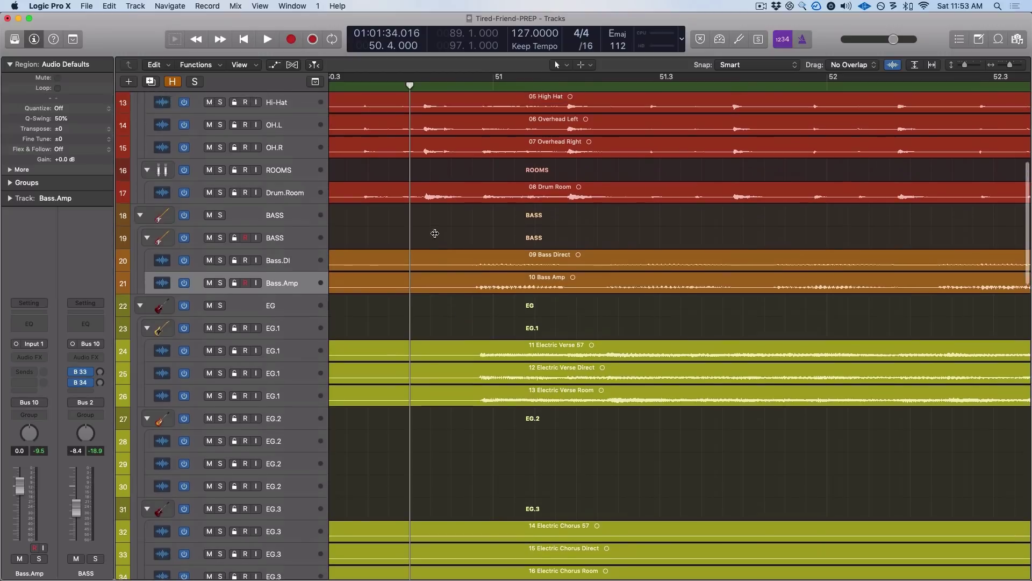
click(479, 81)
key(super+Right)
key(super+Right)
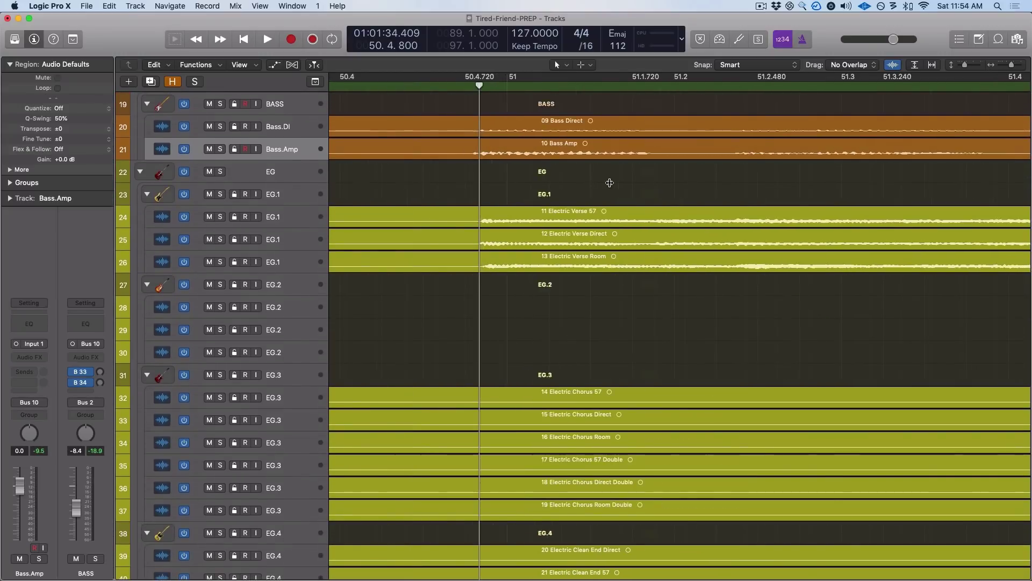
Magnify the waveforms and compare the onsets of the three EG.1 verse guitar regions around 50 4 800.
drag(892, 65, 901, 27)
key(super+Down)
key(super+Right)
key(super+Right)
key(super+Right)
key(super+Right)
key(super+Down)
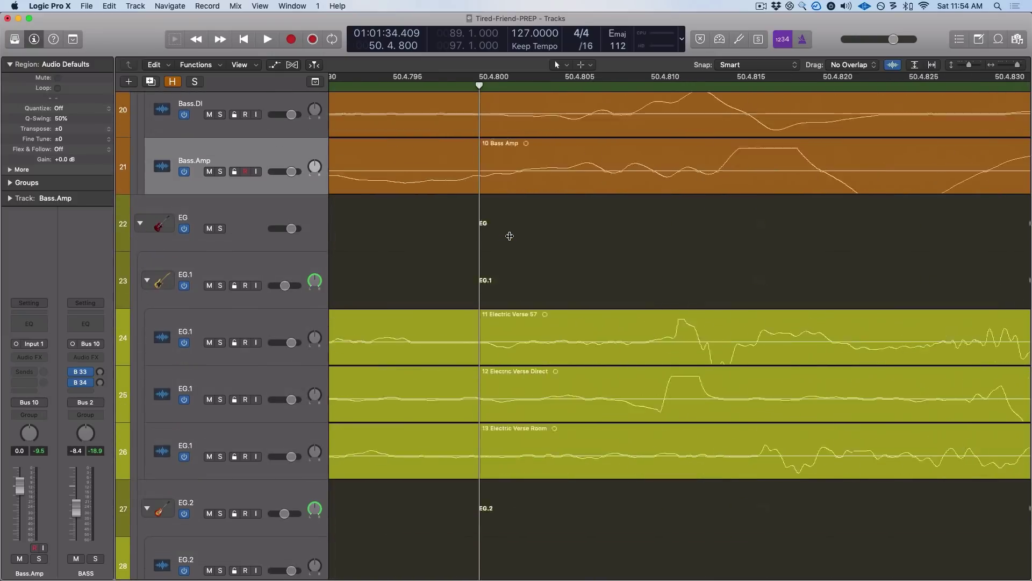
scroll(573, 261, right, 5)
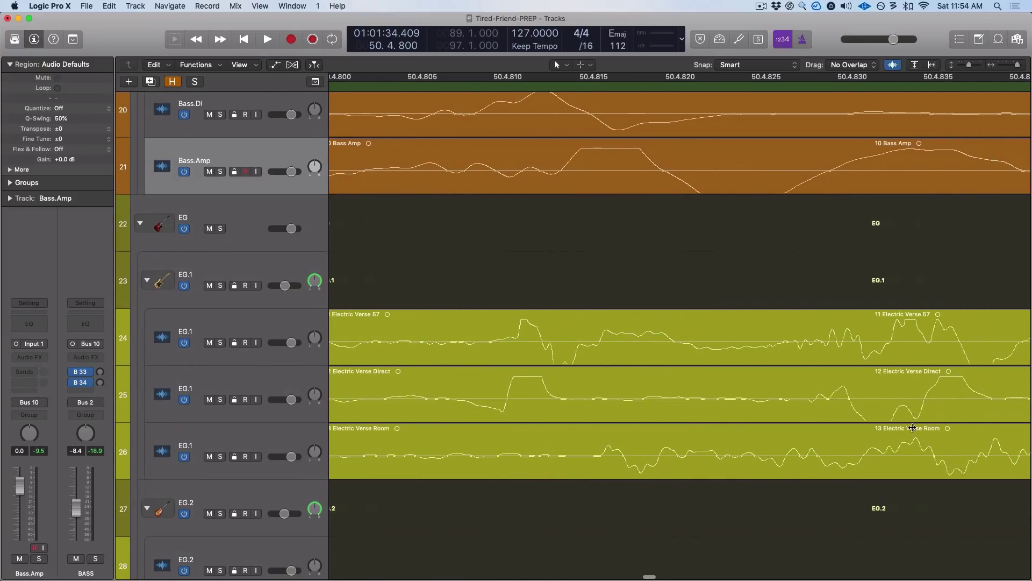
key(super+Left)
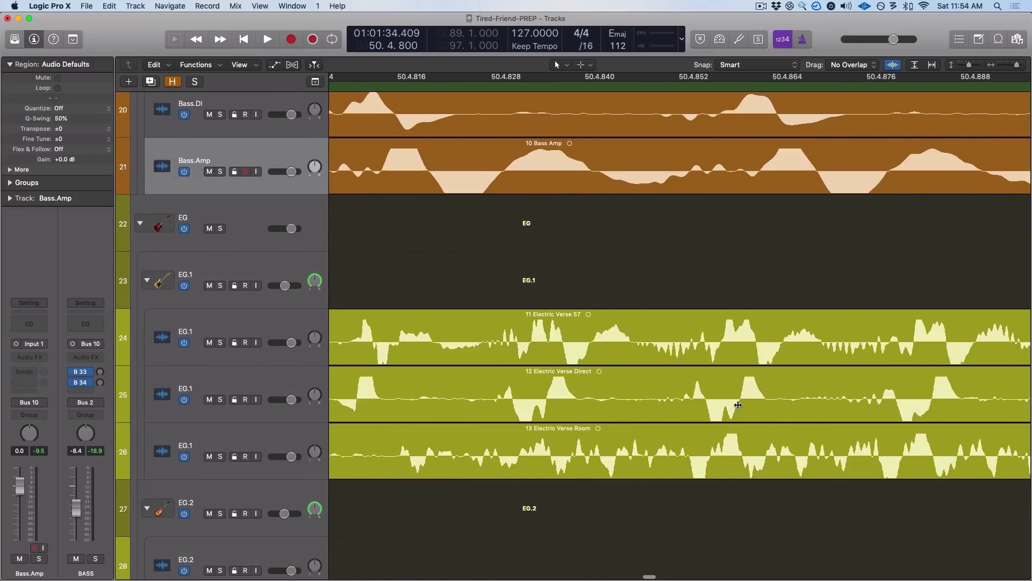
scroll(540, 365, left, 4)
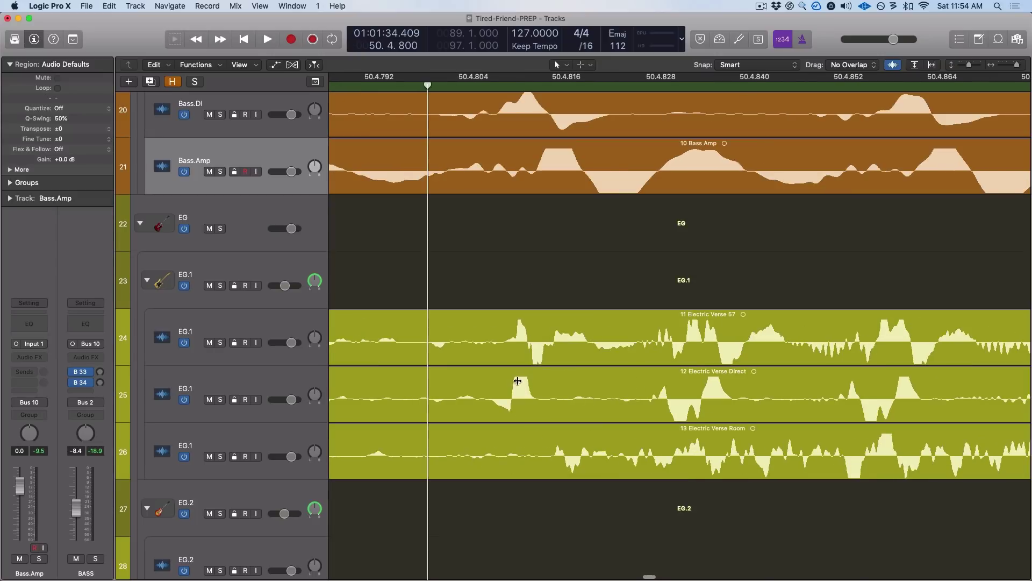
Shift the 12 Electric Verse Direct and 13 Electric Verse Room regions slightly to line up their waveforms with 11 Electric Verse 57.
drag(517, 393, 537, 398)
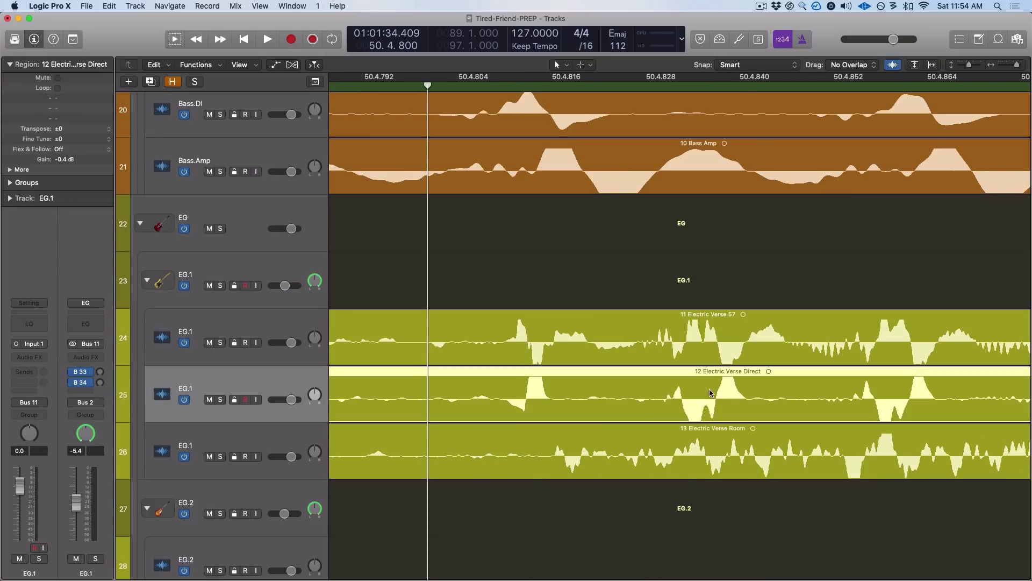
drag(689, 408, 756, 403)
scroll(756, 407, right, 6)
scroll(755, 403, right, 10)
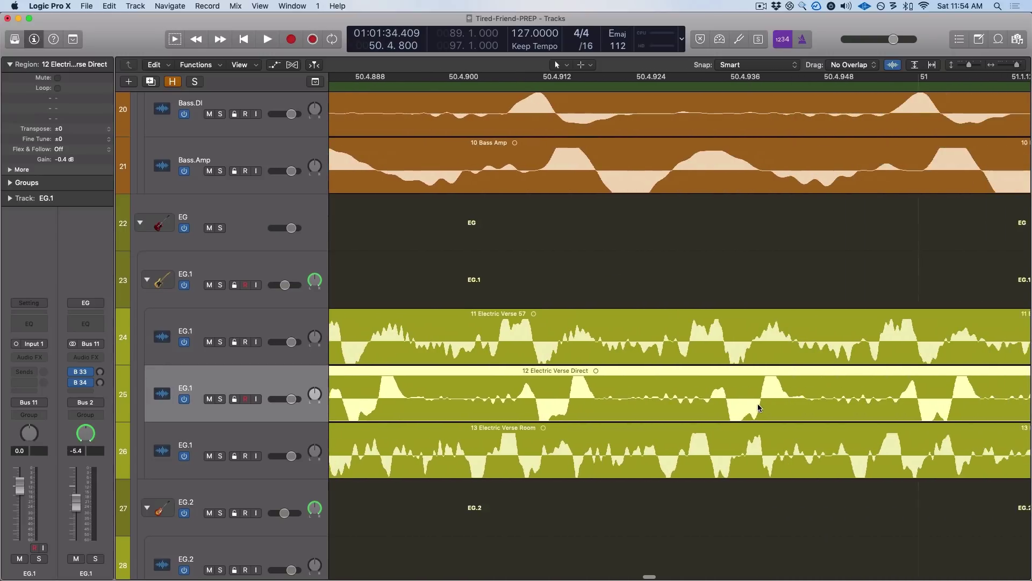
mouse_move(684, 386)
mouse_down()
mouse_move(671, 385)
mouse_move(682, 389)
mouse_up()
scroll(682, 389, left, 15)
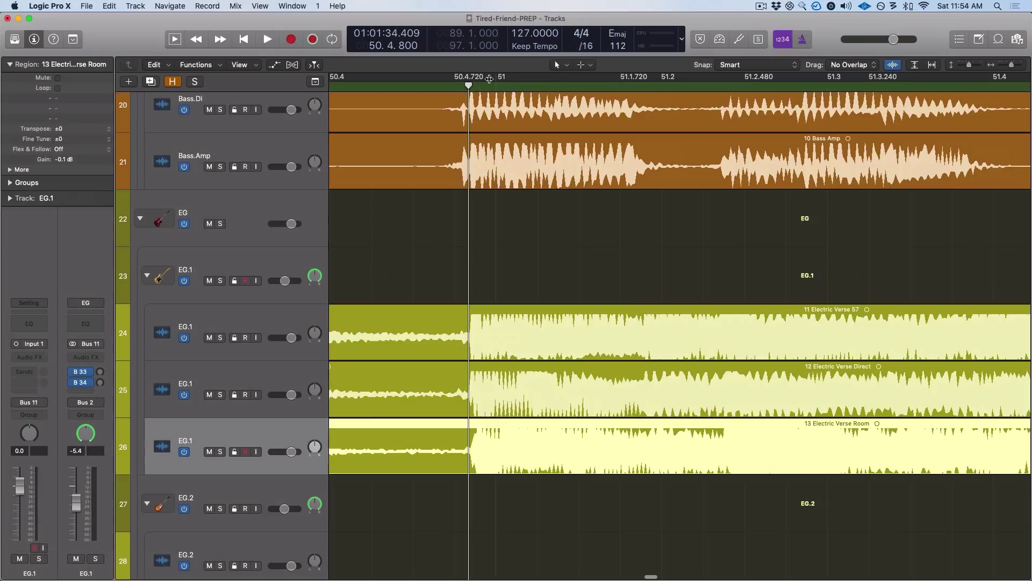
Set a cycle range from 50 4 720 to 52 3 778 and play the EG.1 stack in solo.
drag(488, 79, 629, 79)
key(super+Right)
key(super+Right)
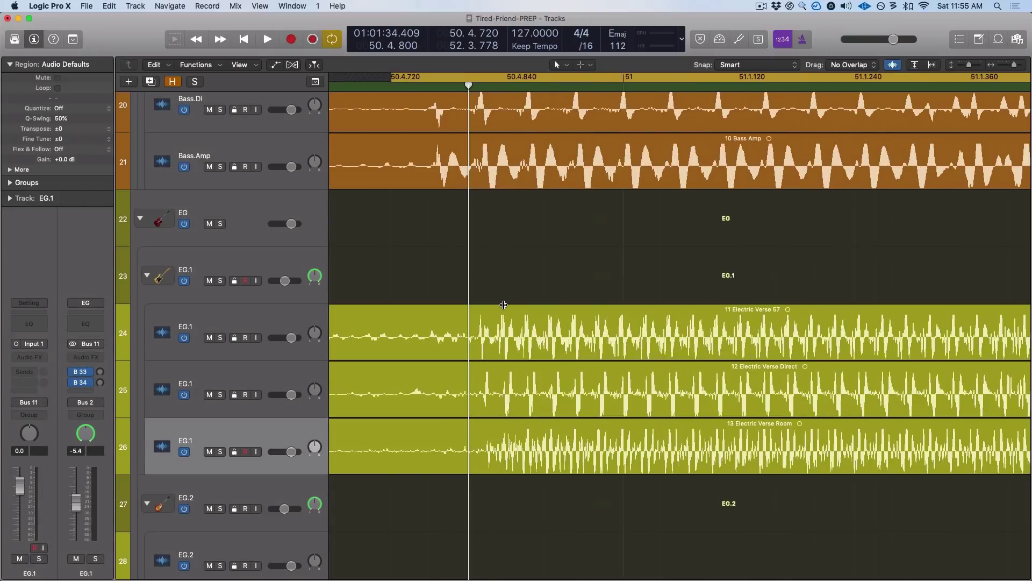
click(234, 272)
key(s)
key(space)
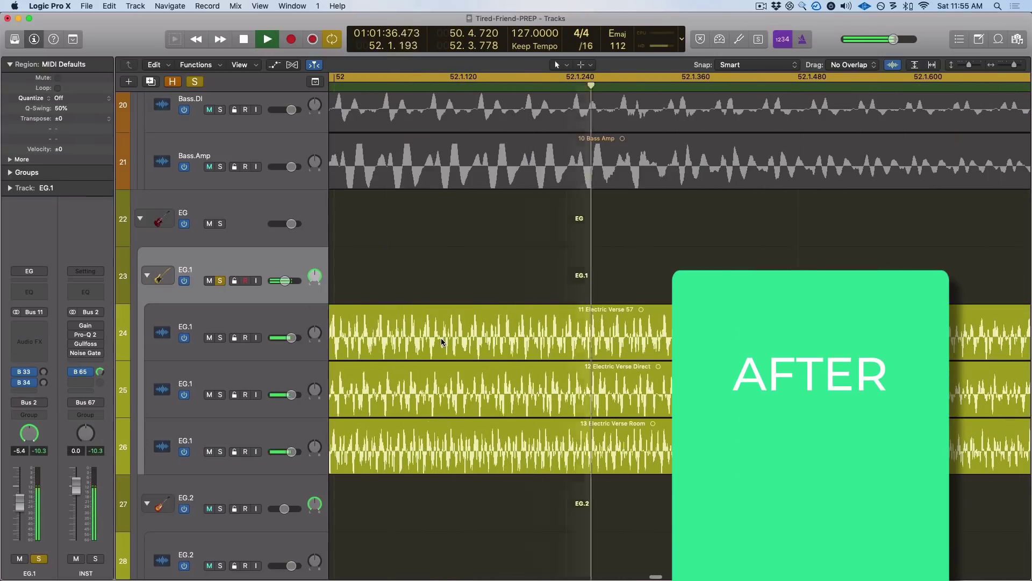
Audition the soloed EG.1 loop to compare the guitar sound before and after the region alignment.
key(space)
key(super+Left)
key(super+Left)
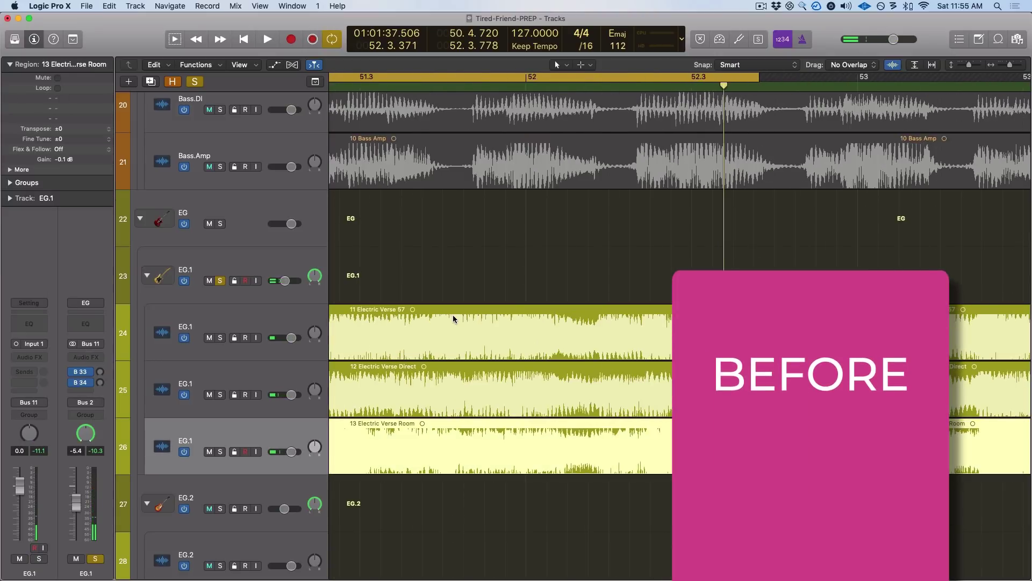
key(space)
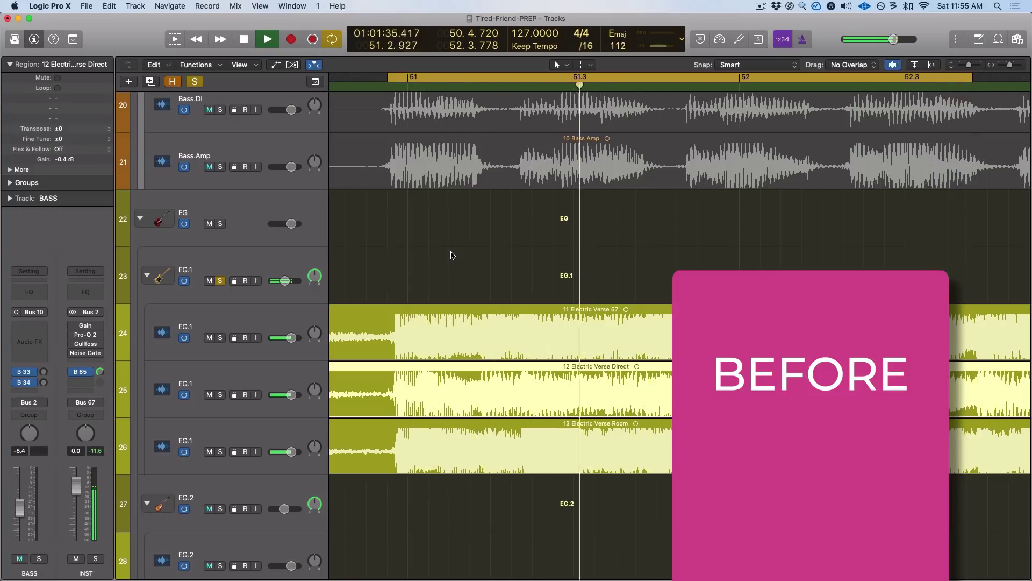
key(space)
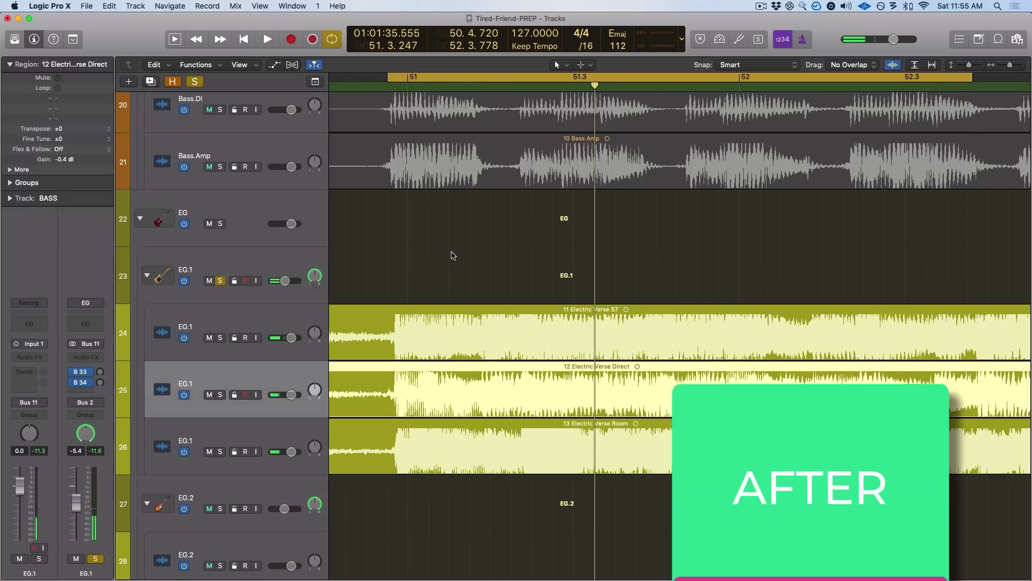
While the loop plays, set the volume of the EG.1 track holding 13 Electric Verse Room to -5.5 dB.
key(space)
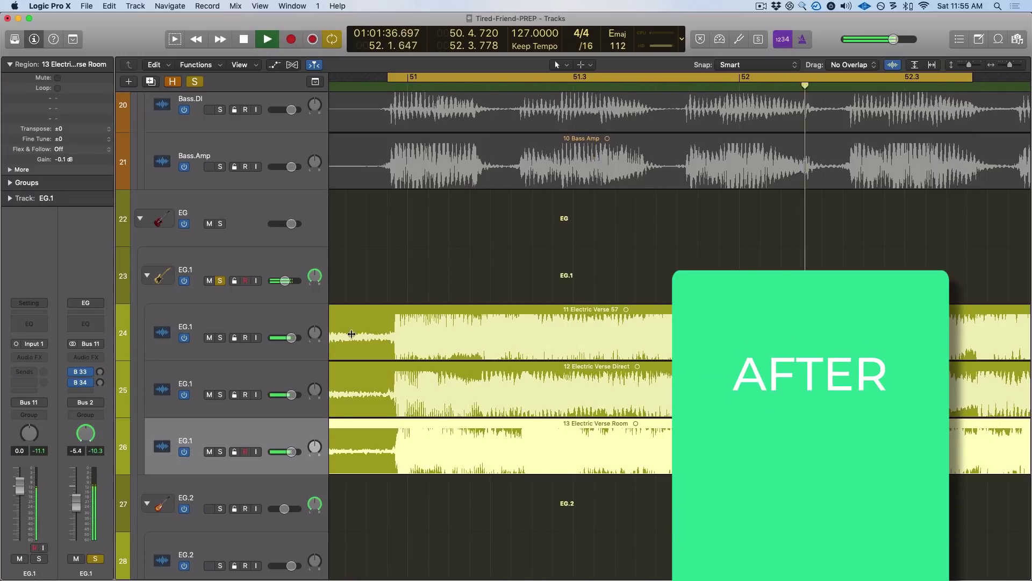
drag(292, 451, 285, 451)
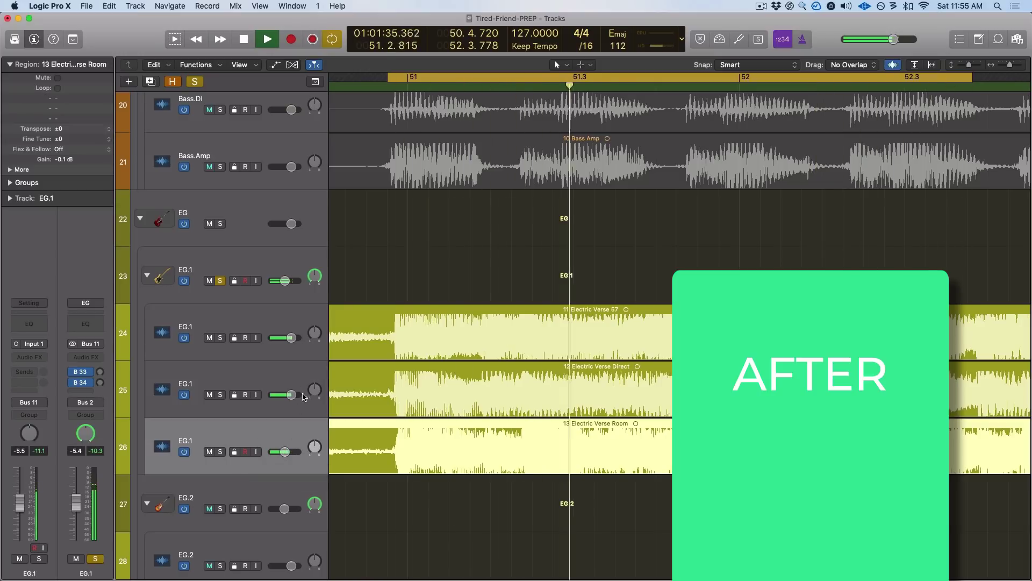
key(space)
Examine closely how the waveforms of the three EG.1 verse guitar regions line up around bar 51, beats 3 and 4.
key(super+Right)
key(super+Right)
key(super+Right)
key(super+Right)
key(super+Right)
key(super+Right)
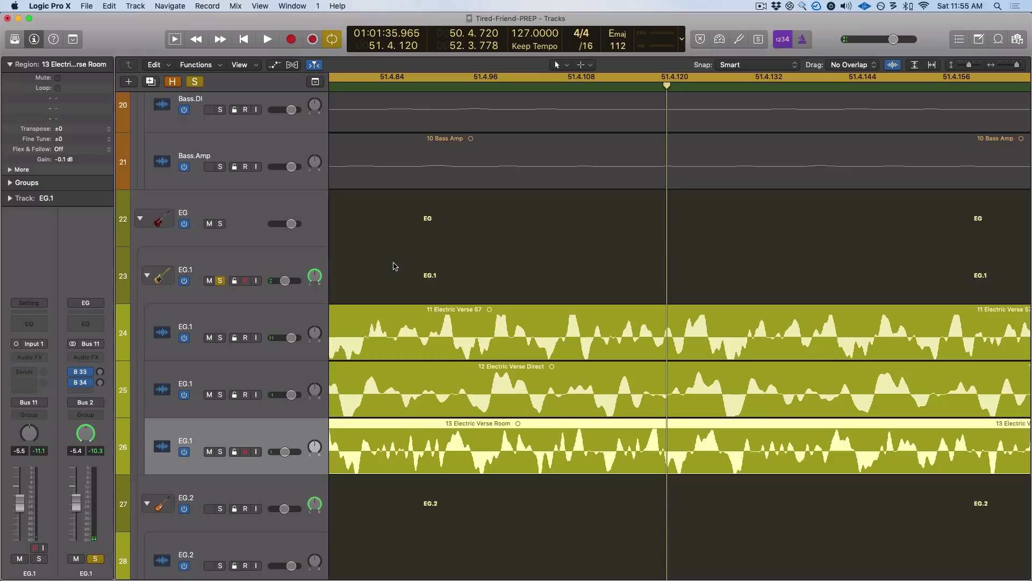
key(super+Left)
key(super+Left)
scroll(414, 265, left, 10)
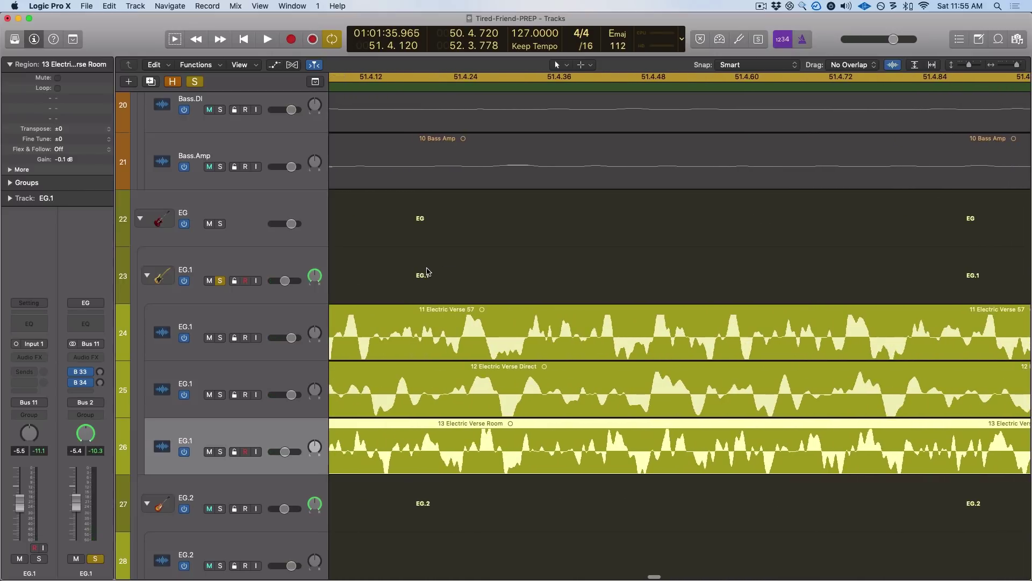
scroll(566, 387, left, 5)
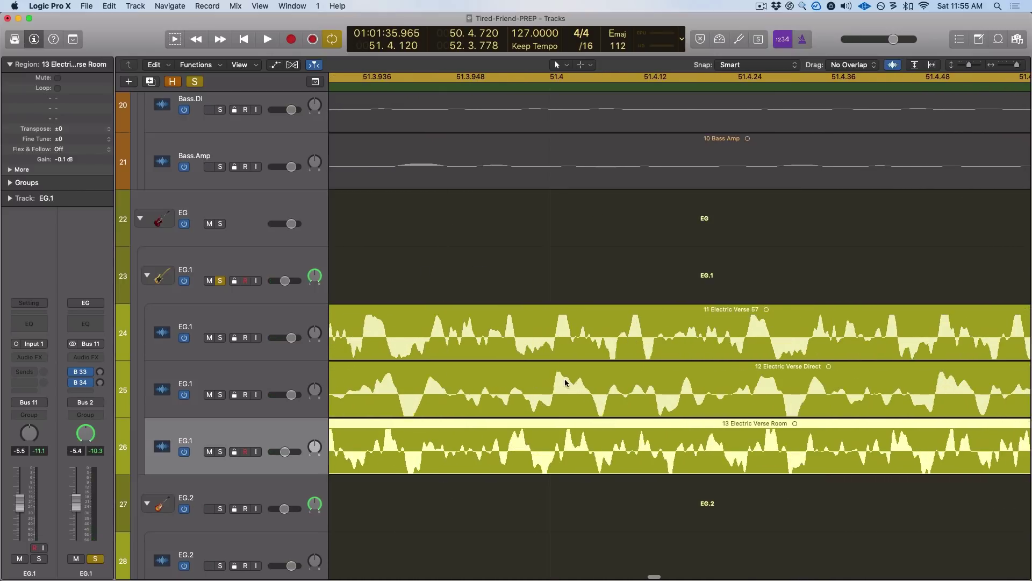
scroll(511, 387, left, 15)
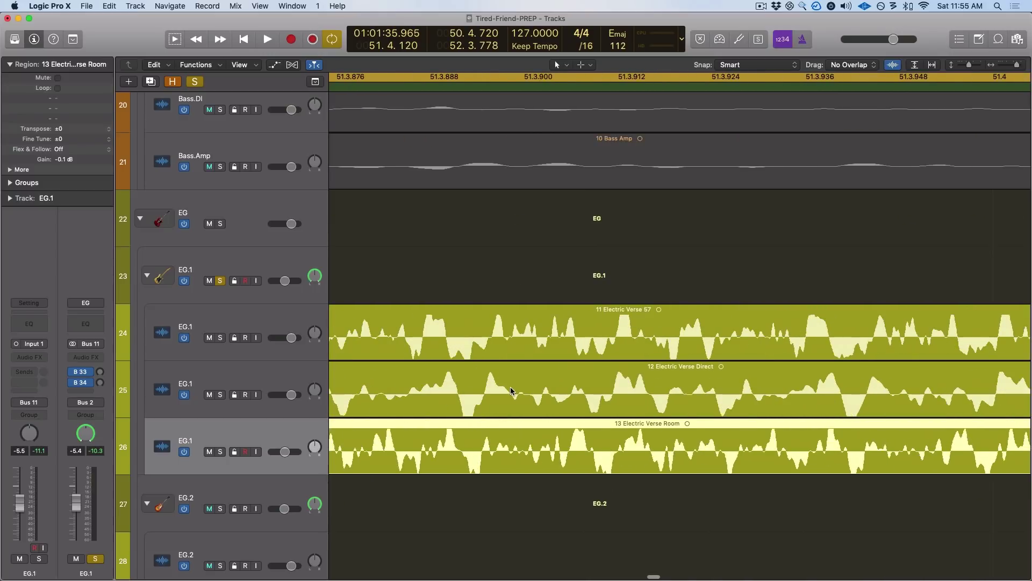
Unsolo the EG.1 stack and move the playhead to about bar 16 in section V1.
click(415, 226)
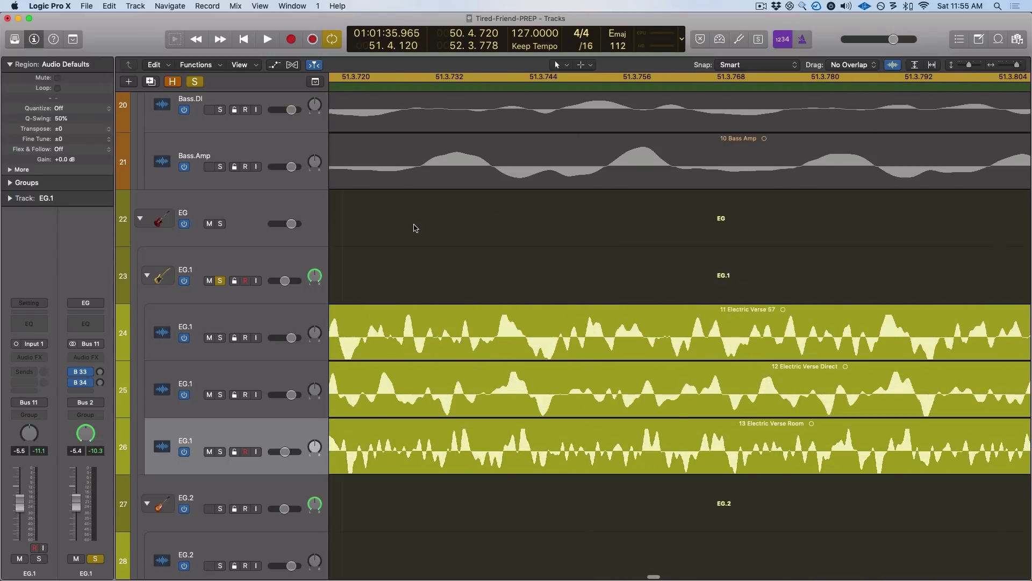
key(z)
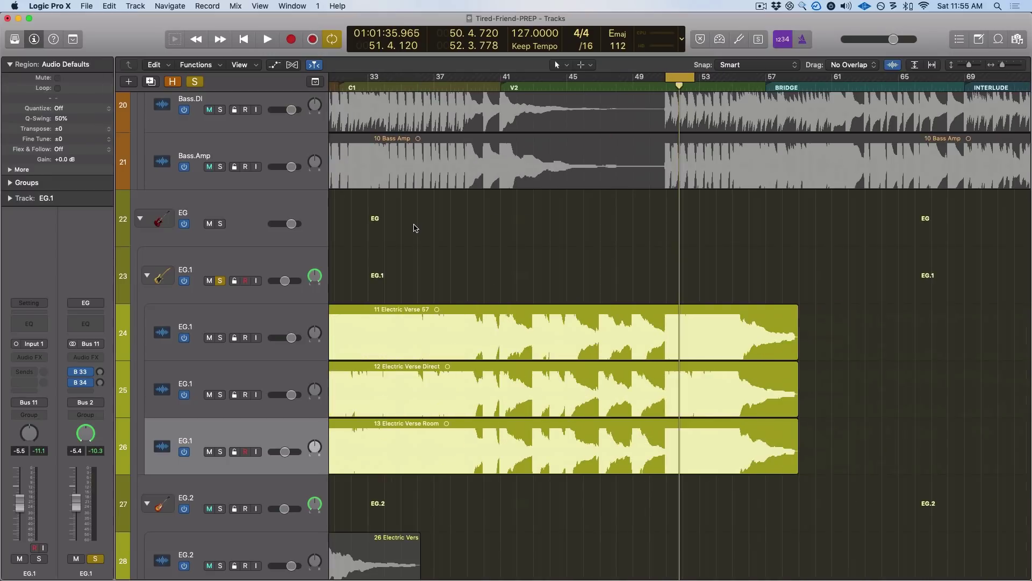
click(220, 281)
key(z)
scroll(658, 260, up, 5)
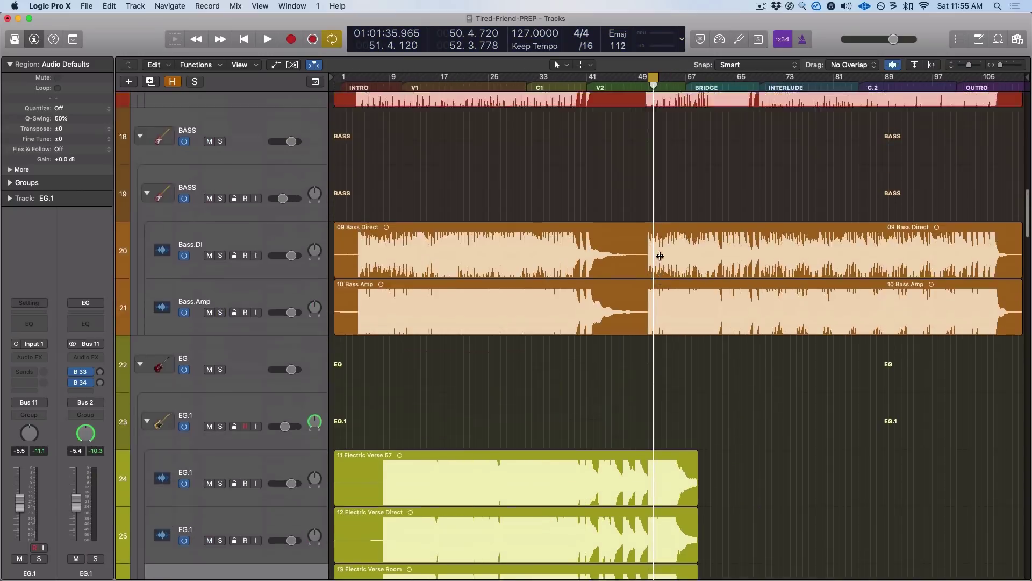
scroll(699, 267, down, 12)
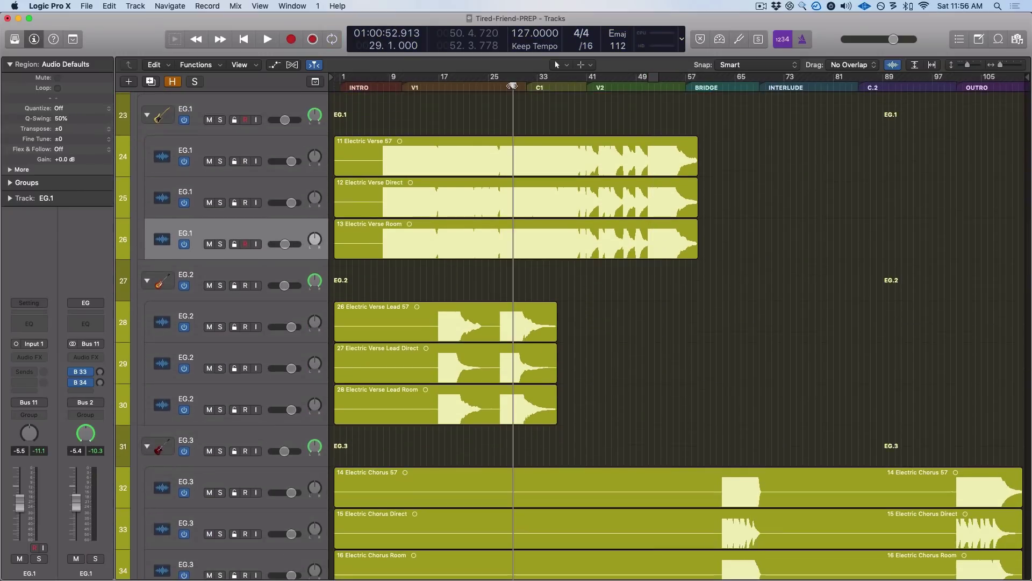
click(434, 82)
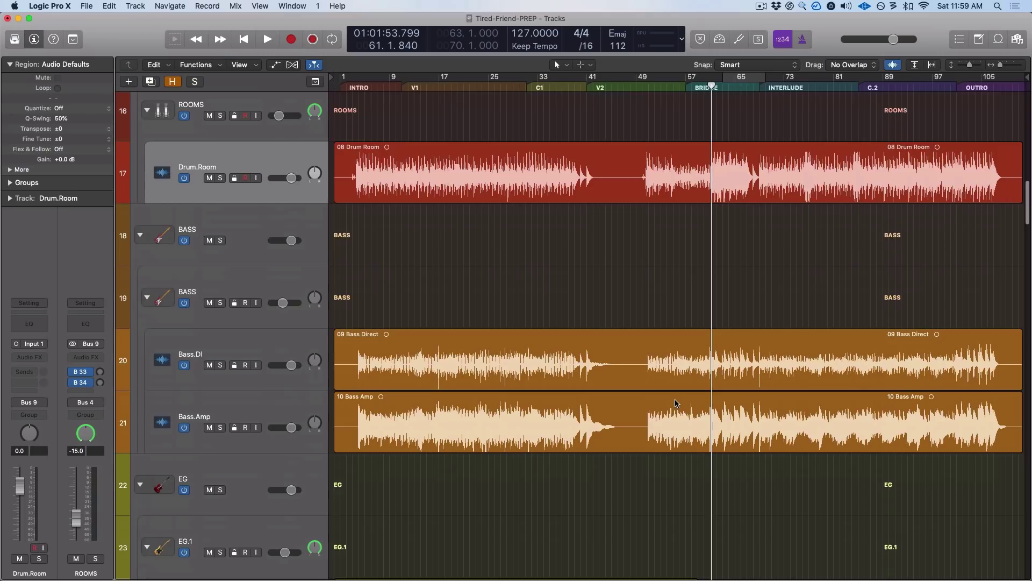
Review the regions from the BASS stack down through the guitars and Rhodes, and inspect the 32 Lead Vox region.
scroll(672, 409, down, 5)
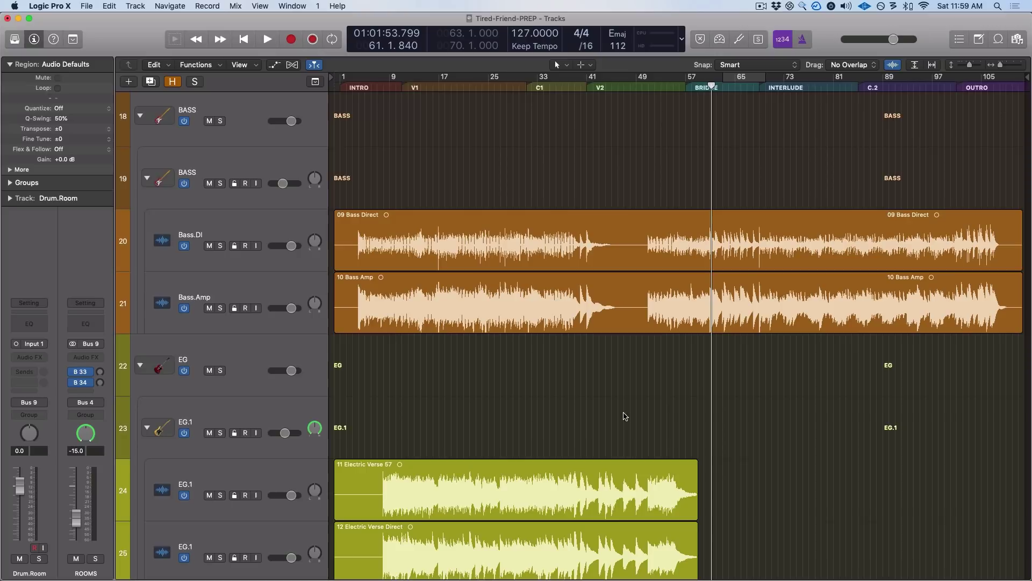
scroll(624, 418, down, 10)
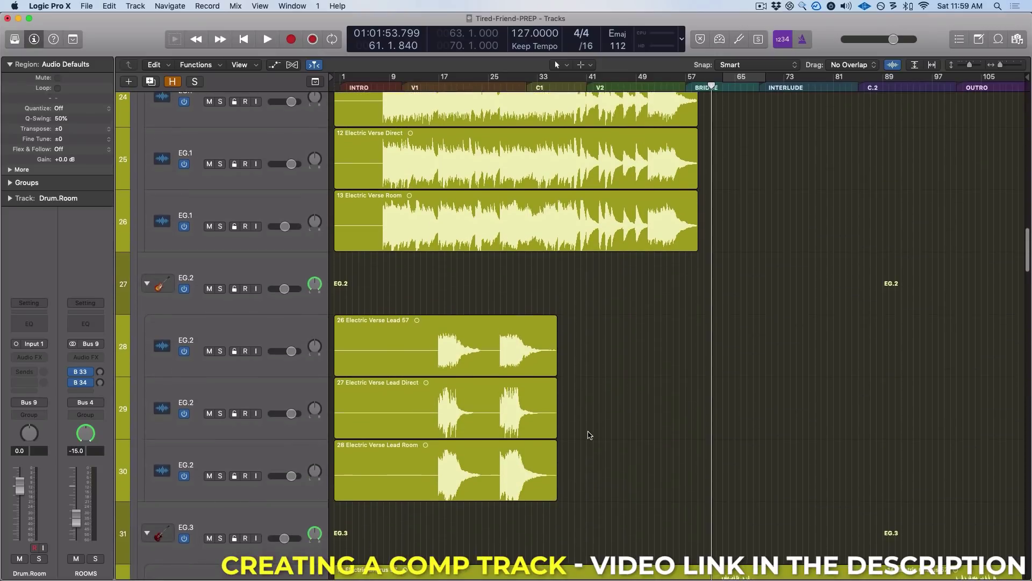
scroll(606, 426, down, 4)
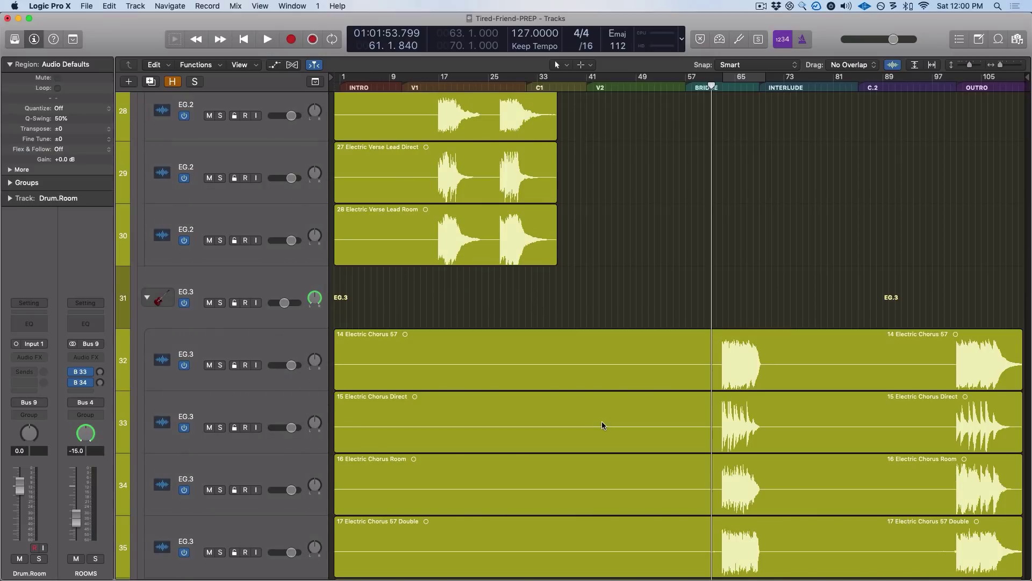
scroll(598, 421, down, 20)
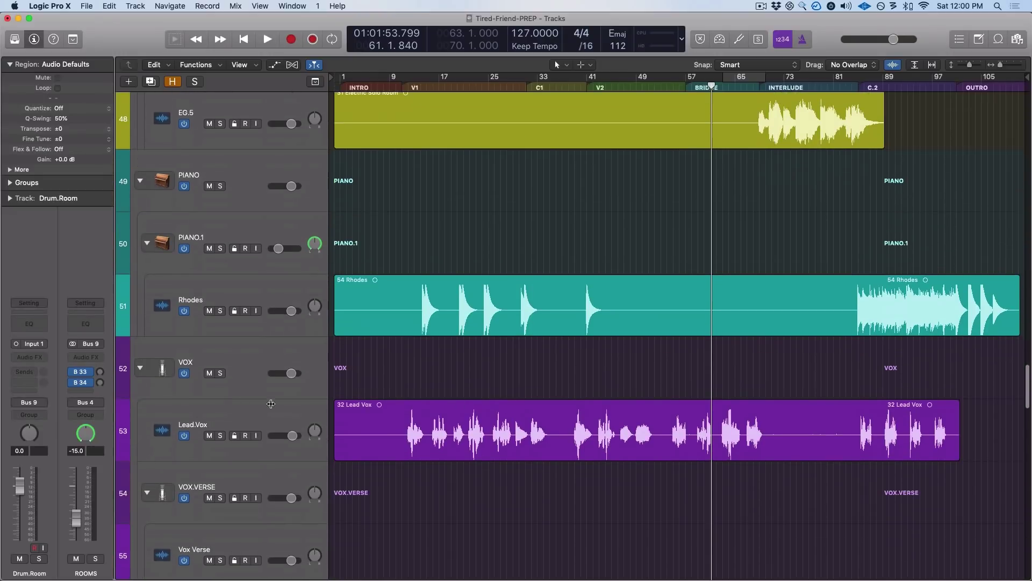
click(389, 435)
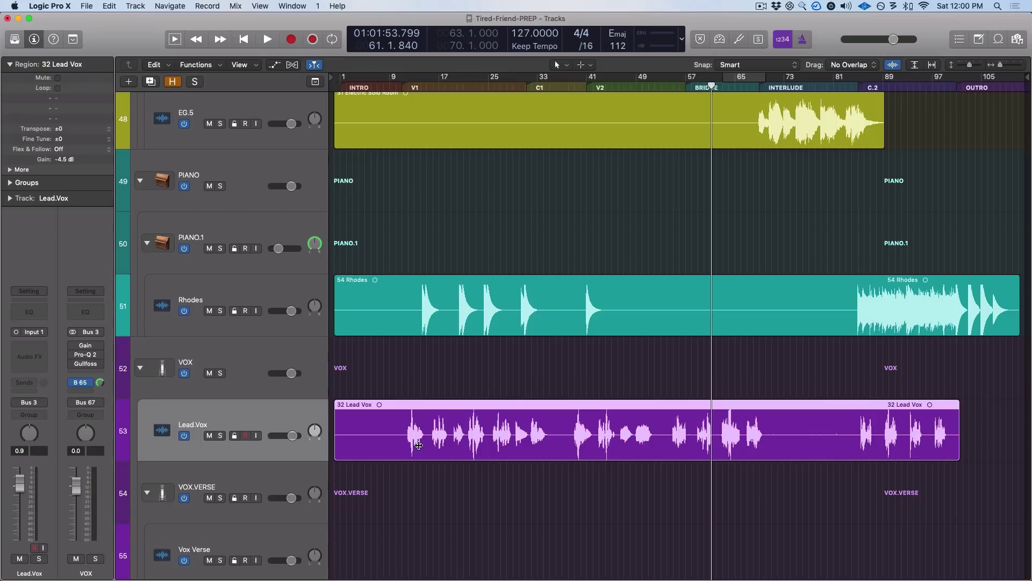
click(452, 204)
key(super+Up)
key(super+Up)
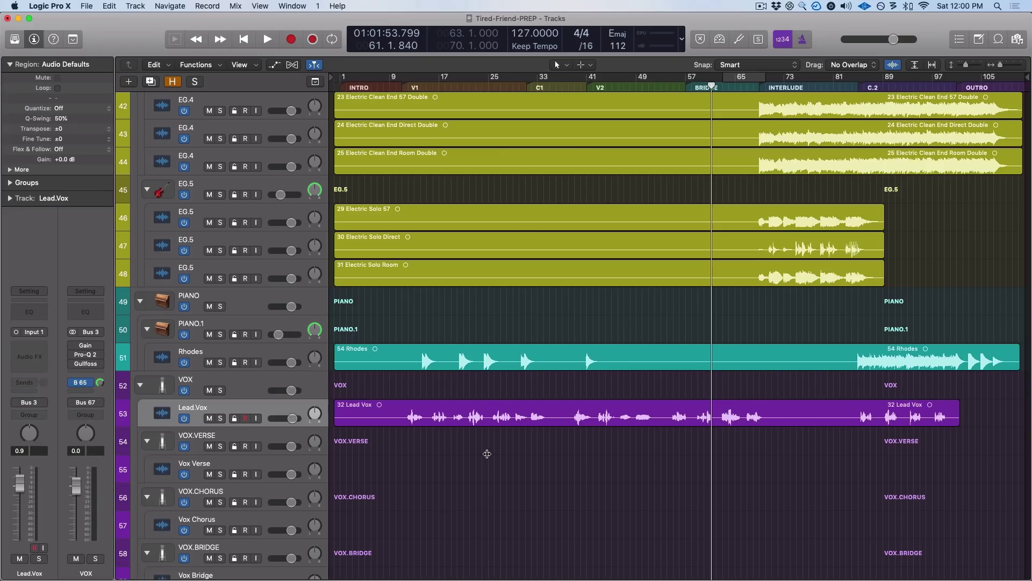
Remove the silence from the 52 Shaker region using a -28 dB threshold, 0.1000 sec minimum silence, 0.0060 sec pre-attack and zero-crossing search.
click(493, 416)
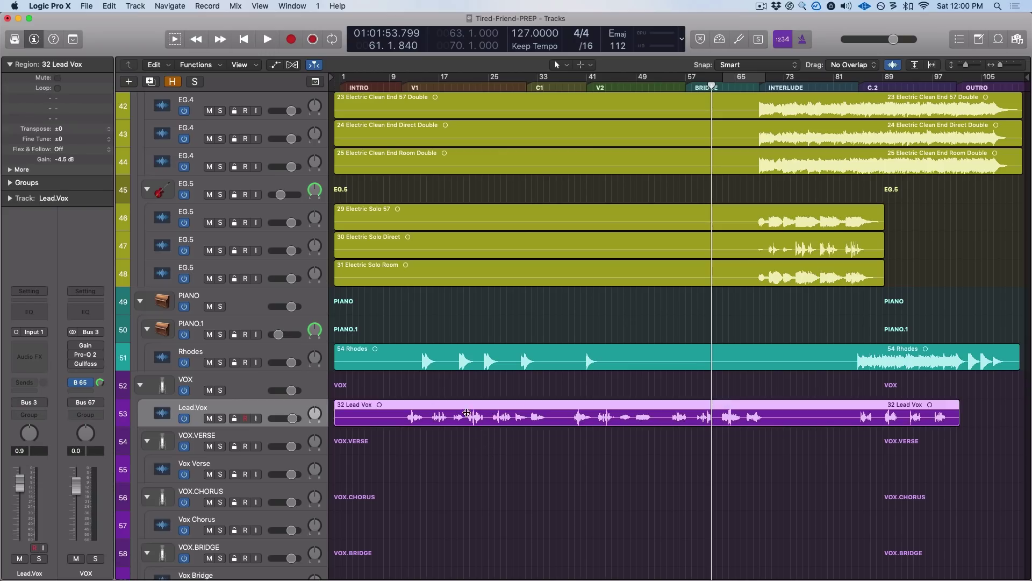
scroll(642, 355, up, 20)
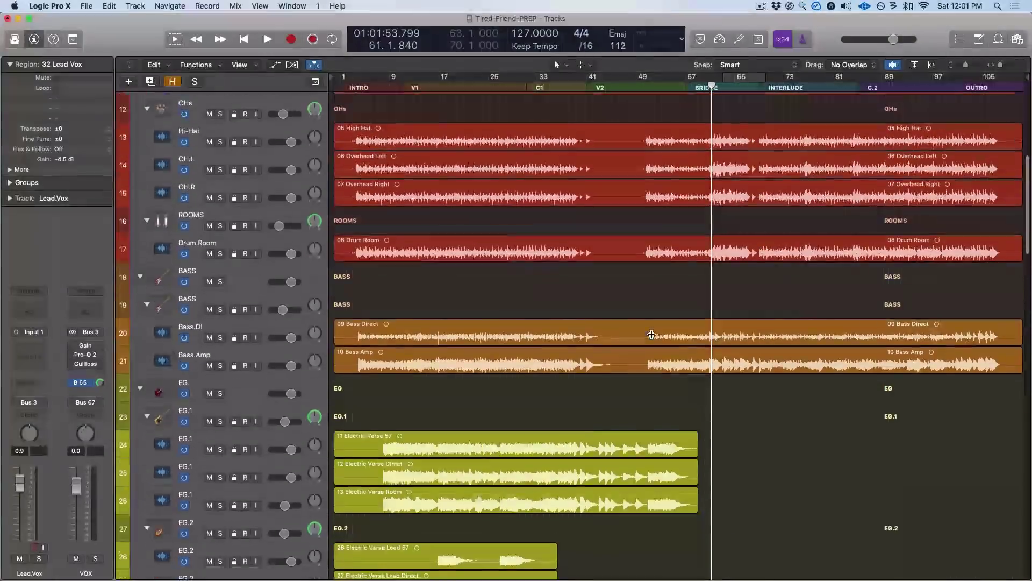
scroll(640, 280, up, 2)
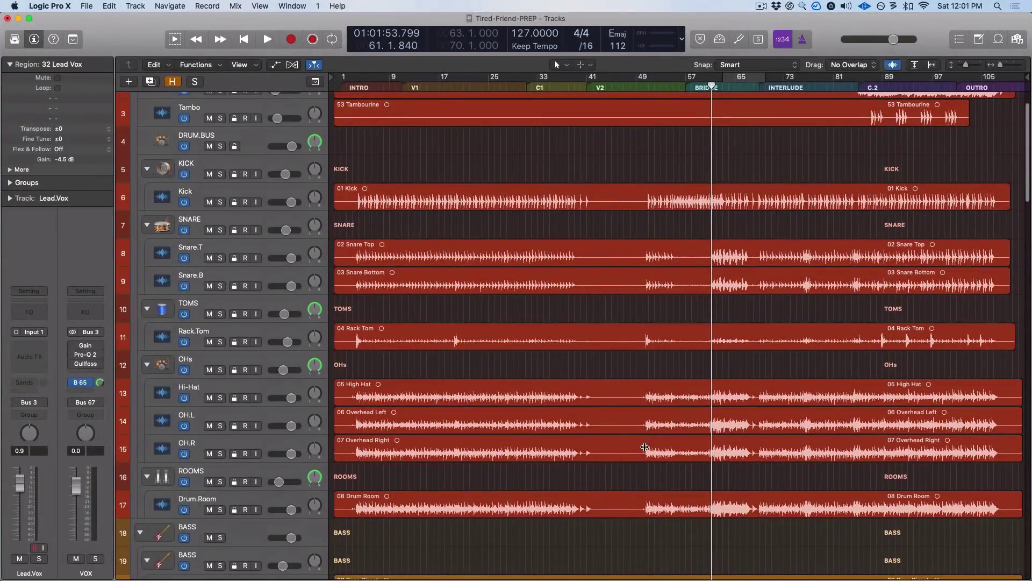
scroll(638, 531, down, 7)
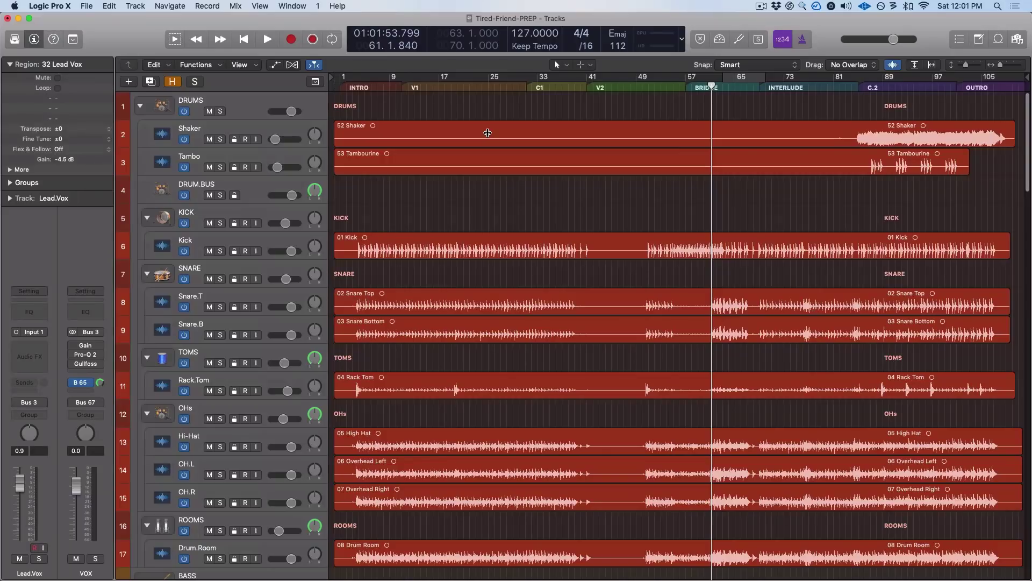
click(487, 133)
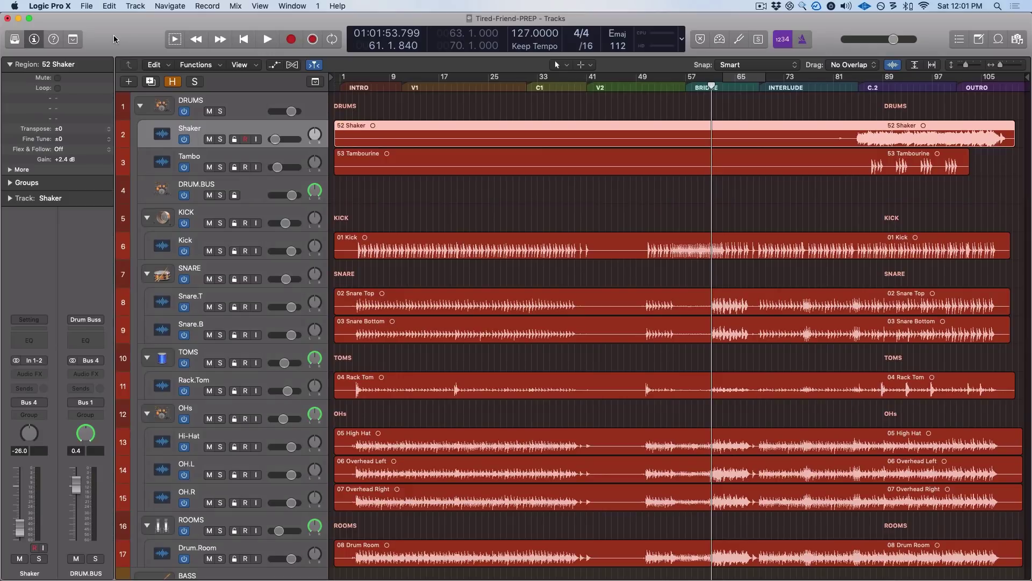
click(73, 40)
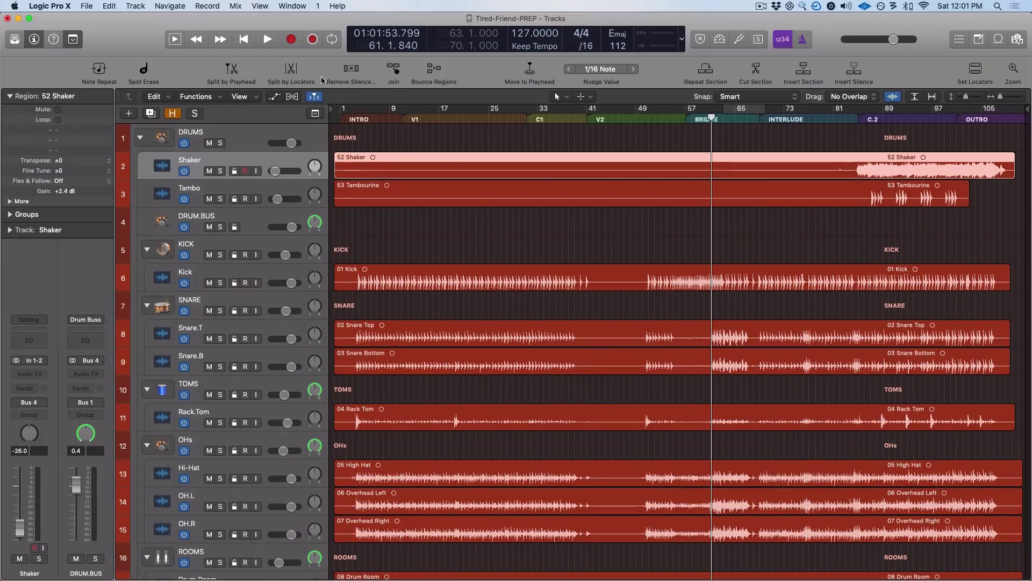
click(350, 69)
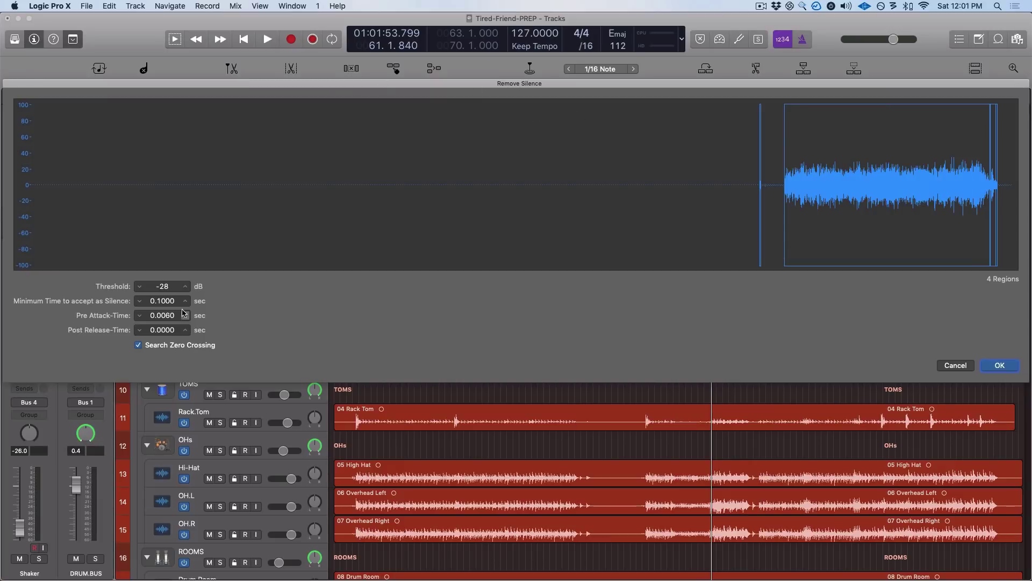
click(1000, 365)
click(602, 195)
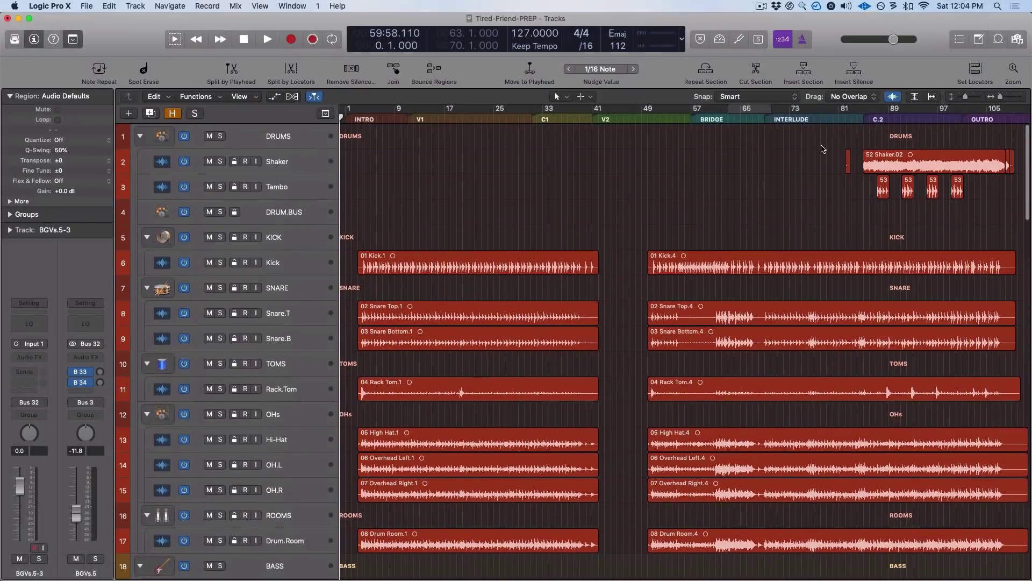
Delete the tiny stray Shaker region just before section C.2 and look over the trimmed regions down to the guitars.
drag(811, 157, 852, 164)
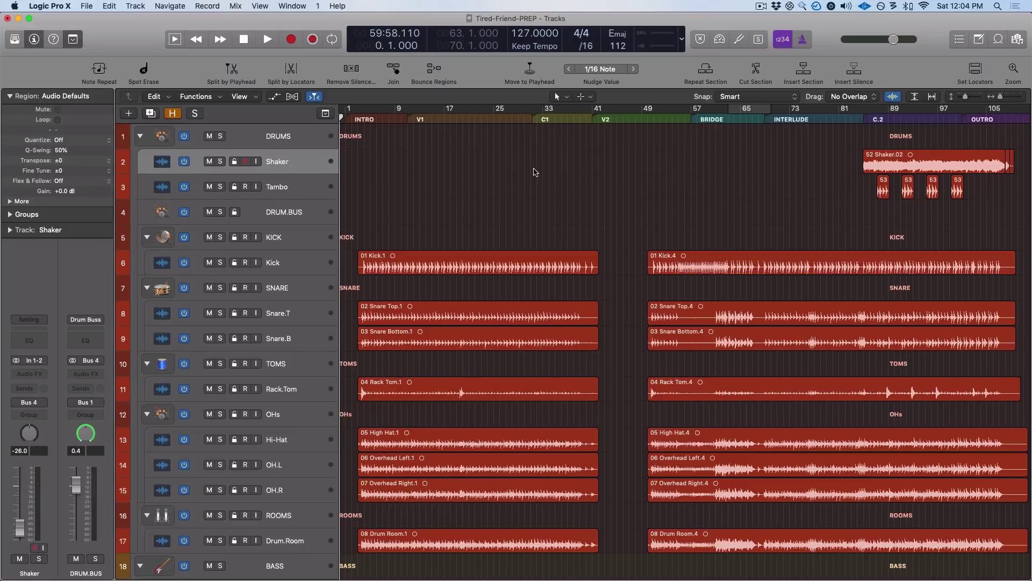
scroll(589, 262, down, 15)
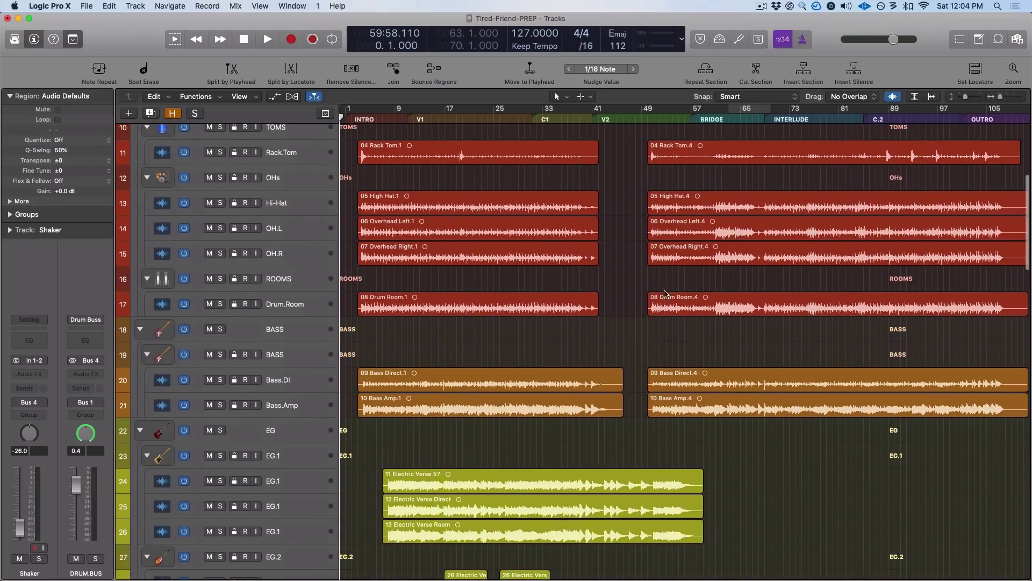
scroll(736, 471, down, 15)
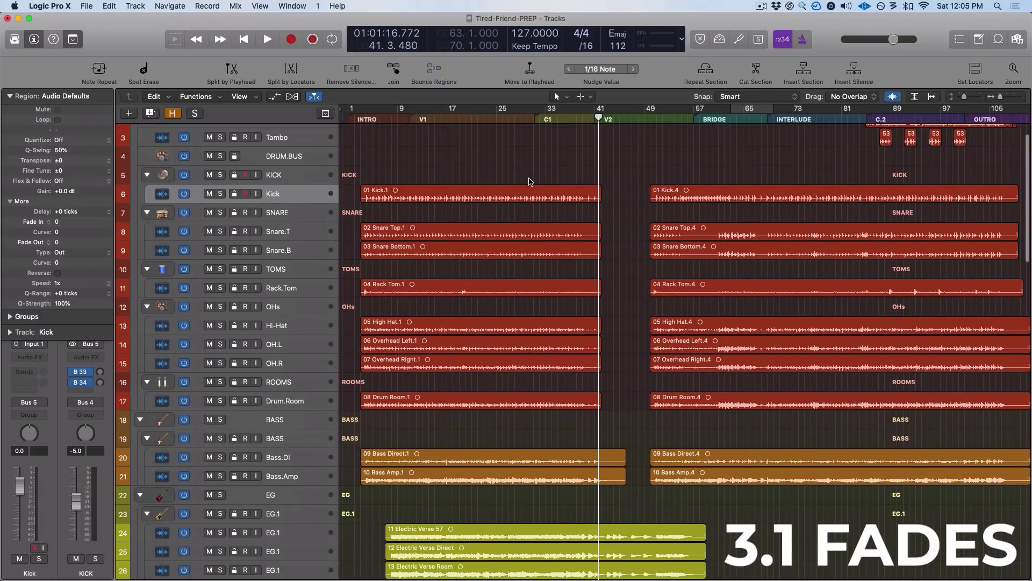
Select the regions from the drums and bass down through the guitars to BGVs.3 and set their fade-in to 5.
drag(525, 167, 476, 546)
drag(665, 237, 987, 574)
scroll(652, 465, down, 10)
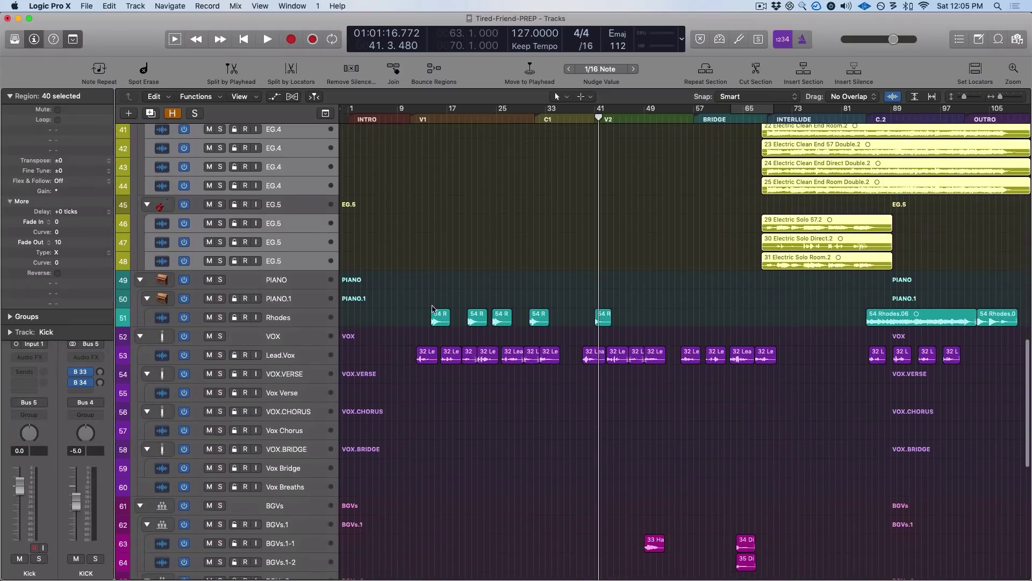
scroll(514, 253, down, 10)
drag(514, 249, 986, 579)
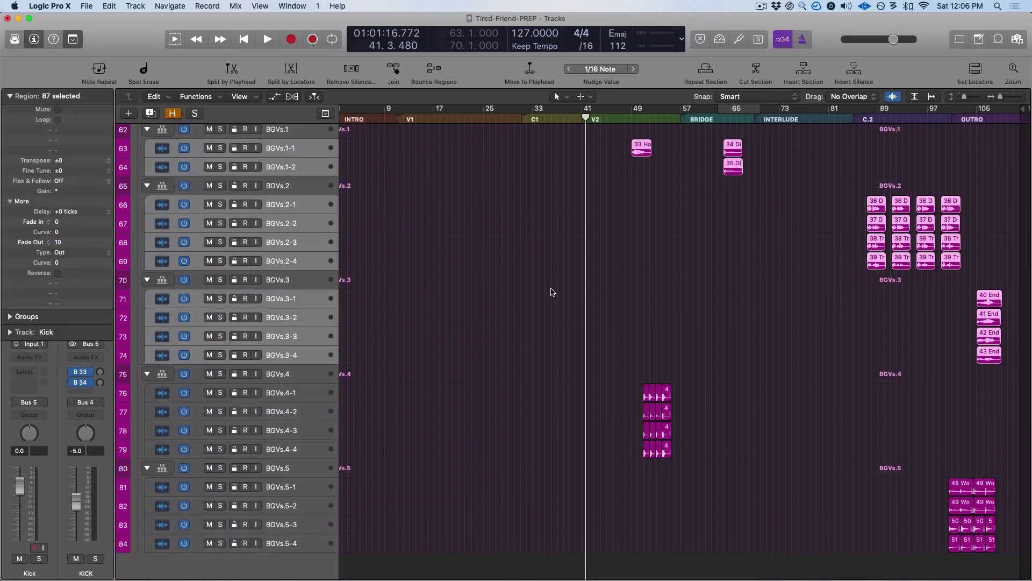
double_click(97, 220)
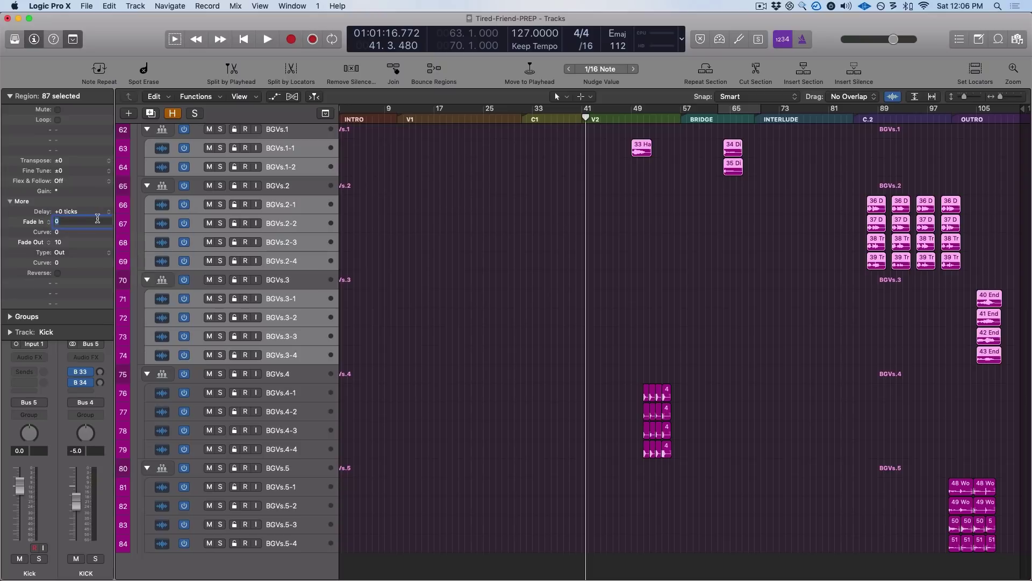
Set the fade-out type of all BGVs.4 and BGVs.5 regions to X.
mouse_move(492, 344)
mouse_down()
mouse_move(1030, 578)
mouse_move(1014, 576)
mouse_up()
mouse_move(1015, 550)
mouse_down()
mouse_move(611, 344)
mouse_move(557, 385)
mouse_move(196, 370)
mouse_up()
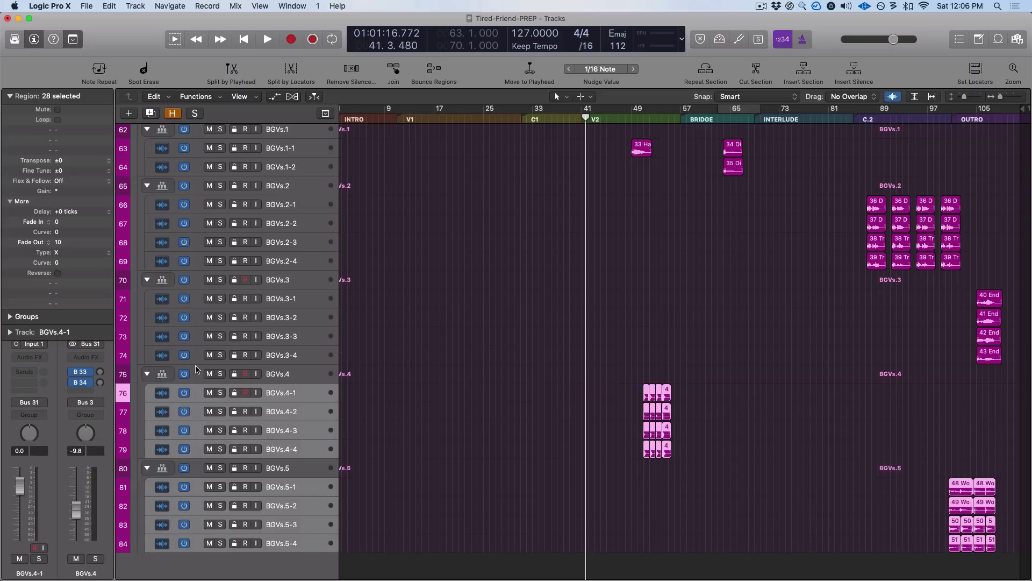
click(63, 252)
click(63, 252)
Select all the Lead Vox regions across the whole song.
scroll(613, 293, up, 15)
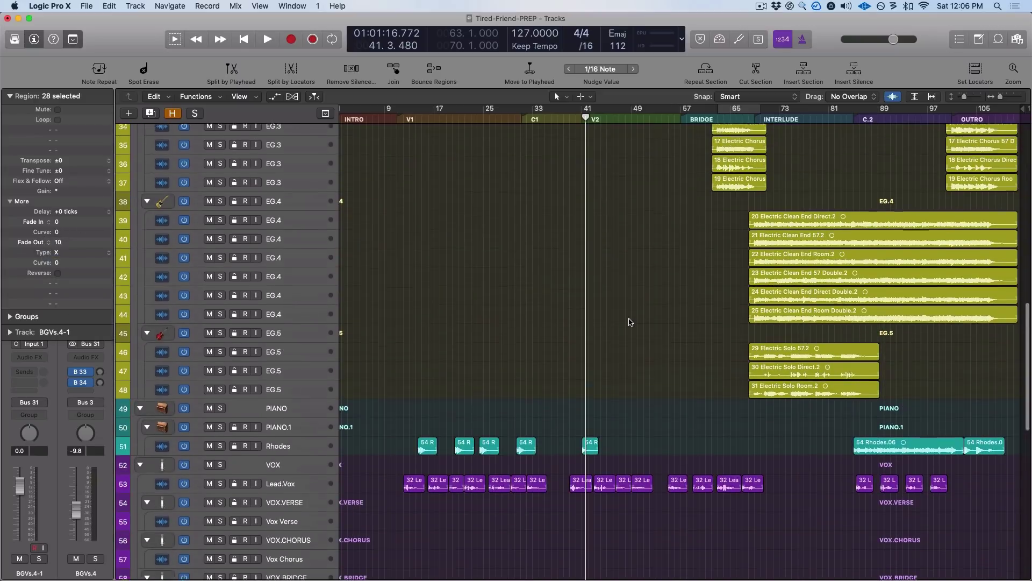
scroll(630, 322, up, 15)
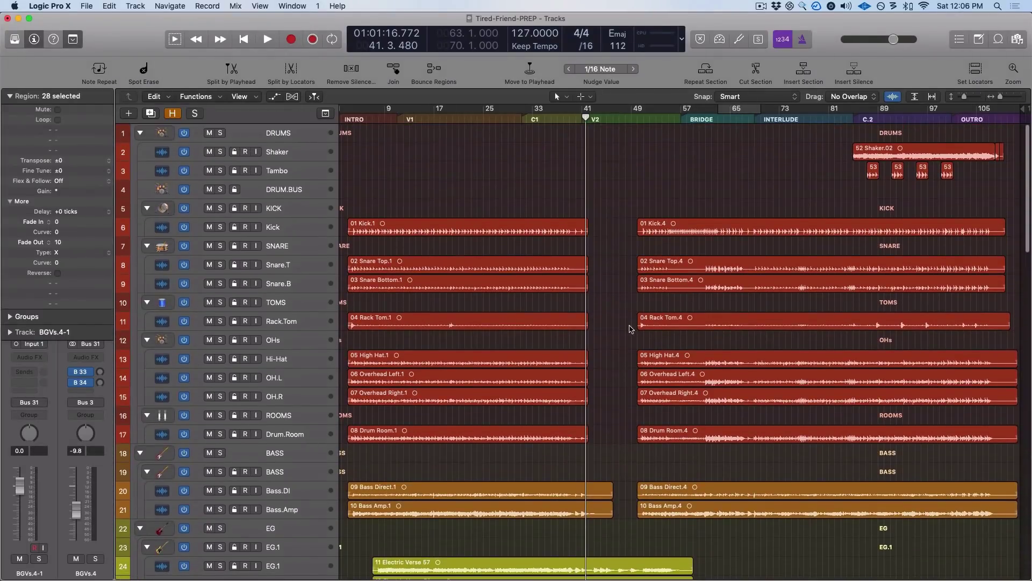
scroll(601, 343, down, 20)
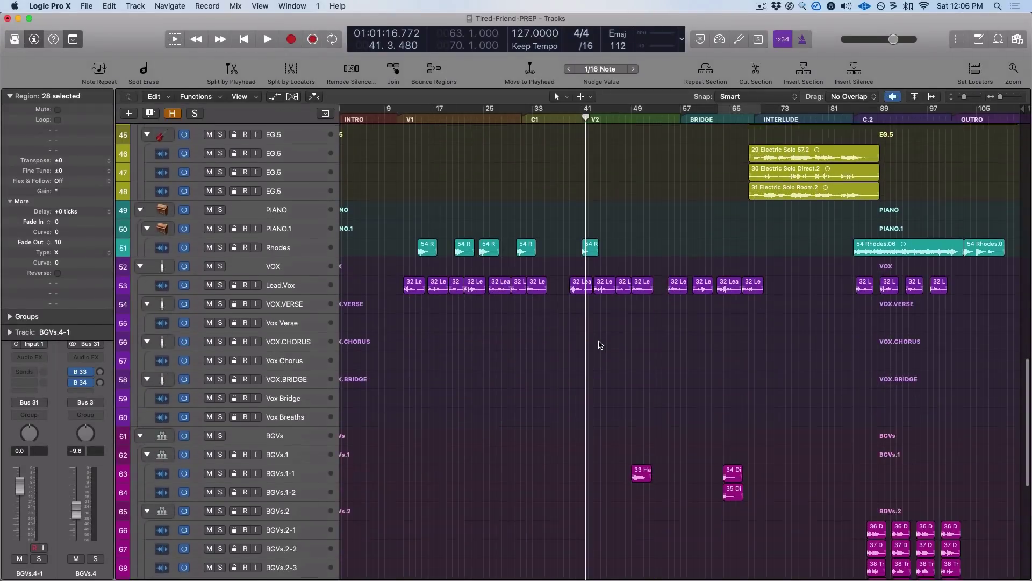
scroll(599, 341, down, 1)
drag(393, 265, 953, 270)
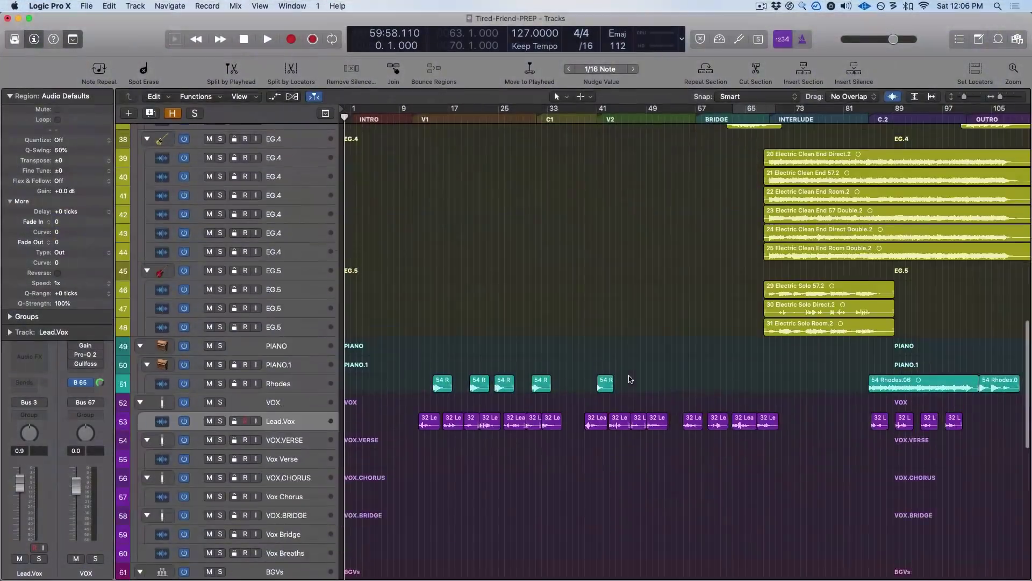
Examine closely where the electric guitar regions start and end between the bridge and the outro.
scroll(644, 320, up, 2)
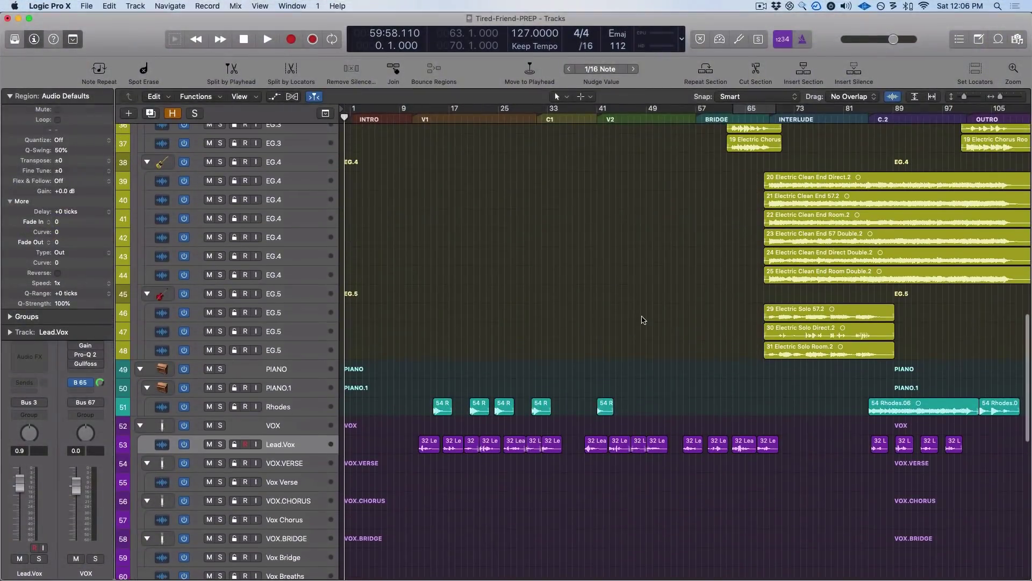
key(super+Right)
key(super+Right)
scroll(643, 320, right, 8)
scroll(660, 307, up, 7)
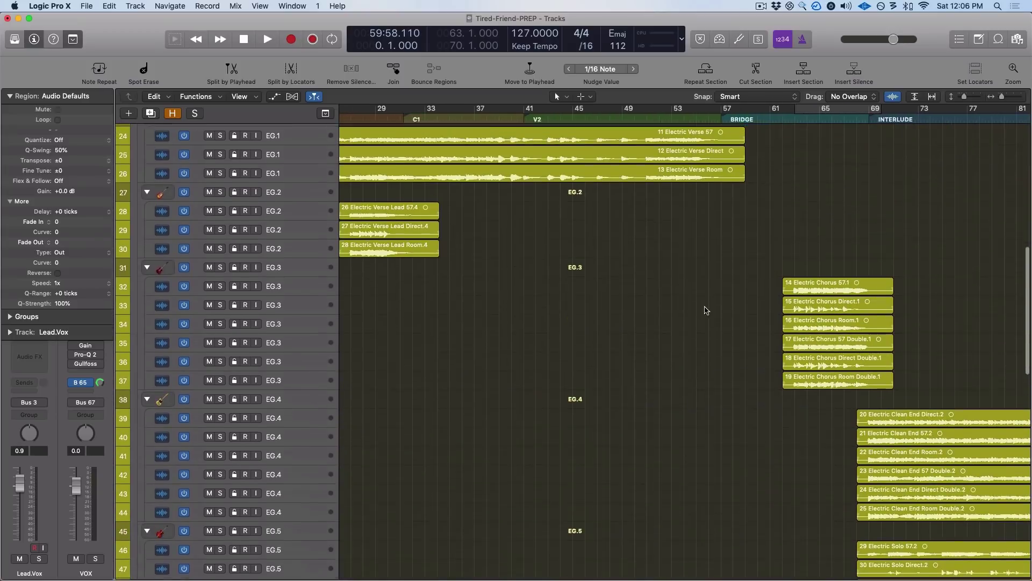
drag(751, 283, 780, 419)
scroll(896, 346, right, 10)
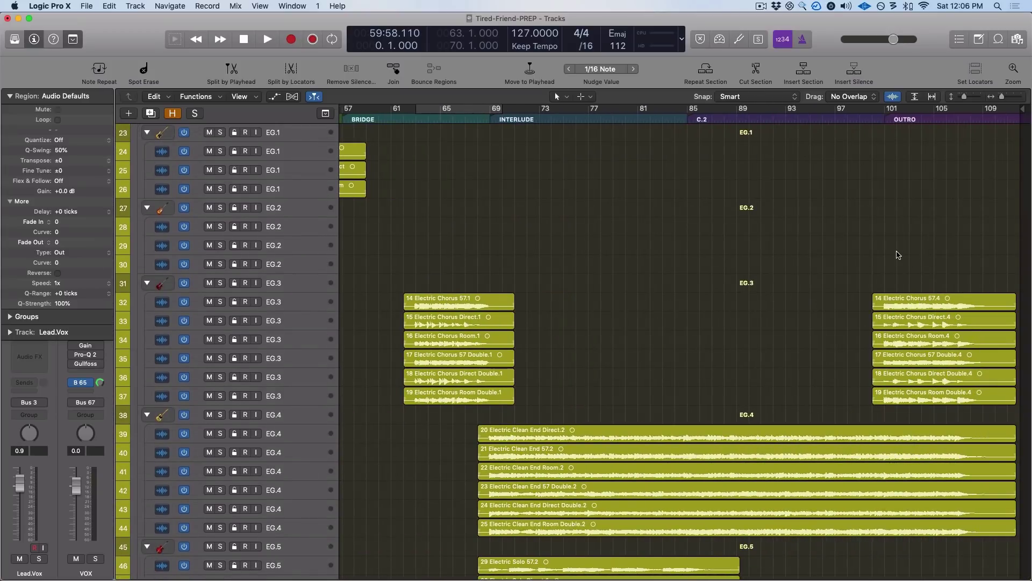
Set the fade-out to 2000 on the outro EG.3 regions and all the EG.4 and EG.5 regions.
key(super+Up)
key(super+Up)
key(super+Down)
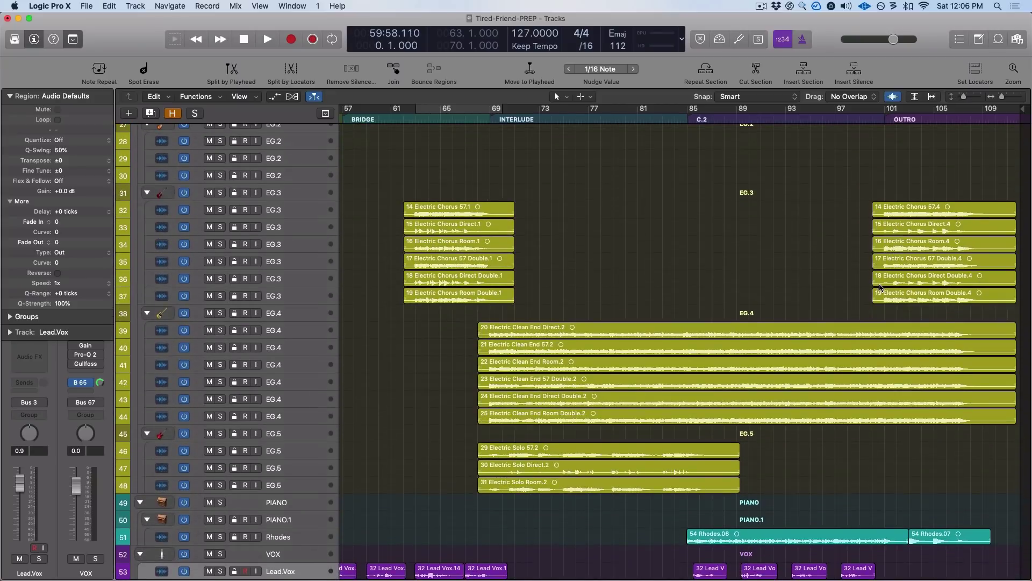
scroll(932, 440, down, 3)
drag(992, 450, 684, 143)
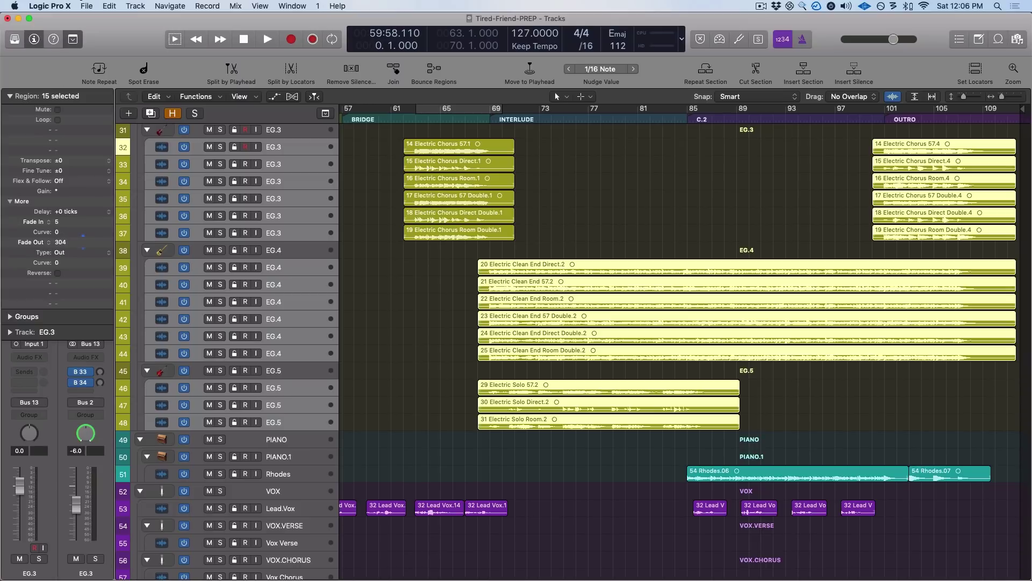
double_click(60, 242)
text(2000)
key(Return)
click(886, 249)
Review the drum, bass and guitar regions, from their outro endings across the full song arrangement.
scroll(886, 232, up, 8)
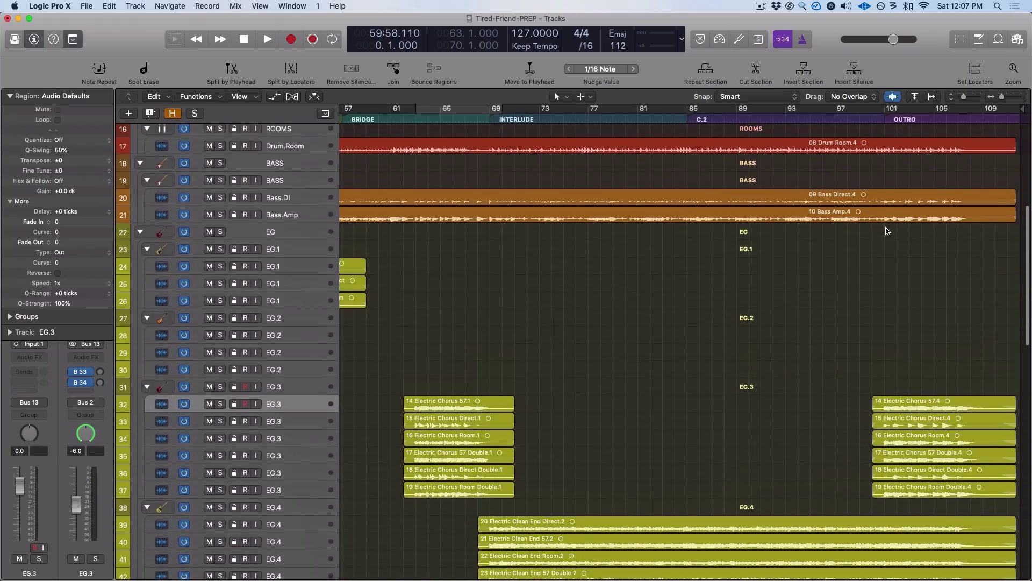
scroll(887, 231, up, 10)
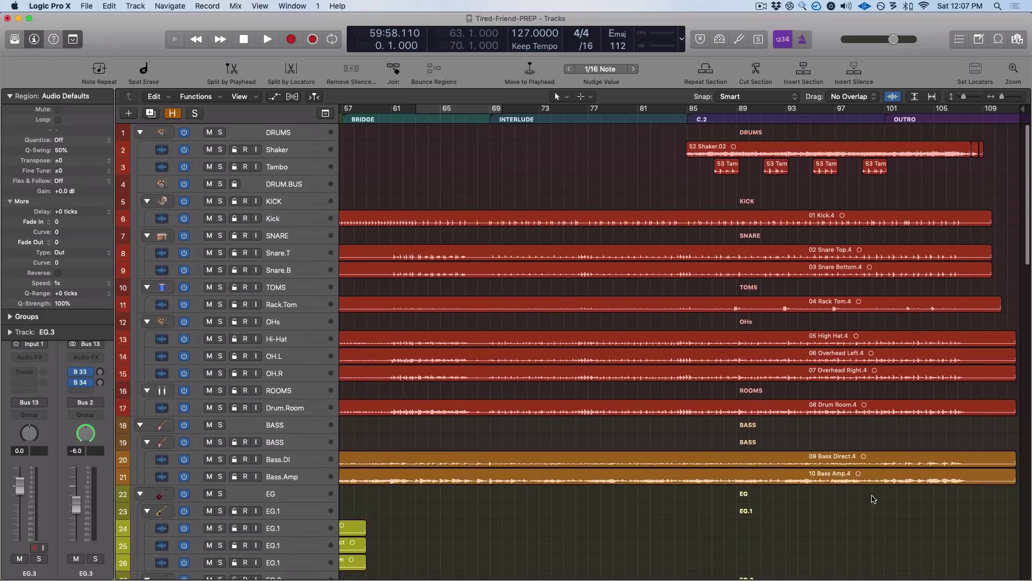
click(871, 480)
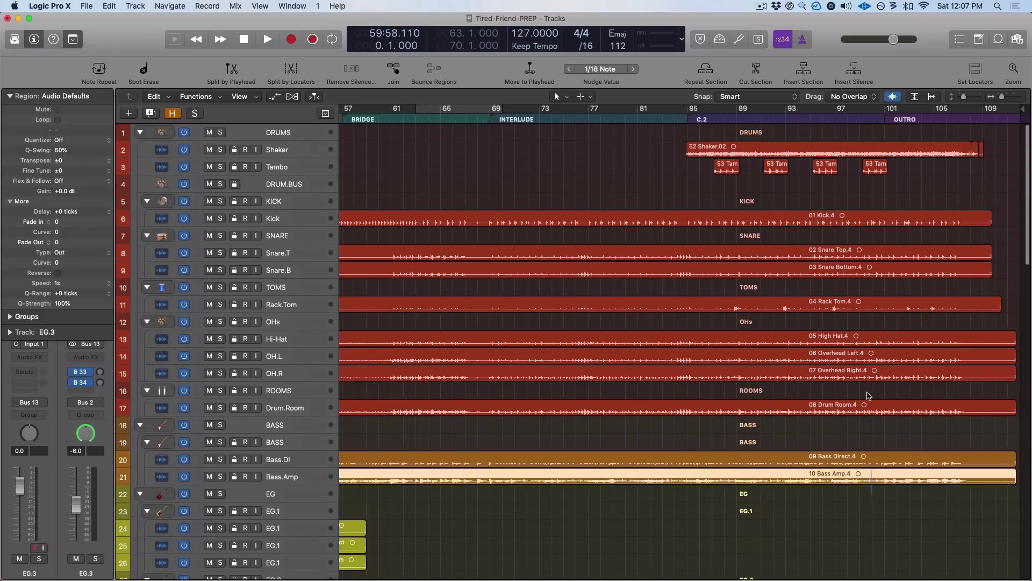
scroll(570, 421, down, 10)
click(570, 421)
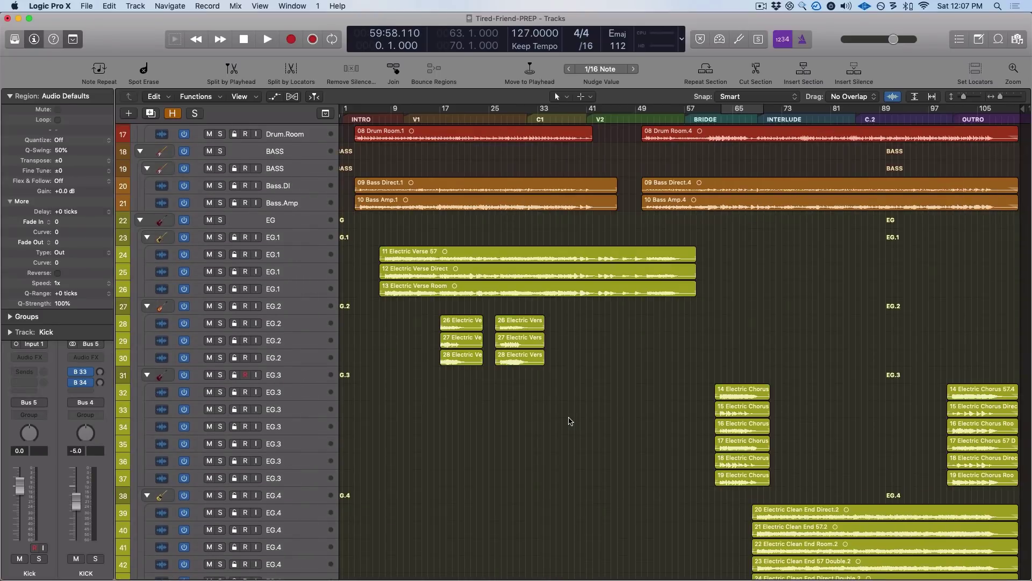
scroll(640, 420, up, 4)
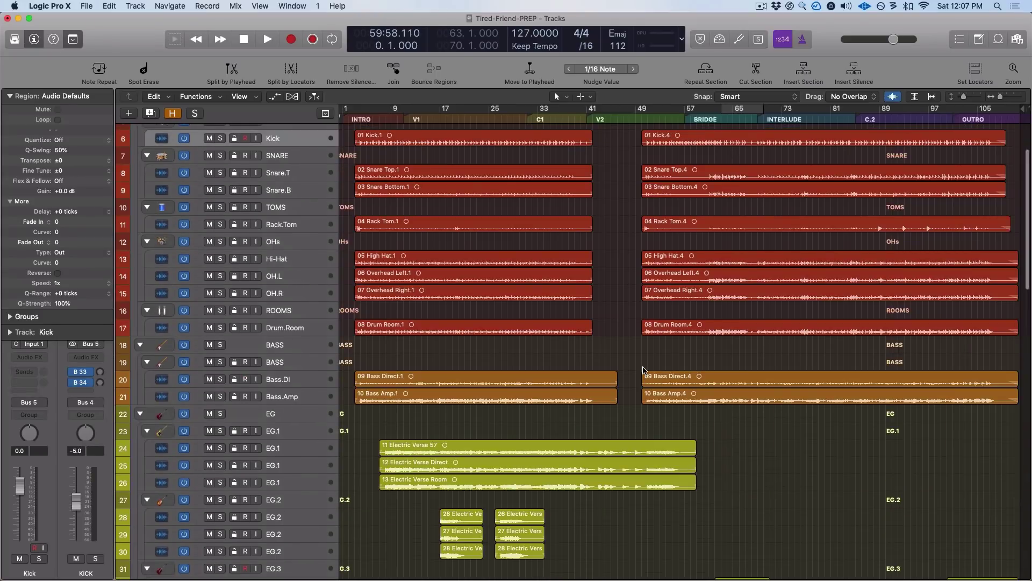
scroll(619, 363, down, 4)
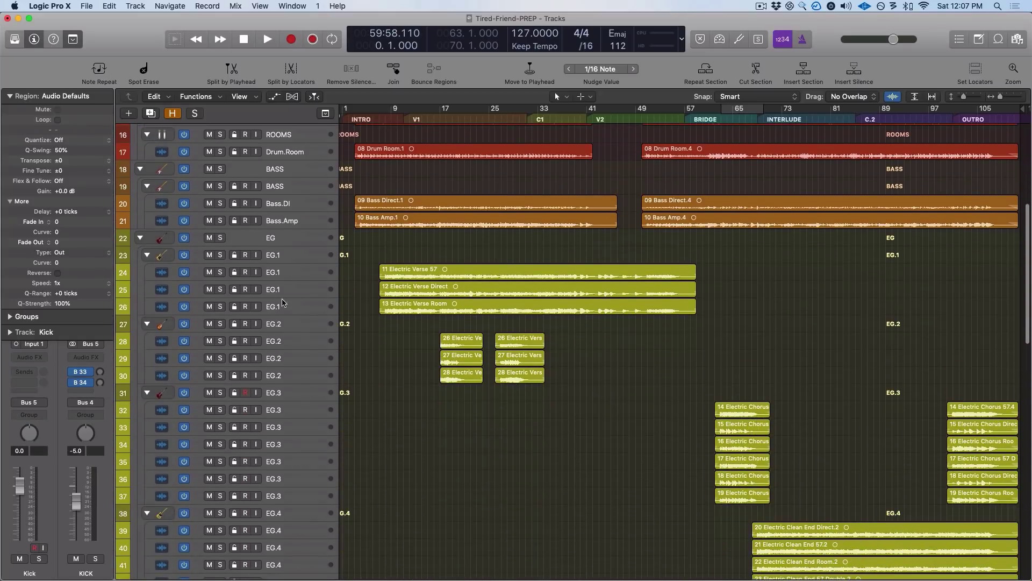
Check the fade settings of the verse guitar regions on the EG.1 tracks one after another.
click(283, 275)
click(285, 293)
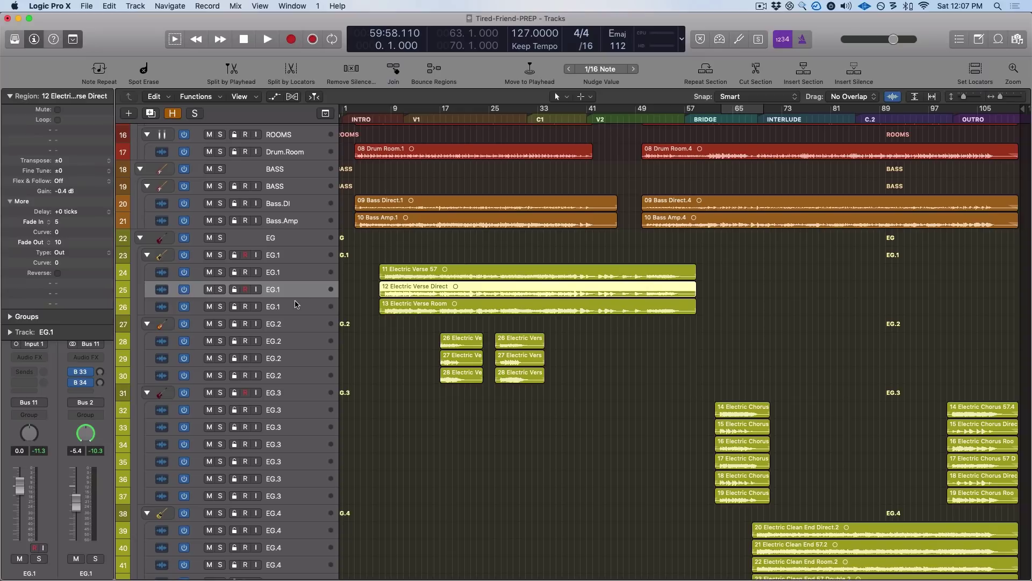
click(295, 304)
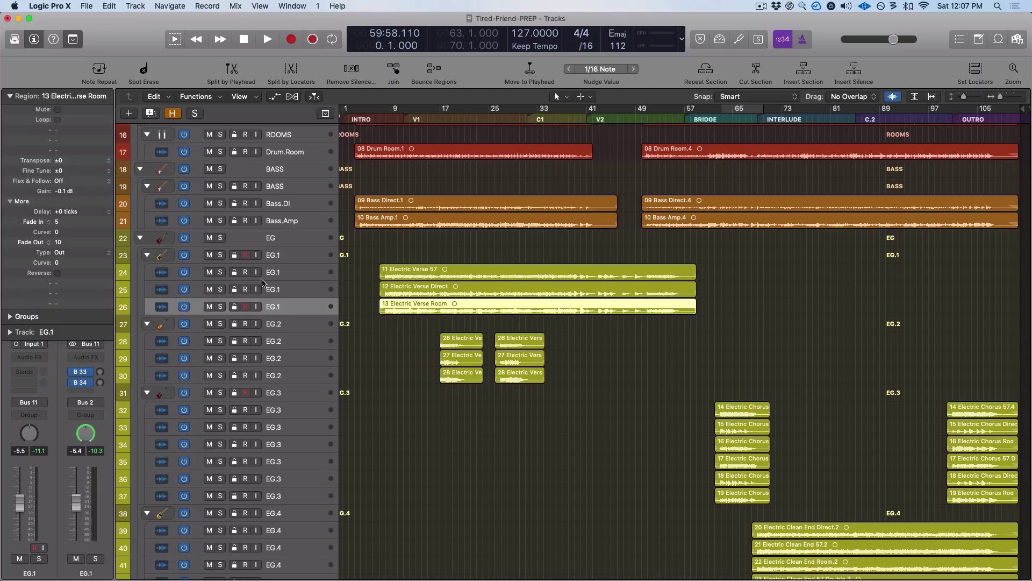
Solo the Kick track and set a cycle range from bar 5 to bar 9.
scroll(381, 191, up, 10)
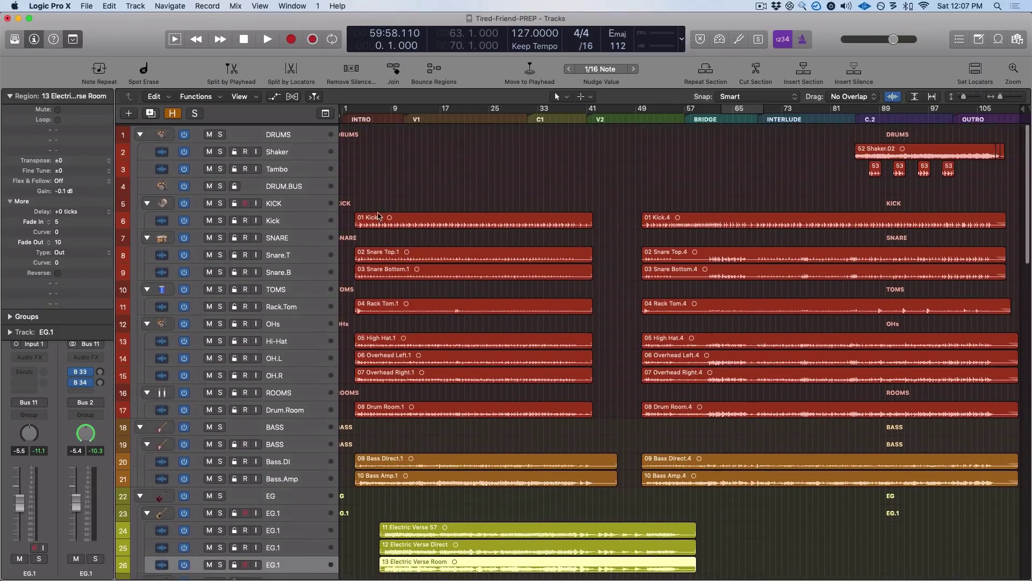
click(381, 192)
key(super+Right)
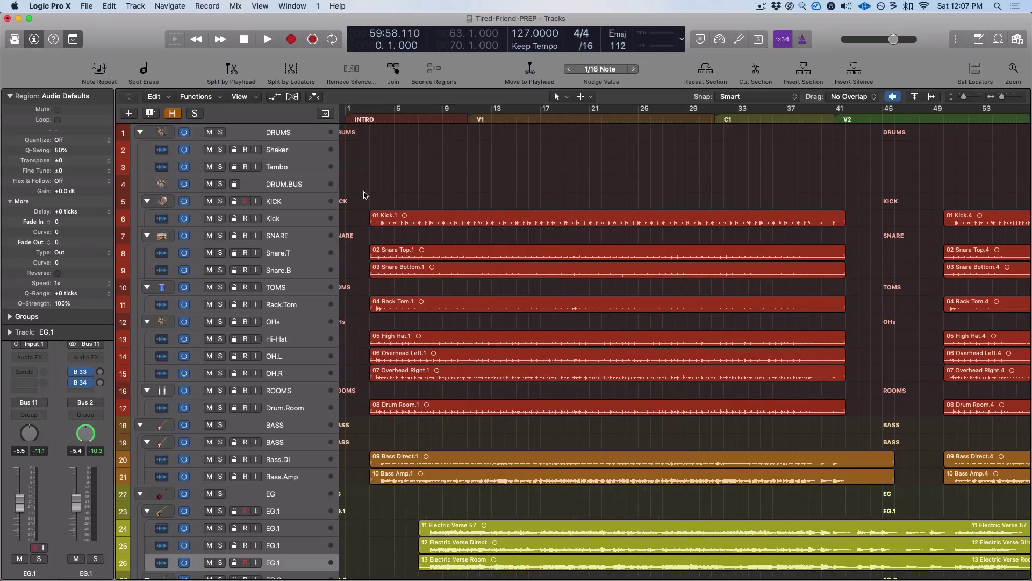
click(316, 223)
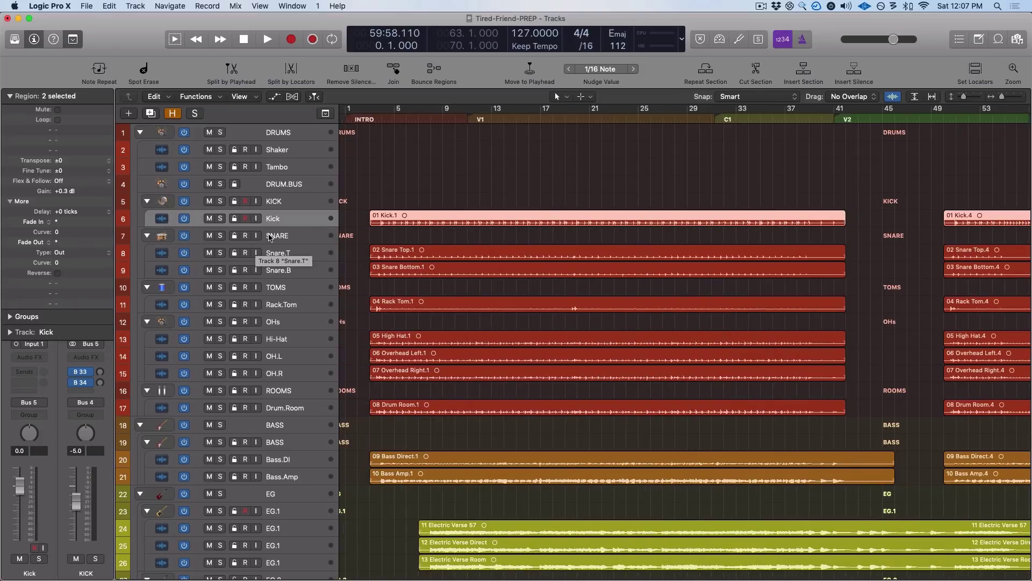
drag(397, 108, 442, 109)
key(s)
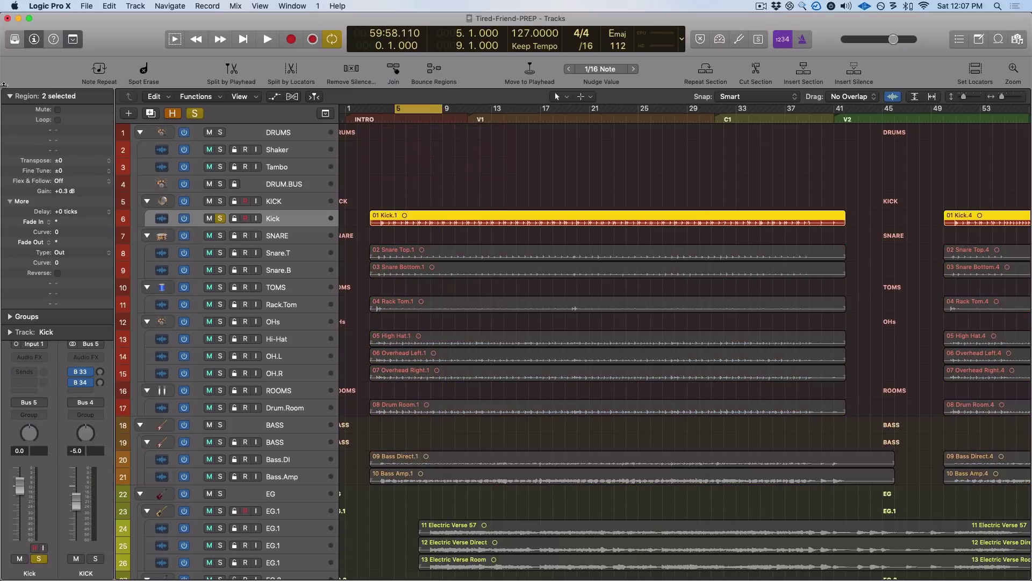
Insert the FF Pro-G gate on the Kick track and adjust its threshold while the cycled section plays.
click(9, 96)
click(29, 355)
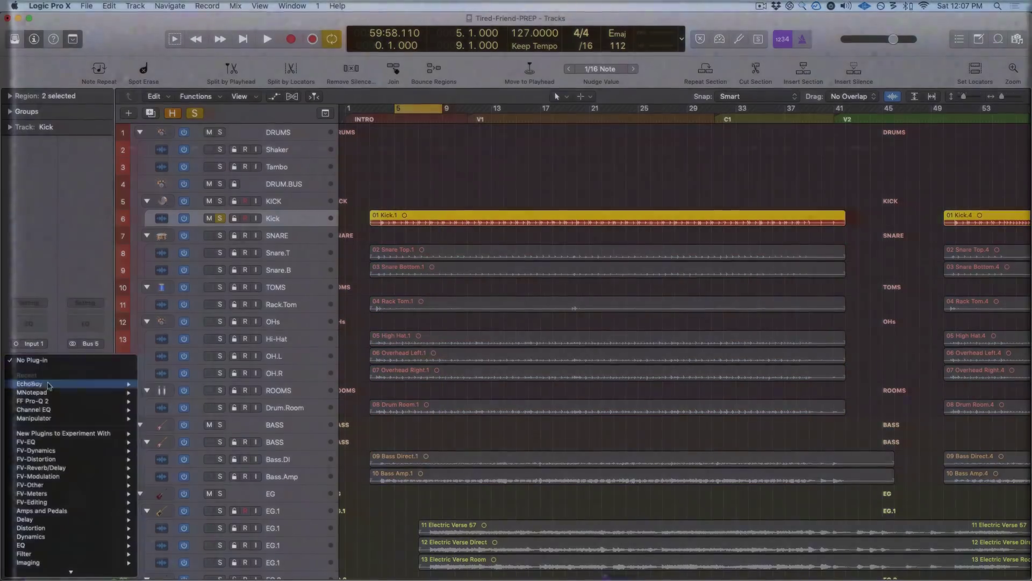
mouse_move(48, 420)
click(257, 465)
key(space)
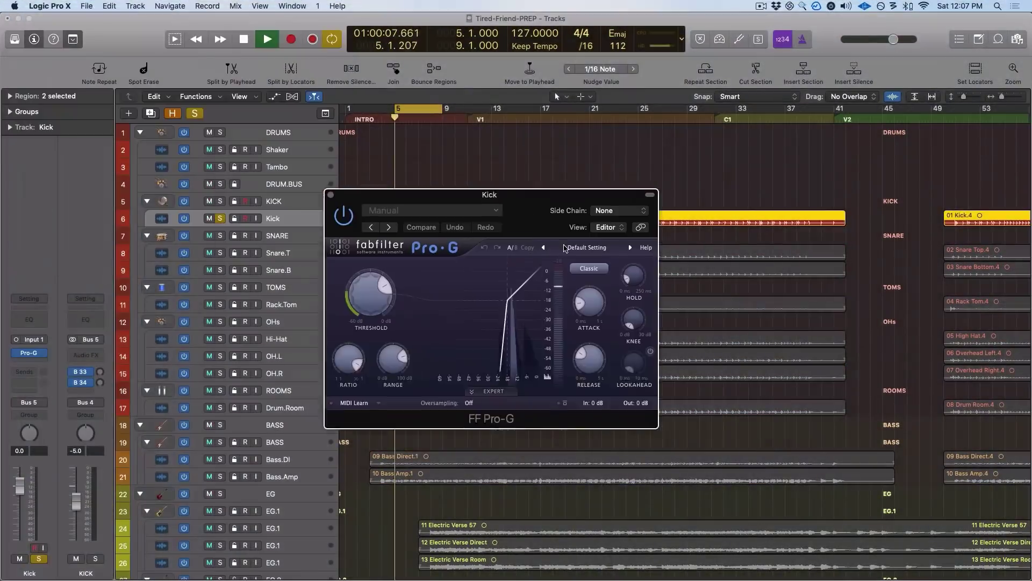
drag(510, 205, 584, 251)
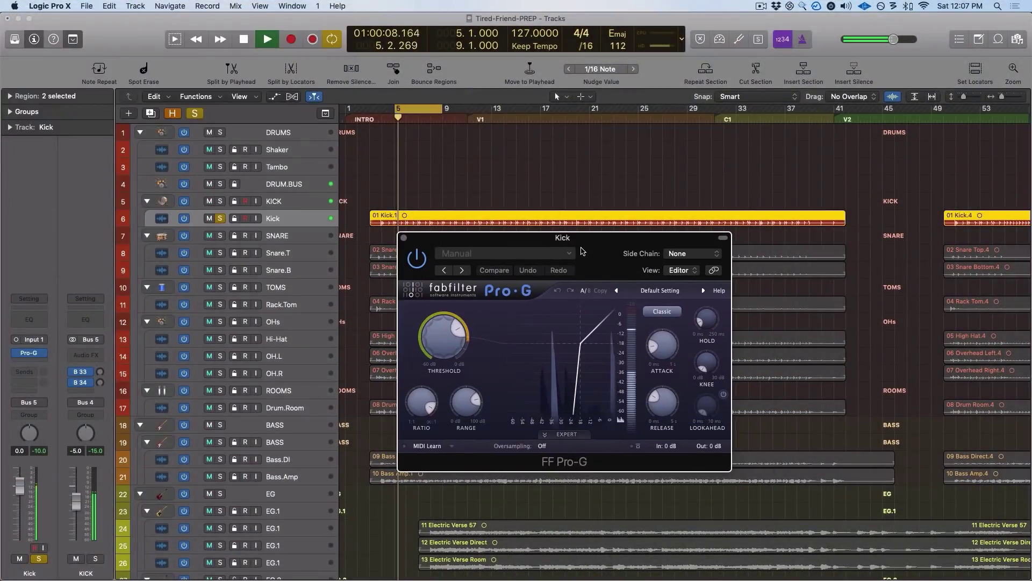
click(443, 338)
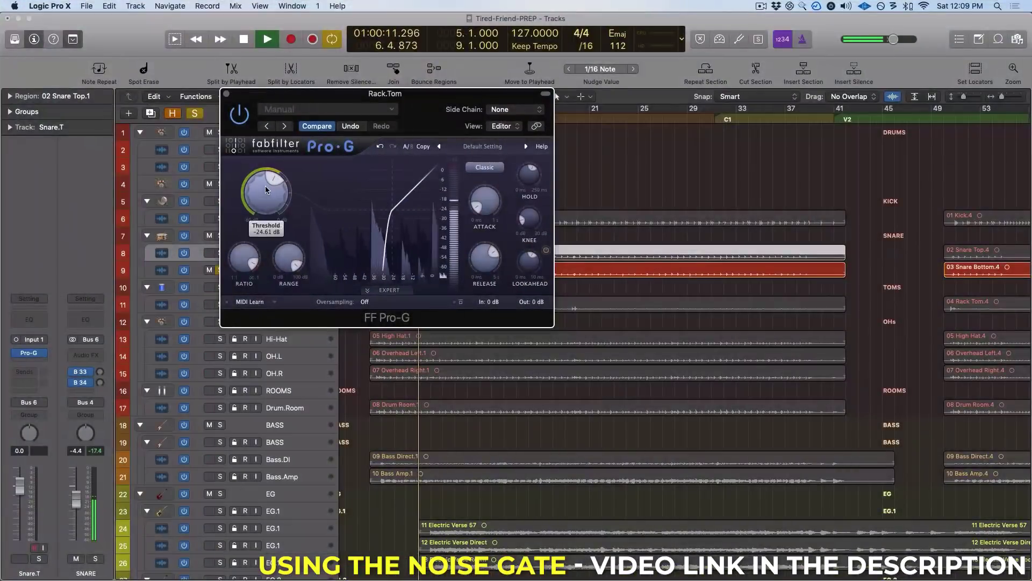
Raise the threshold of the Rack.Tom track's Pro-G gate during playback, then close the plug-in and select the Kick track.
drag(266, 186, 265, 166)
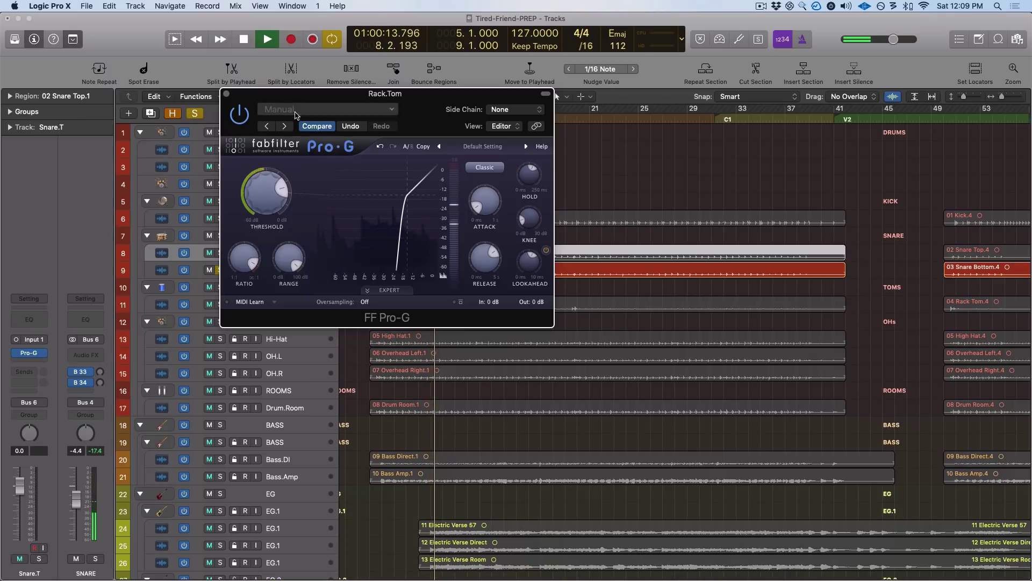
key(space)
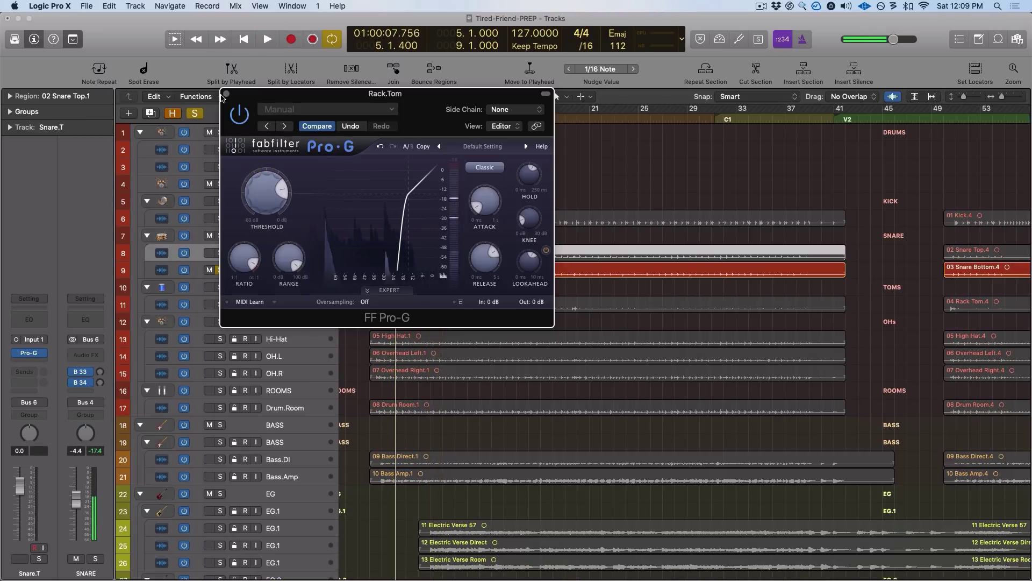
click(226, 94)
click(279, 218)
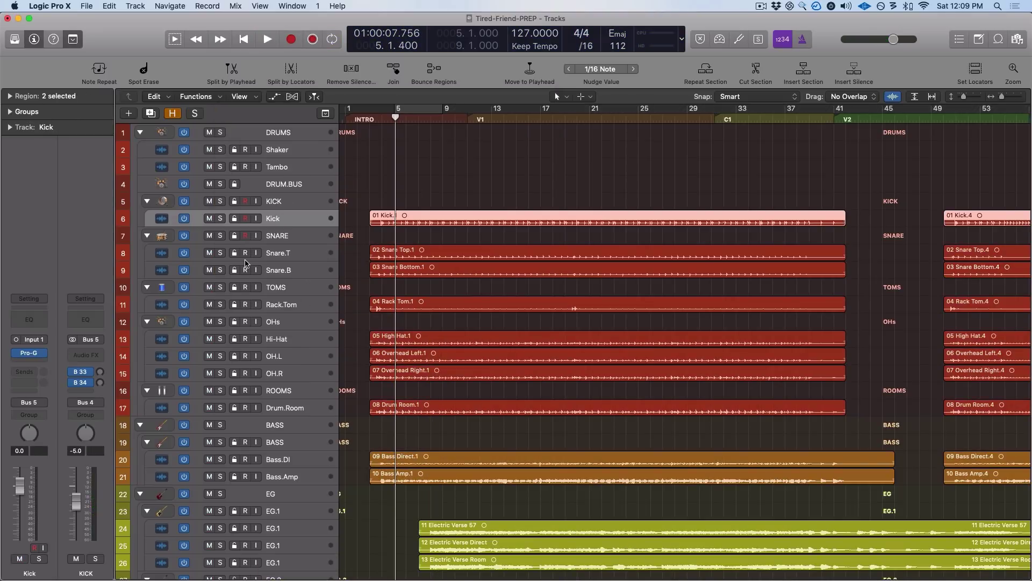
Create a new track with duplicate settings below the Lead.Vox track and keep the original Lead.Vox track selected.
scroll(505, 332, right, 8)
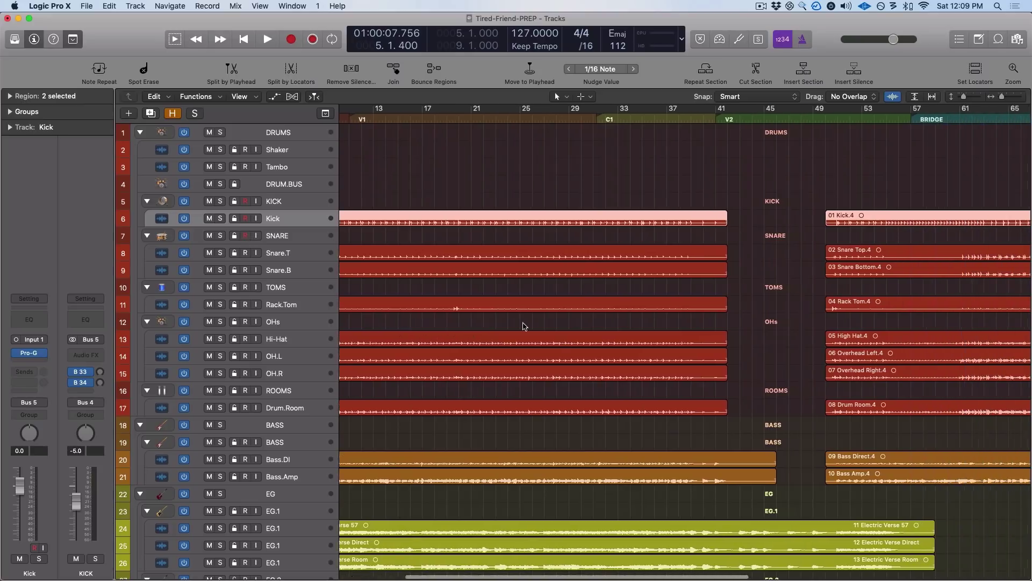
click(742, 249)
key(super+Left)
key(super+Left)
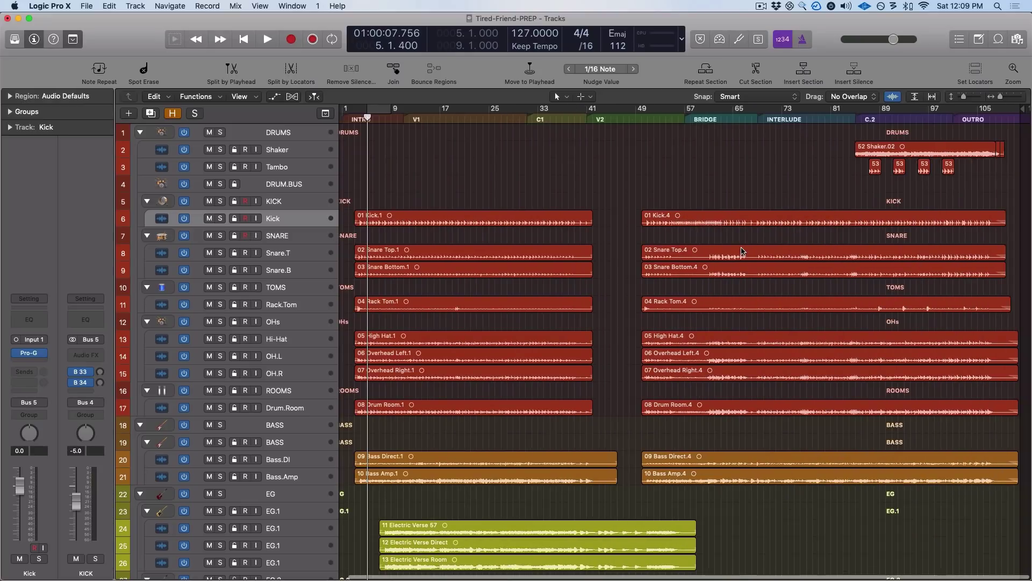
scroll(699, 236, down, 5)
scroll(699, 237, down, 10)
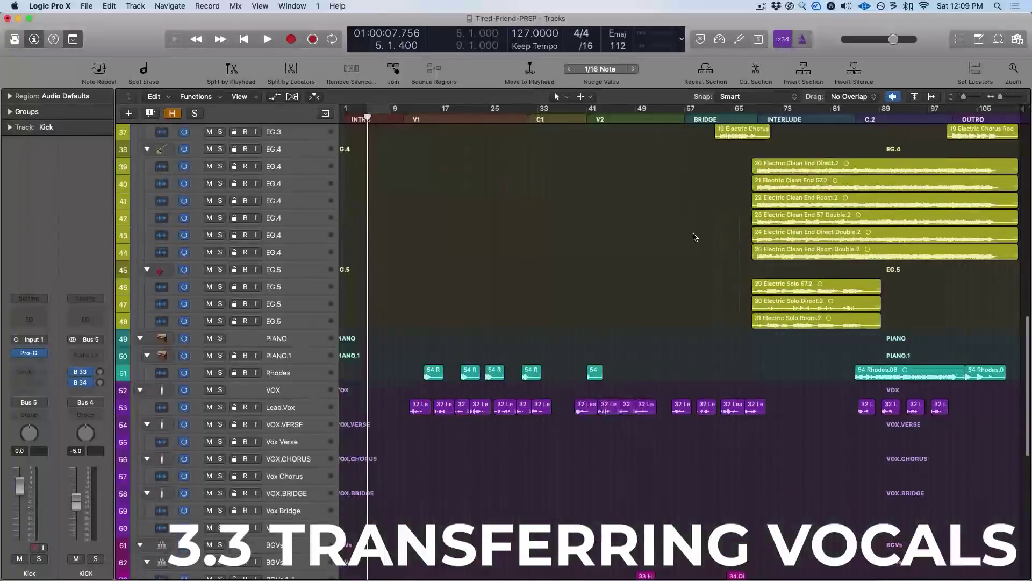
click(281, 348)
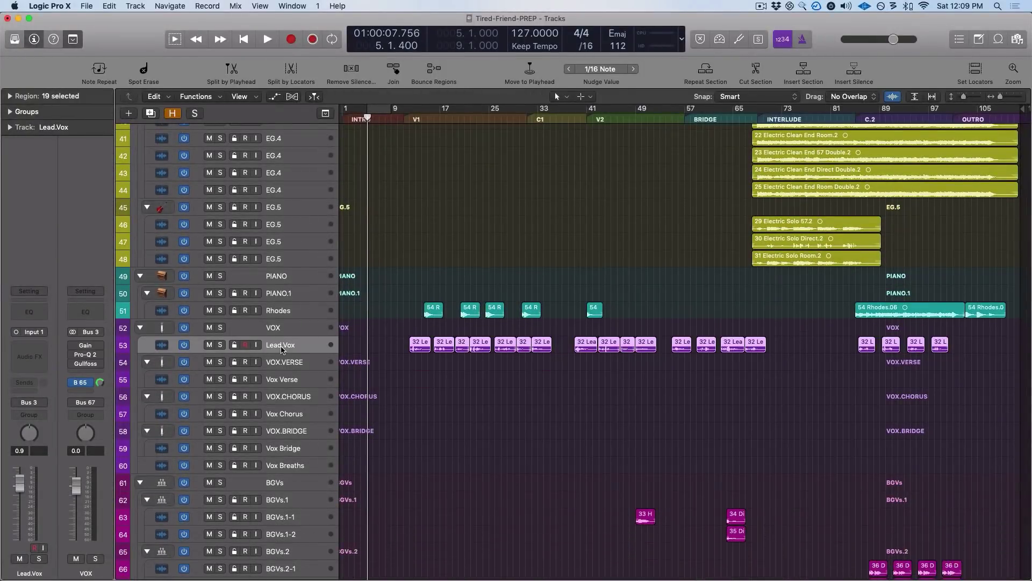
key(super+Right)
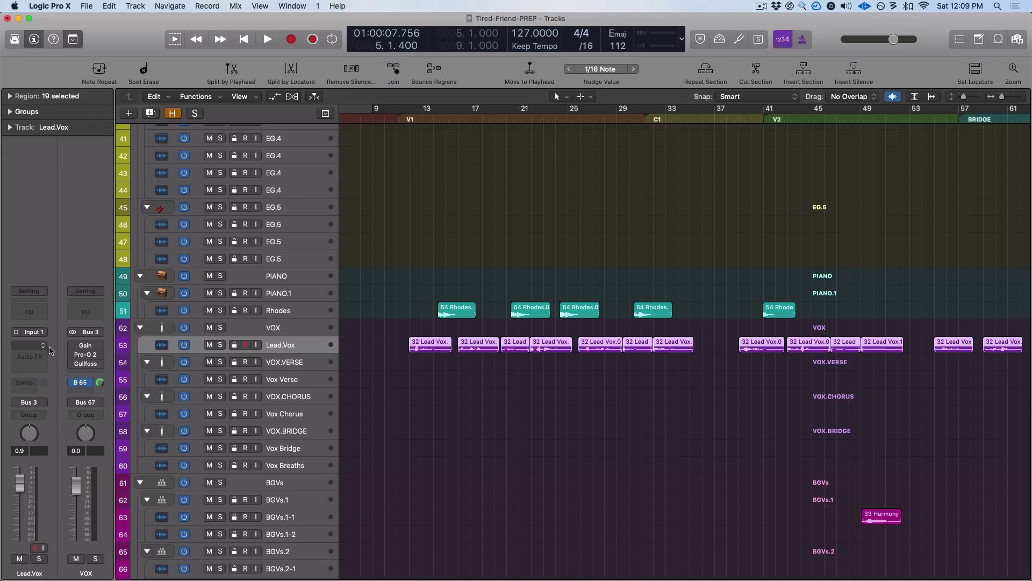
key(super+d)
click(263, 343)
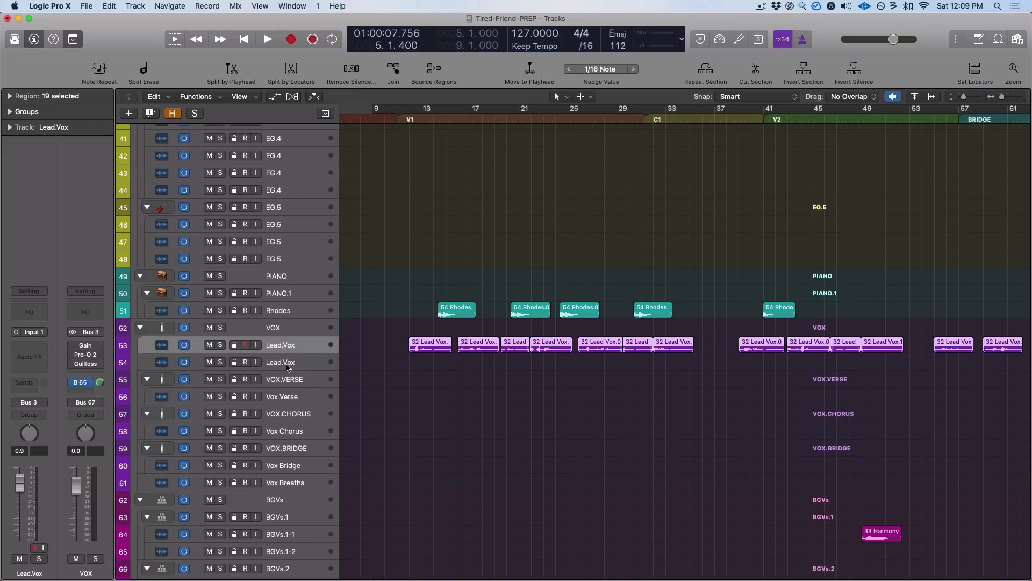
Insert the mono DeBreath plug-in on the Lead.Vox track.
click(29, 349)
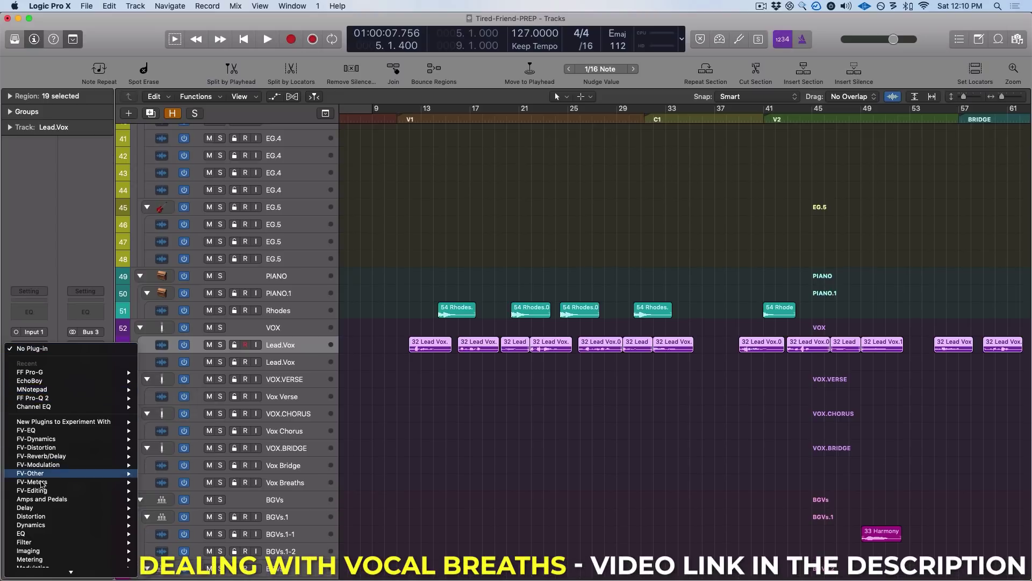
mouse_move(32, 490)
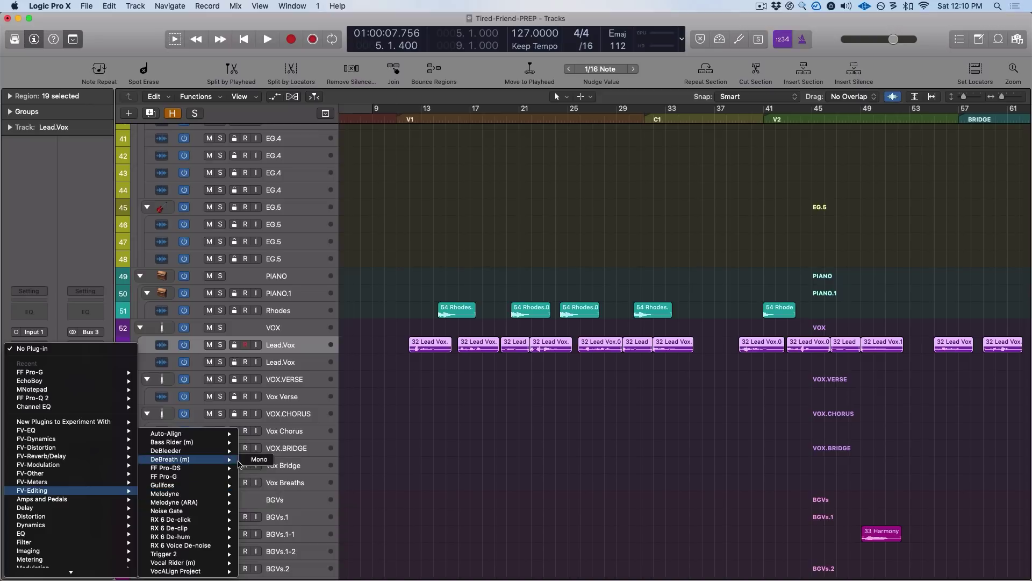
click(259, 459)
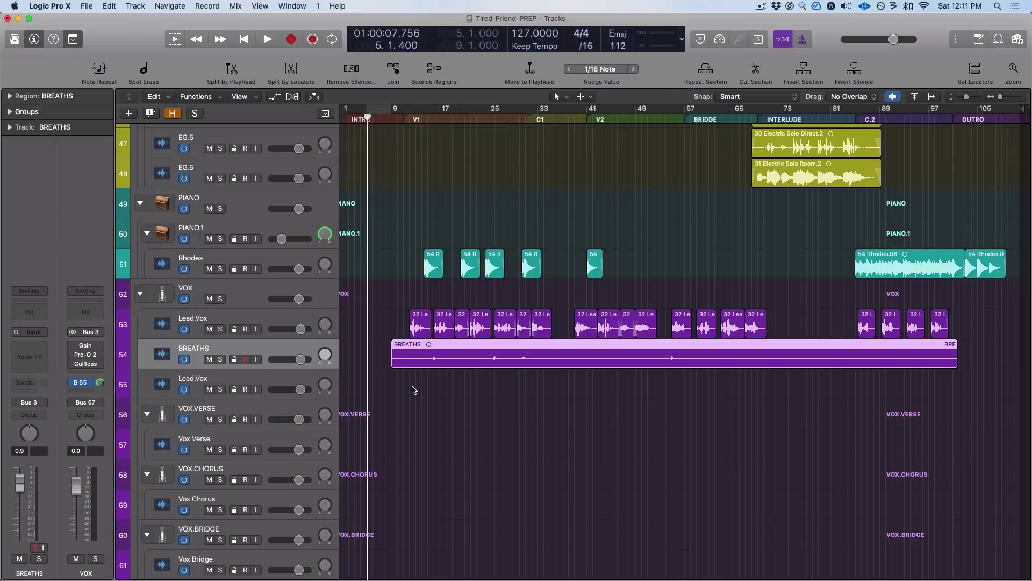
Reduce the track height and add the mono FF Pro-DS de-esser after DeBreath on the Lead.Vox track.
key(super+Up)
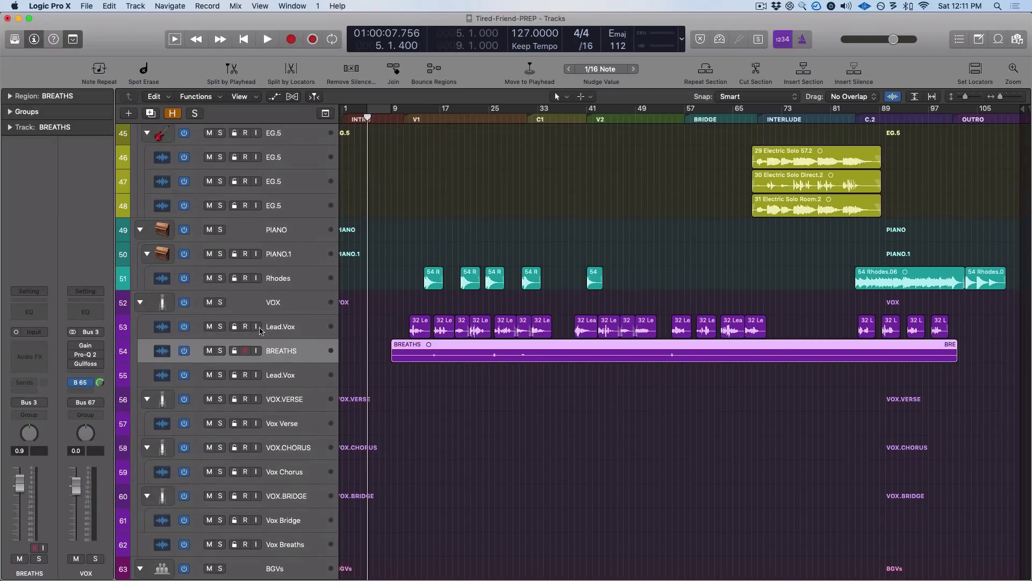
click(199, 333)
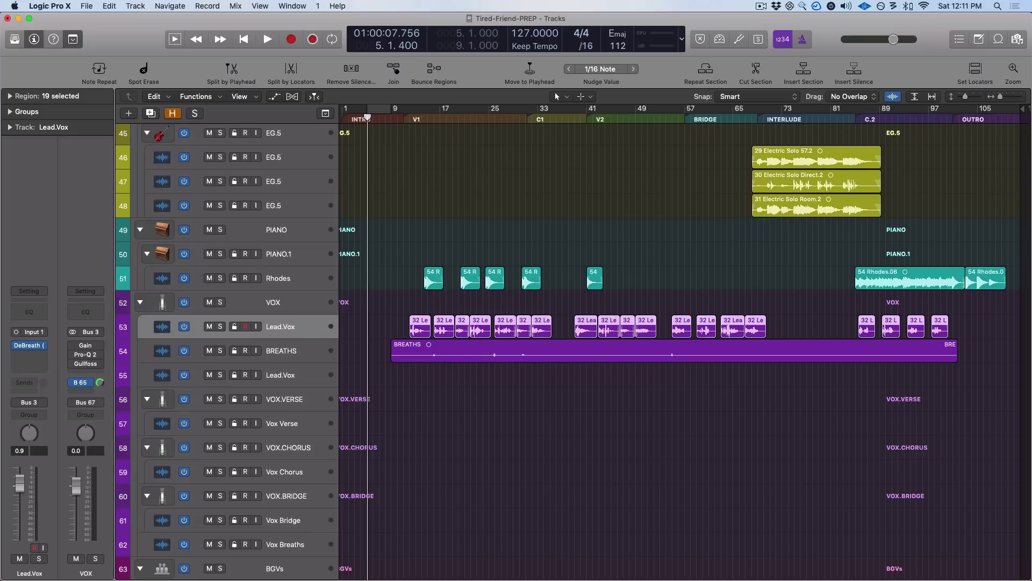
click(370, 406)
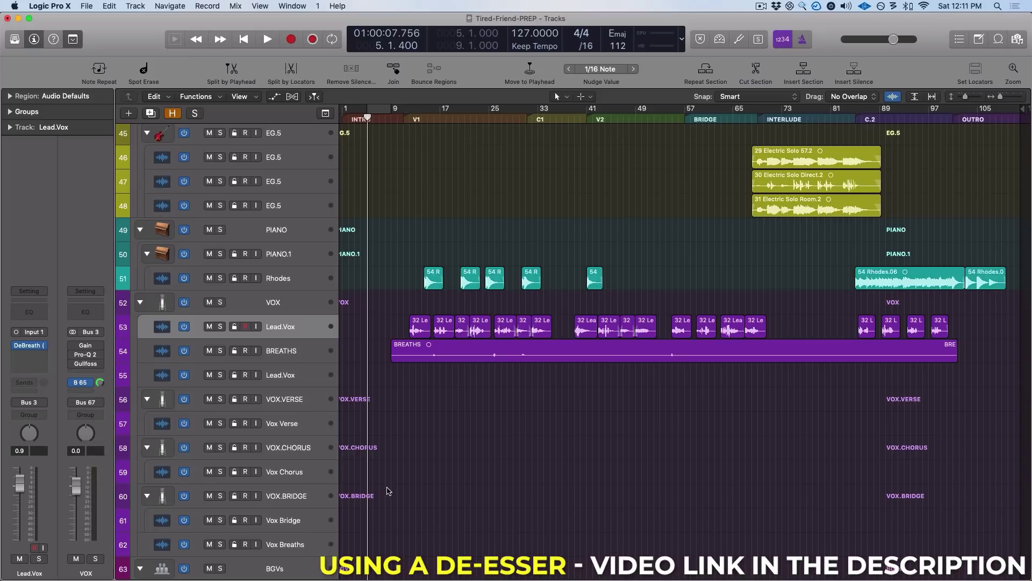
click(43, 357)
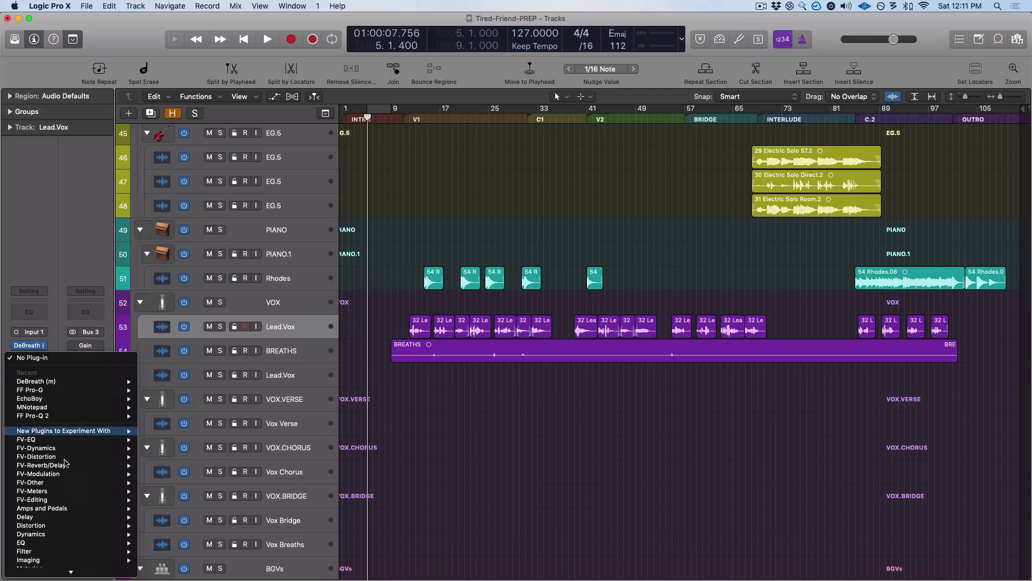
mouse_move(70, 500)
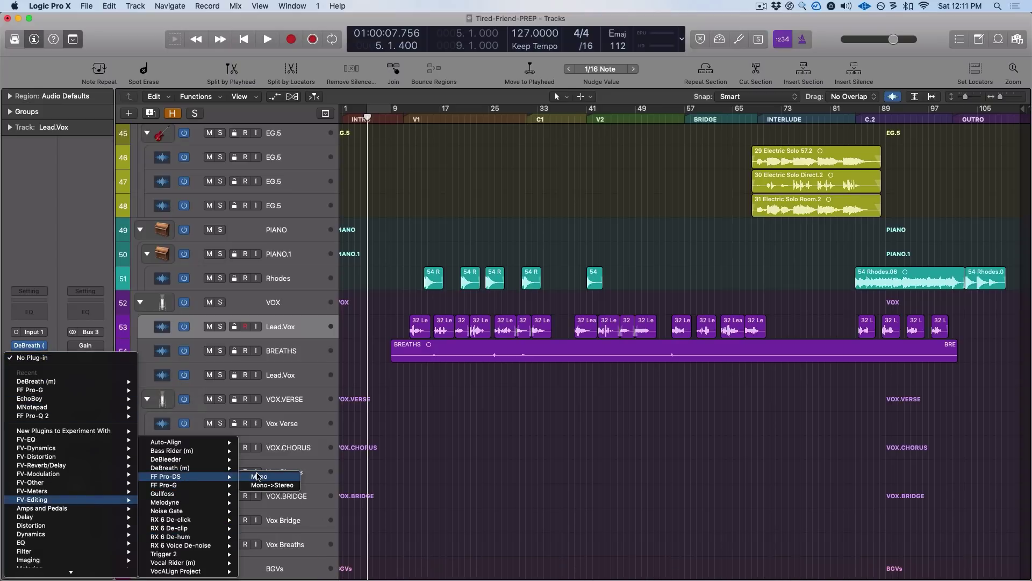
click(235, 235)
Solo the lead vocal and adjust the Pro-DS threshold while listening from bar 12.
key(space)
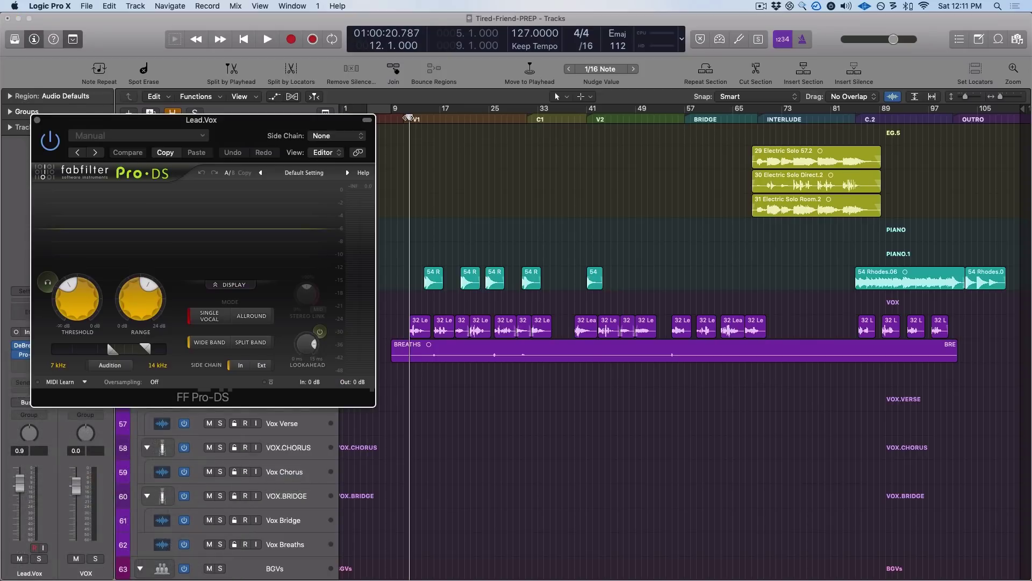
key(s)
drag(61, 286, 63, 277)
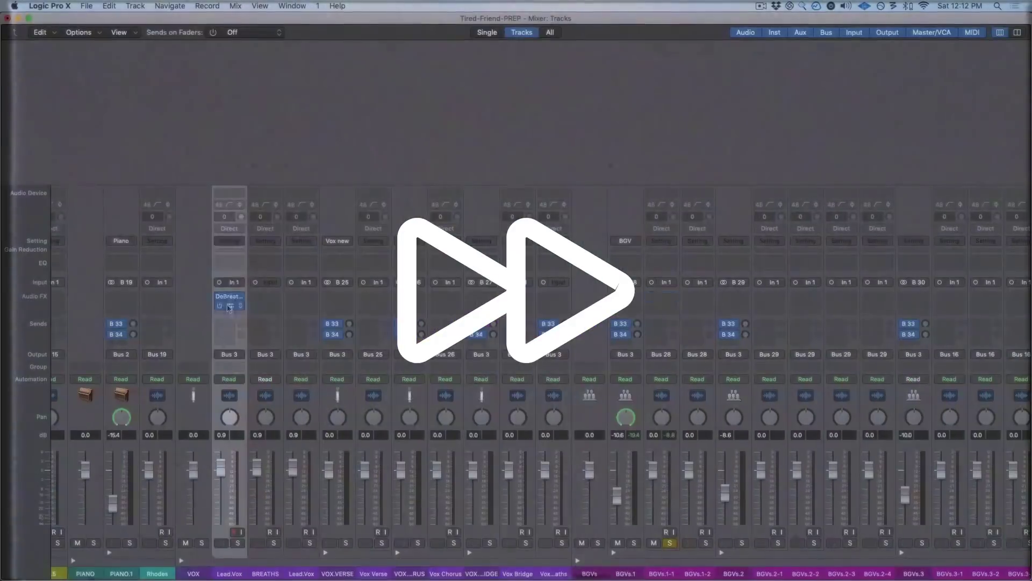
click(585, 296)
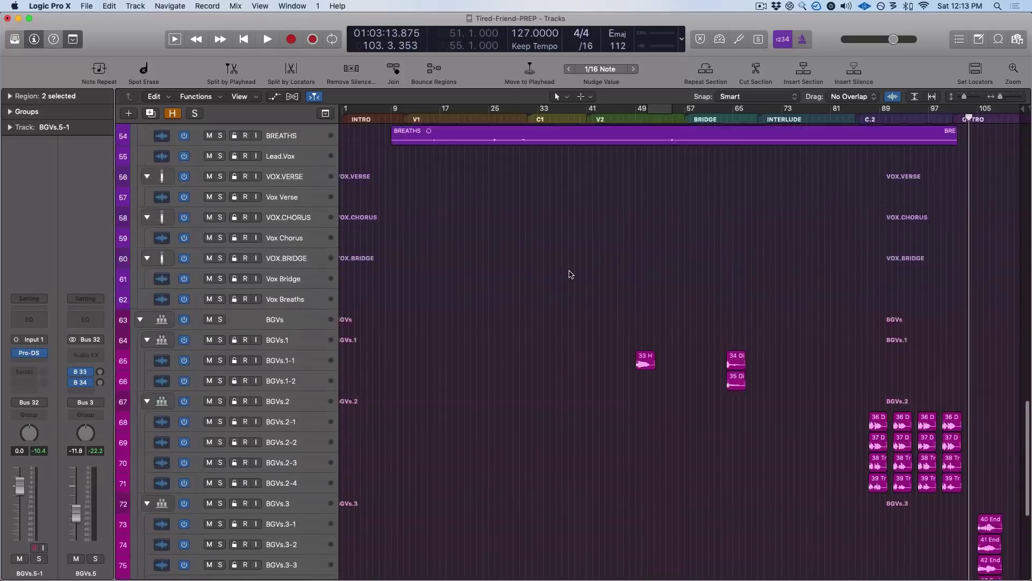
Review the lead vocal, breaths and background vocal tracks across the arrangement.
scroll(569, 277, up, 6)
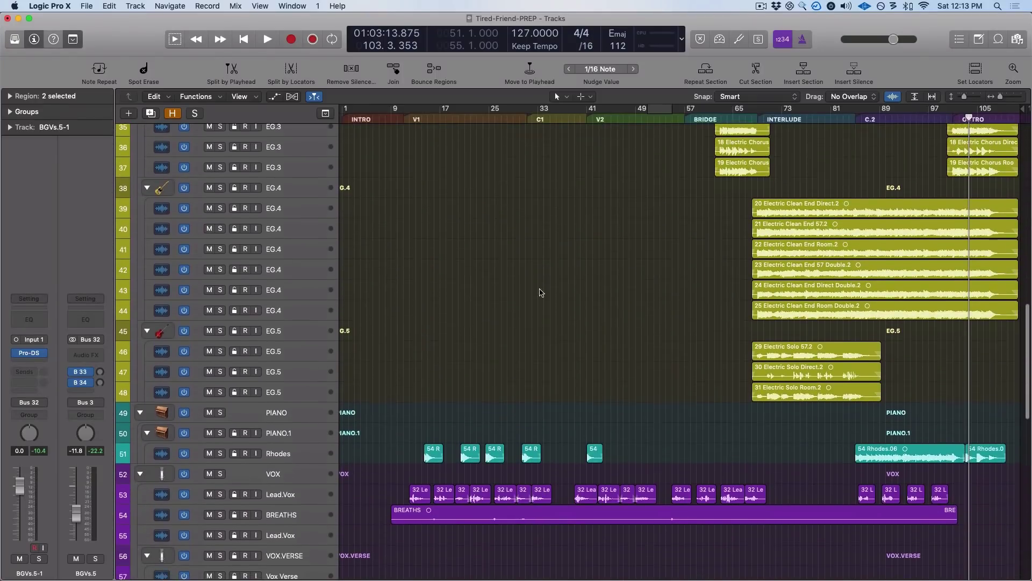
click(308, 488)
scroll(317, 489, down, 8)
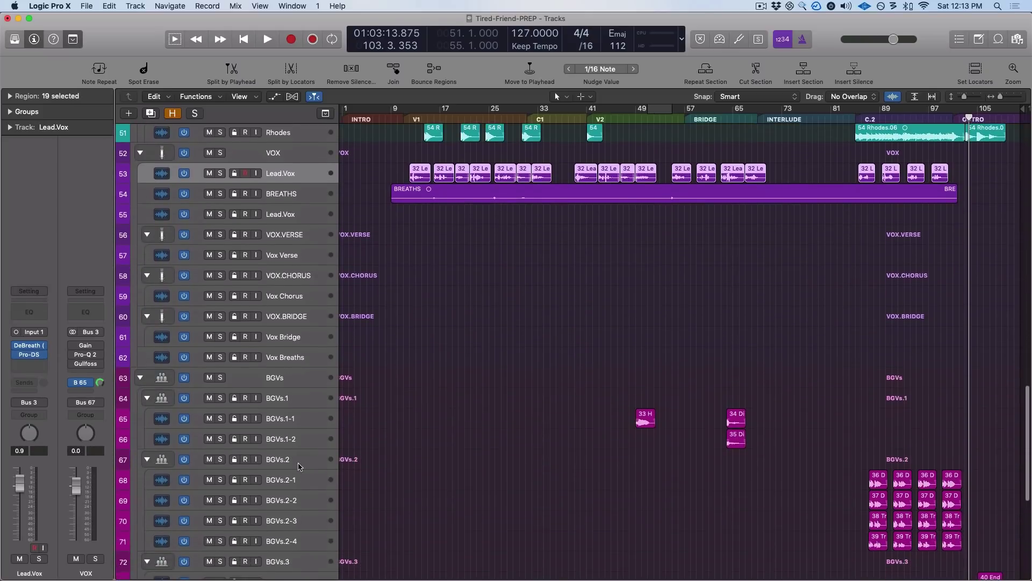
scroll(322, 490, up, 4)
scroll(326, 490, up, 3)
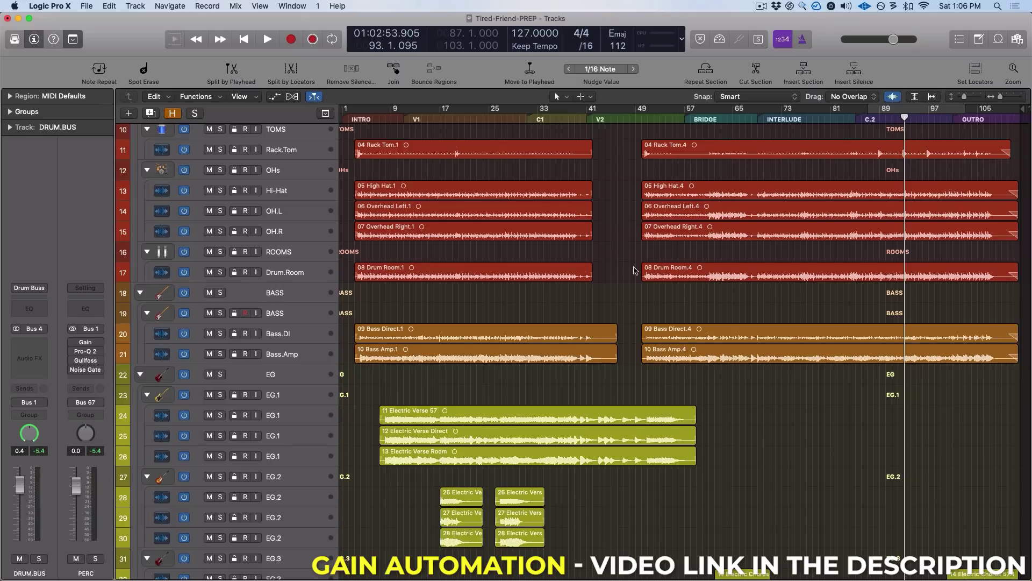
Split the eight drum regions in the bridge just before bar 61 and keep the parts before the split selected.
scroll(667, 189, down, 1)
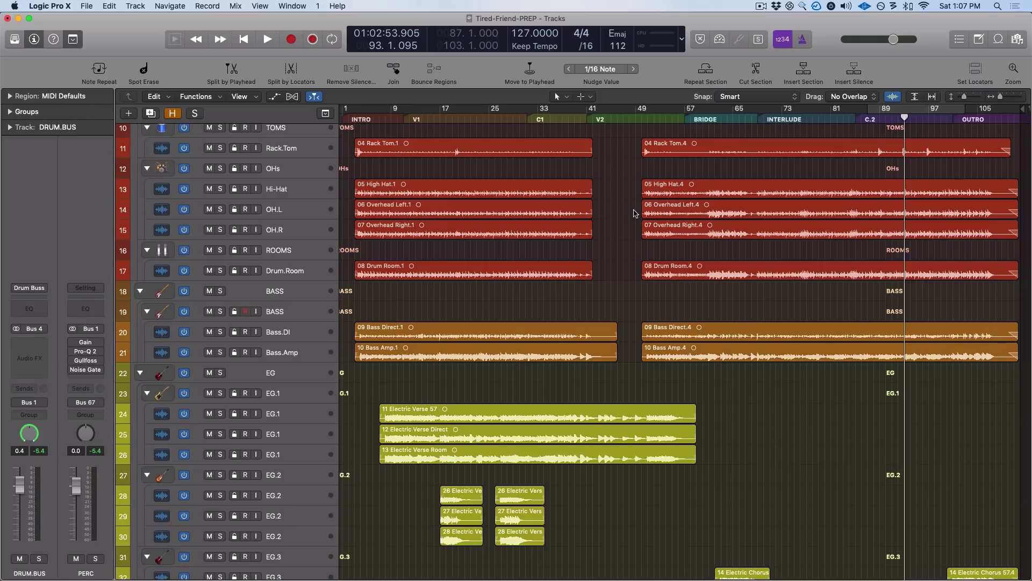
key(super+Right)
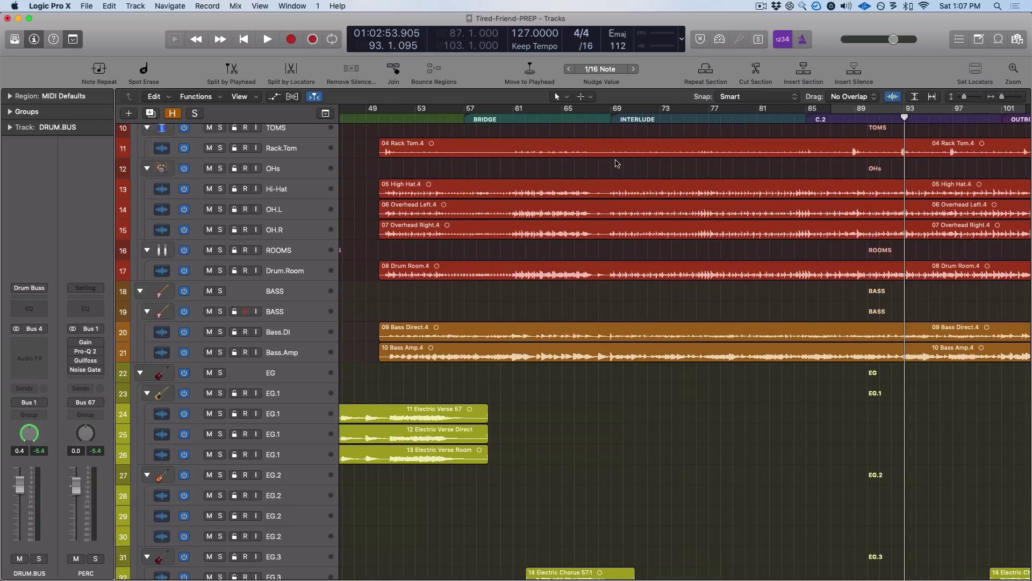
scroll(617, 164, left, 5)
scroll(617, 164, up, 7)
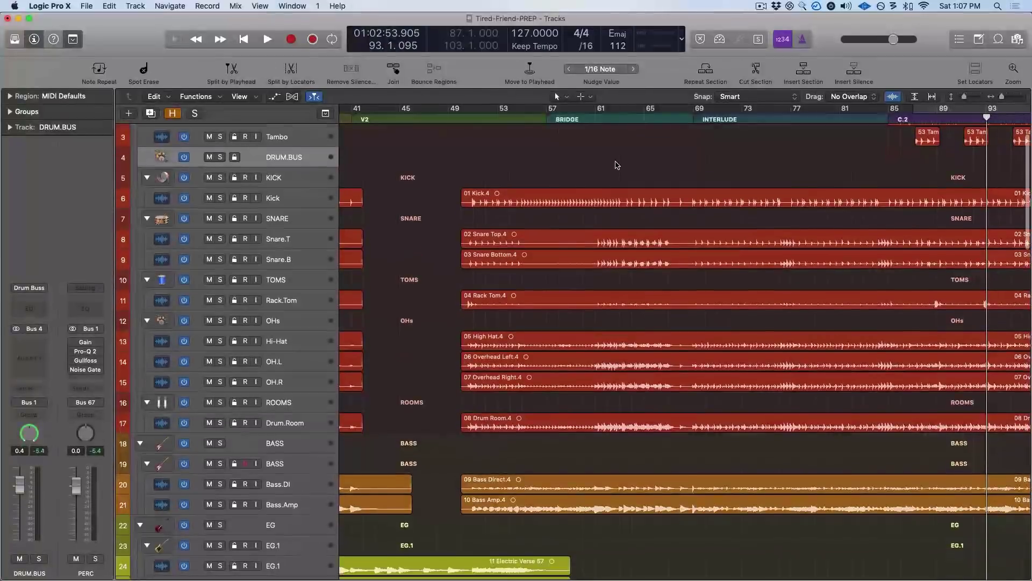
drag(595, 430, 48, 144)
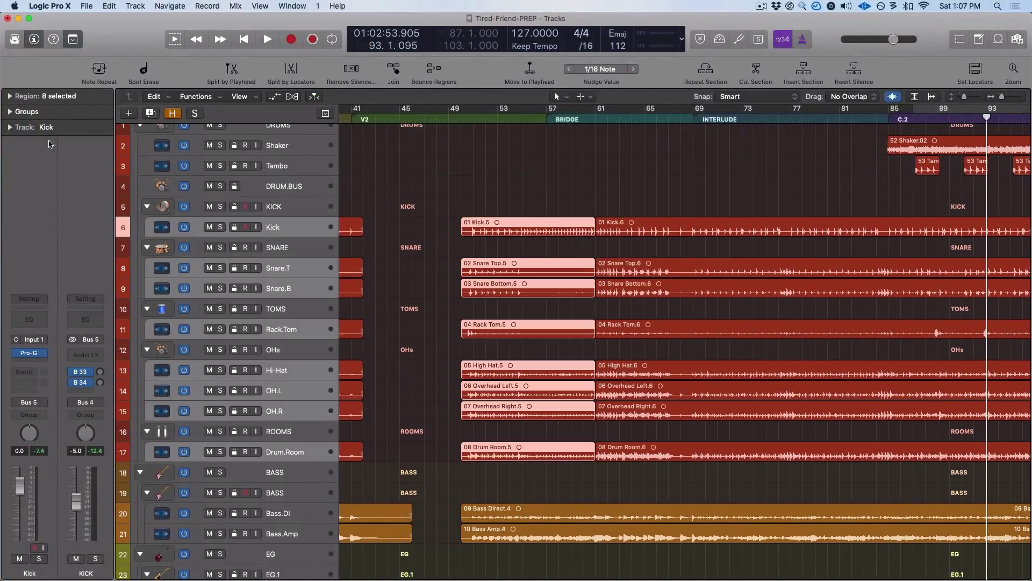
Adjust the gain of the eight selected drum regions, splitting them near bar 54 to treat the part up to bar 61 separately.
click(10, 95)
drag(60, 192, 60, 183)
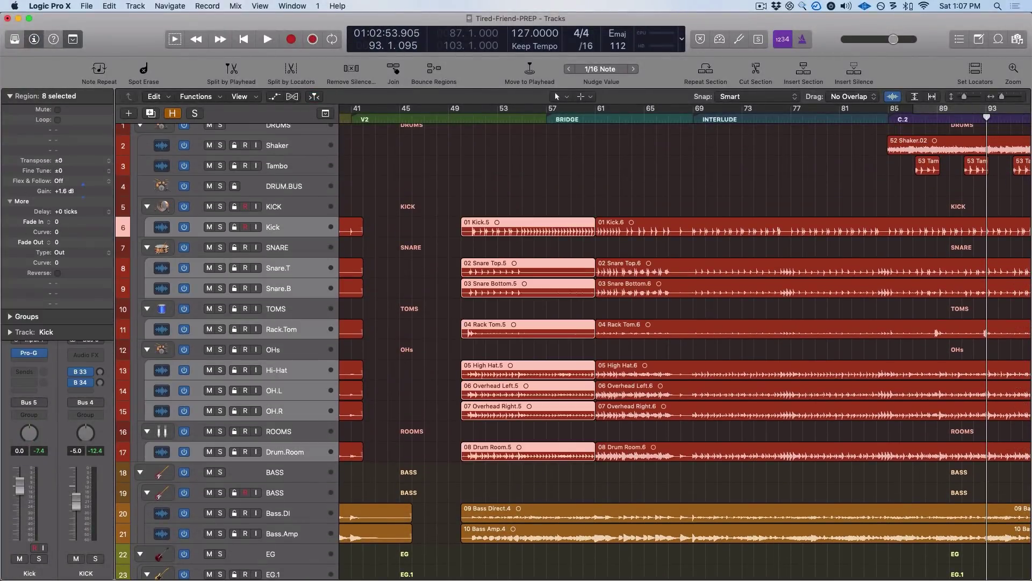
drag(594, 460, 519, 218)
drag(60, 193, 60, 182)
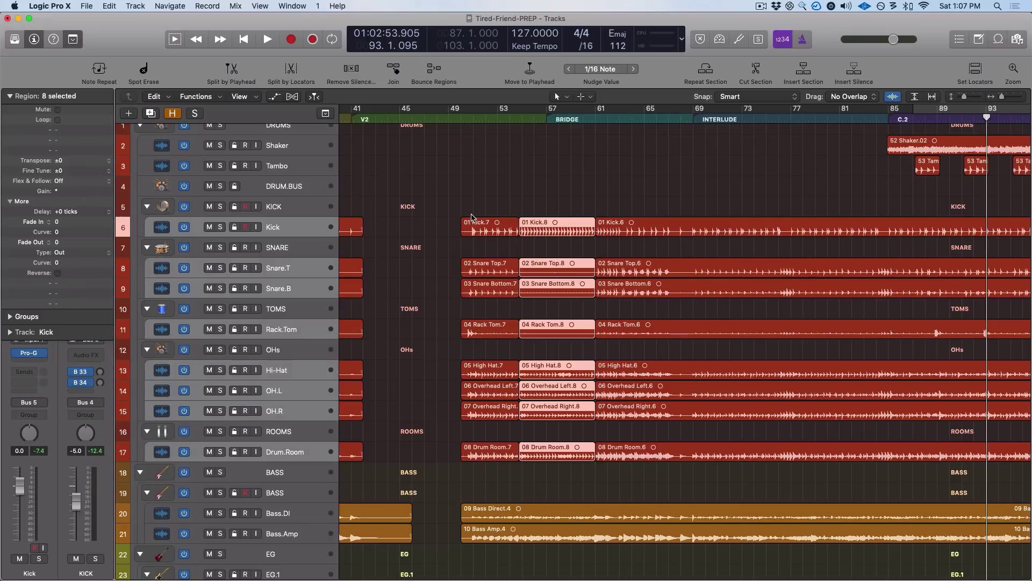
click(407, 199)
Split the three EG.5 electric solo regions (57, Direct and Room) near bar 70 at the interlude.
scroll(408, 199, right, 5)
scroll(414, 205, down, 15)
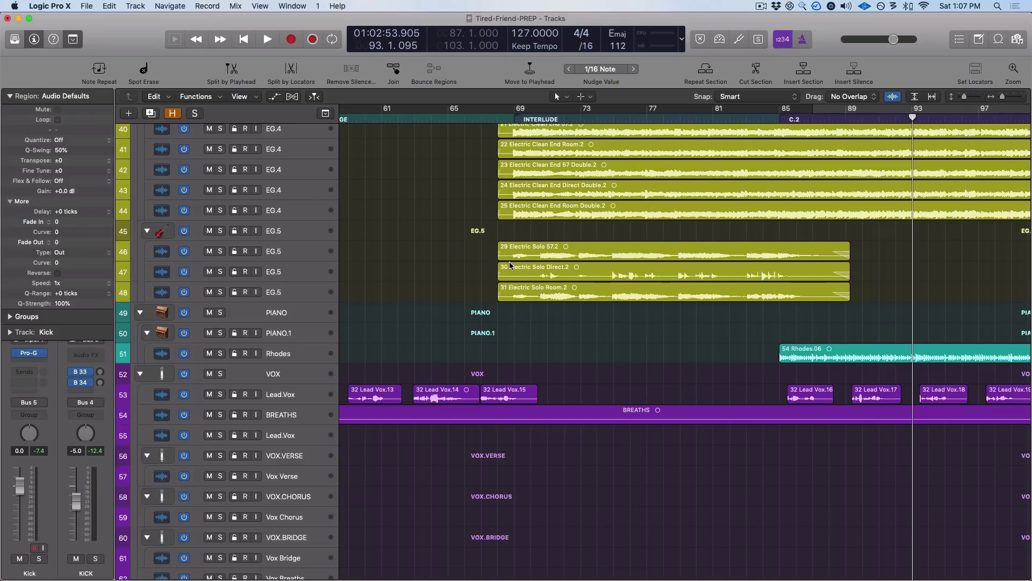
drag(473, 242, 541, 269)
click(524, 264)
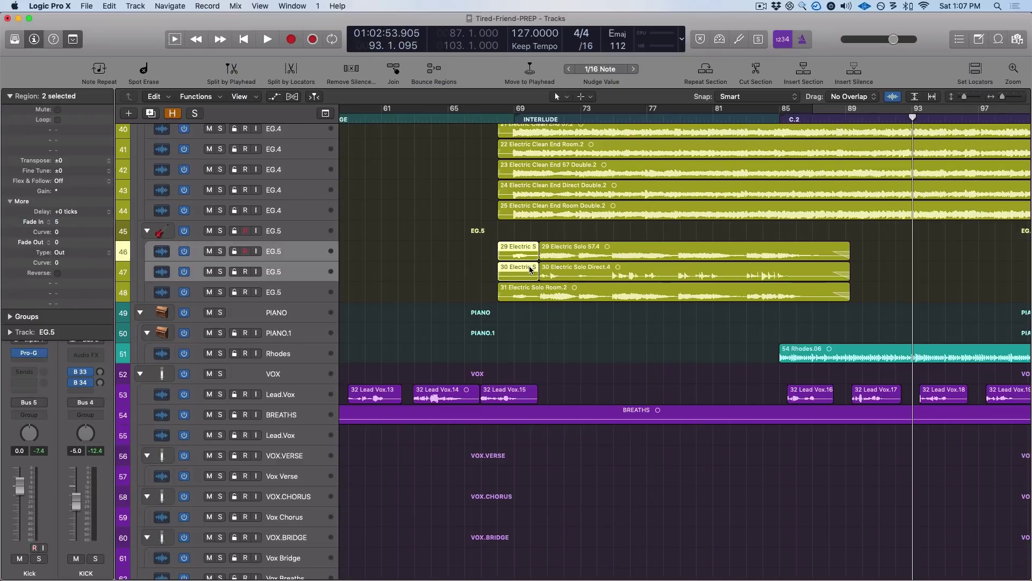
drag(493, 295, 517, 295)
Check the gain of the Rhodes regions, leaving out the long one in the second chorus.
drag(714, 245, 343, 232)
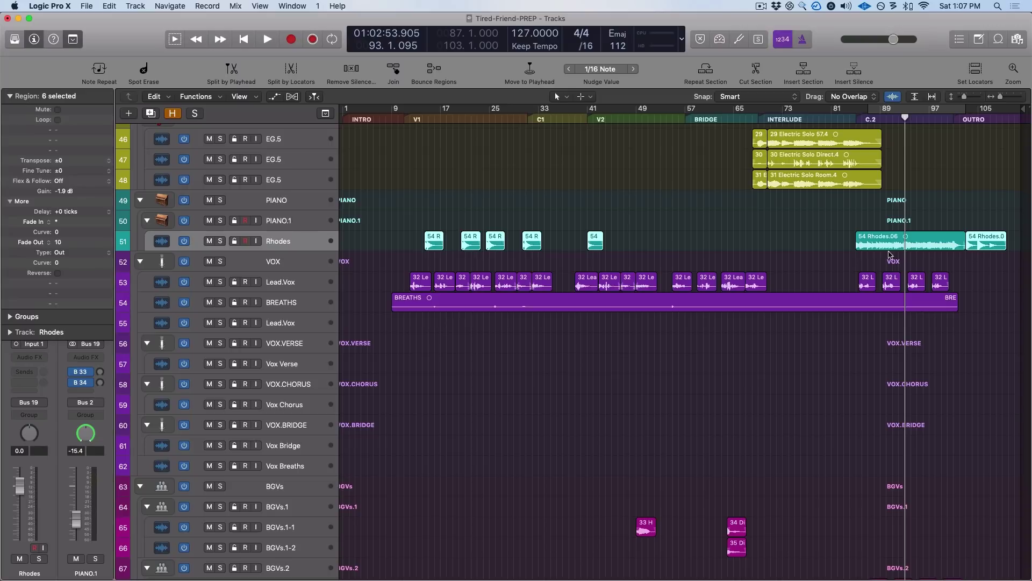
click(661, 273)
scroll(661, 273, up, 5)
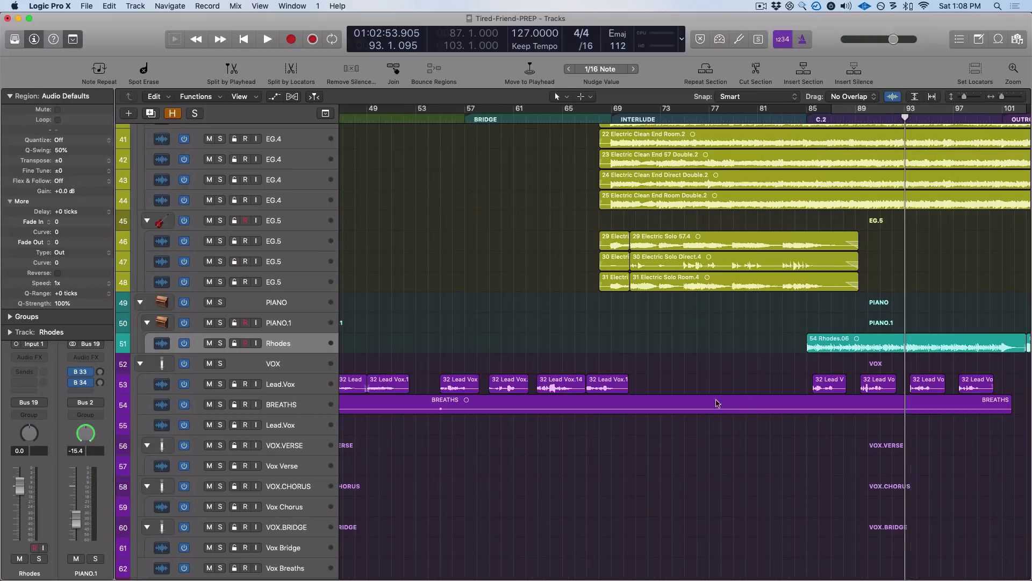
scroll(474, 372, left, 5)
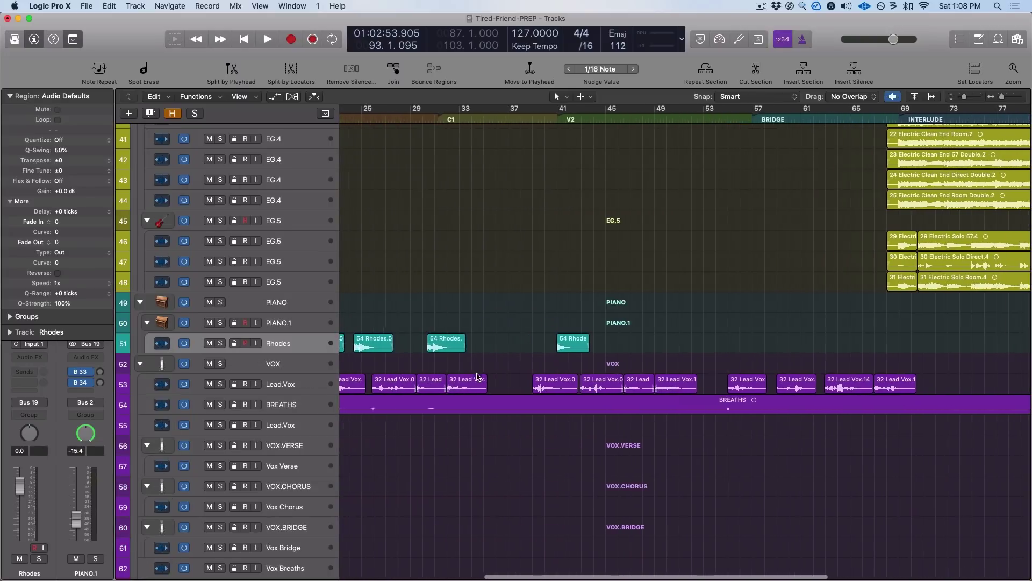
Compare the region gain of 32 Lead Vox.01 and 32 Lead Vox.02 in the first verse.
key(super+Down)
click(465, 407)
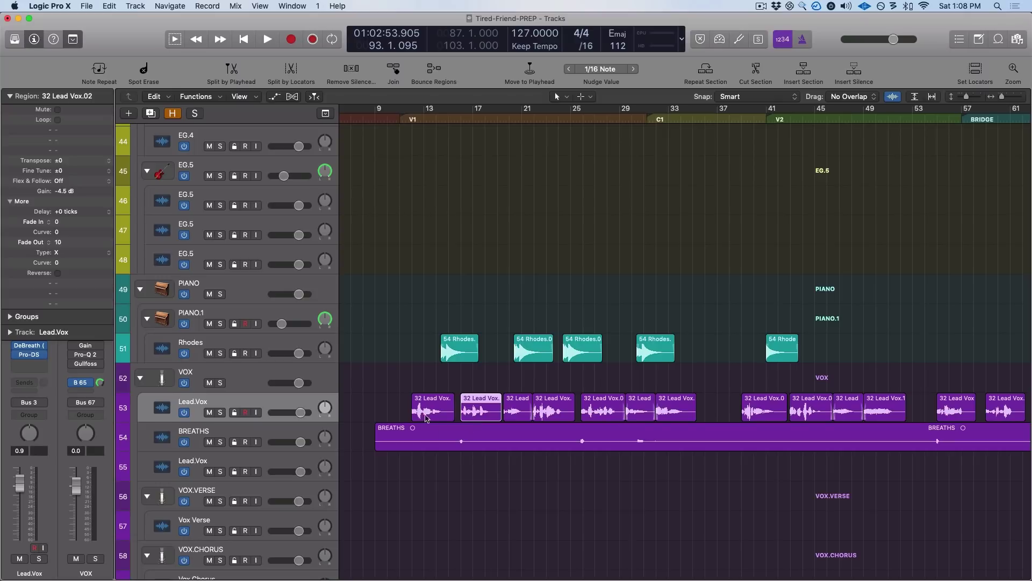
click(386, 409)
click(445, 411)
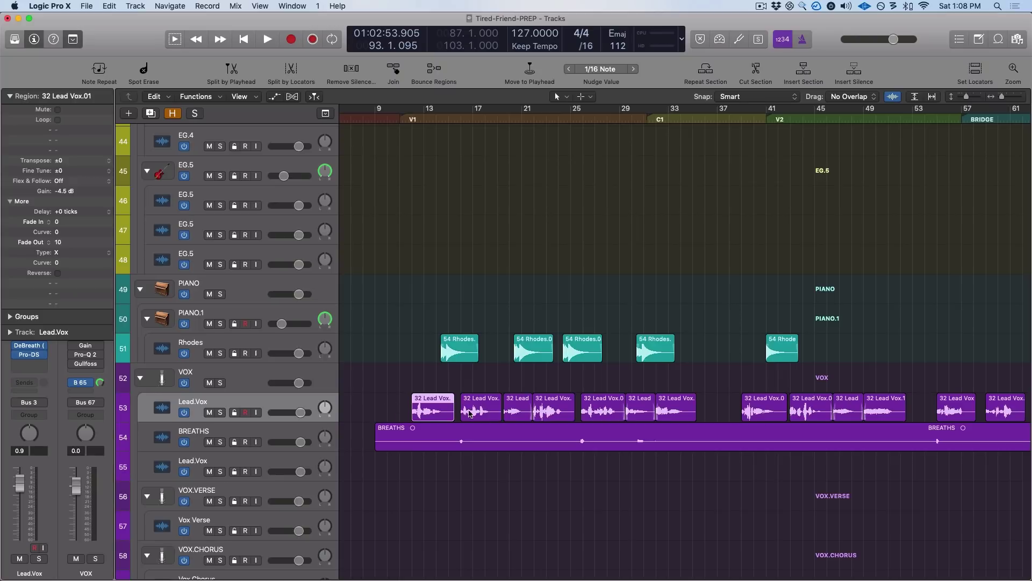
click(387, 413)
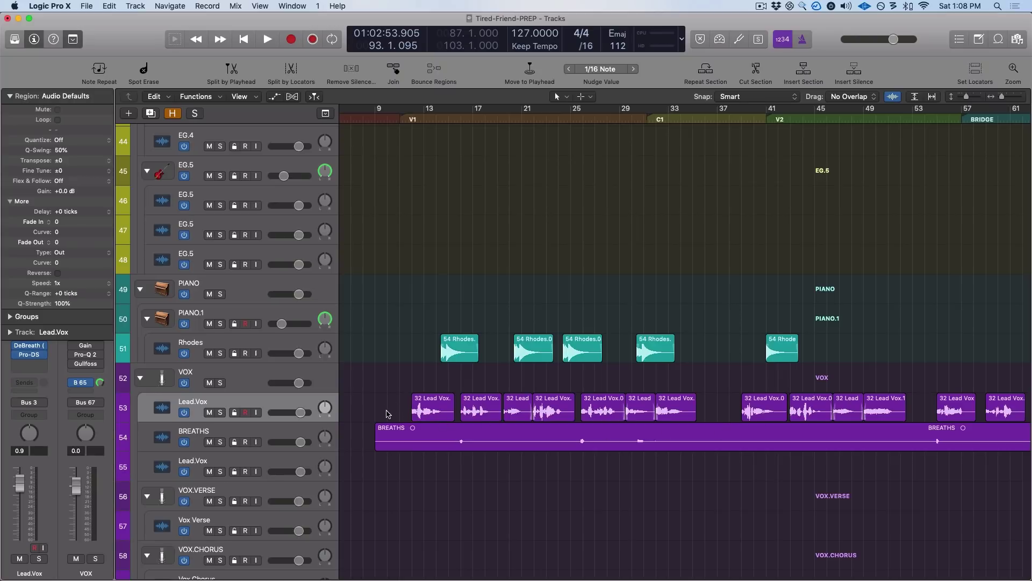
key(super+Right)
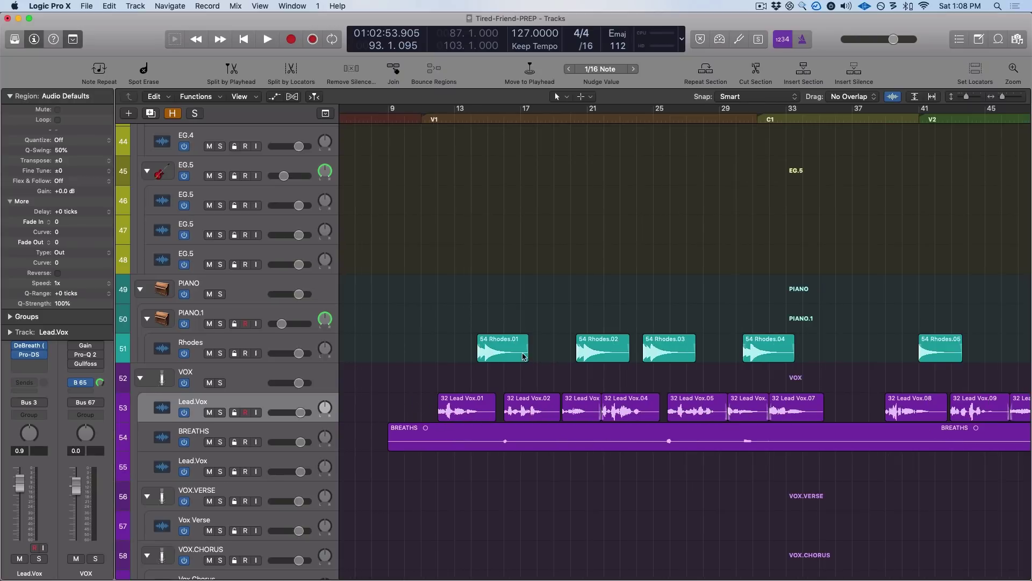
click(473, 408)
scroll(474, 407, right, 2)
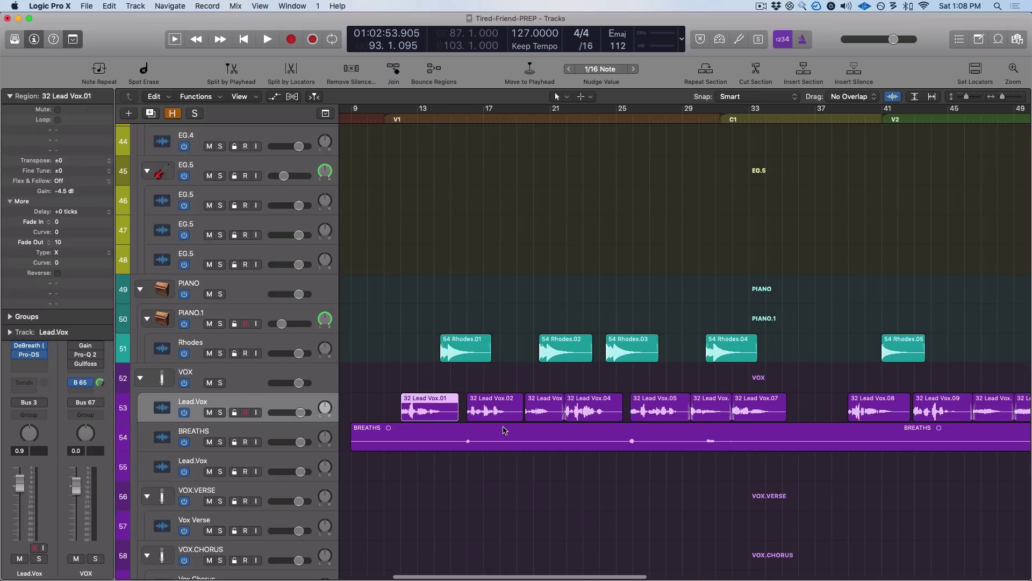
click(484, 408)
scroll(540, 377, up, 1)
key(super+Down)
key(super+Right)
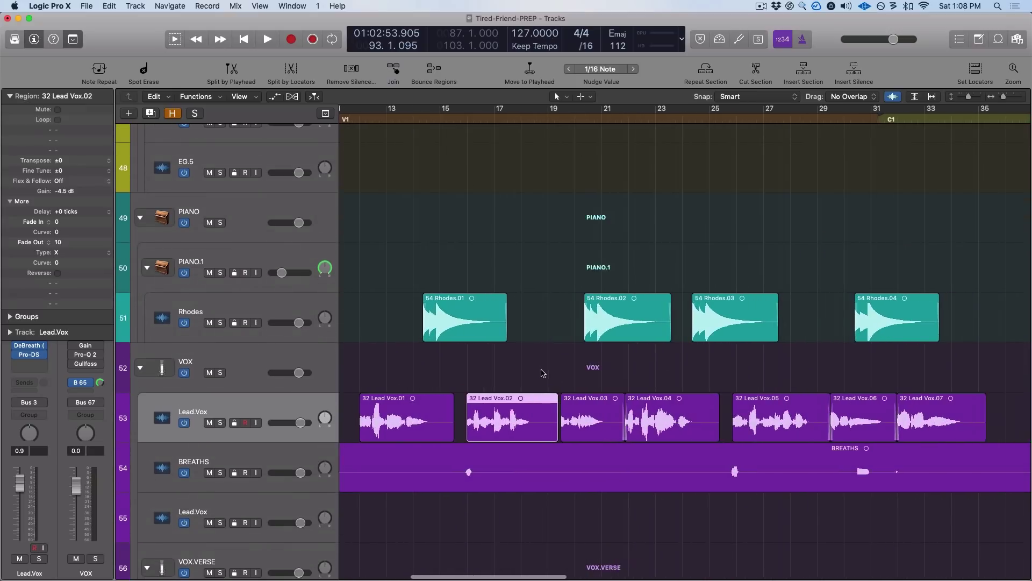
Check the gain of 32 Lead Vox.03 and adjust the gain of the 32 Lead Vox.05 region.
click(581, 426)
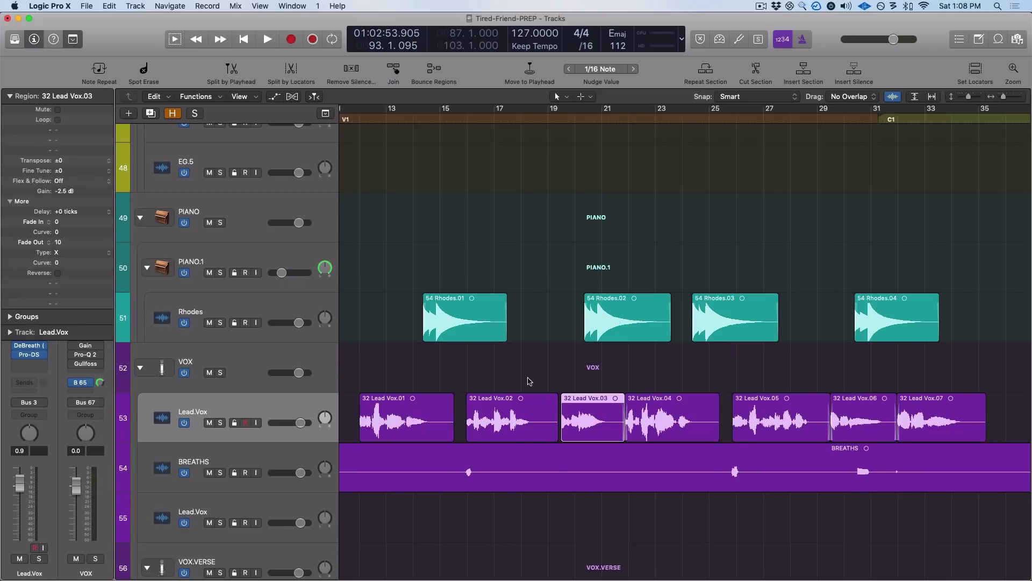
scroll(619, 403, right, 5)
click(650, 410)
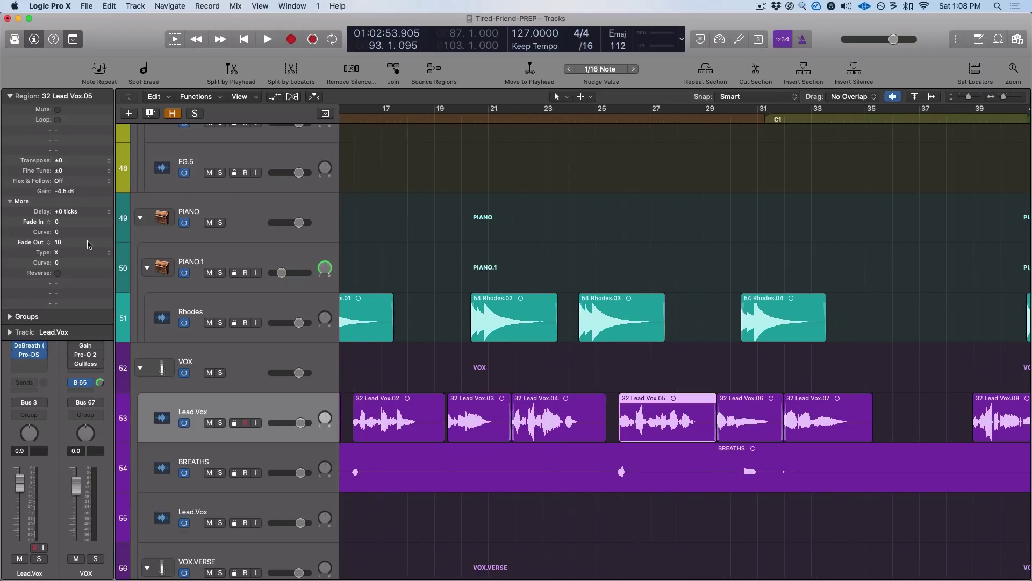
drag(70, 193, 70, 185)
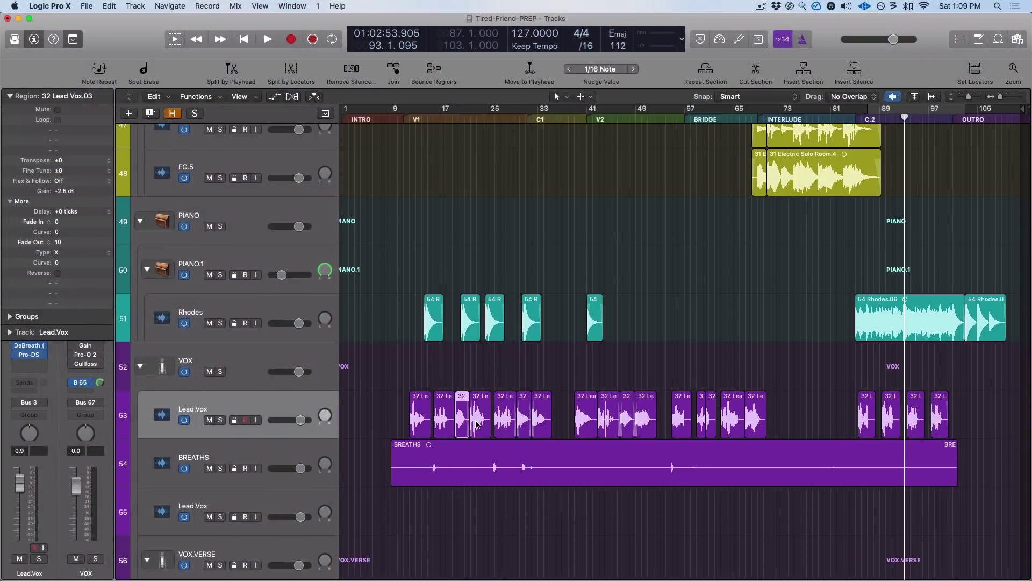
Set the fade-out type to Out and the fade-in to 10 for all regions on the first Lead.Vox track.
scroll(477, 419, up, 3)
click(578, 212)
scroll(578, 212, up, 2)
scroll(579, 211, down, 3)
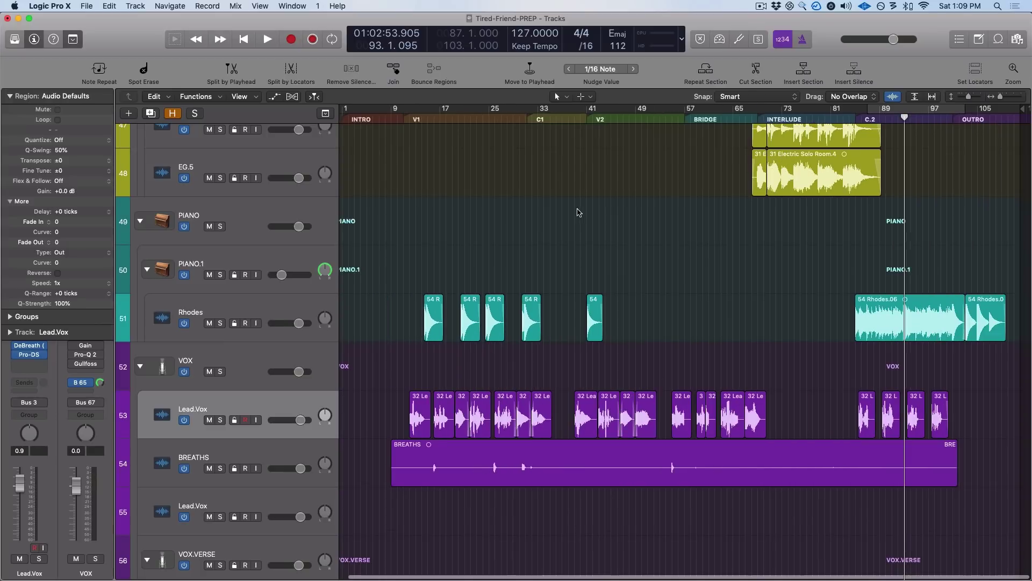
scroll(479, 432, down, 3)
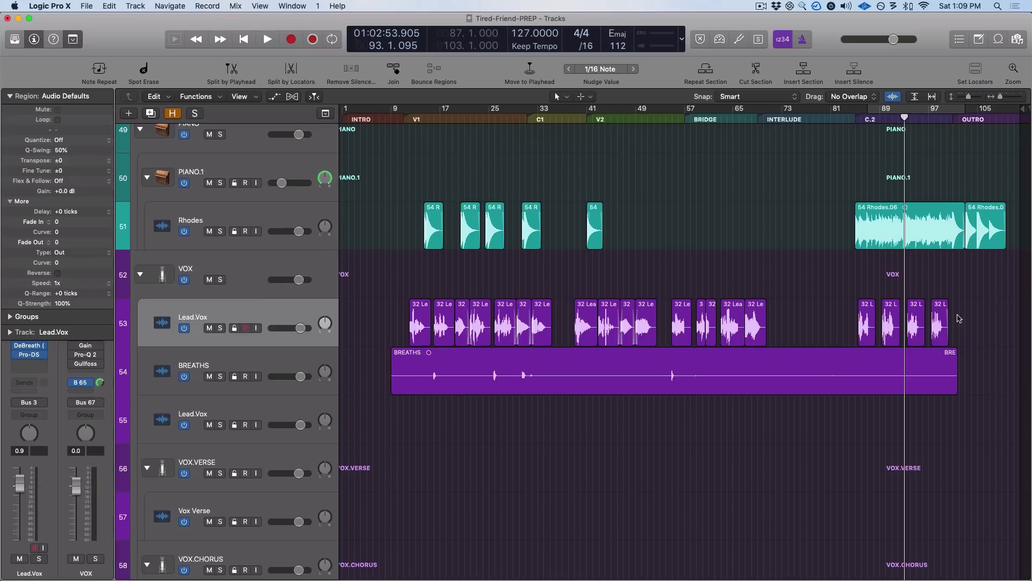
click(280, 342)
shift+click(416, 324)
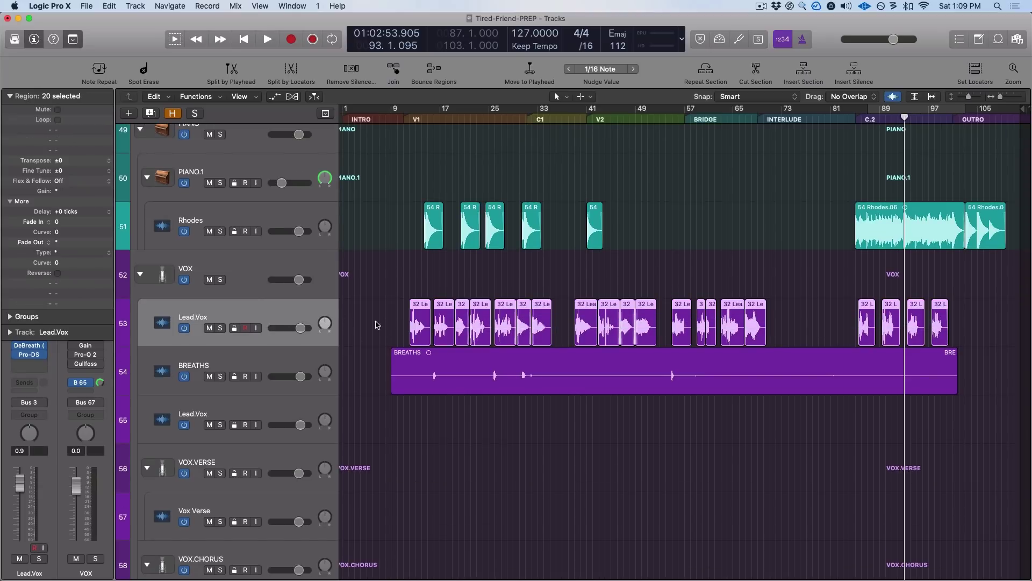
click(59, 253)
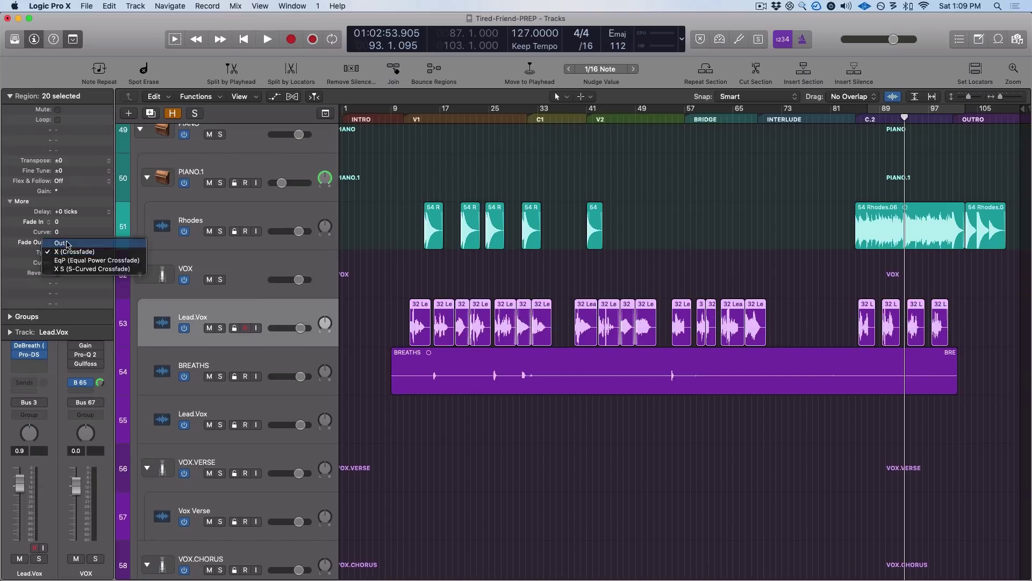
click(59, 243)
double_click(61, 223)
text(10)
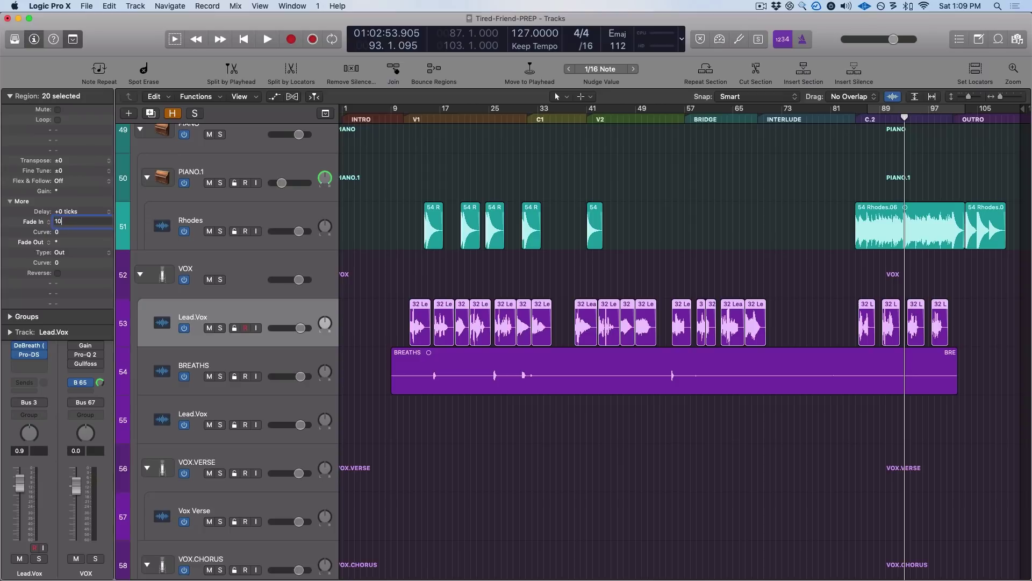
key(Return)
Set the fade-out type of the adjoining 32 Lead Vox.09 and 32 Lead Vox.10 regions to X (Crossfade).
key(super+Right)
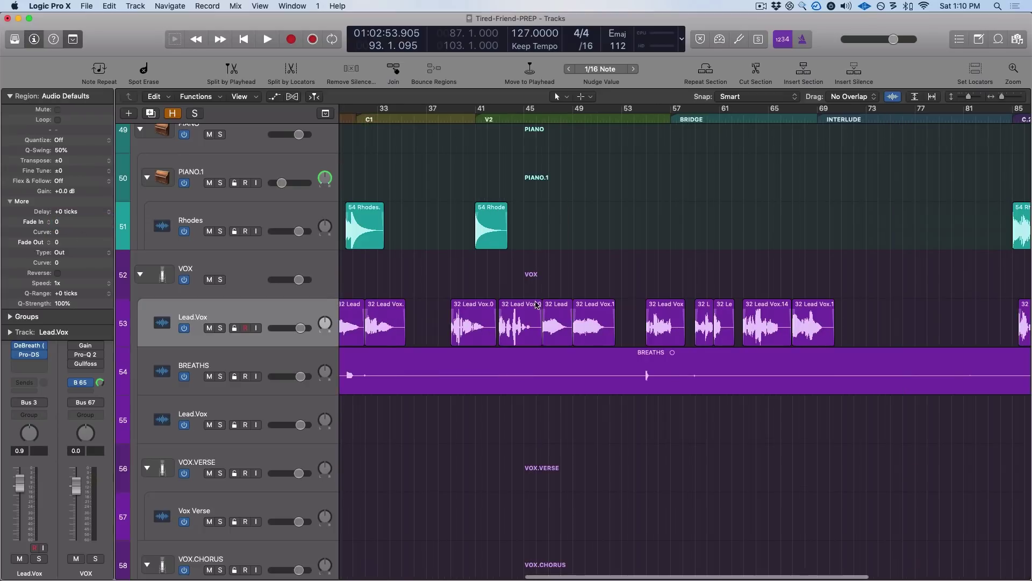
click(529, 321)
click(60, 252)
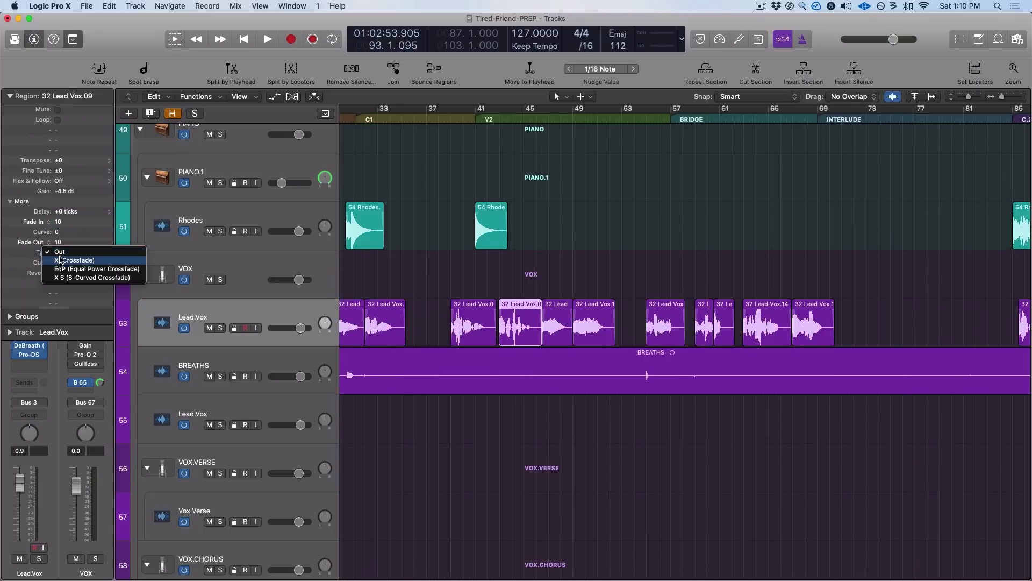
click(62, 244)
click(563, 337)
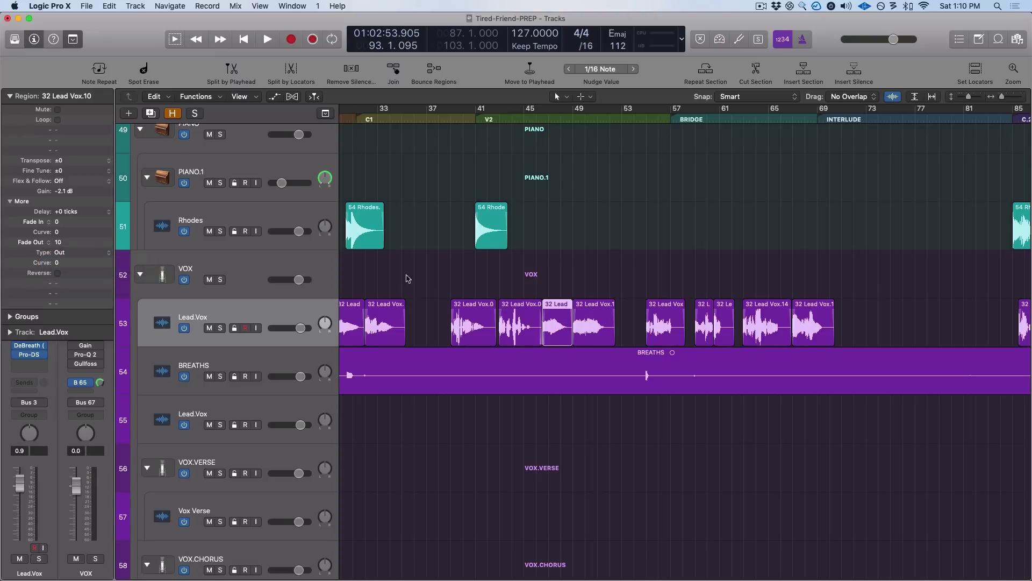
click(65, 251)
click(63, 245)
scroll(710, 347, left, 5)
scroll(652, 345, left, 2)
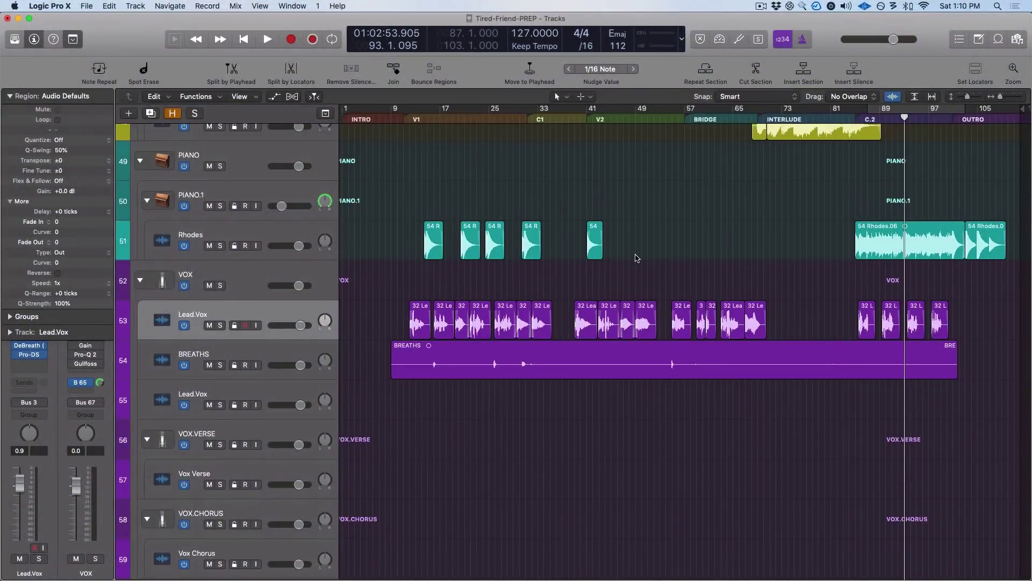
Examine the drum, bass, electric guitar, piano and vocal tracks across the whole arrangement.
scroll(636, 259, down, 10)
scroll(638, 267, up, 6)
scroll(637, 266, up, 5)
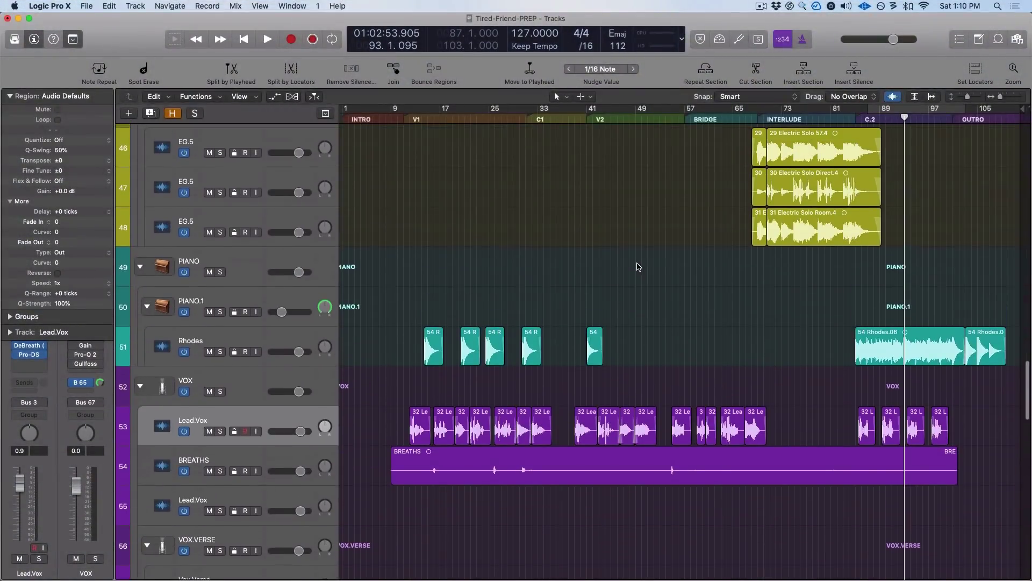
scroll(664, 269, up, 15)
scroll(666, 290, down, 5)
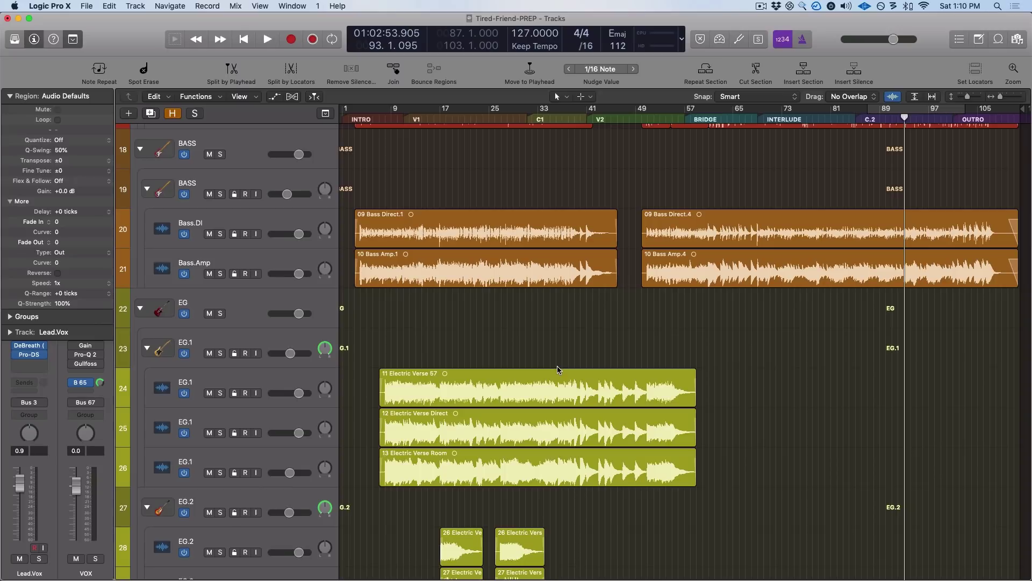
scroll(728, 267, down, 3)
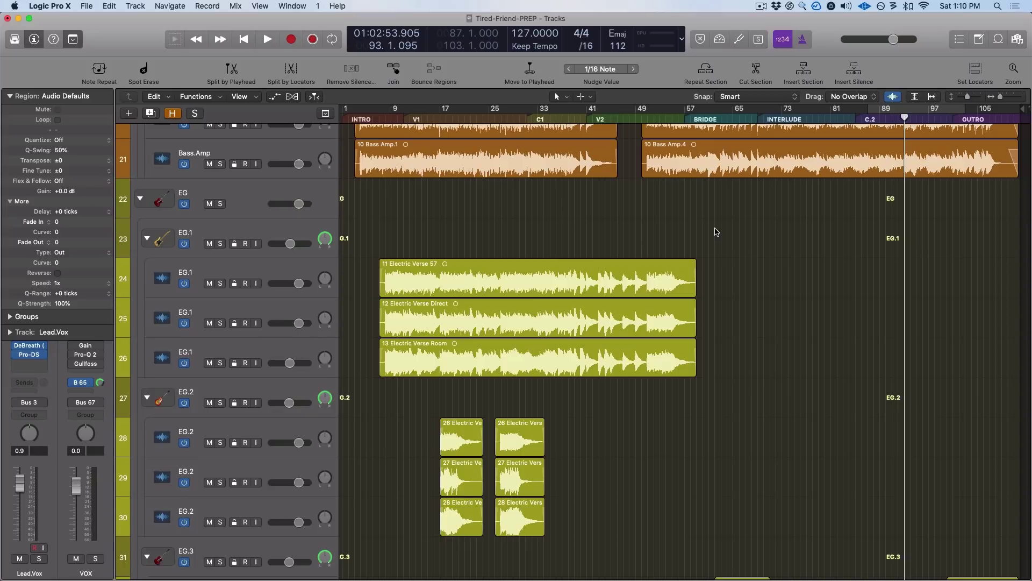
scroll(602, 239, down, 20)
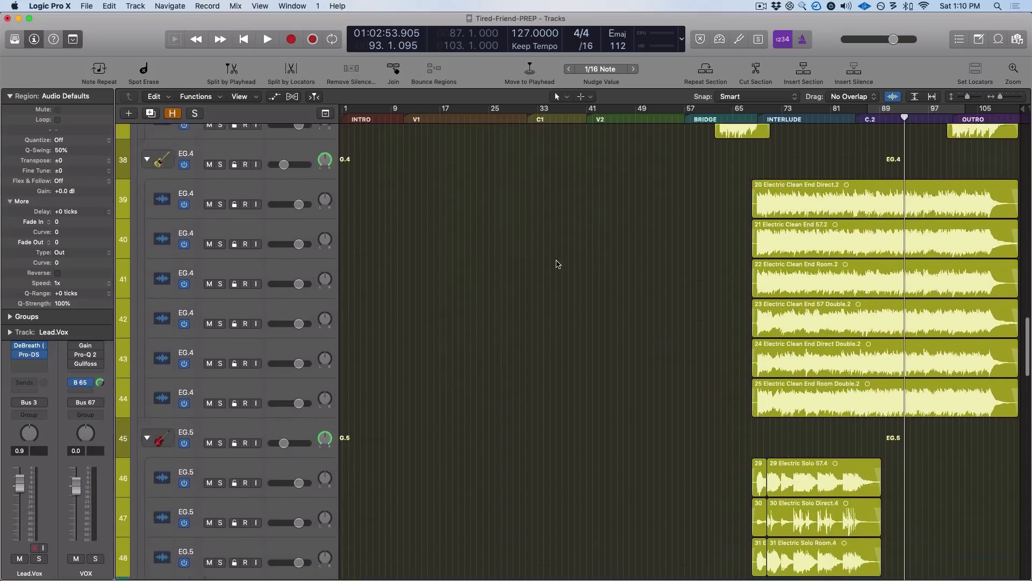
scroll(555, 268, up, 6)
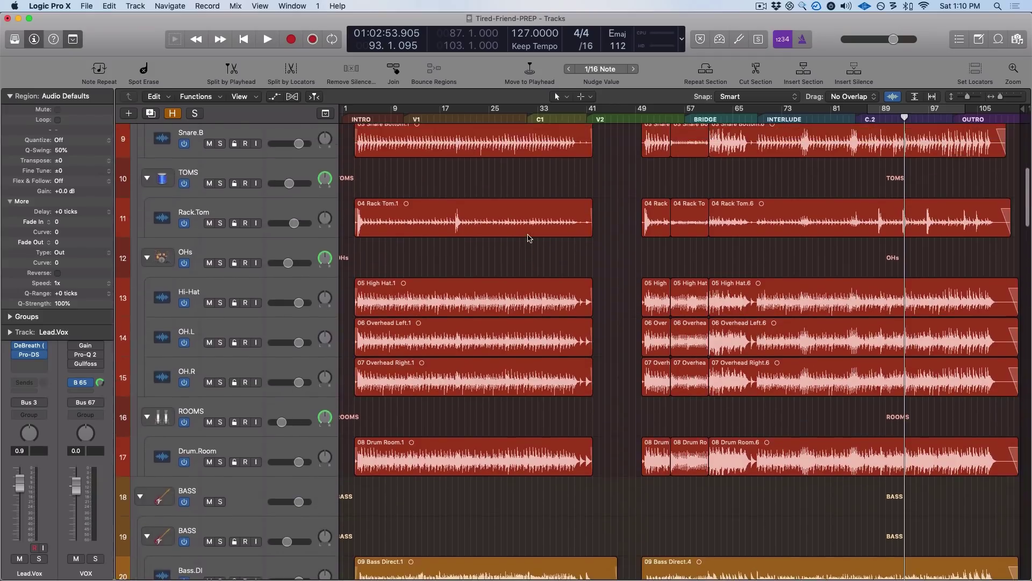
scroll(526, 232, up, 5)
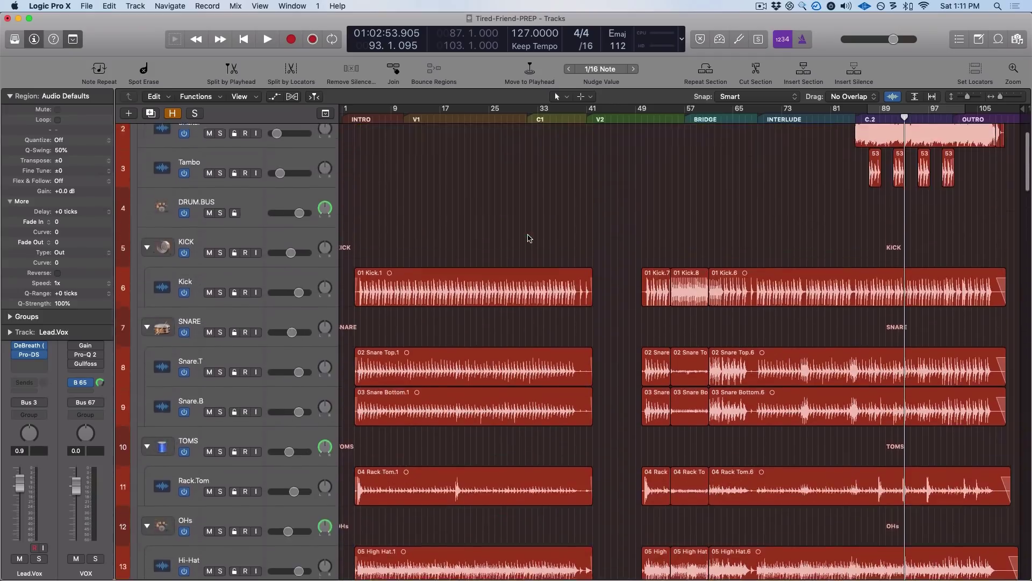
scroll(751, 222, down, 15)
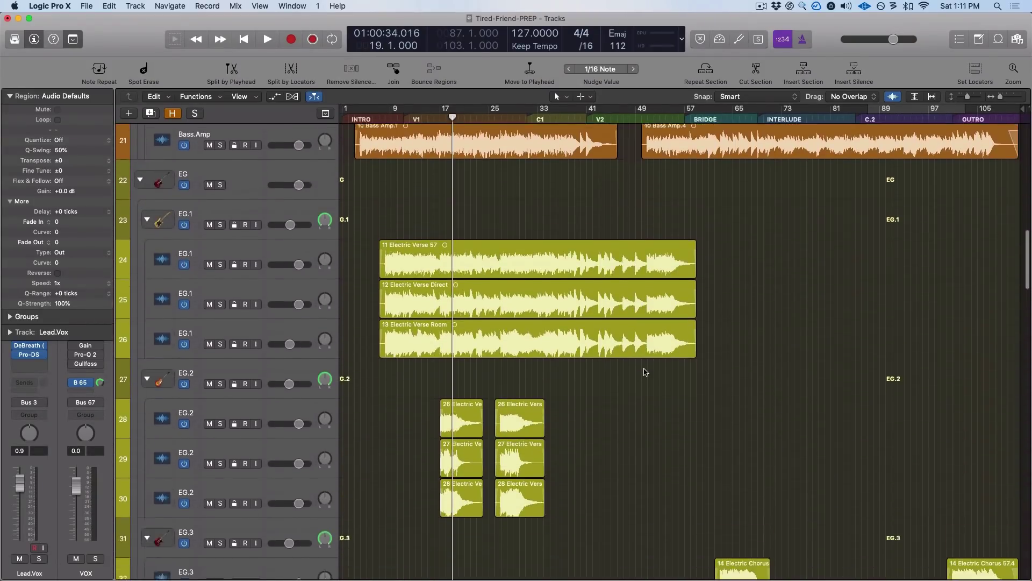
scroll(434, 204, up, 1)
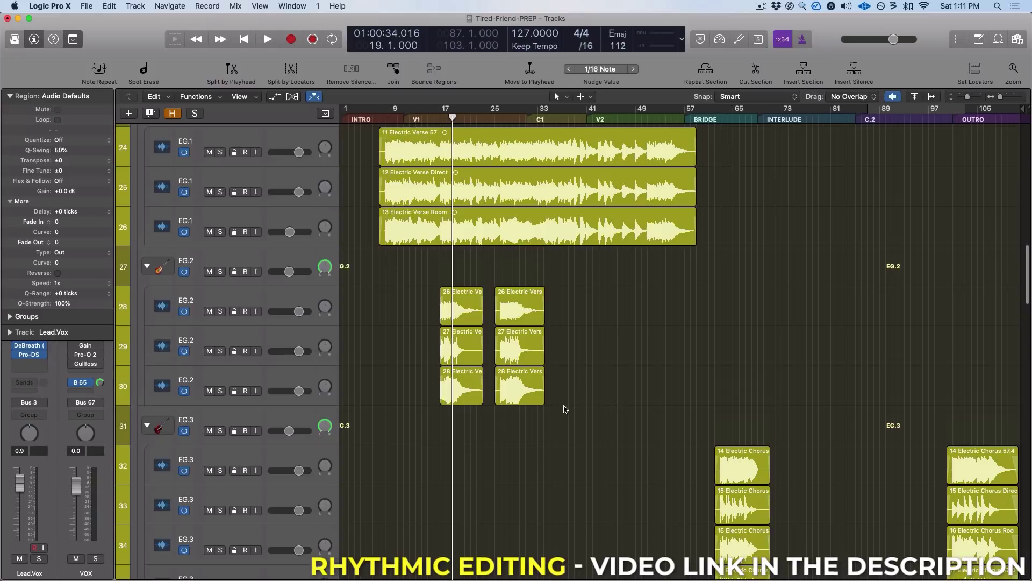
scroll(675, 426, down, 6)
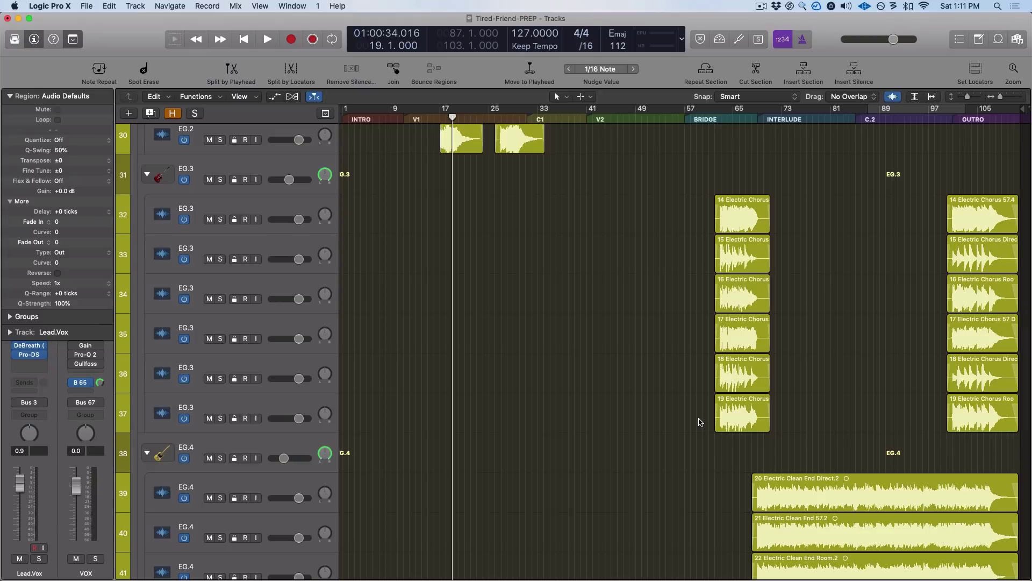
scroll(608, 291, up, 15)
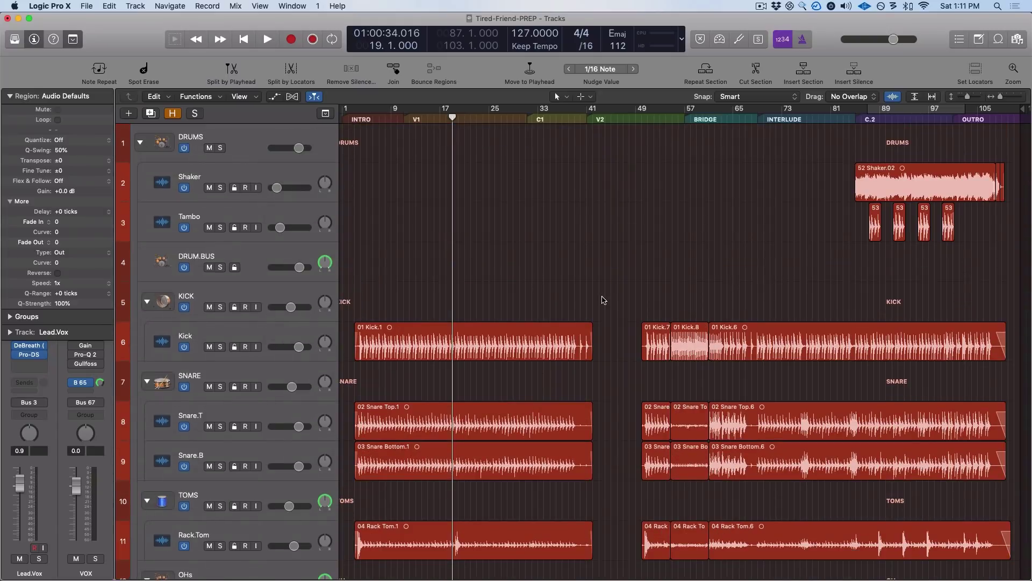
Examine the lead vocal regions on the first Lead.Vox track across the arrangement, with no regions selected.
key(super+Up)
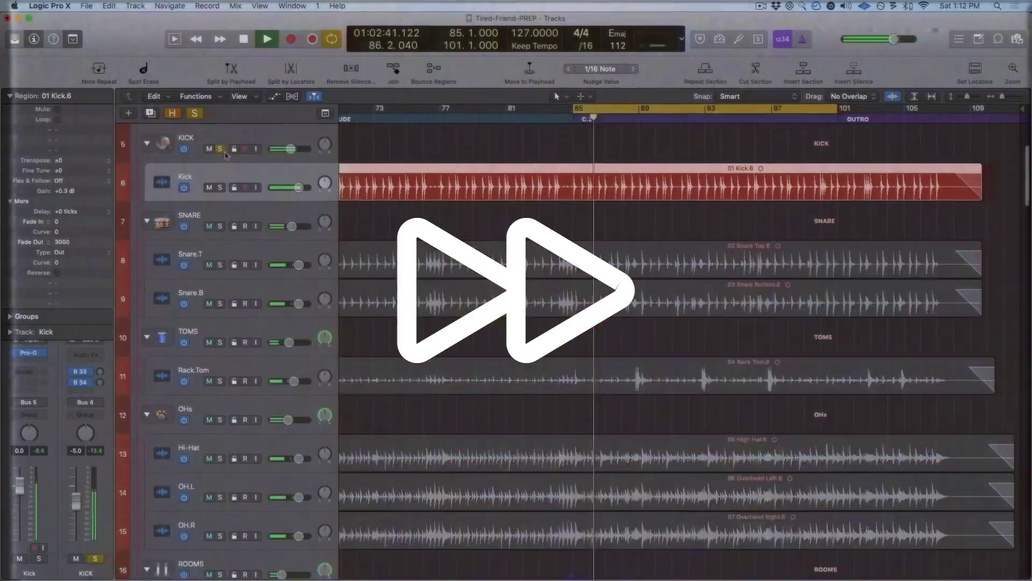
scroll(604, 359, down, 20)
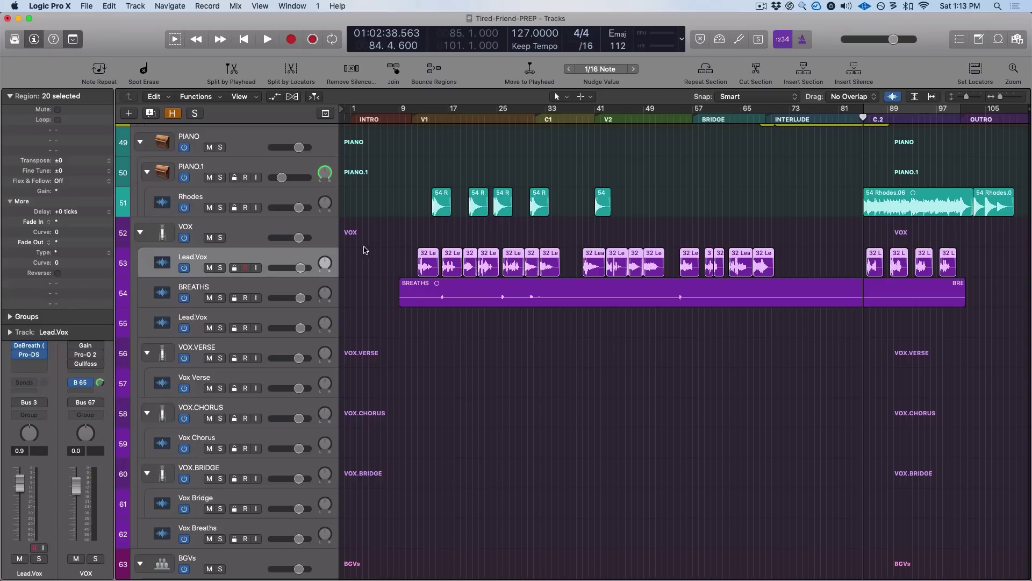
click(365, 248)
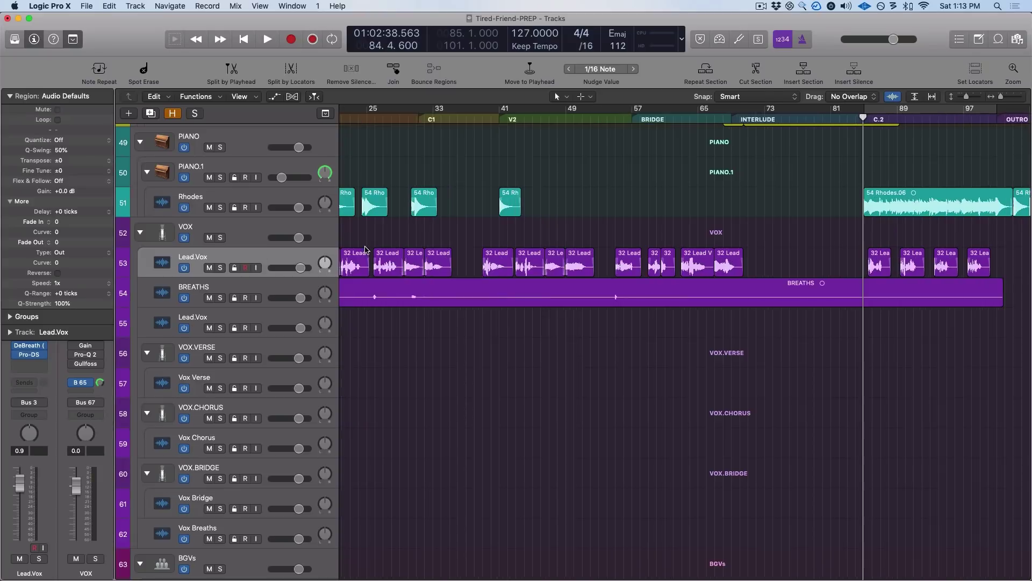
scroll(365, 249, left, 3)
click(293, 262)
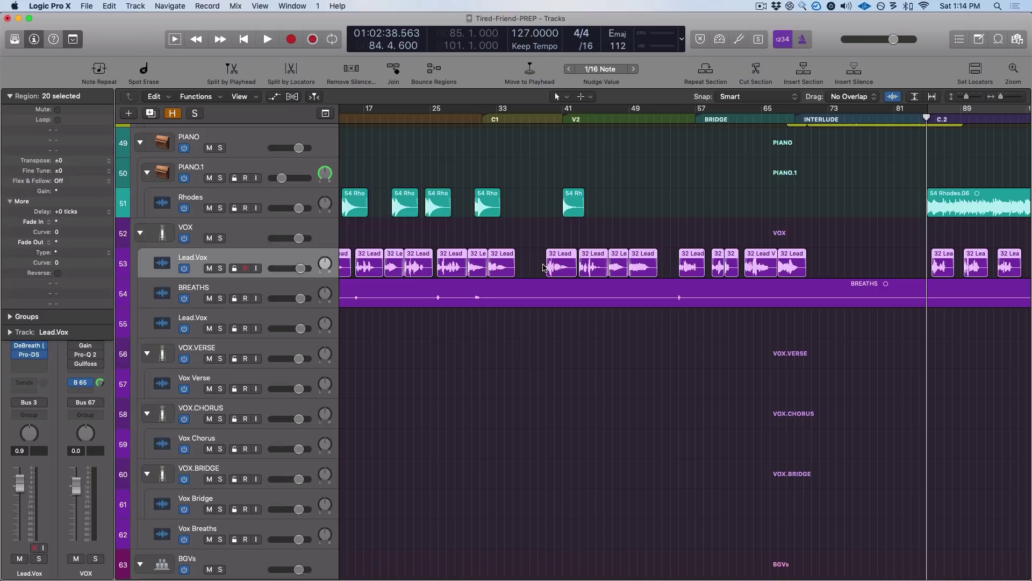
scroll(436, 282, left, 3)
click(403, 262)
key(super+Left)
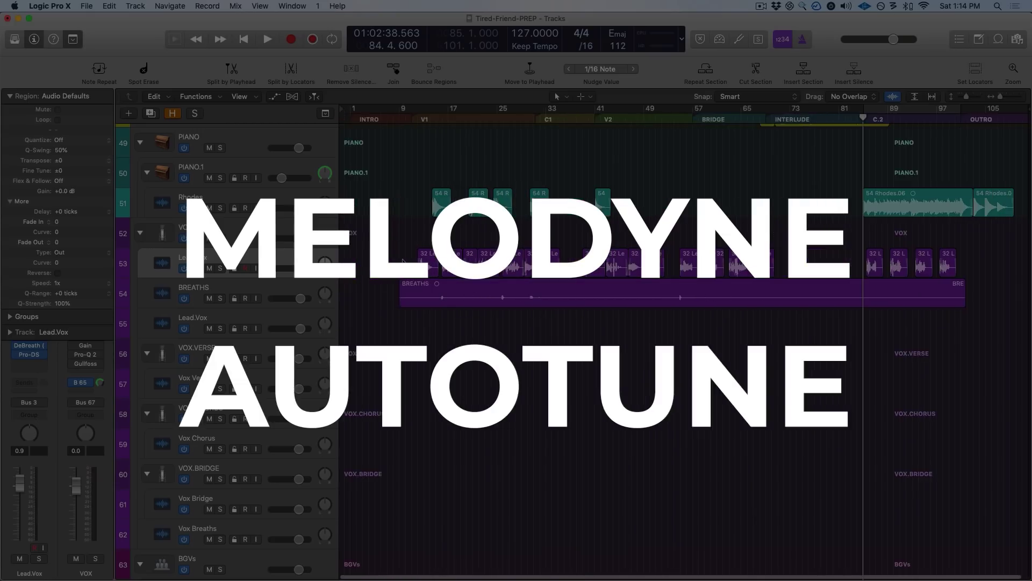
Insert the Melodyne plug-in after Pro-DS on the first Lead.Vox track.
click(20, 364)
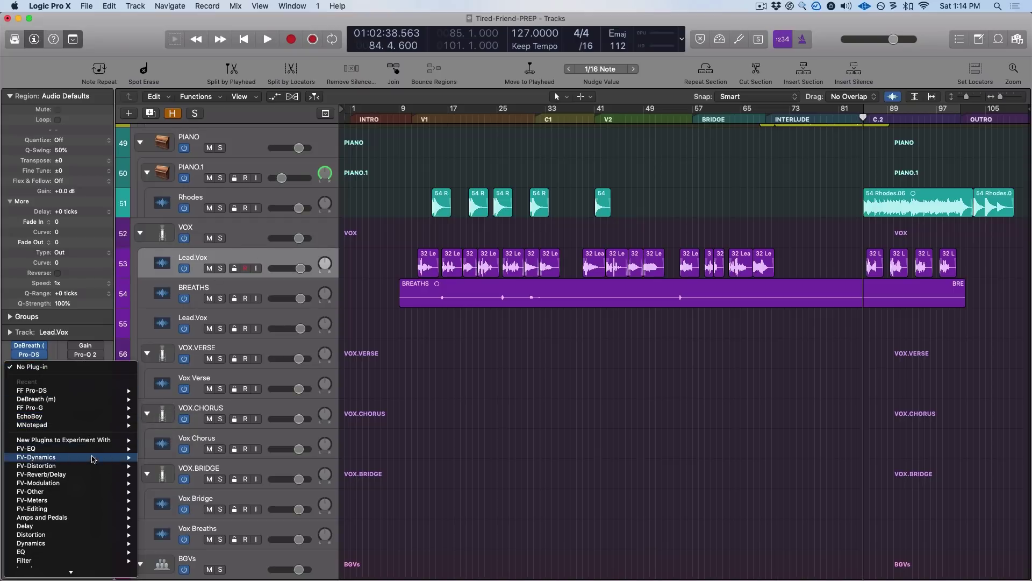
mouse_move(94, 459)
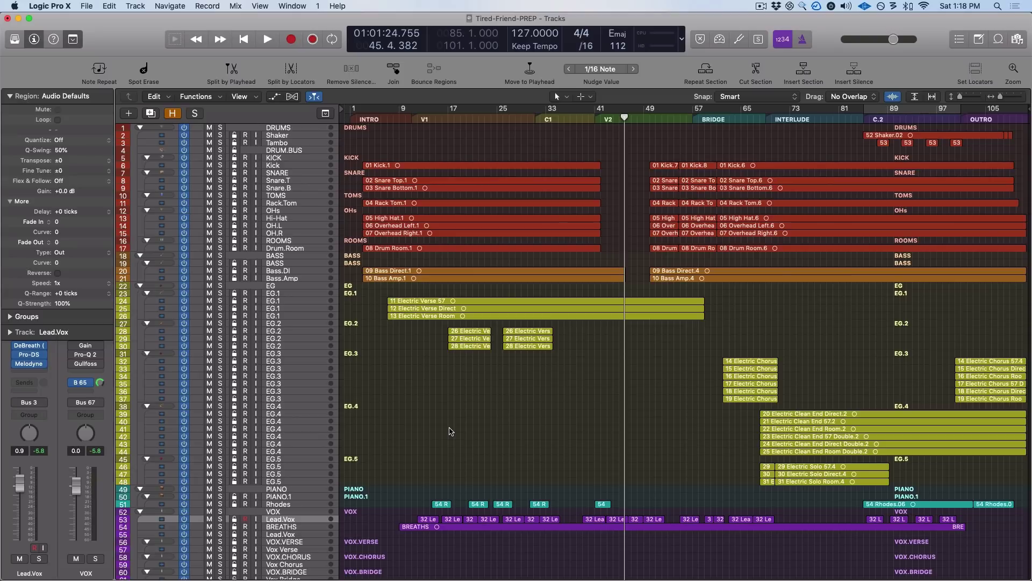
Insert a mono FF Pro-Q 2 after Melodyne on the first Lead.Vox track and add a 12 dB/oct low cut at about 20 Hz.
key(super+Down)
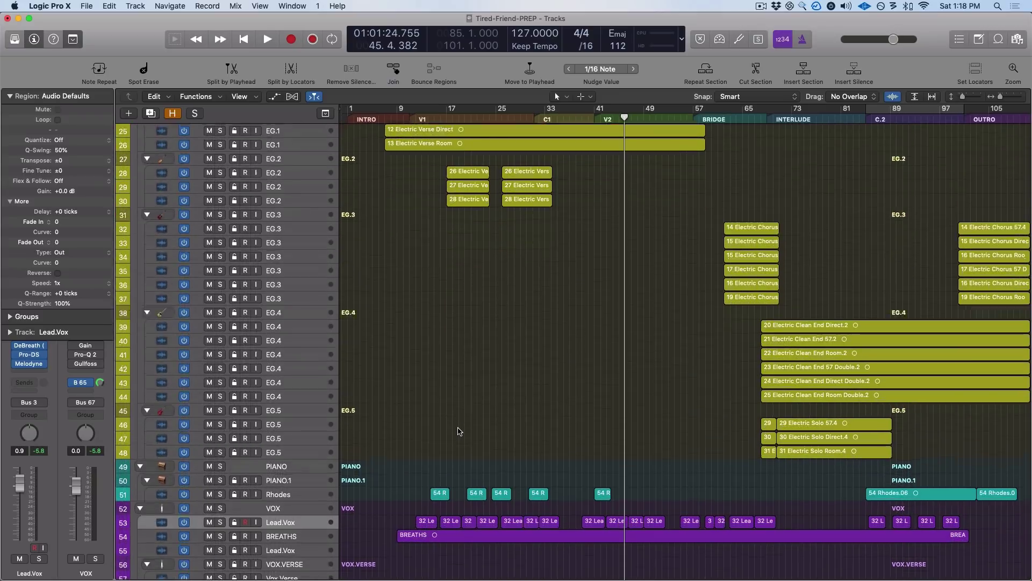
key(super+Down)
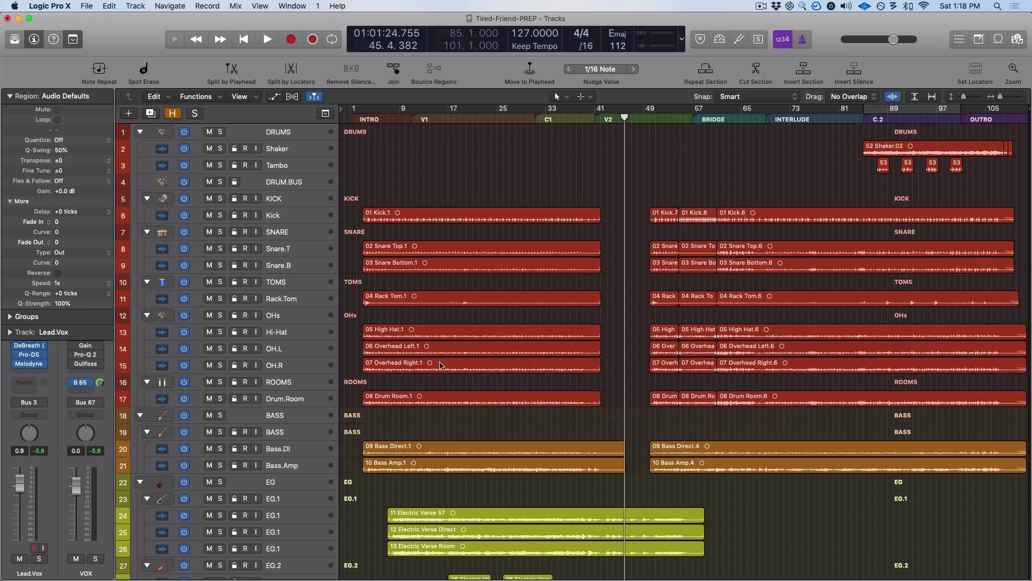
scroll(434, 383, down, 15)
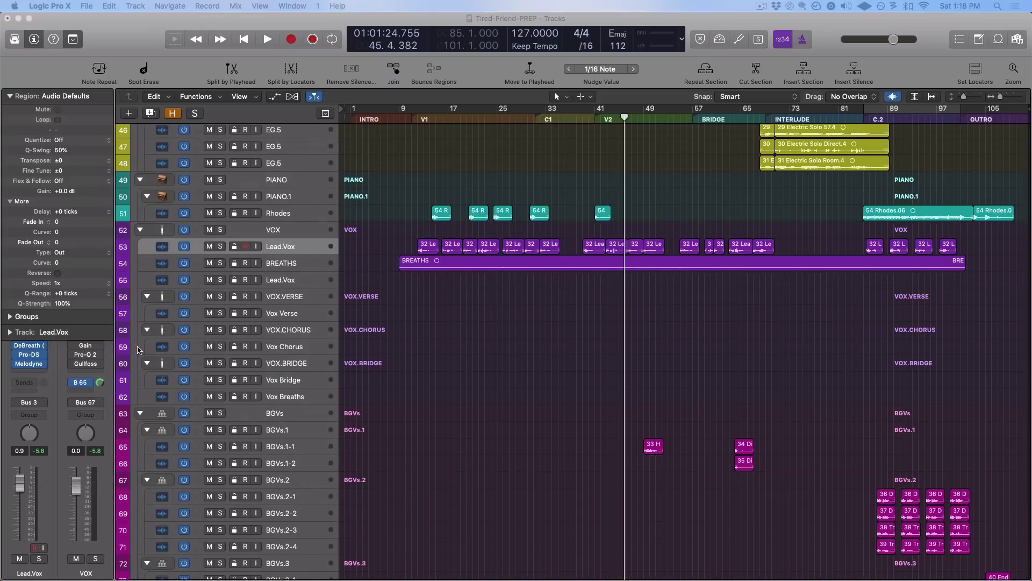
click(9, 96)
click(25, 373)
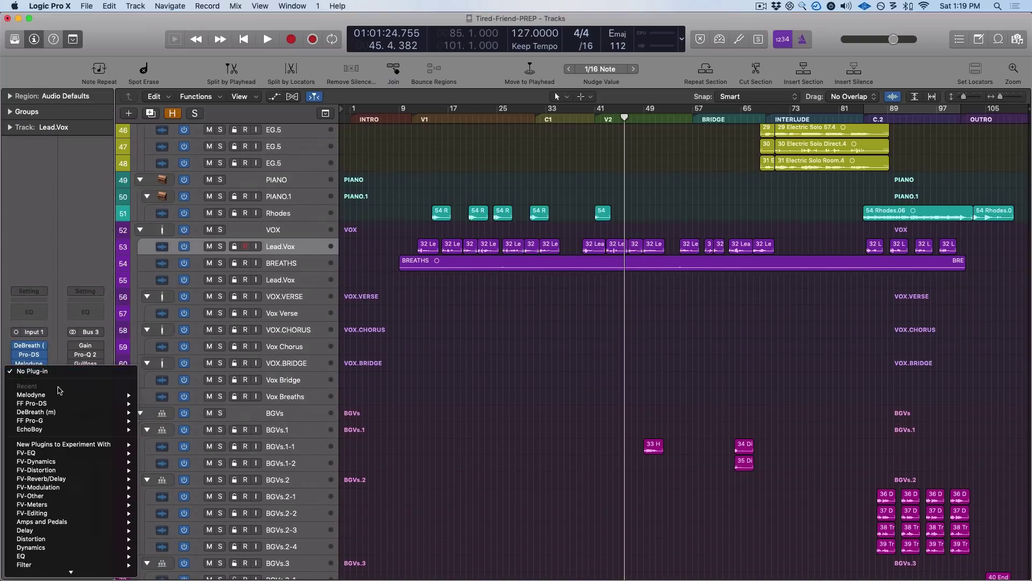
mouse_move(43, 453)
mouse_move(161, 459)
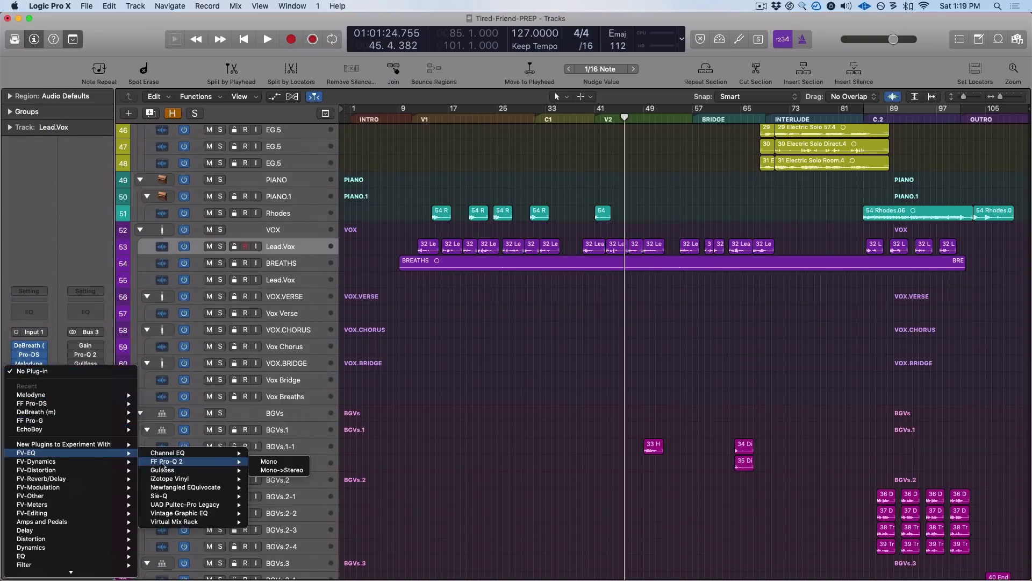
click(269, 462)
drag(177, 297, 214, 299)
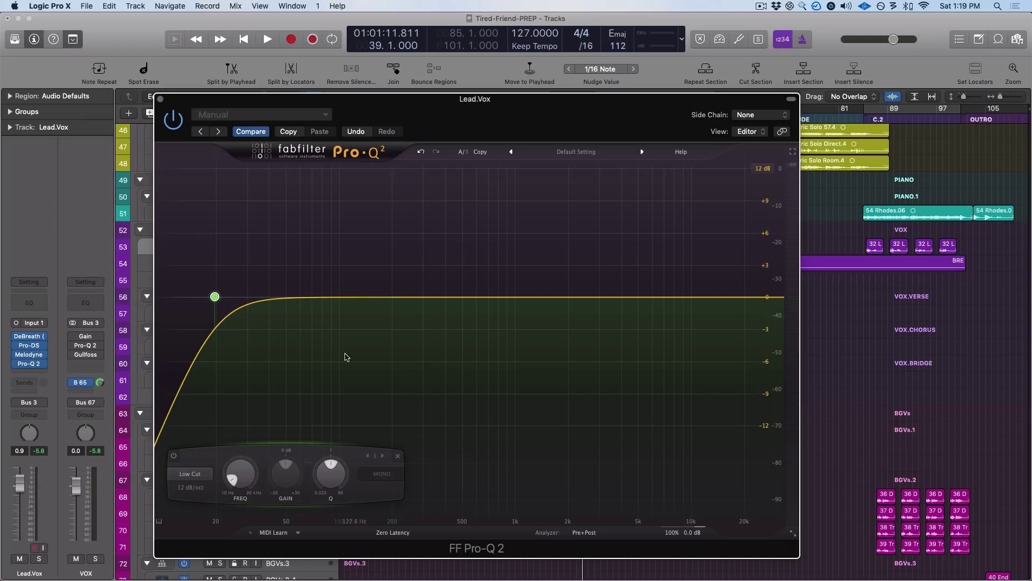
drag(600, 121, 452, 105)
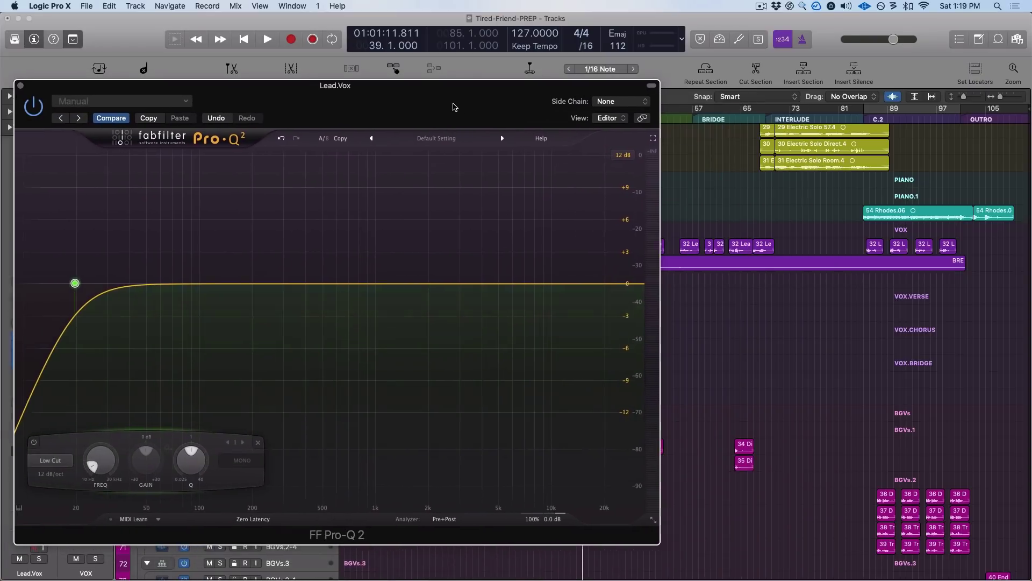
Raise the low cut on the Lead.Vox equalizer to about 145 Hz during playback and set its slope to 48 dB/oct.
key(space)
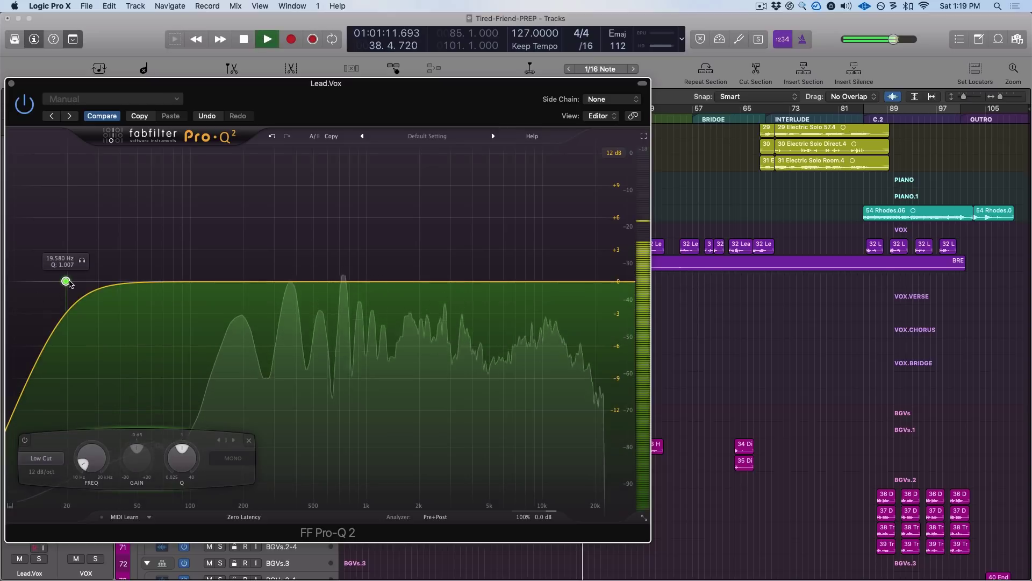
drag(66, 280, 223, 285)
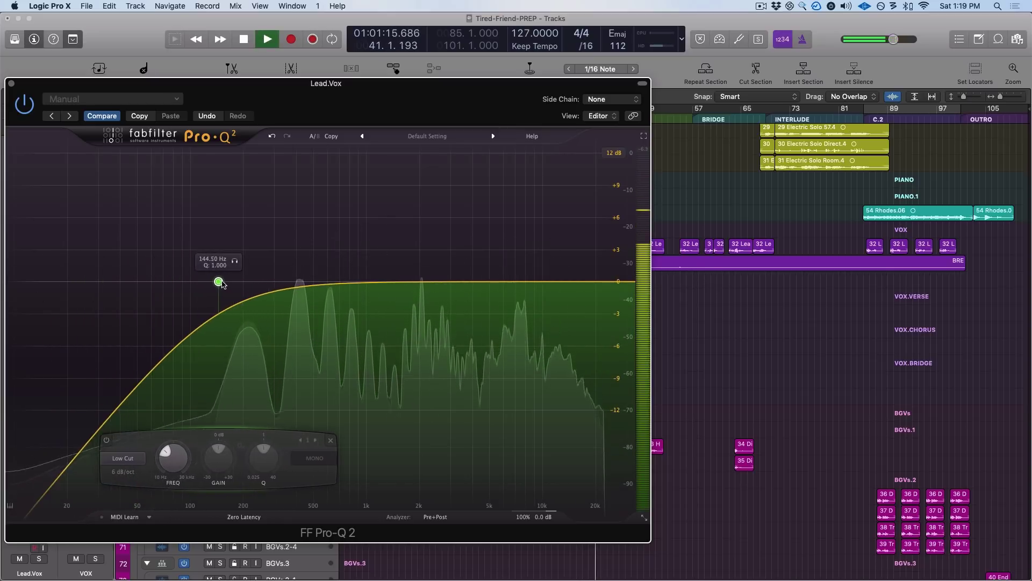
click(123, 472)
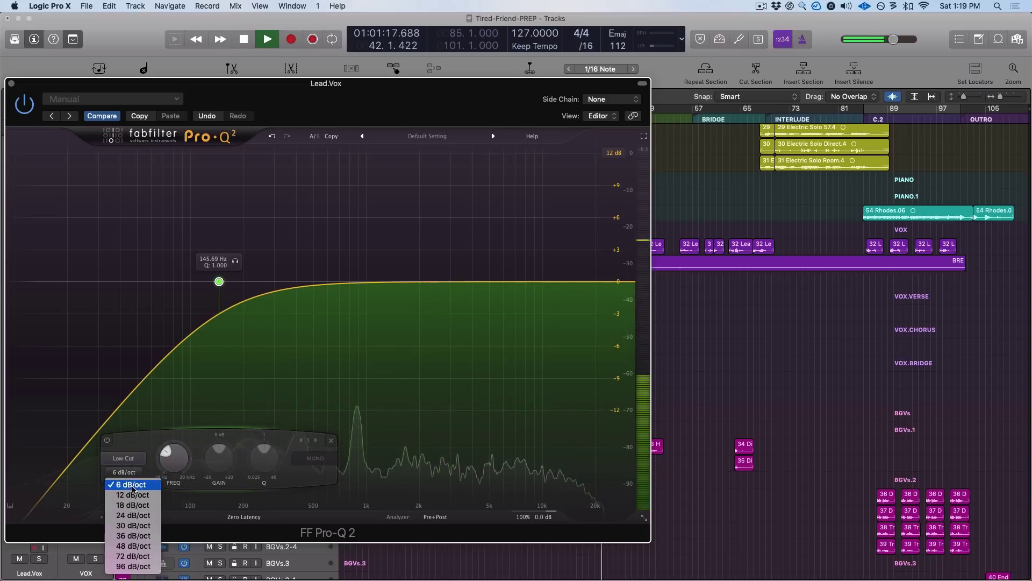
click(129, 544)
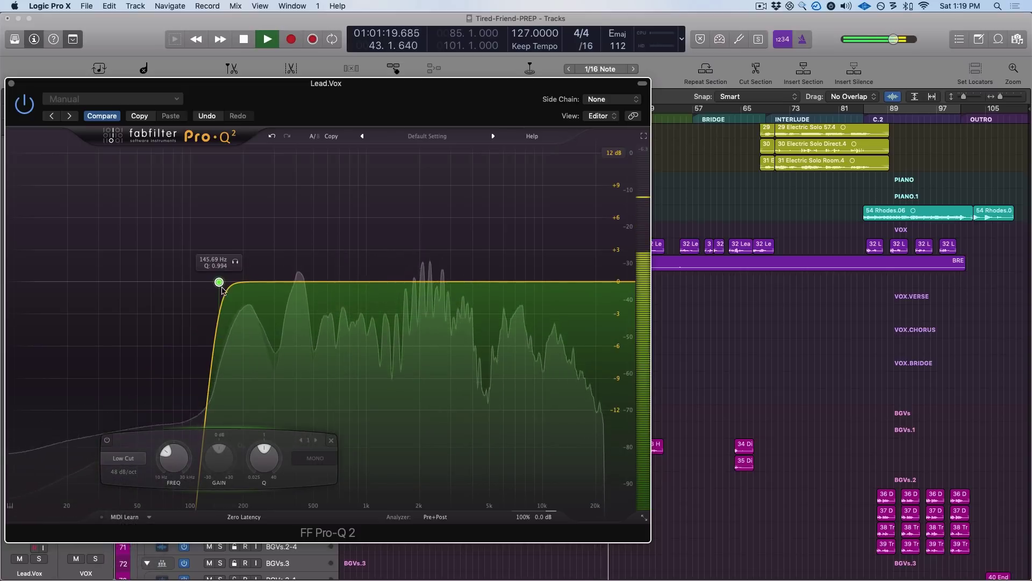
Lower the vocal low cut to about 91 Hz, then stop playback and close the equalizer.
drag(219, 281, 208, 286)
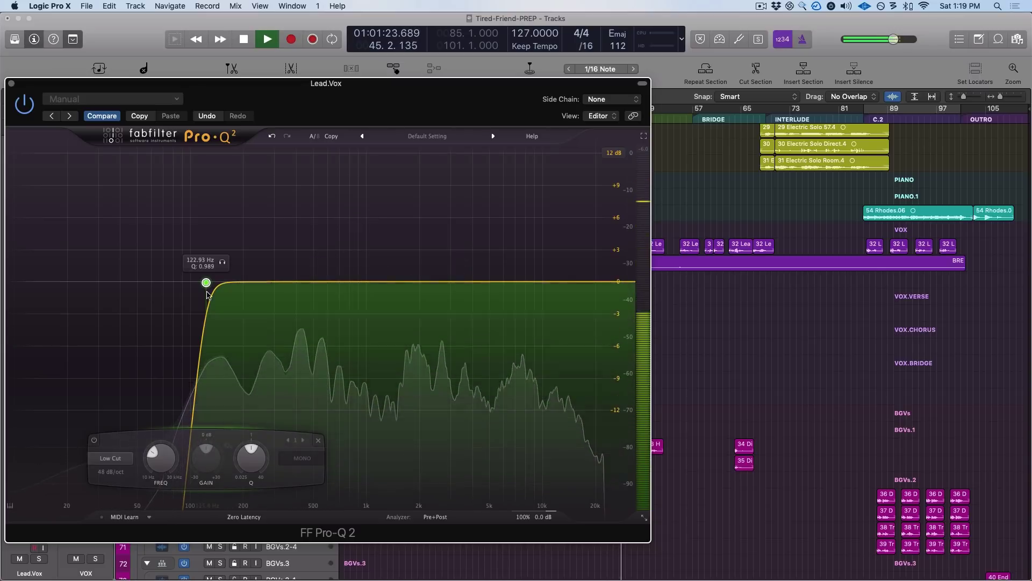
drag(206, 282, 183, 288)
key(space)
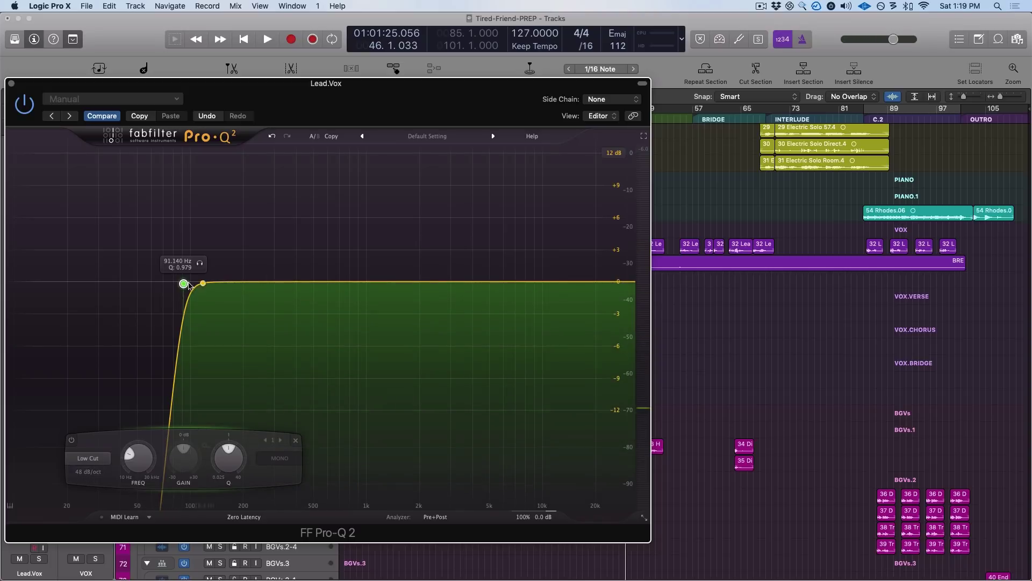
click(11, 84)
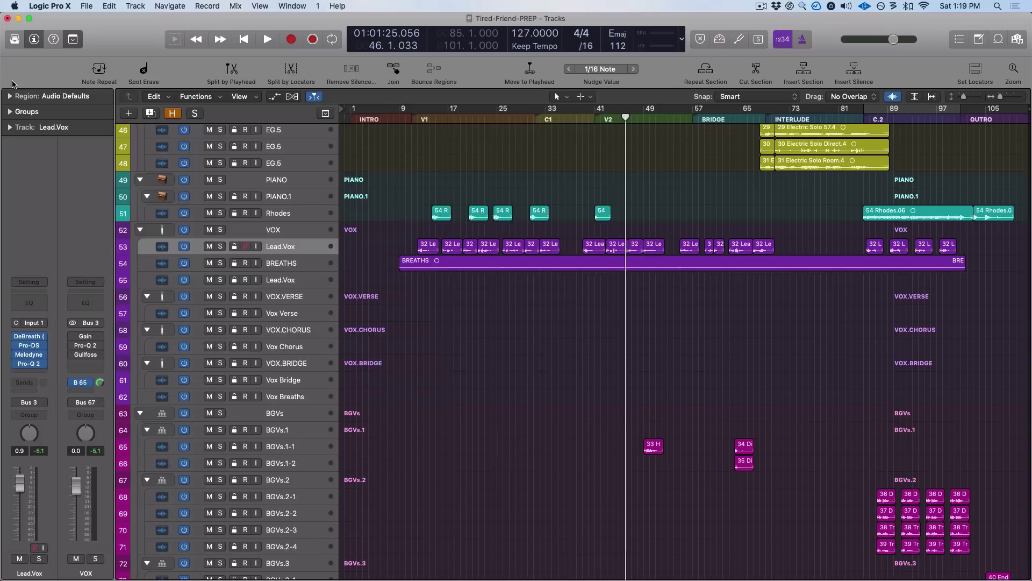
Examine the channel strips of the KICK stack and the individual EG.1 guitar tracks.
scroll(252, 277, up, 3)
scroll(253, 277, up, 15)
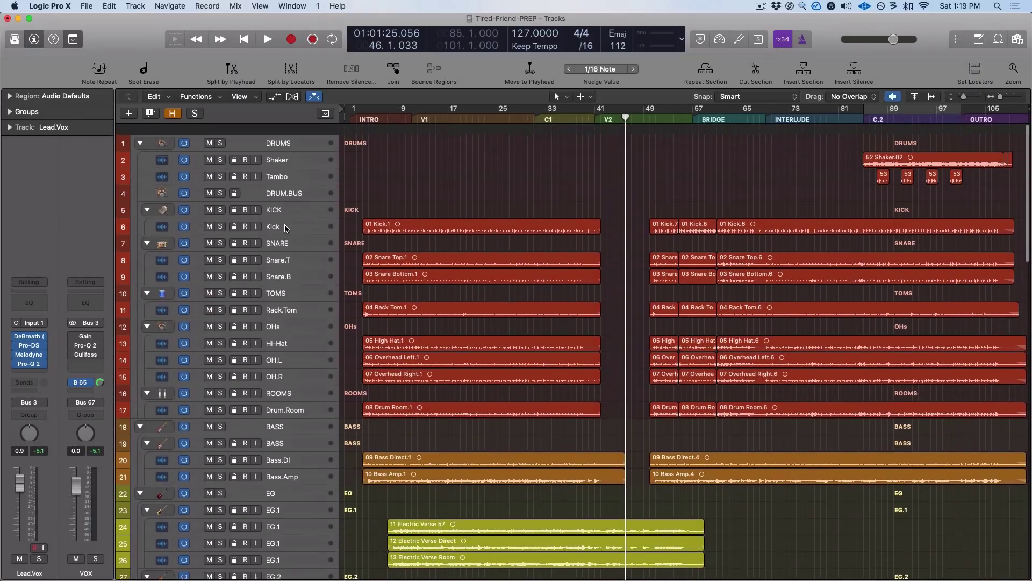
click(290, 200)
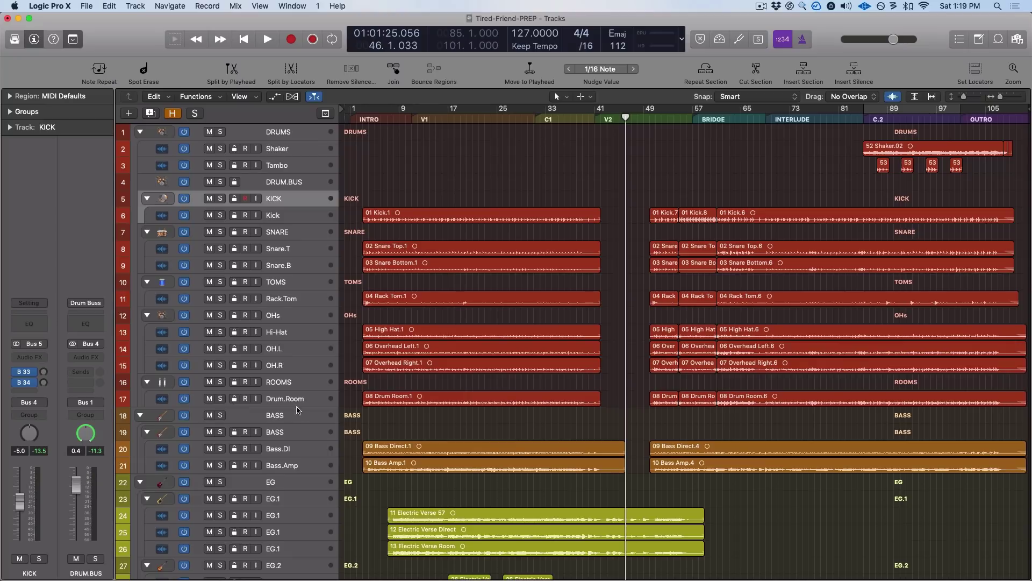
scroll(316, 391, down, 6)
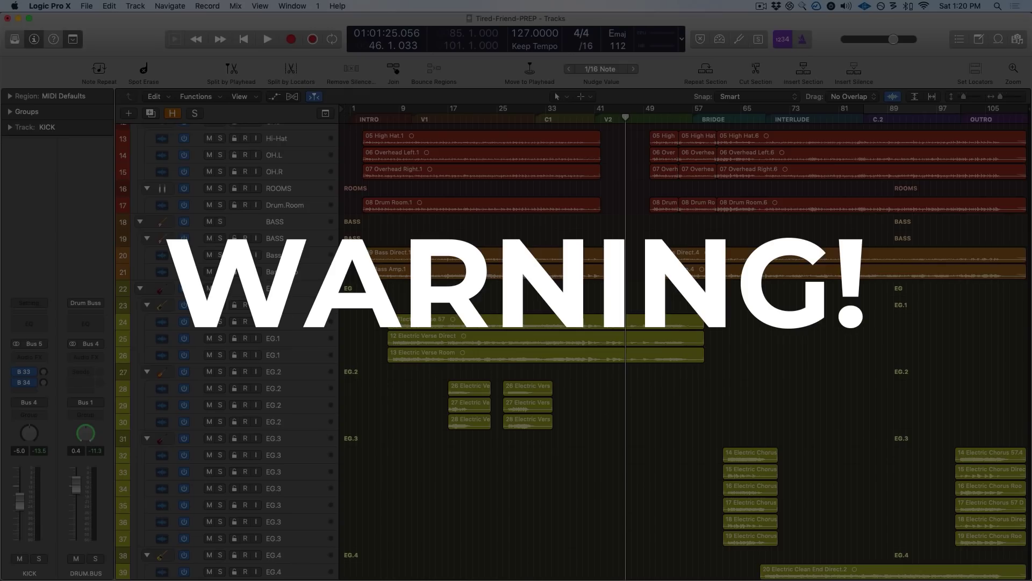
click(301, 322)
click(299, 339)
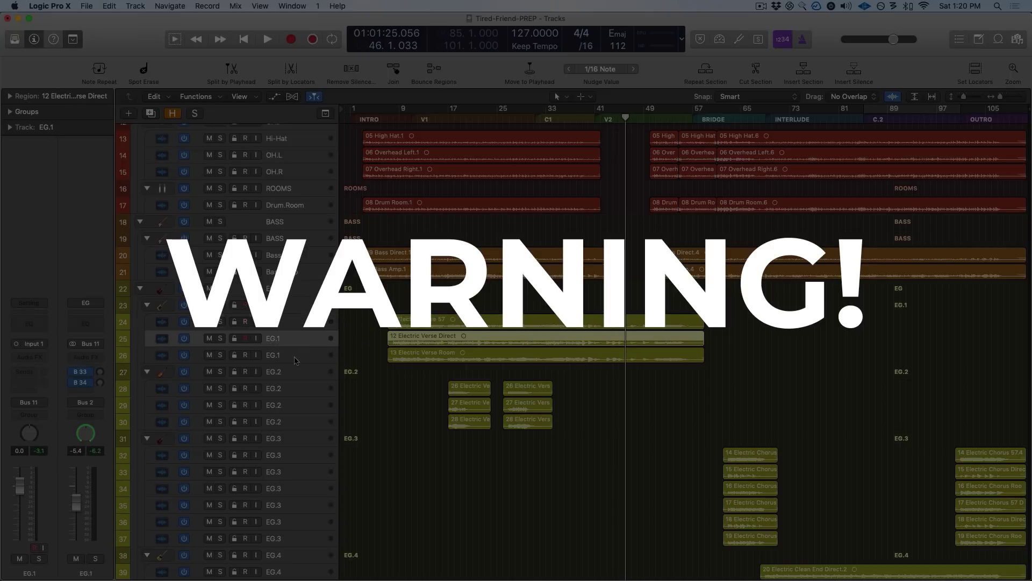
click(294, 358)
click(293, 340)
click(286, 323)
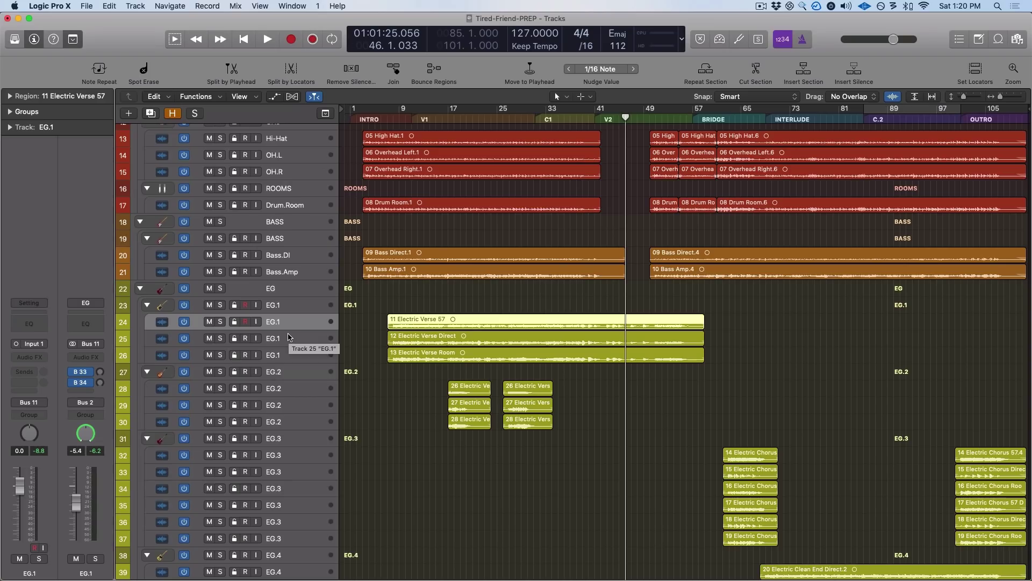
click(286, 342)
click(289, 356)
click(288, 338)
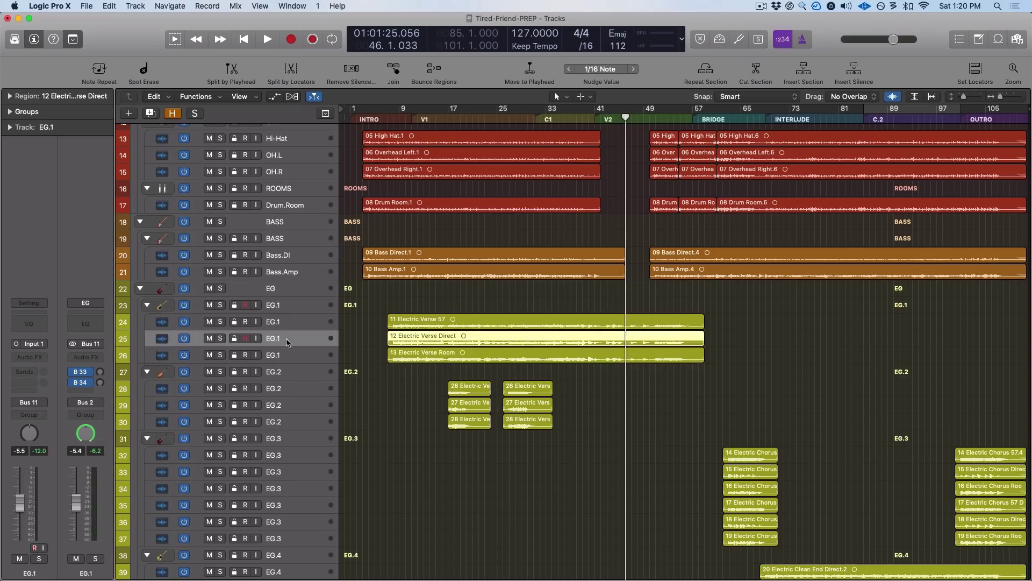
click(286, 317)
Insert FF Pro-Q 2 as an audio effect on the EG.1 track stack.
click(279, 307)
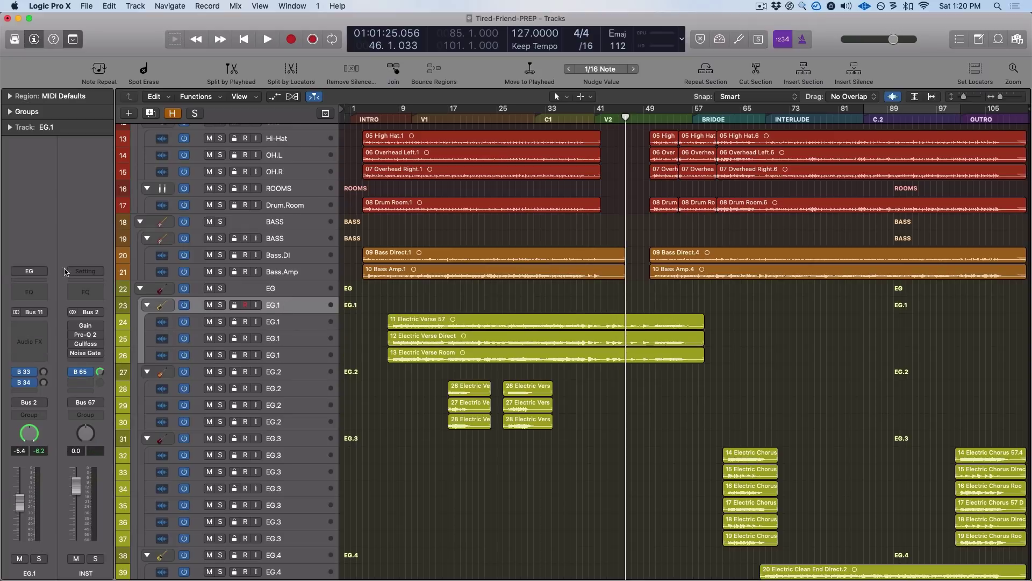
click(26, 328)
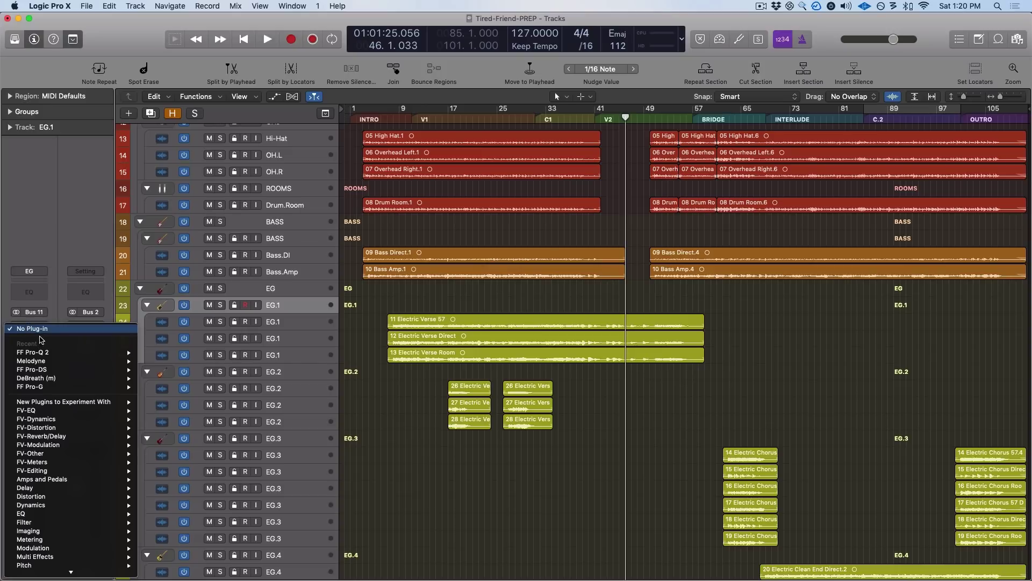
mouse_move(86, 354)
click(156, 353)
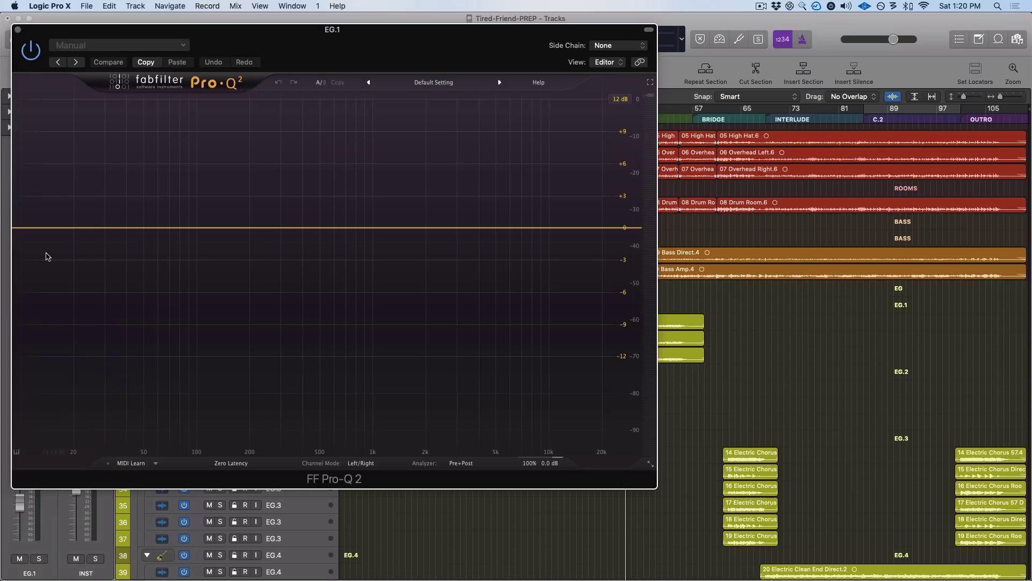
Add a 12 dB/oct low cut at about 70 Hz to the EG.1 equalizer and close its window.
double_click(48, 257)
drag(44, 229, 170, 228)
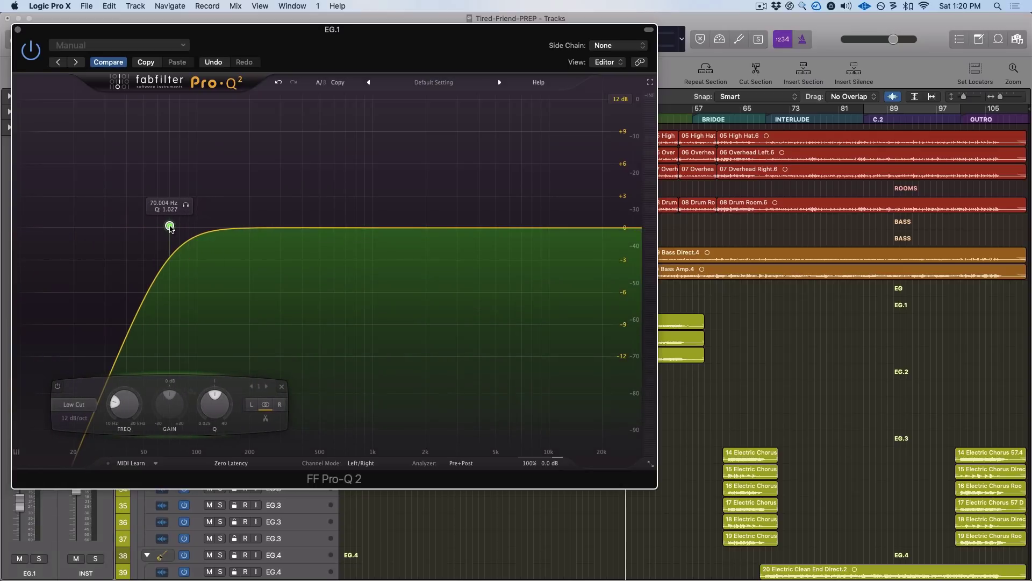
drag(319, 35, 540, 106)
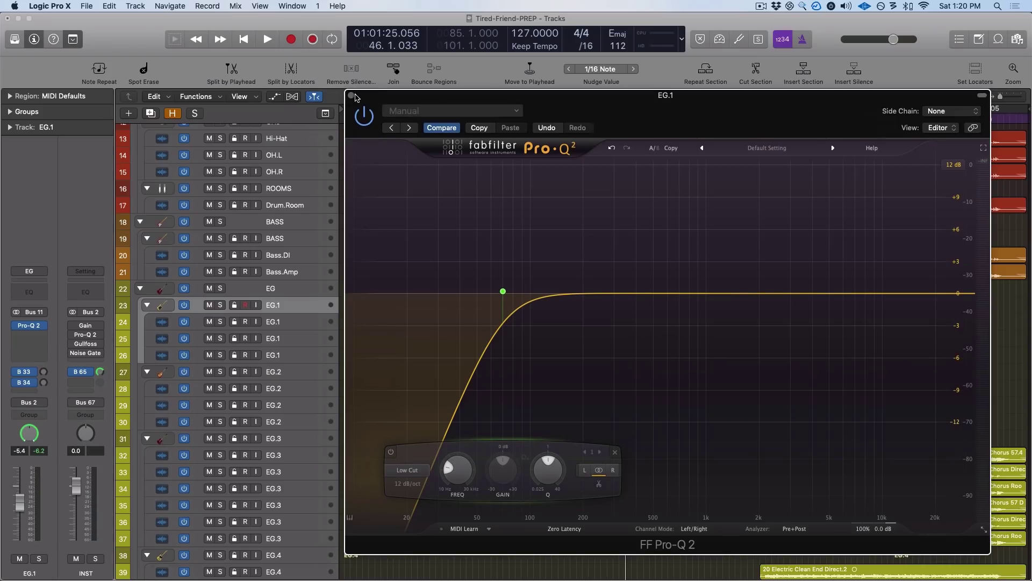
click(354, 100)
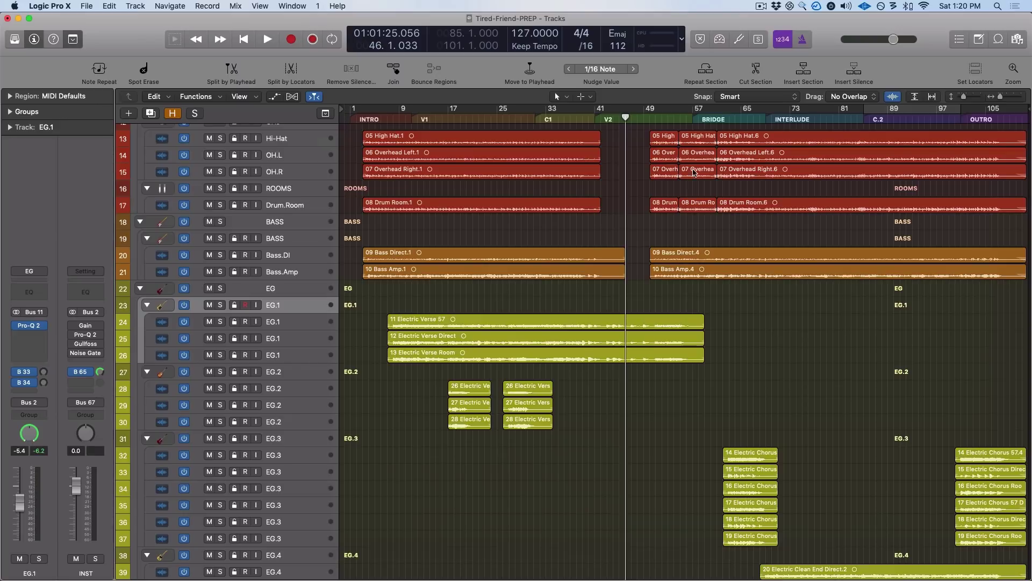
Look over the arrangement from drums to background vocals, moving the playhead to about bar 70.
scroll(656, 129, up, 5)
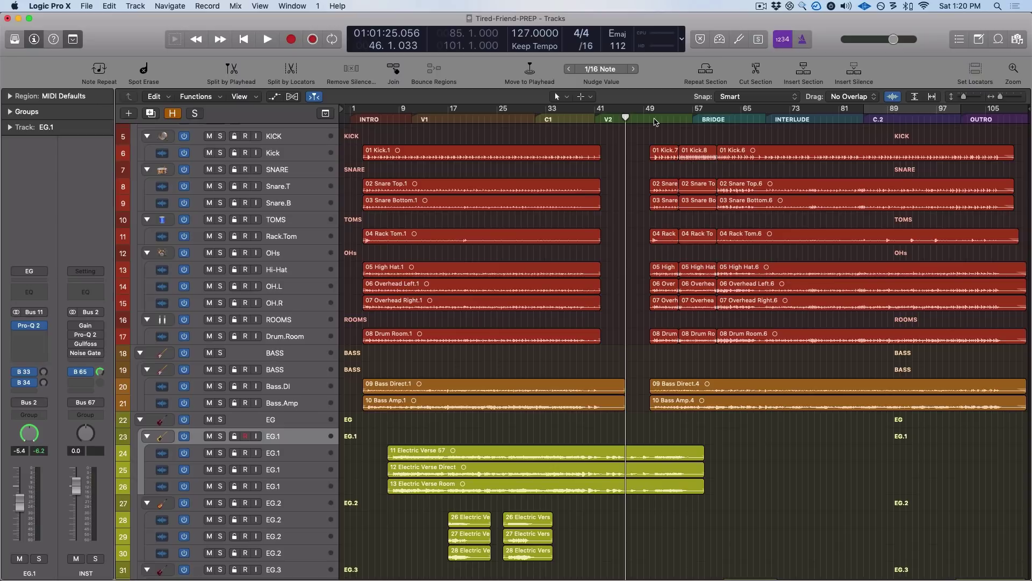
scroll(608, 186, down, 12)
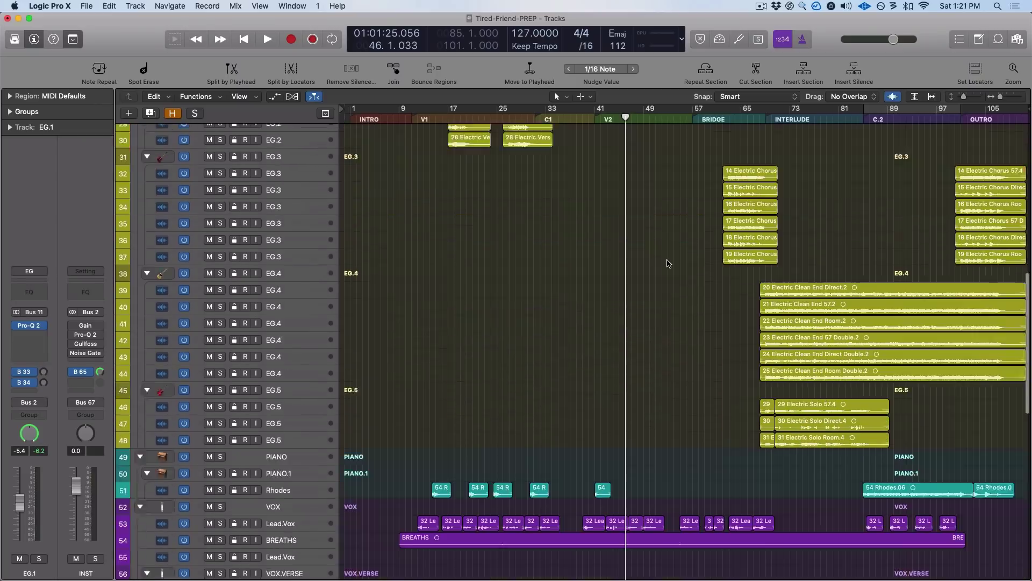
scroll(791, 178, down, 1)
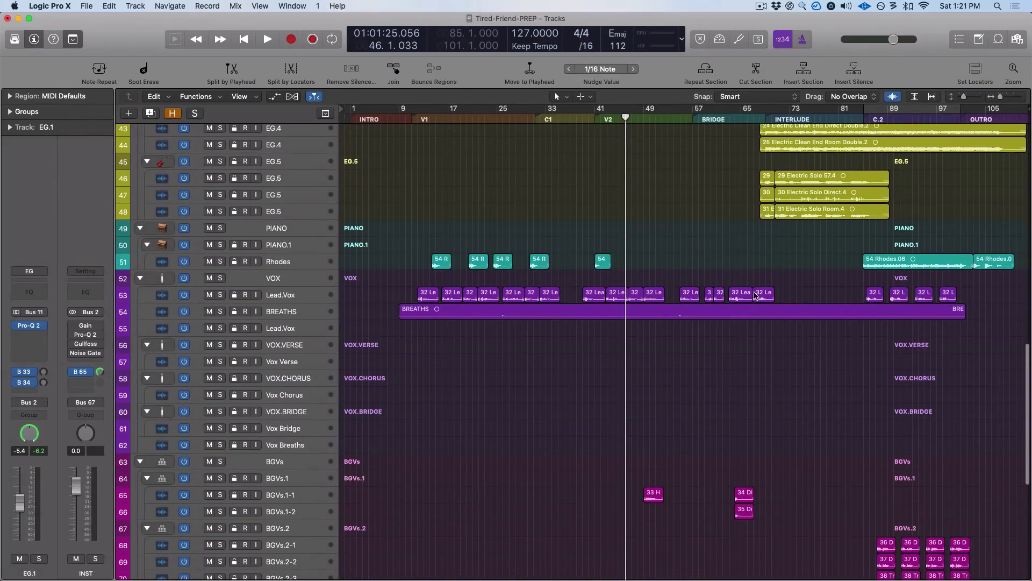
scroll(755, 295, down, 3)
scroll(752, 288, up, 10)
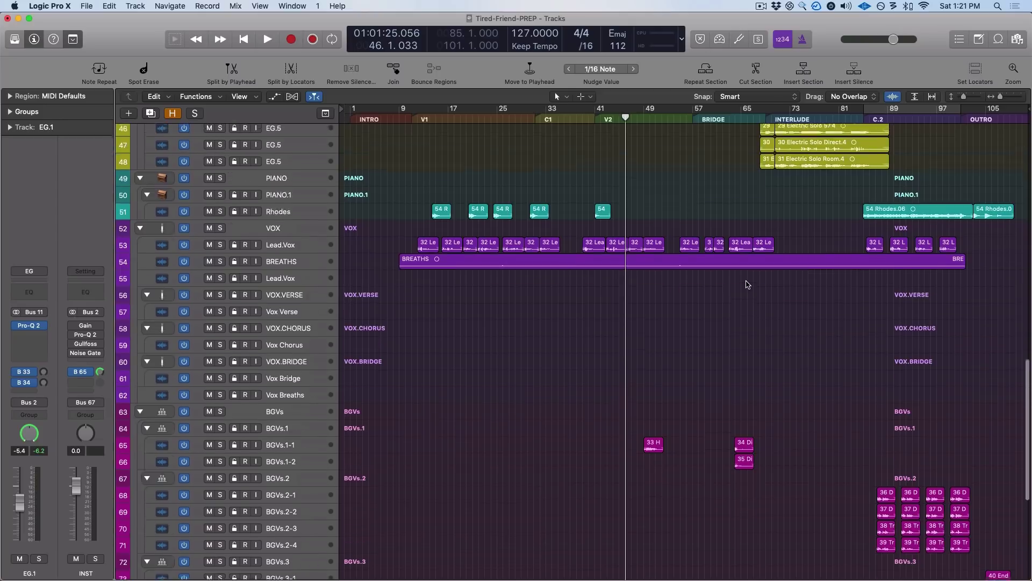
click(775, 109)
scroll(878, 214, up, 4)
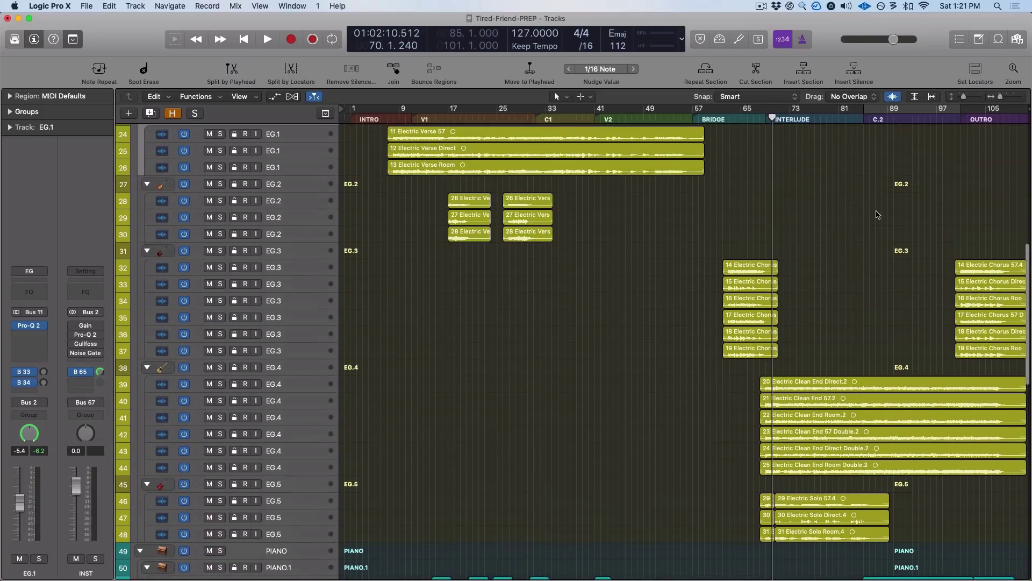
scroll(301, 364, up, 4)
Solo the EG.1 stack and audition the verse guitar in the cycle from bar 20 to 23.
key(space)
key(s)
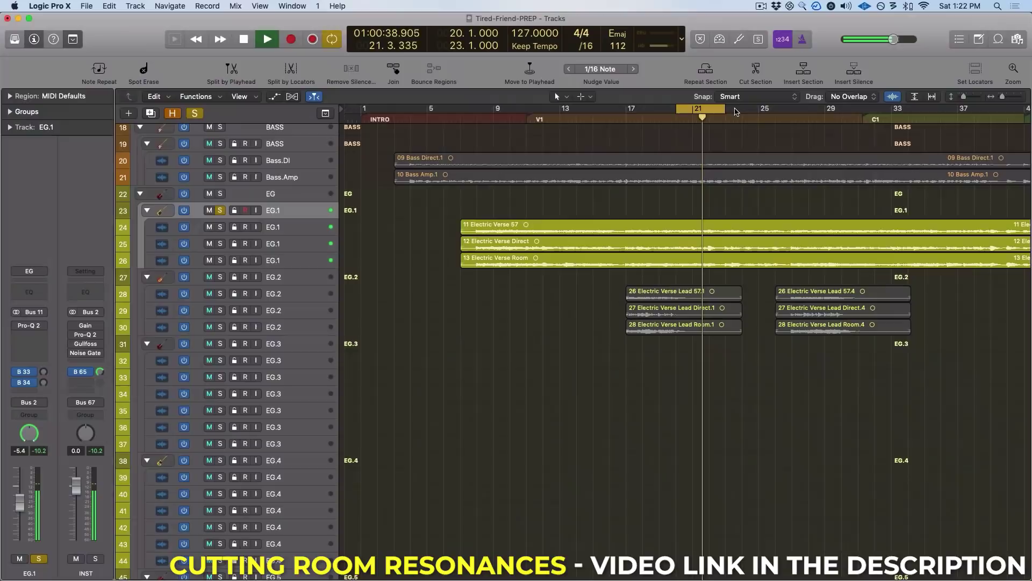
key(space)
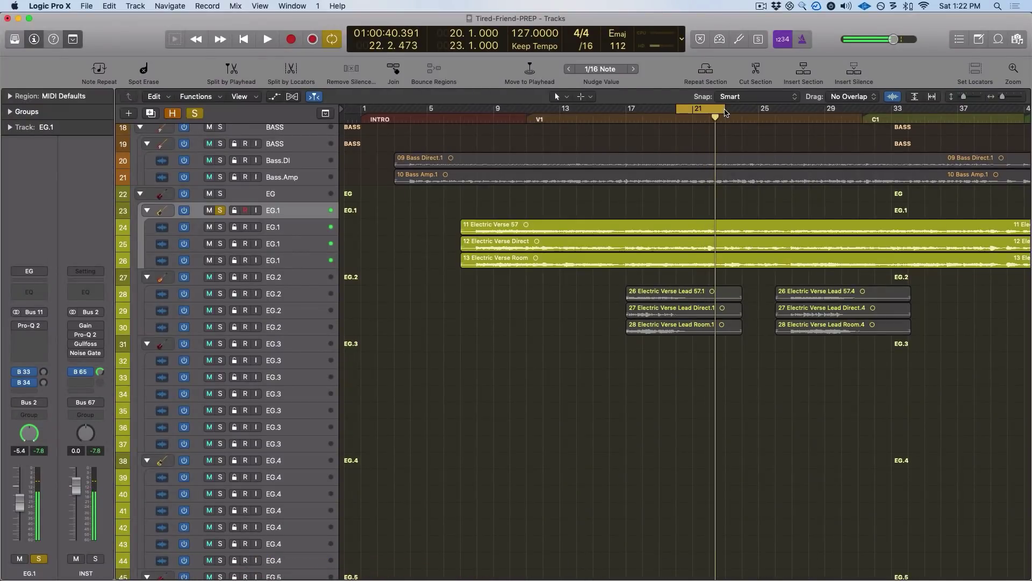
Show the EG.1 equalizer window and listen to the looped guitar with the narrow bell band bypassed.
key(v)
drag(737, 196, 543, 247)
right_click(615, 224)
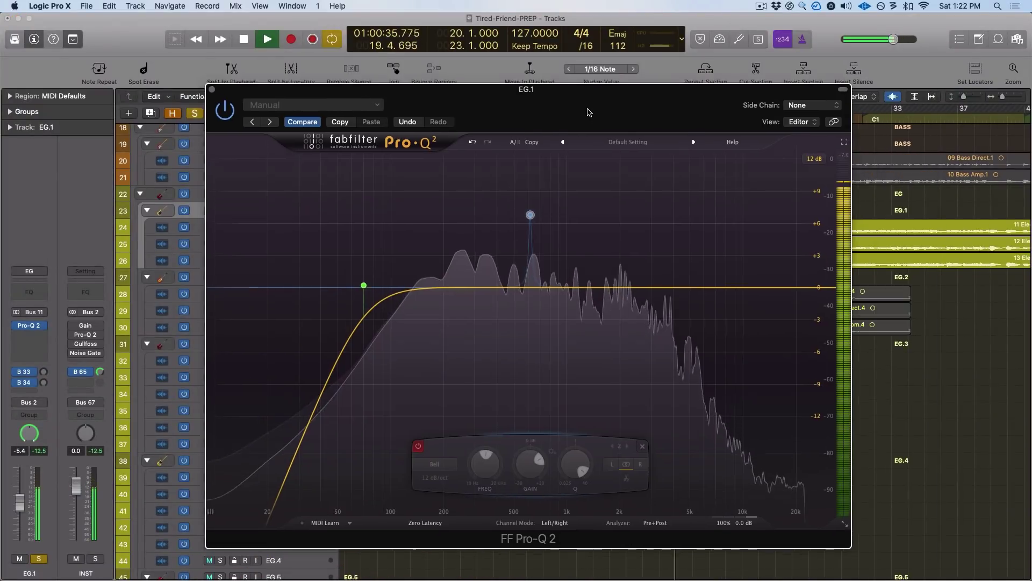
drag(588, 112, 591, 120)
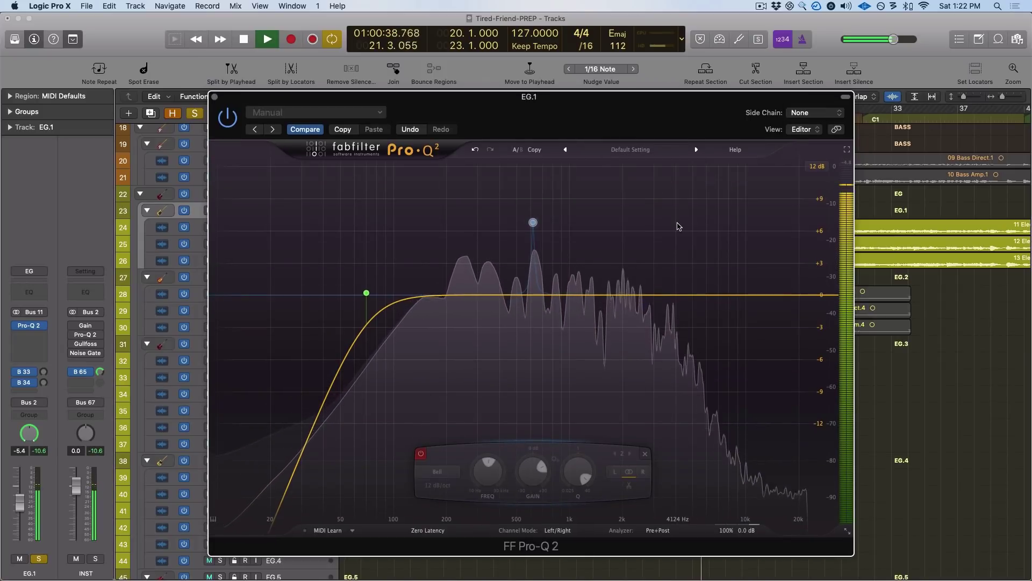
key(space)
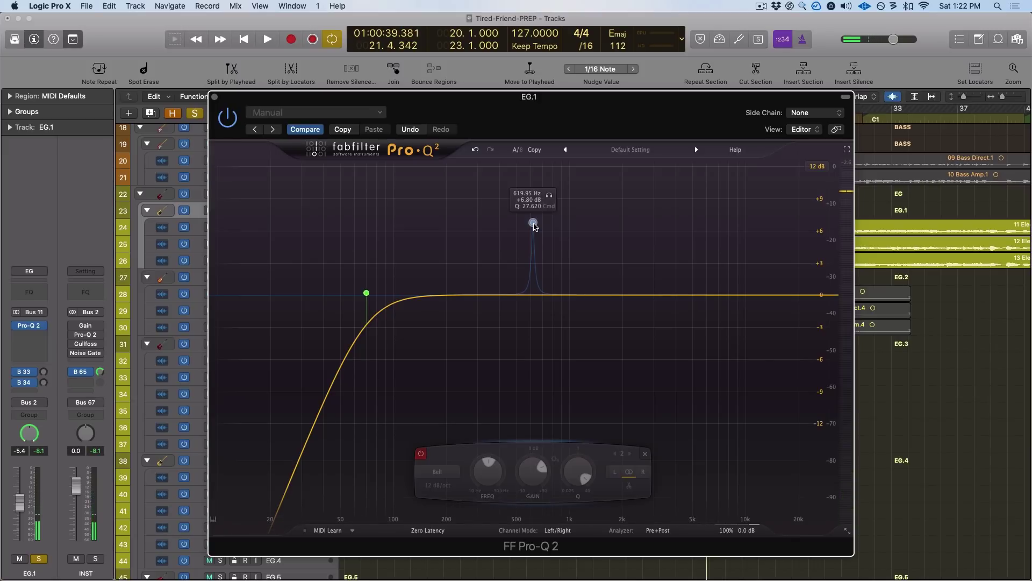
Enable the narrow bell band at about 620 Hz and audition that resonance in isolation.
right_click(533, 224)
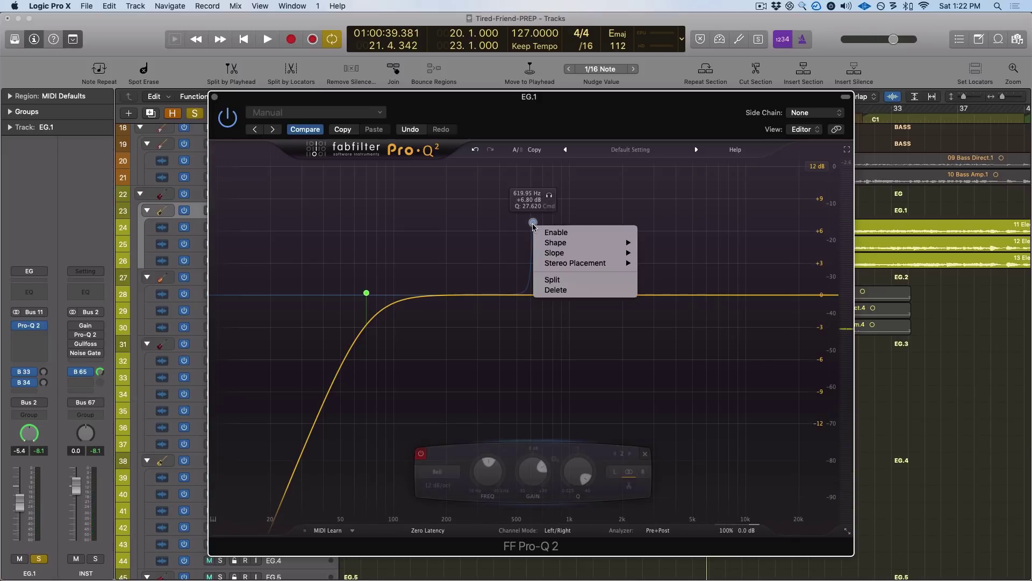
click(542, 232)
key(space)
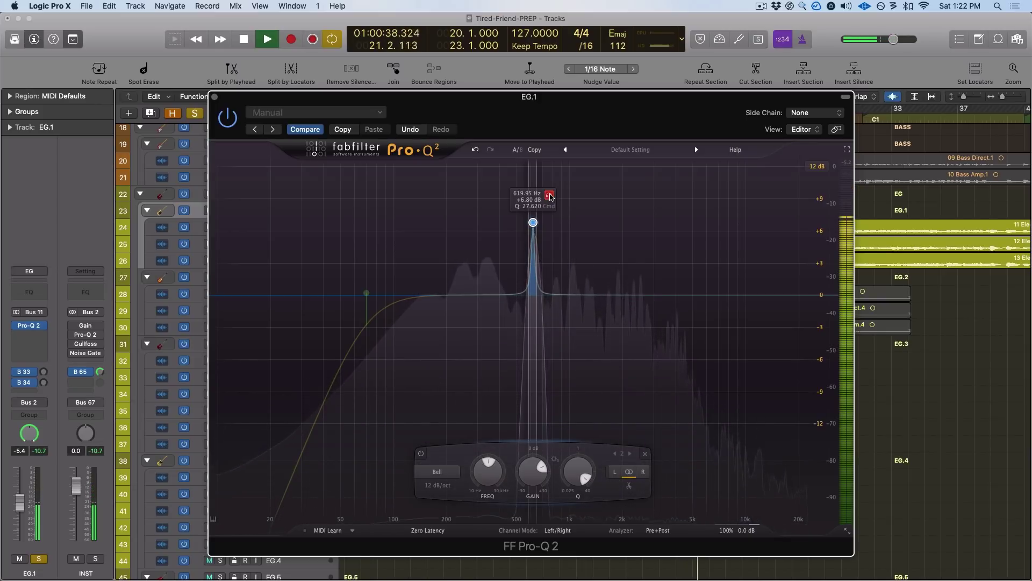
key(space)
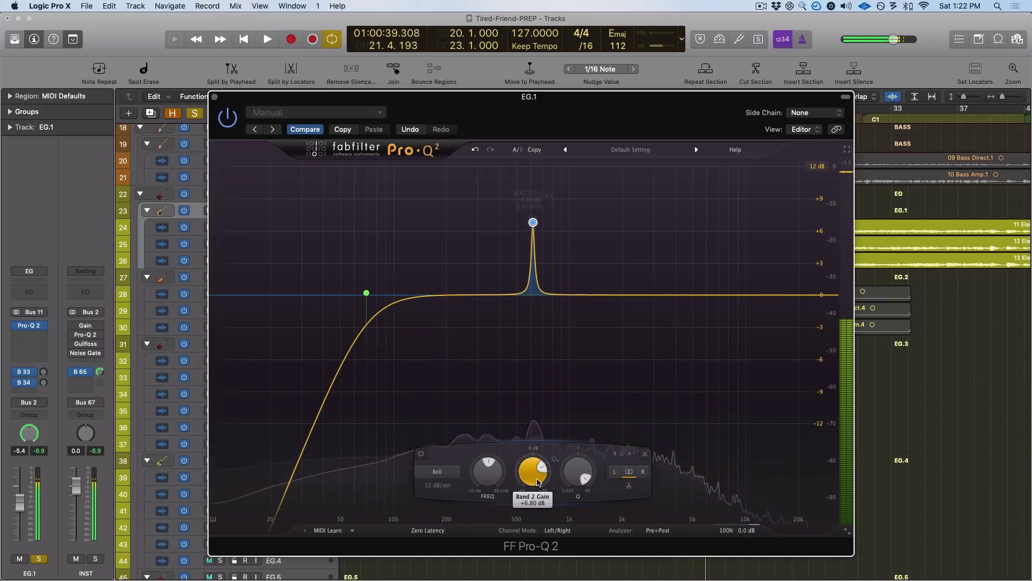
Turn the 620 Hz bell boost into a cut of about -13.95 dB while listening to the loop.
drag(541, 483, 532, 564)
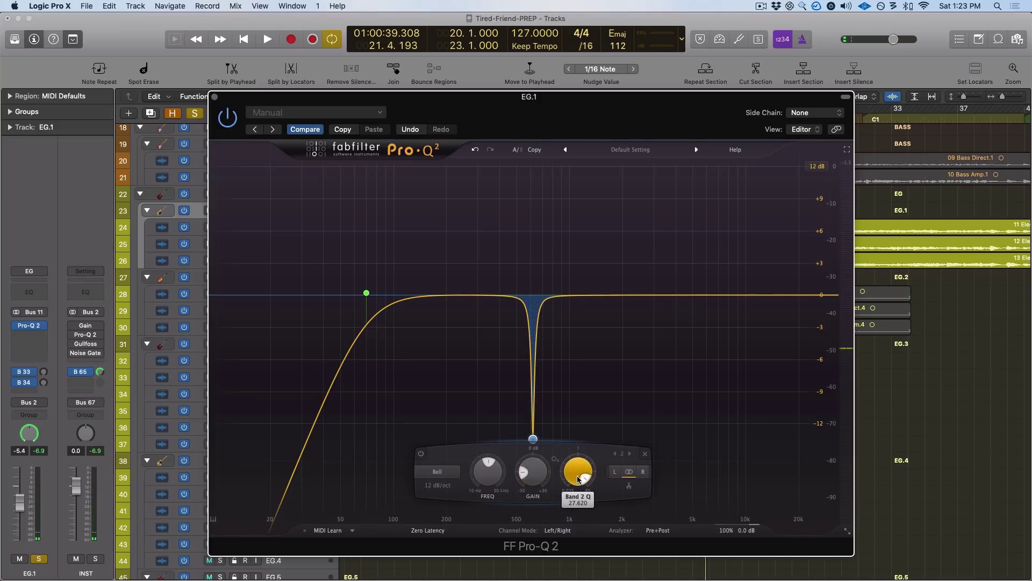
key(space)
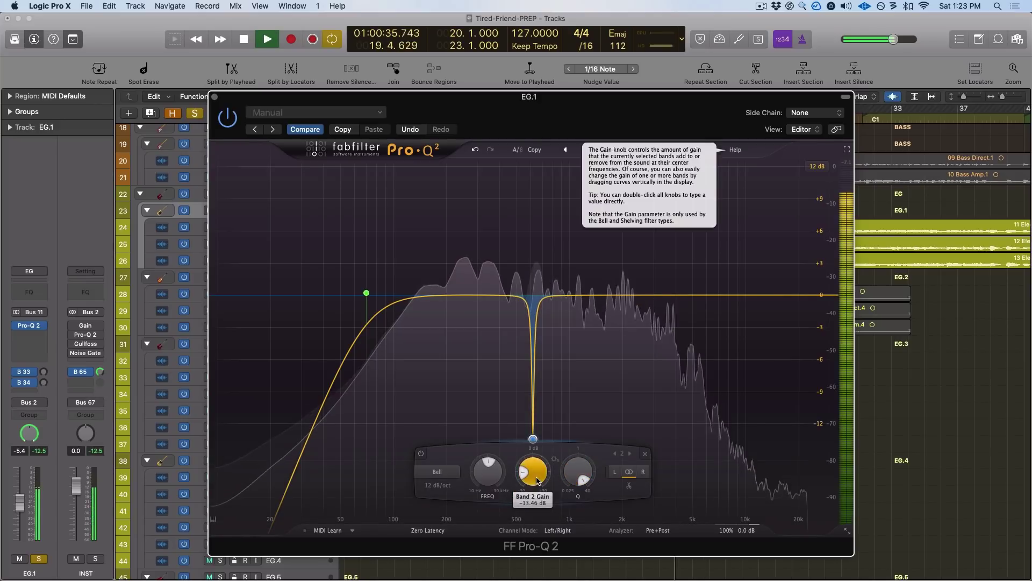
drag(535, 477, 535, 480)
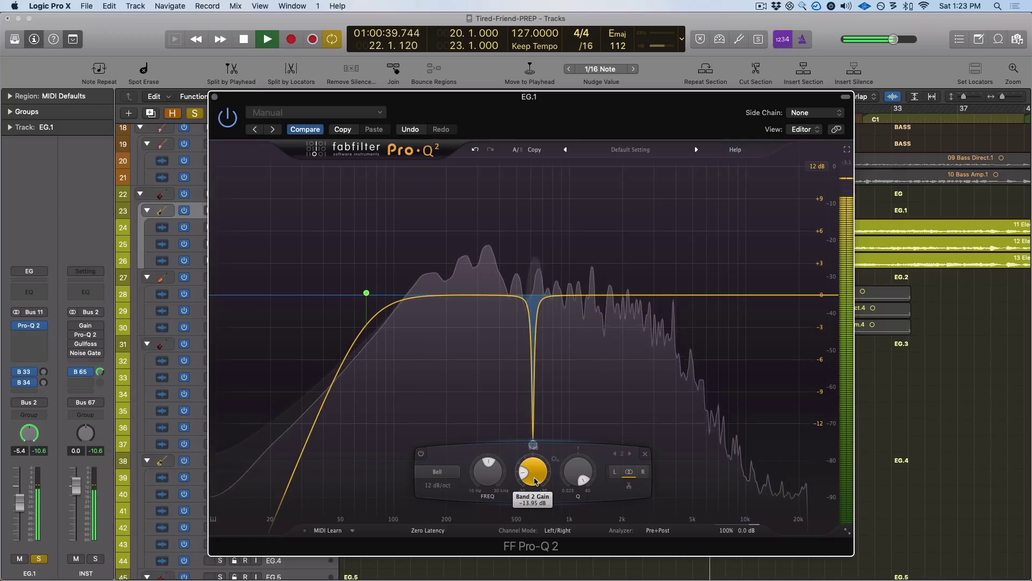
Reposition the EG.1 equalizer window, restart the looped guitar, and select the low cut band.
key(space)
drag(488, 129, 453, 98)
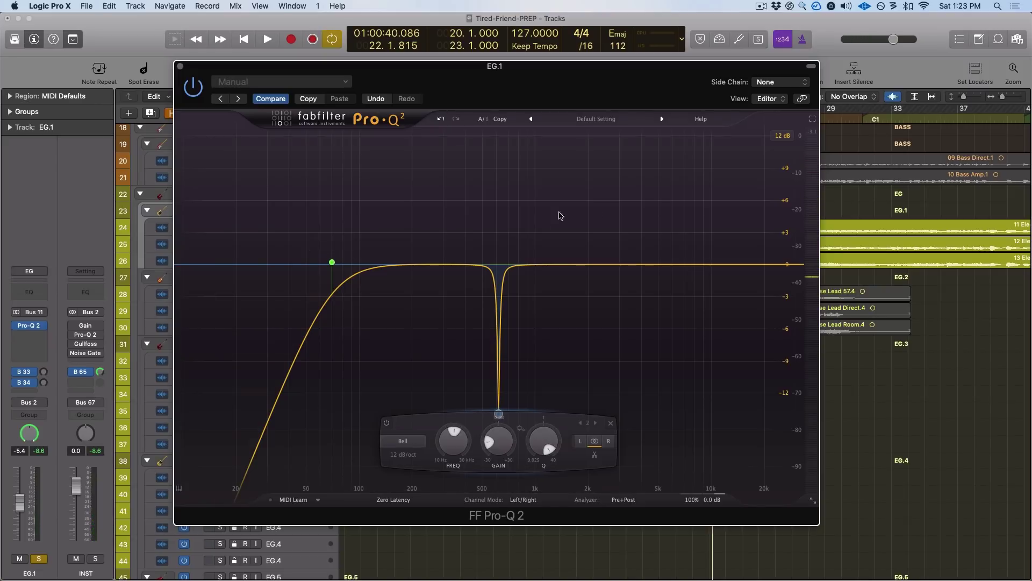
drag(542, 84, 602, 107)
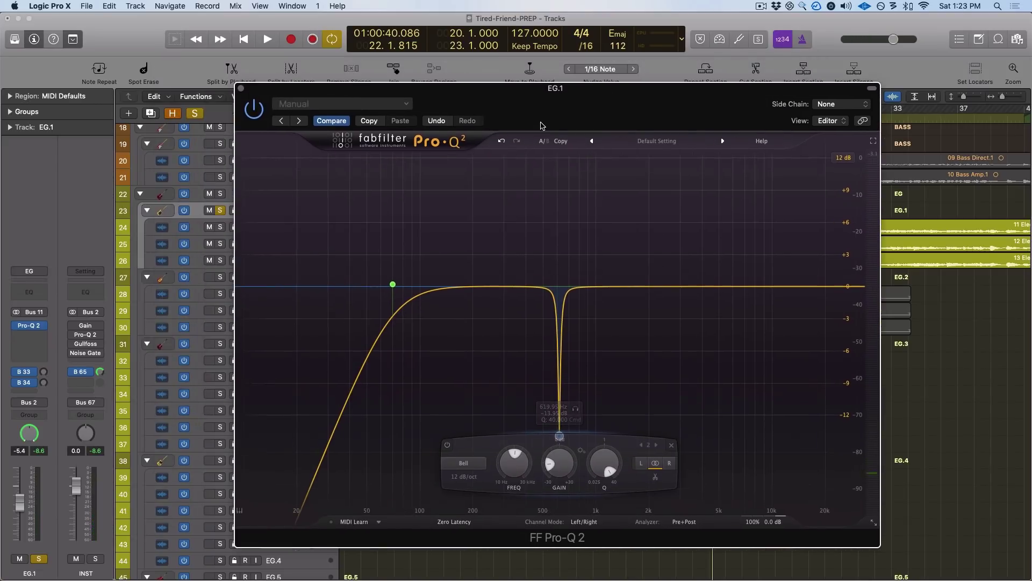
mouse_move(393, 286)
key(space)
click(393, 284)
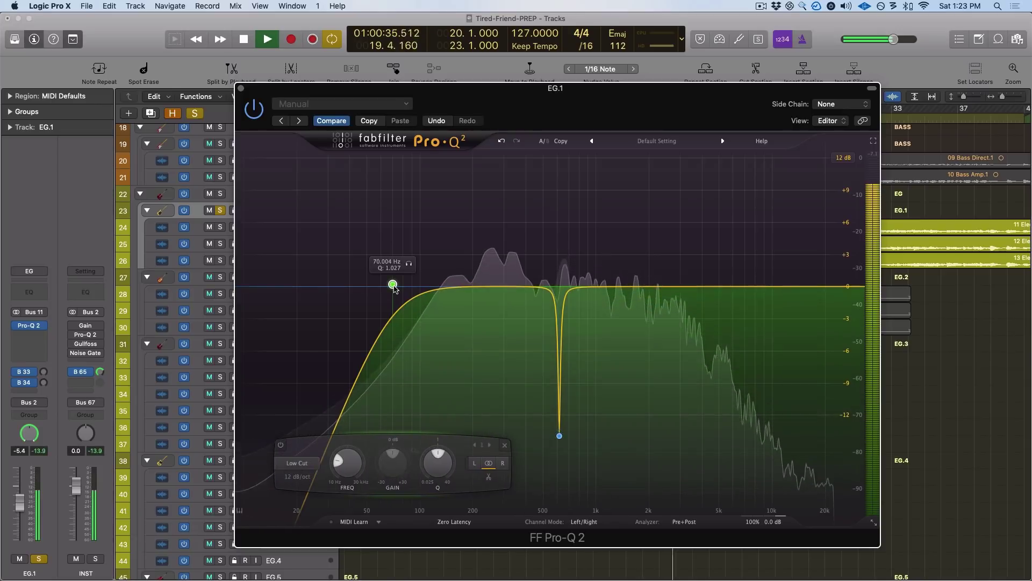
Compare the looped EG.1 guitar with the whole equalizer bypassed and enabled.
click(250, 108)
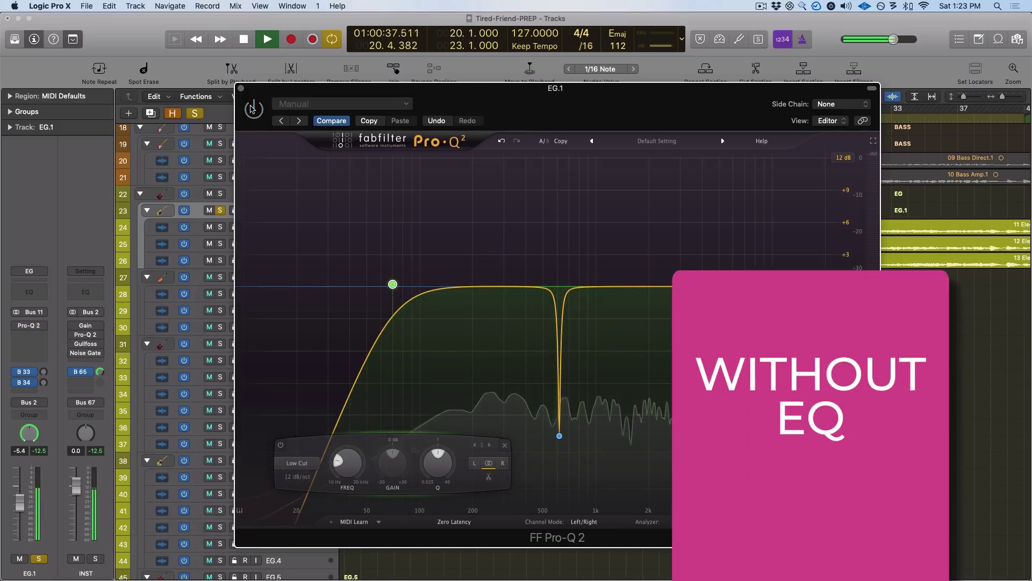
click(253, 110)
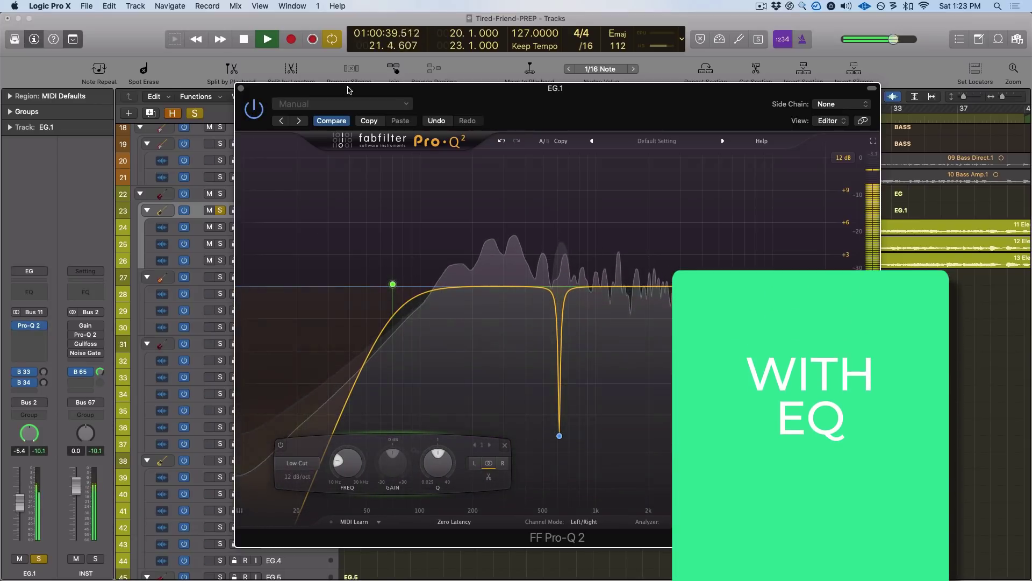
drag(349, 86, 339, 140)
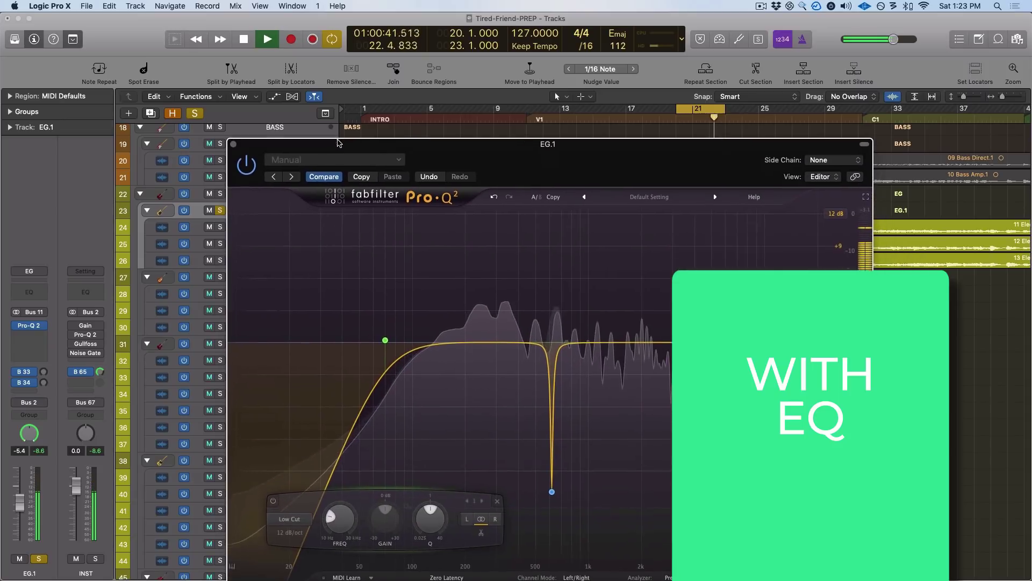
click(246, 165)
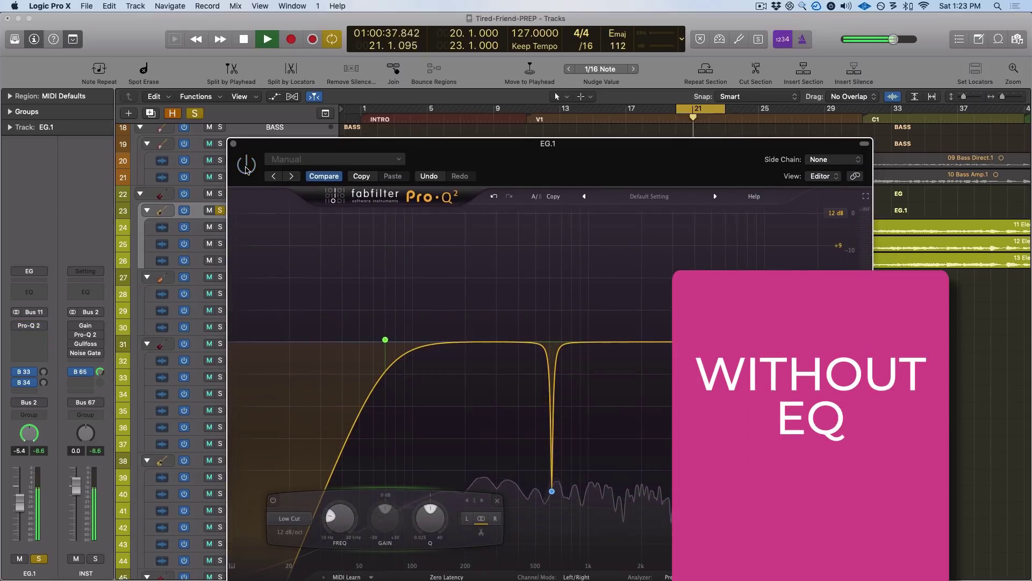
drag(251, 147, 239, 112)
key(space)
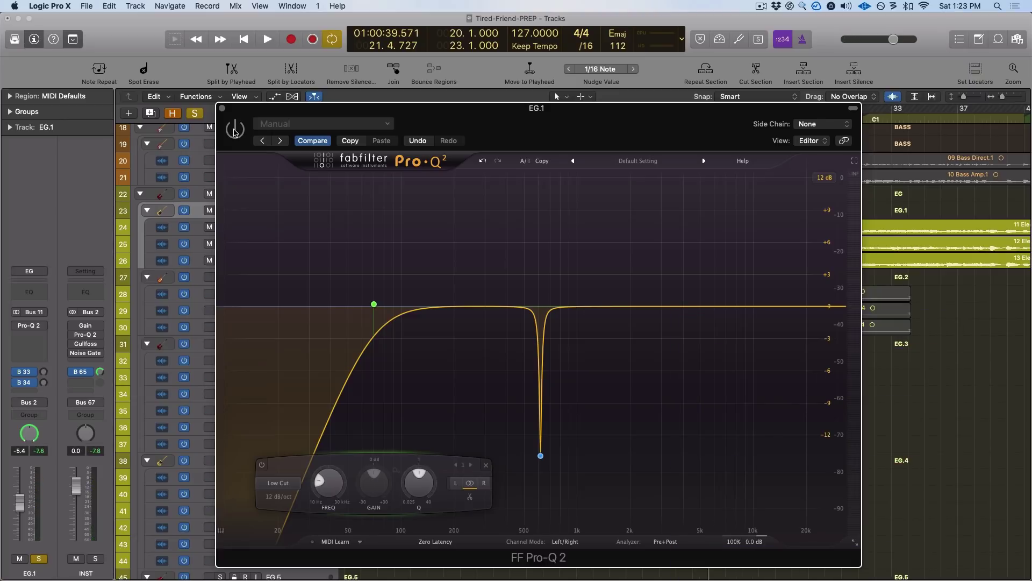
Replay the loop with the equalizer bypassed, re-enable it, stop playback, and close the equalizer window.
key(space)
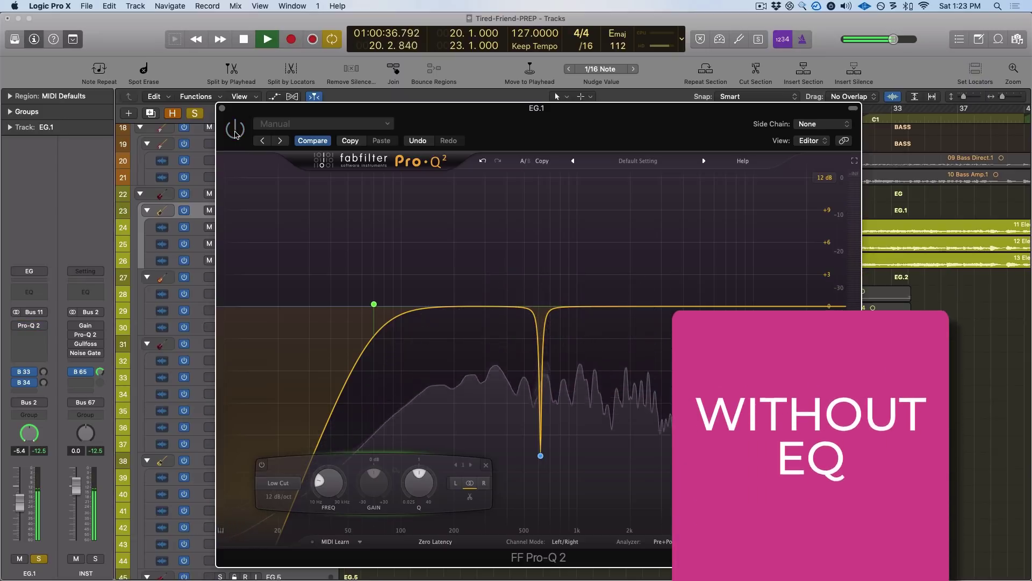
click(234, 130)
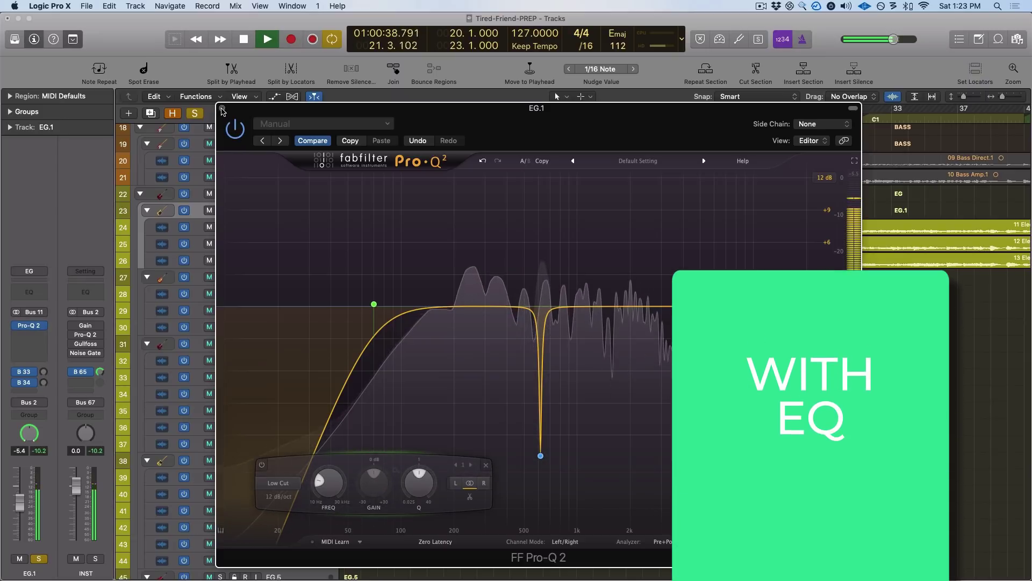
key(space)
click(222, 108)
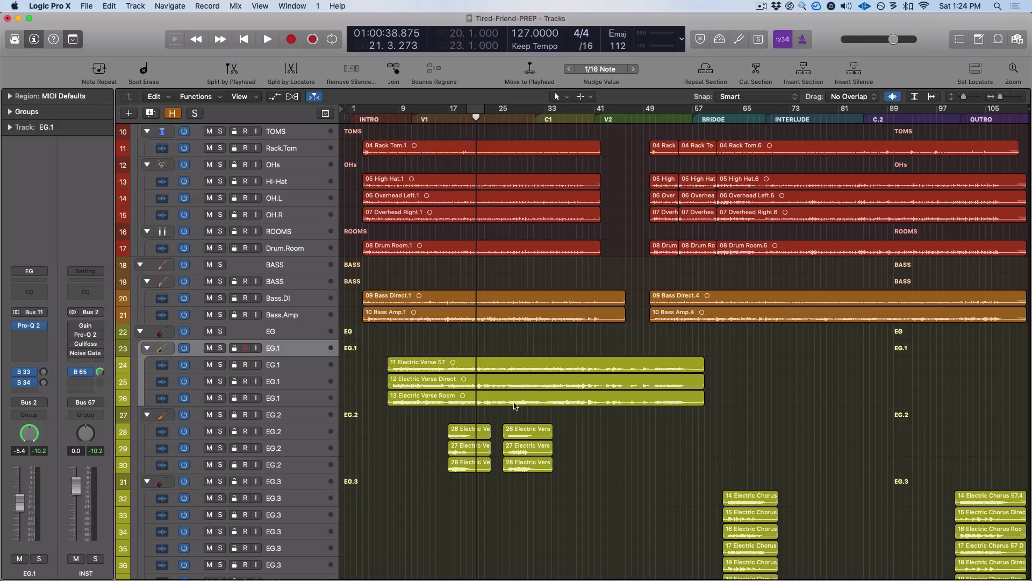
Show the mixer and load the user channel strip setting Editing - BALANCE Strip on the BASS stack channel.
scroll(526, 434, down, 5)
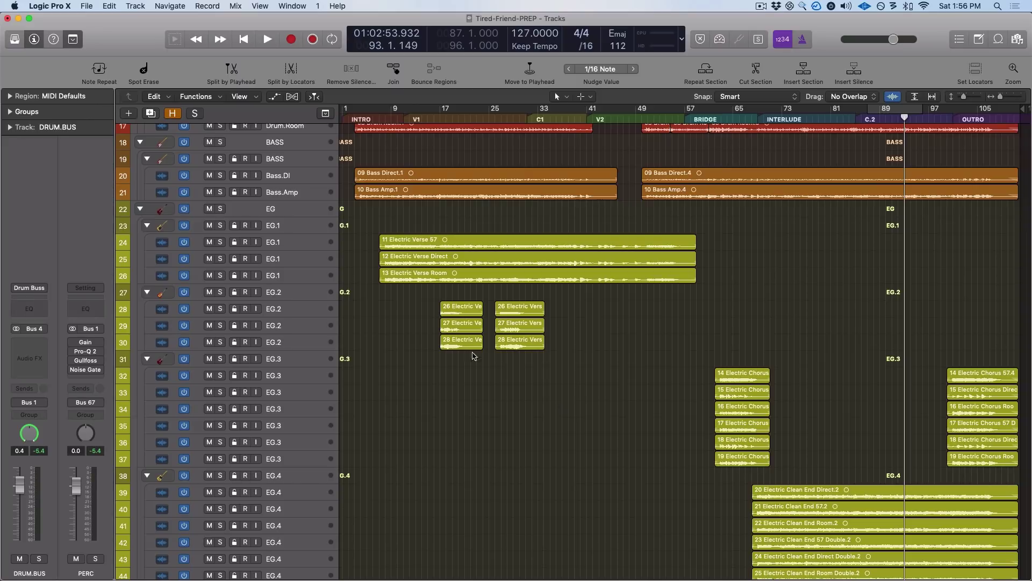
click(242, 243)
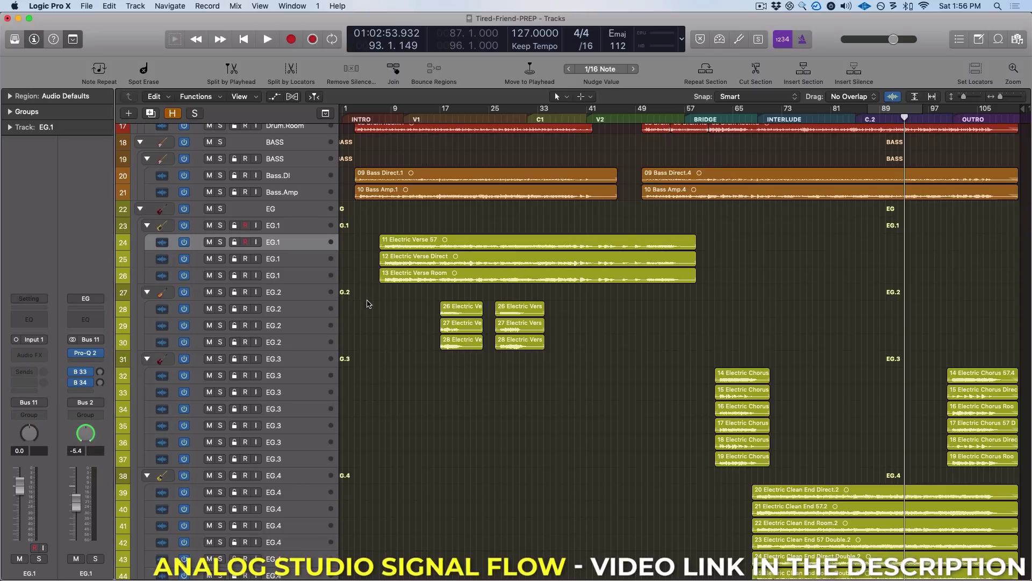
key(super+2)
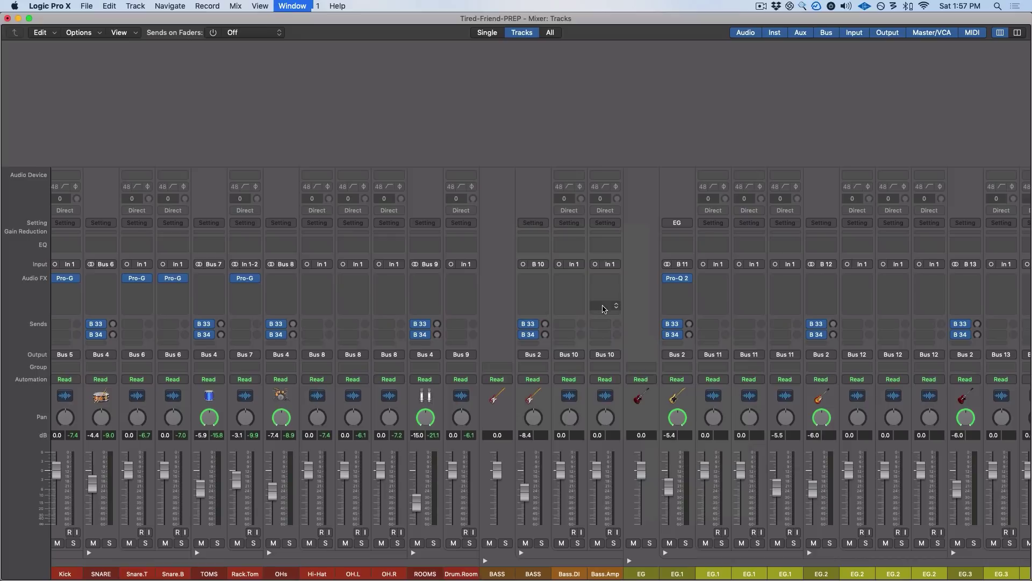
click(543, 221)
mouse_move(584, 352)
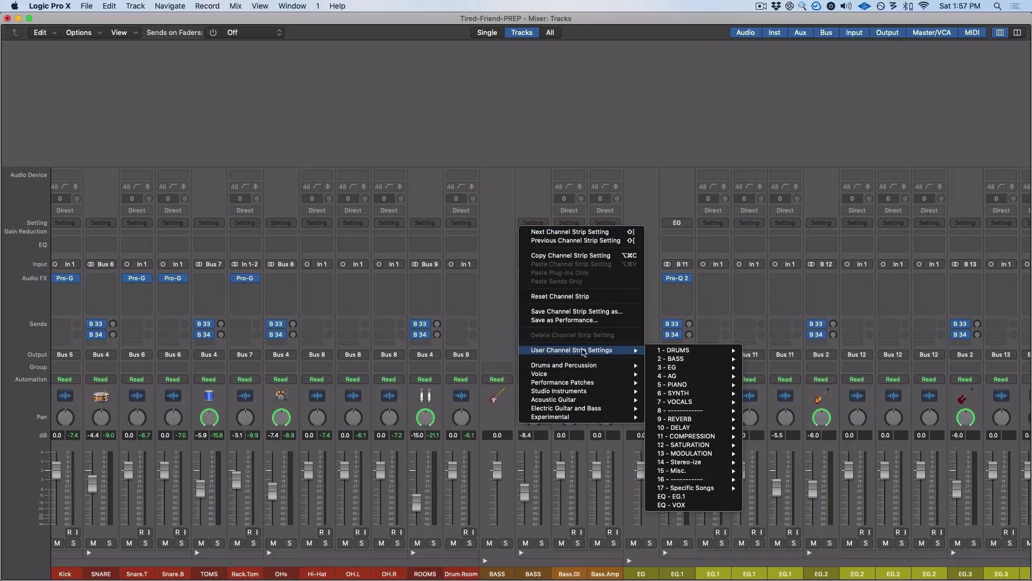
click(672, 358)
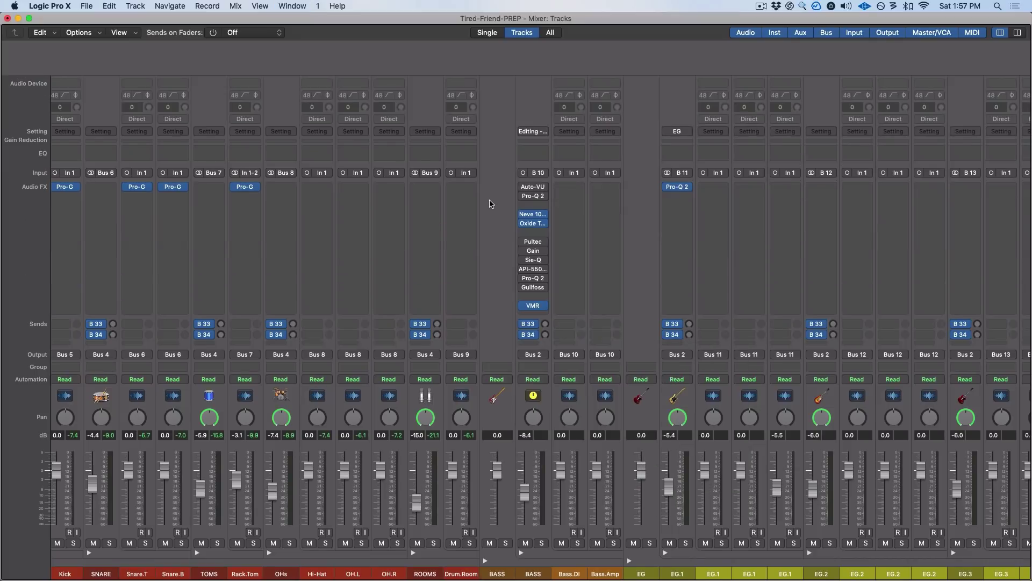
Load the Editing - BALANCE Strip setting on the ROOMS, OHs and TOMS stack channels.
click(429, 131)
mouse_move(451, 262)
click(672, 388)
click(209, 131)
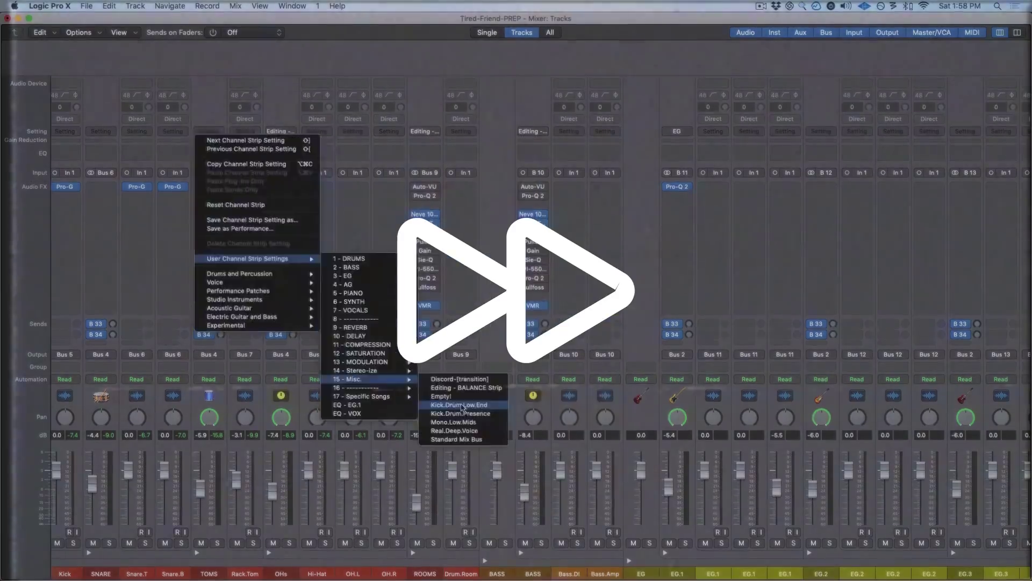
click(461, 388)
Load the Editing - BALANCE Strip setting on the remaining stack channels, including the electric guitars and background vocals.
click(533, 131)
click(779, 404)
click(839, 131)
click(691, 387)
click(596, 206)
click(694, 131)
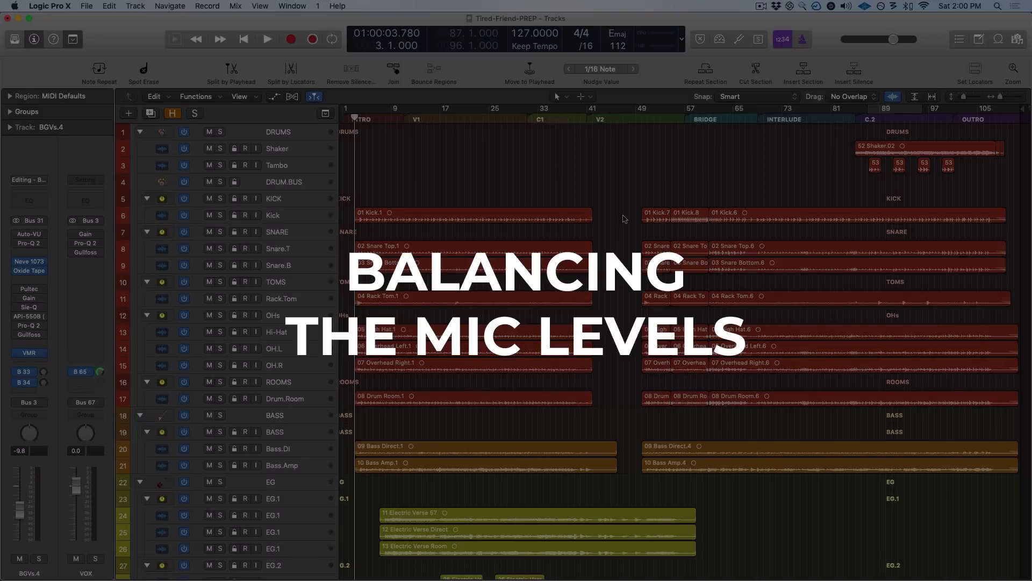
Set the cycle from bar 8 to 18, select the Electric Verse 57 track, and show it in the mixer.
scroll(596, 222, down, 3)
scroll(452, 228, down, 5)
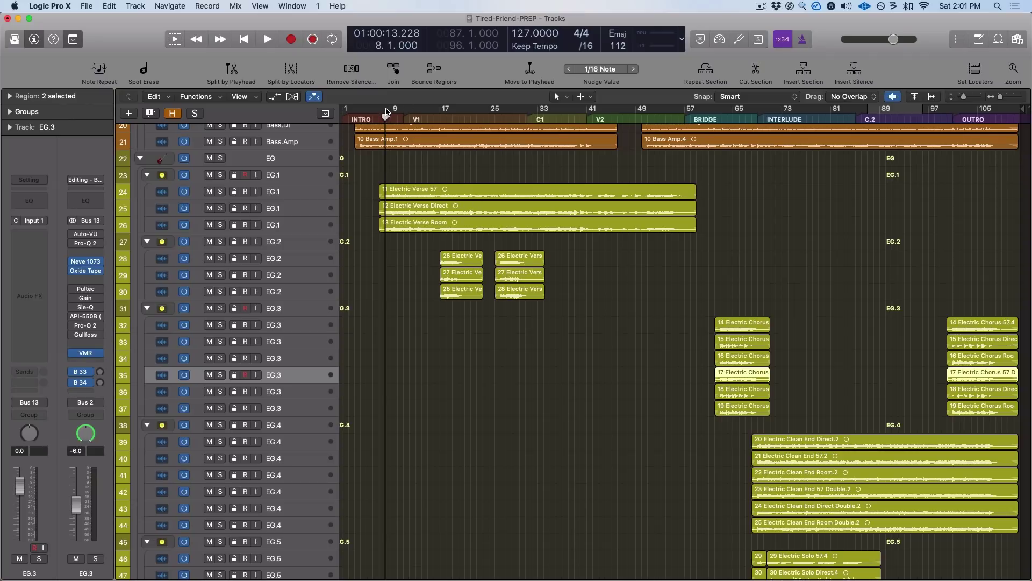
drag(386, 111, 445, 110)
click(297, 195)
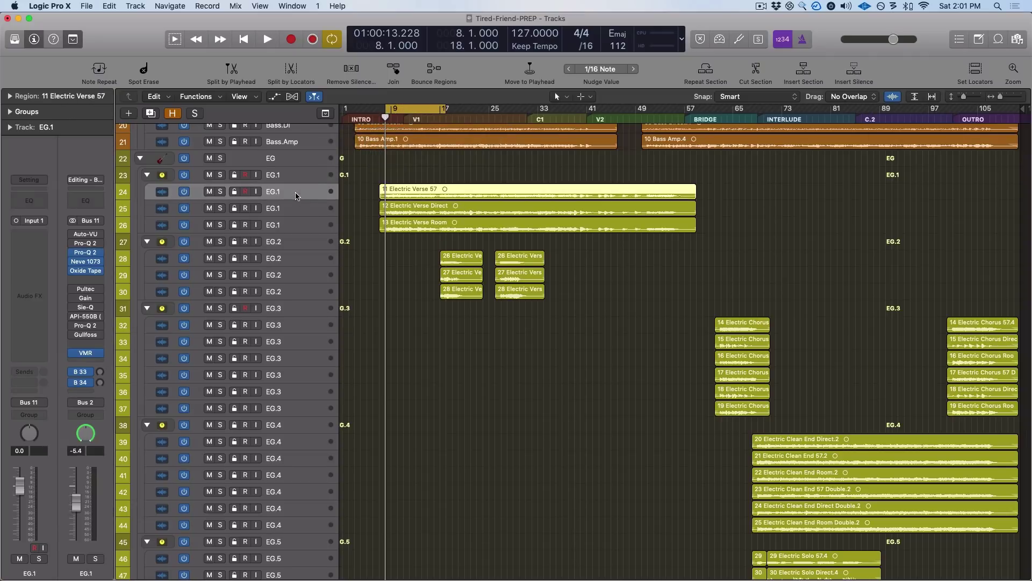
key(super+2)
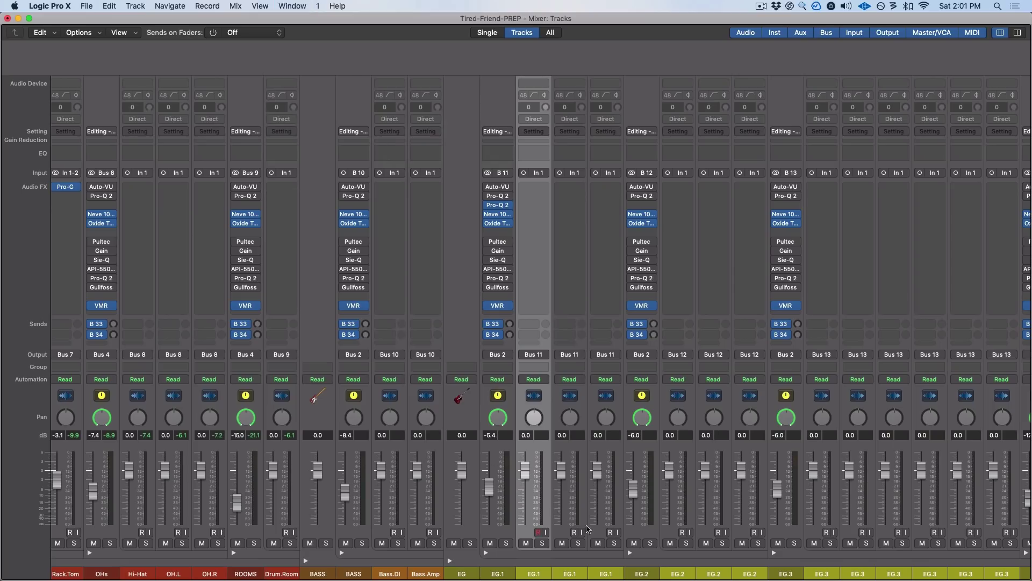
Select the three mic channels inside the EG.1 stack and pull their faders all the way down together.
click(561, 573)
click(597, 574)
click(568, 574)
click(538, 573)
click(570, 573)
click(598, 573)
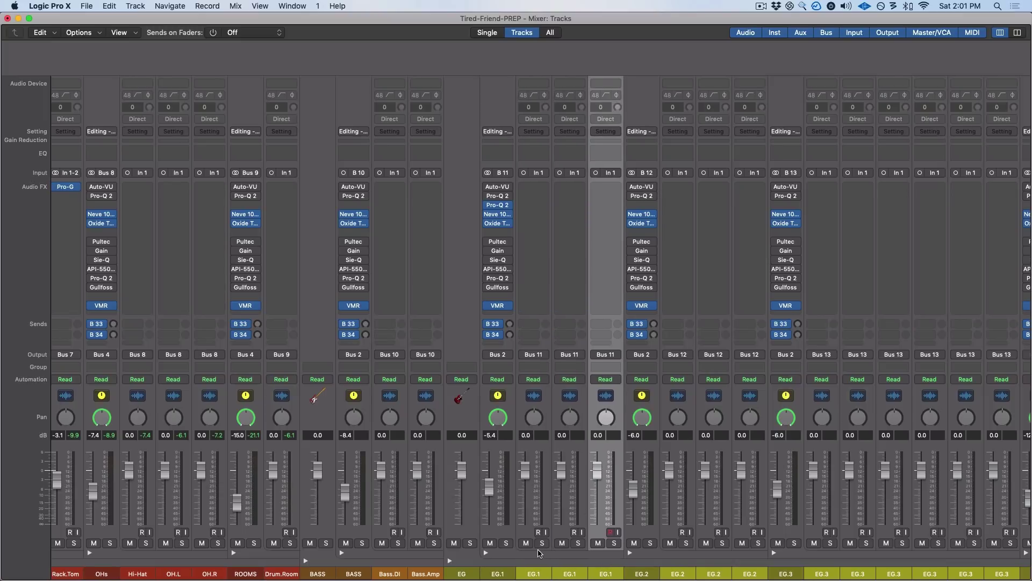
shift+click(535, 573)
drag(524, 477, 524, 521)
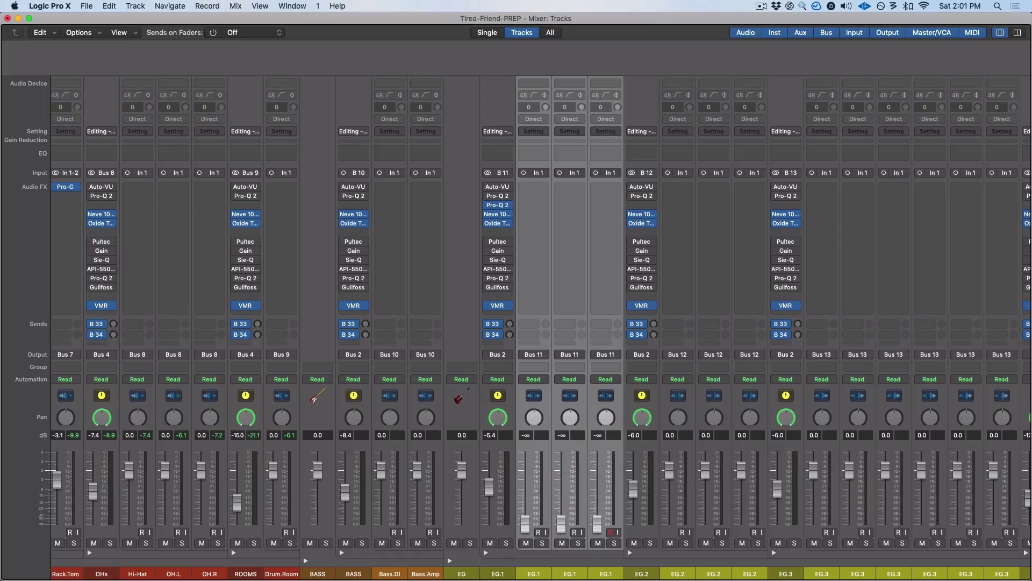
Solo the EG.1 stack and balance its 57, direct and room channels to -0.2, -7.6 and -14.8 dB.
click(533, 573)
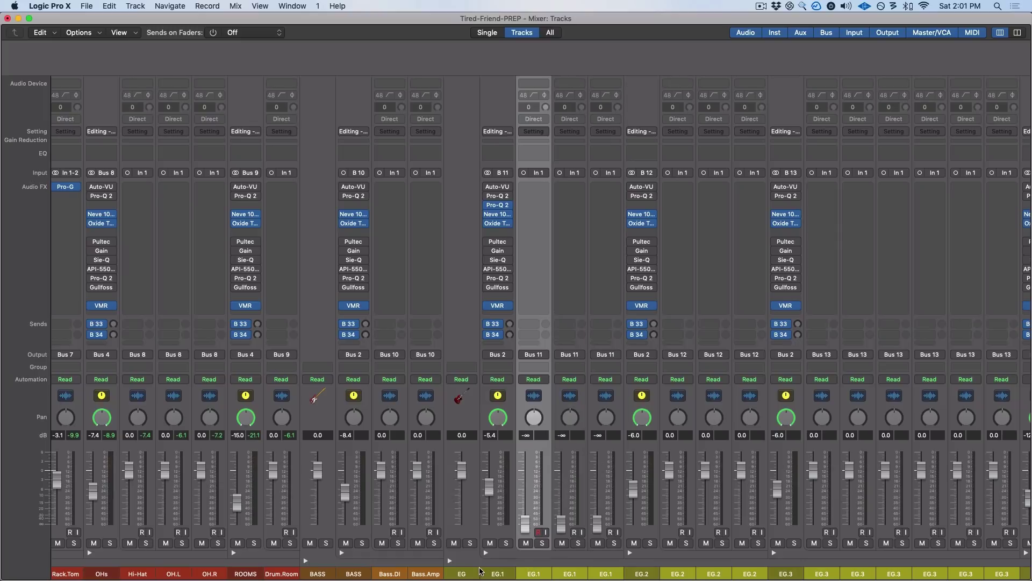
click(504, 543)
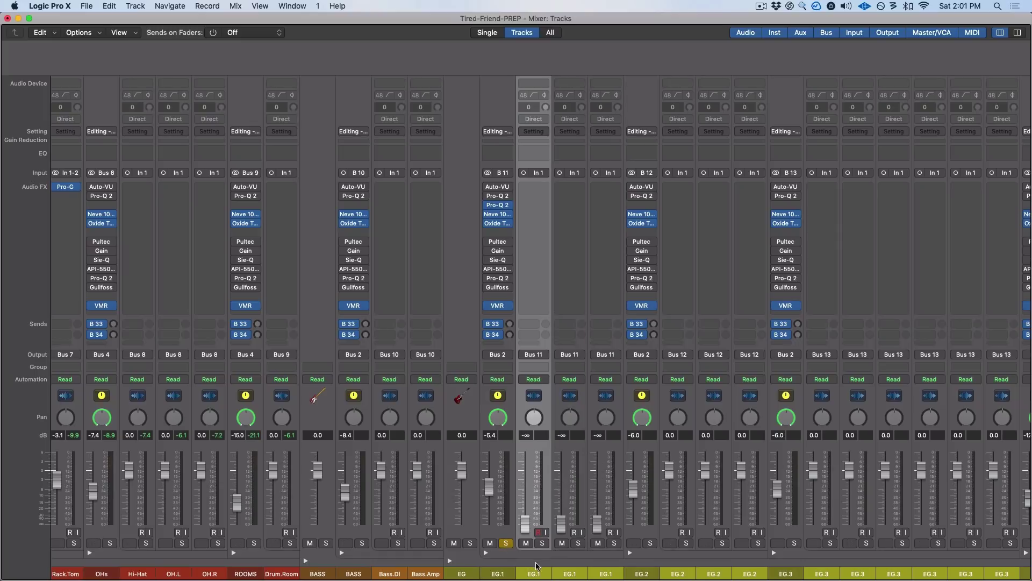
drag(525, 526, 517, 403)
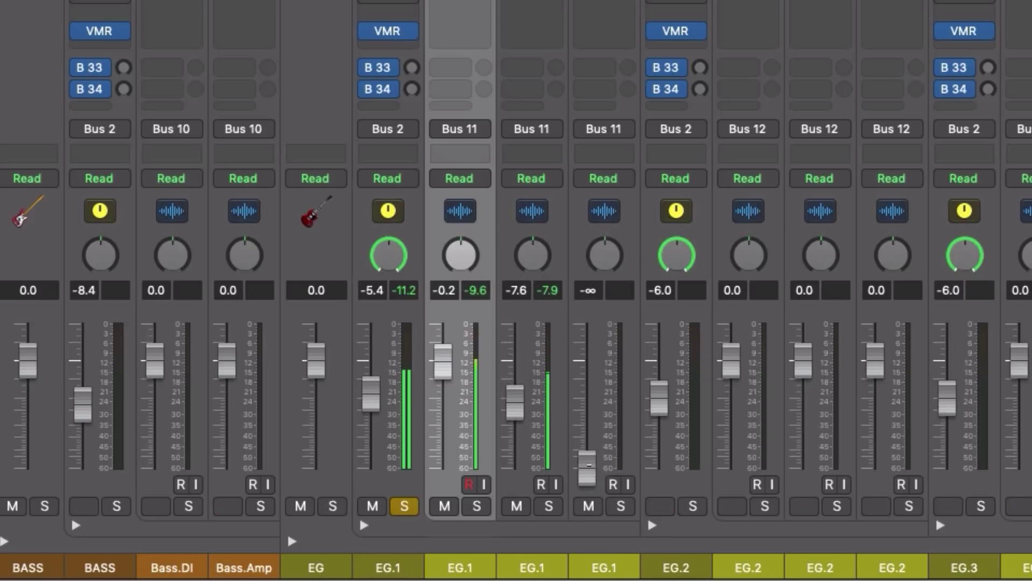
drag(587, 466, 582, 435)
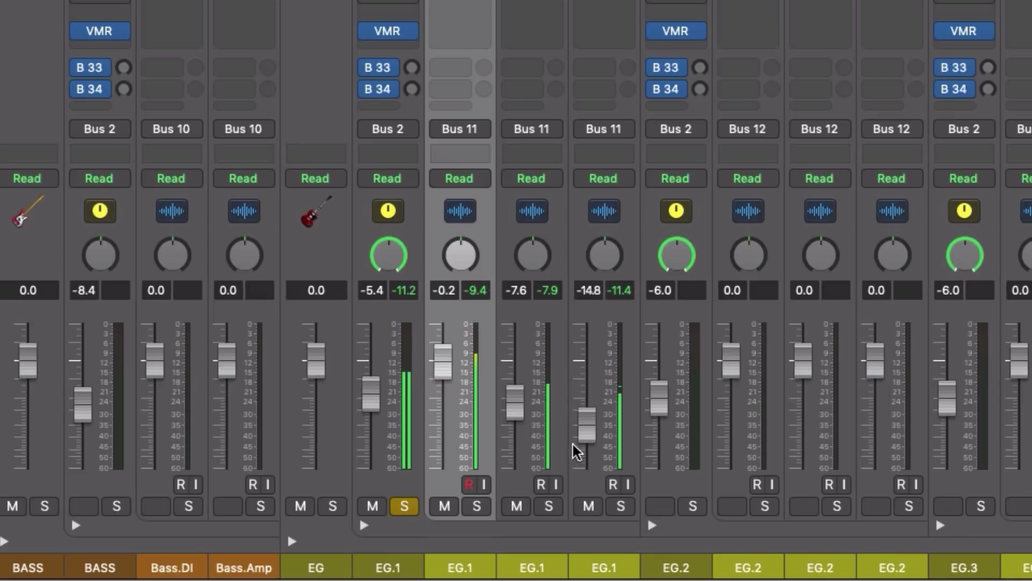
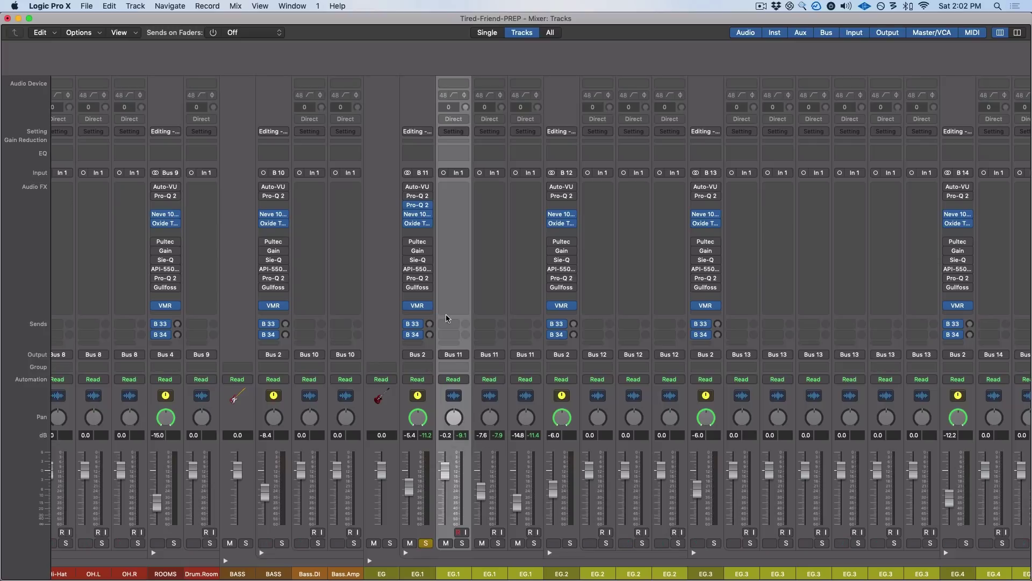
Pan the EG.1 direct and room channels to +63, and the 57 channel first to -64 and finally to about -23.
key(super+1)
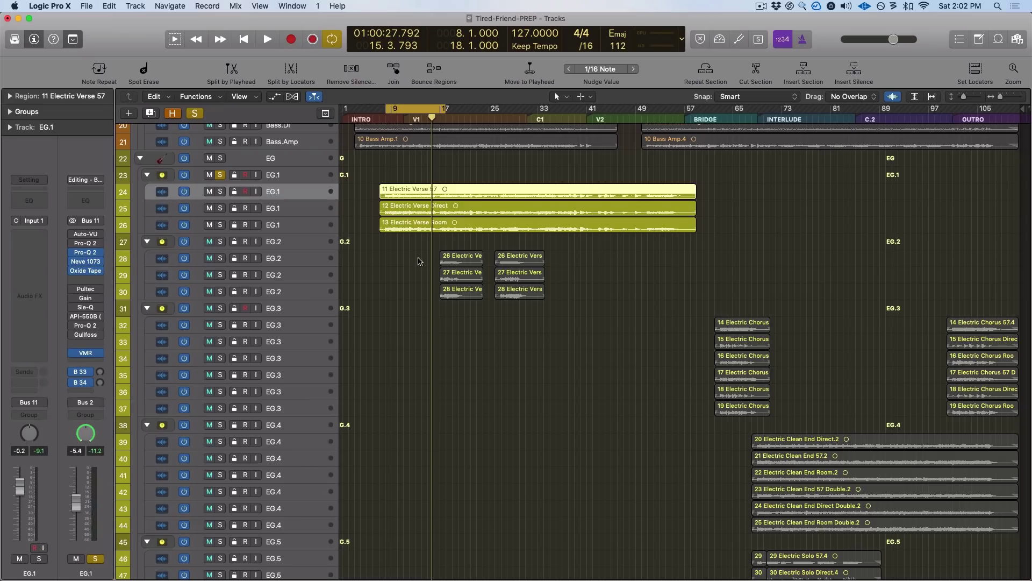
key(super+2)
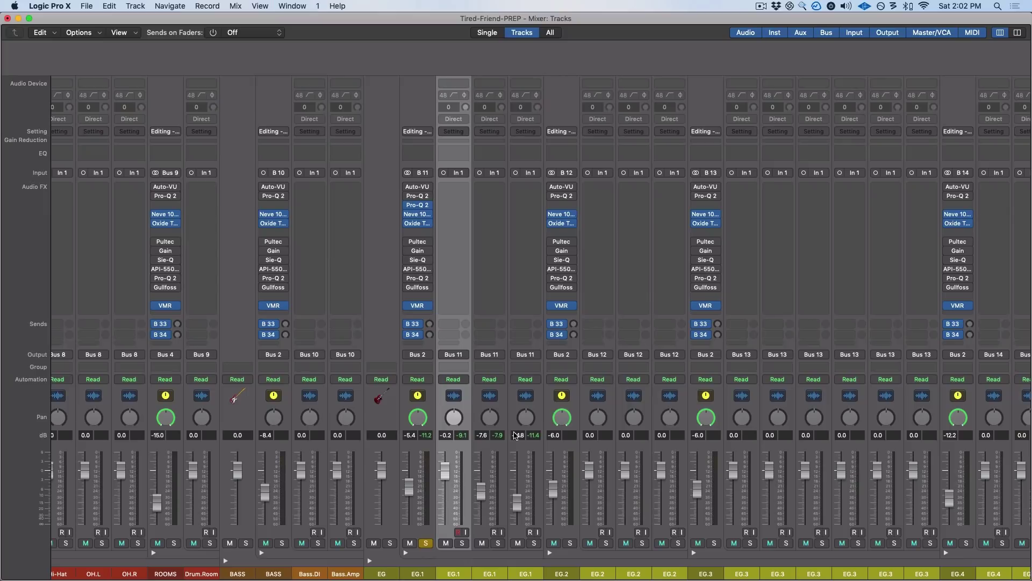
drag(459, 418, 457, 511)
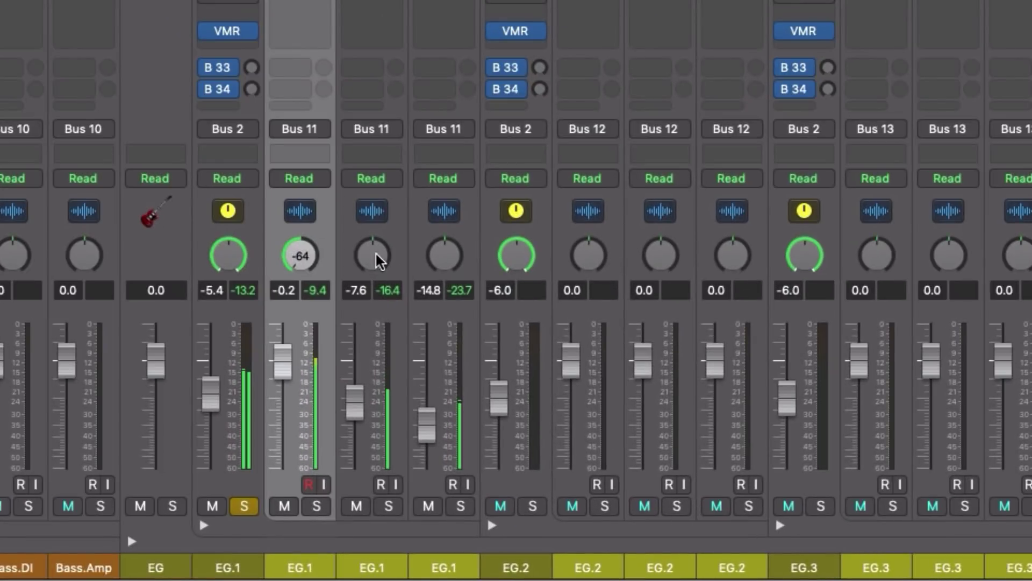
drag(376, 259, 386, 146)
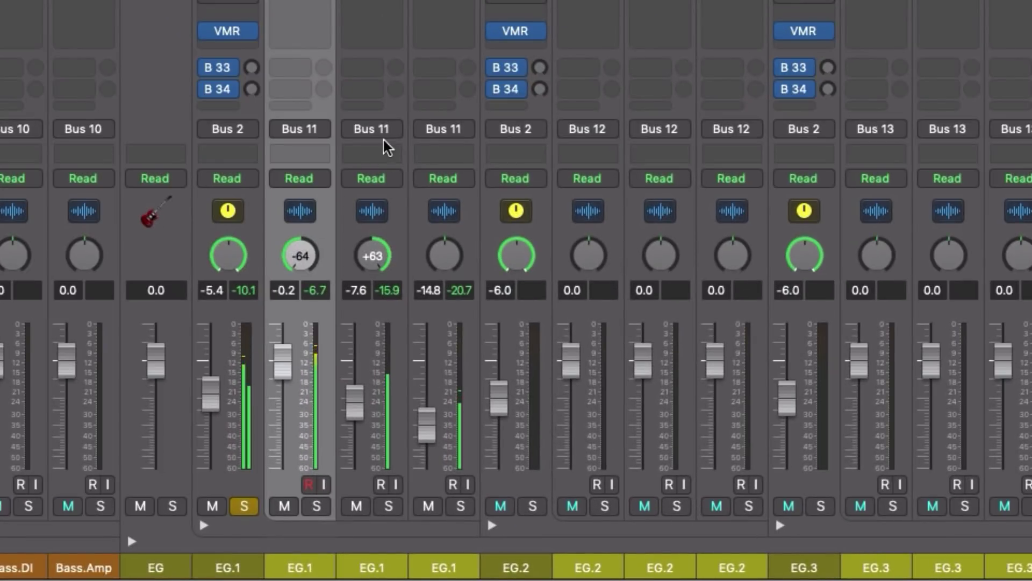
drag(447, 258, 463, 6)
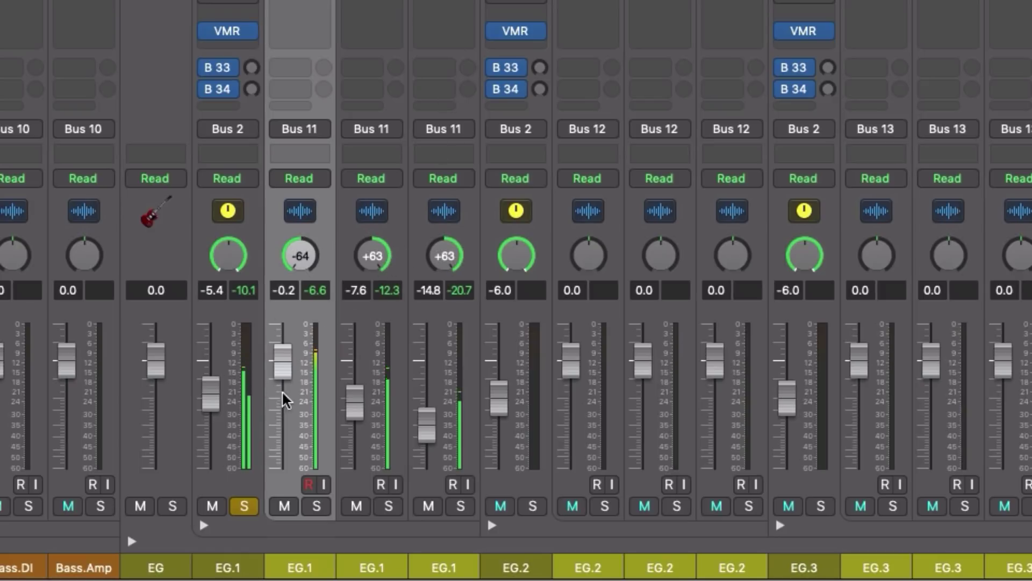
drag(301, 252, 300, 175)
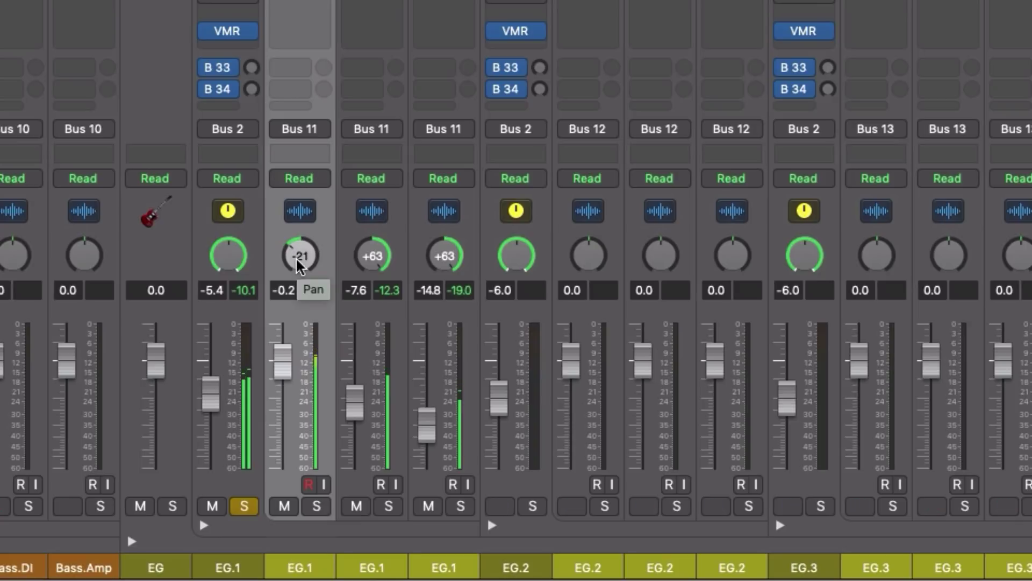
scroll(299, 264, down, 1)
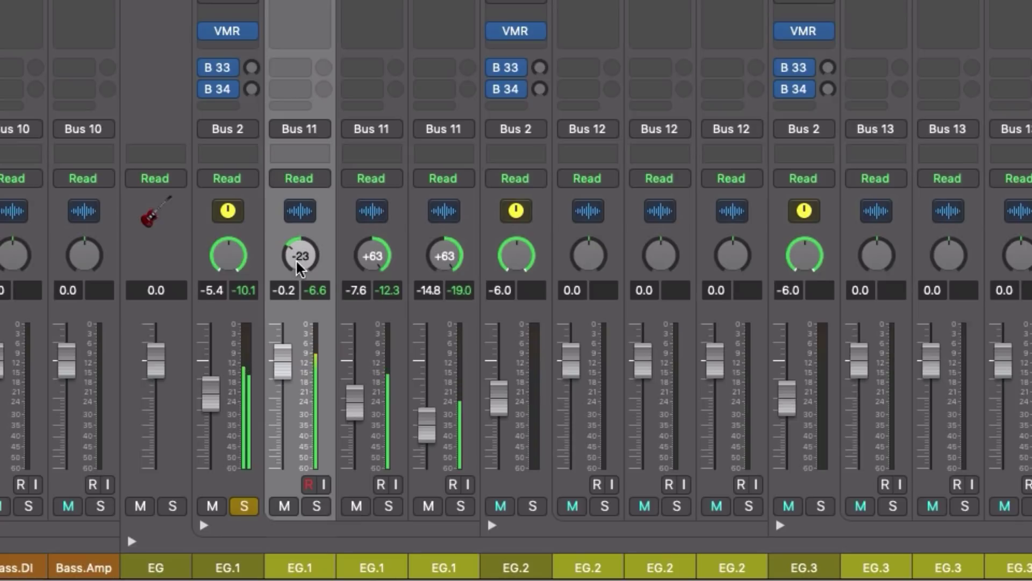
Pan the EG.1 57 channel to -16, lower it to -3.2 dB, and raise the EG.1 stack fader slightly.
scroll(299, 265, up, 3)
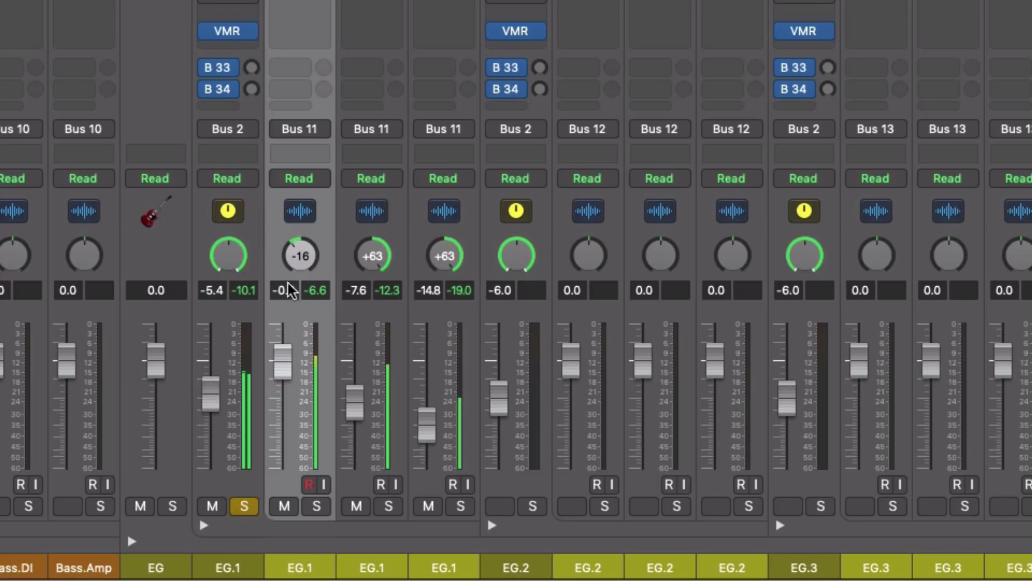
drag(291, 290, 290, 305)
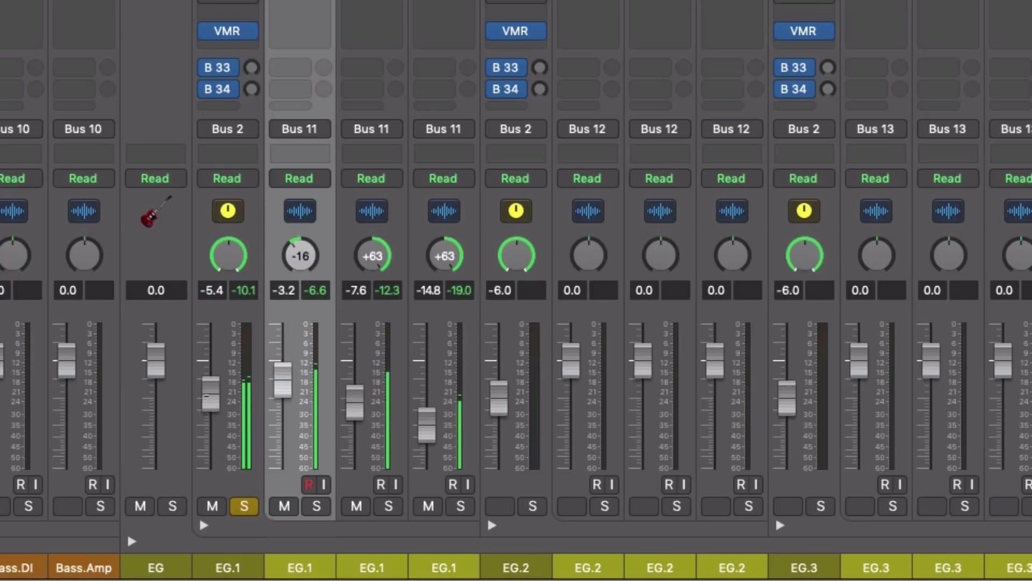
drag(206, 396, 207, 379)
mouse_move(297, 265)
mouse_down()
mouse_move(298, 275)
mouse_move(299, 260)
mouse_up()
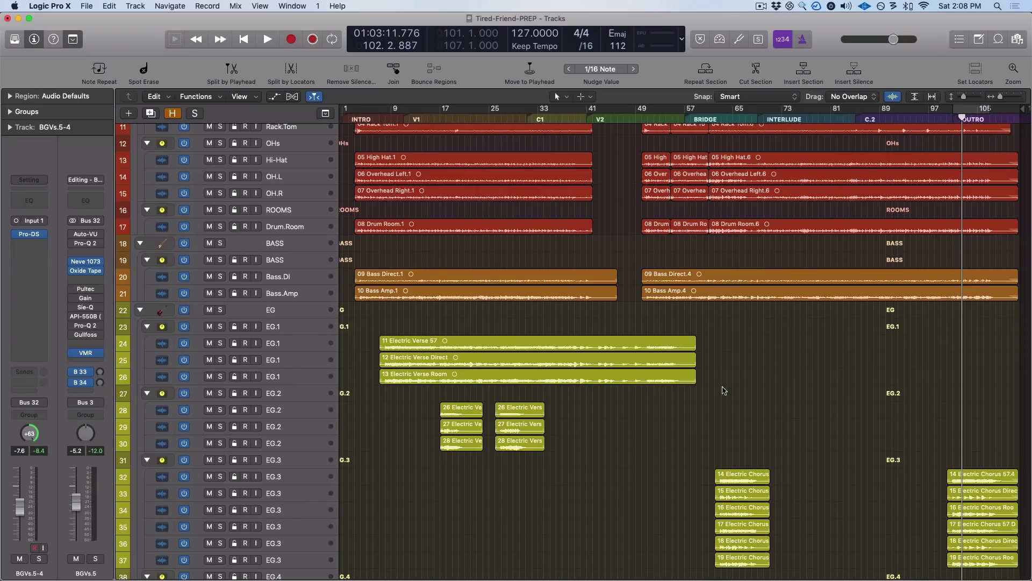
Look over the channel balance in the mixer, and select the EG.1 stack among the electric guitar tracks.
key(x)
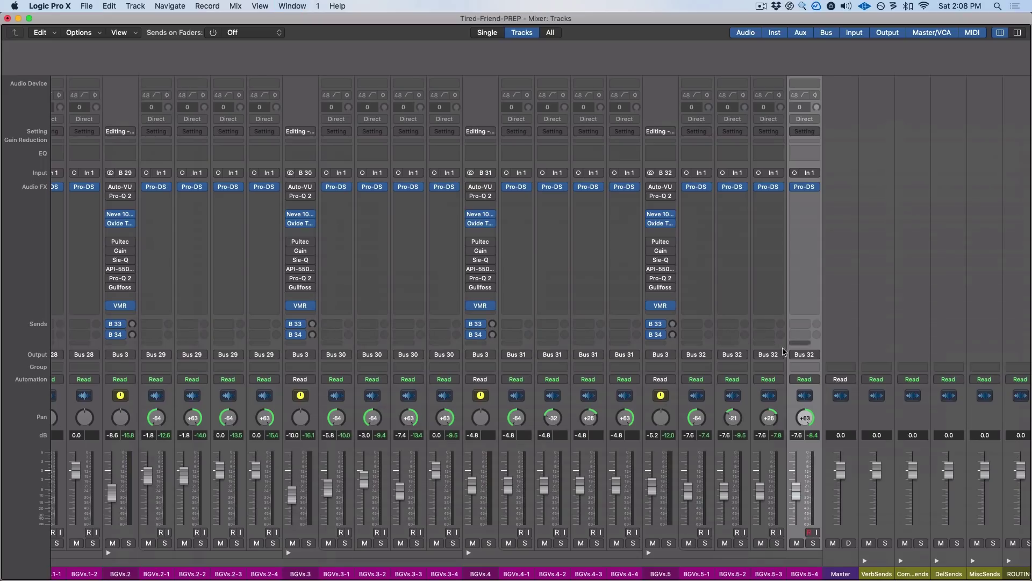
key(x)
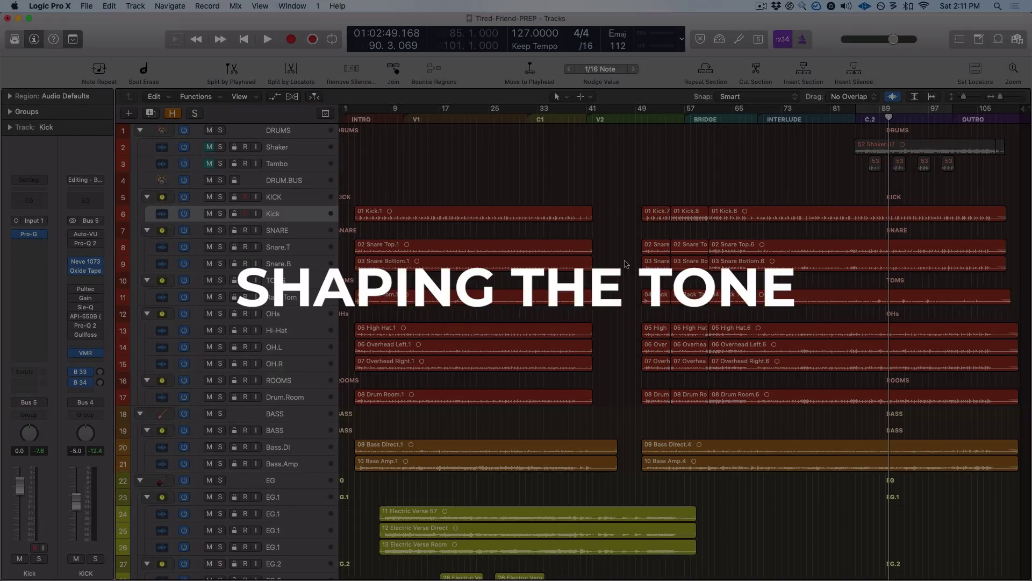
scroll(362, 298, down, 10)
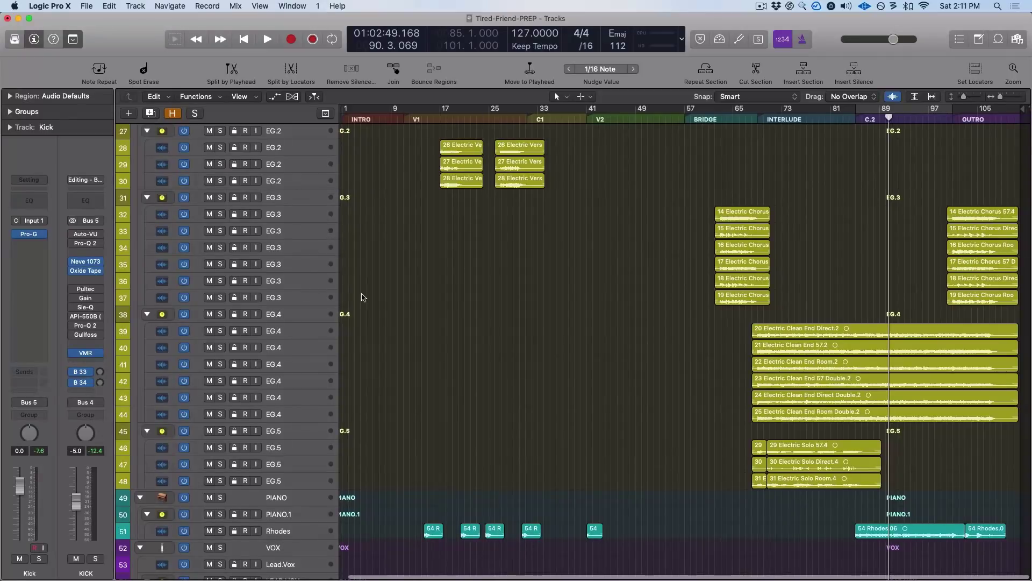
scroll(336, 281, up, 4)
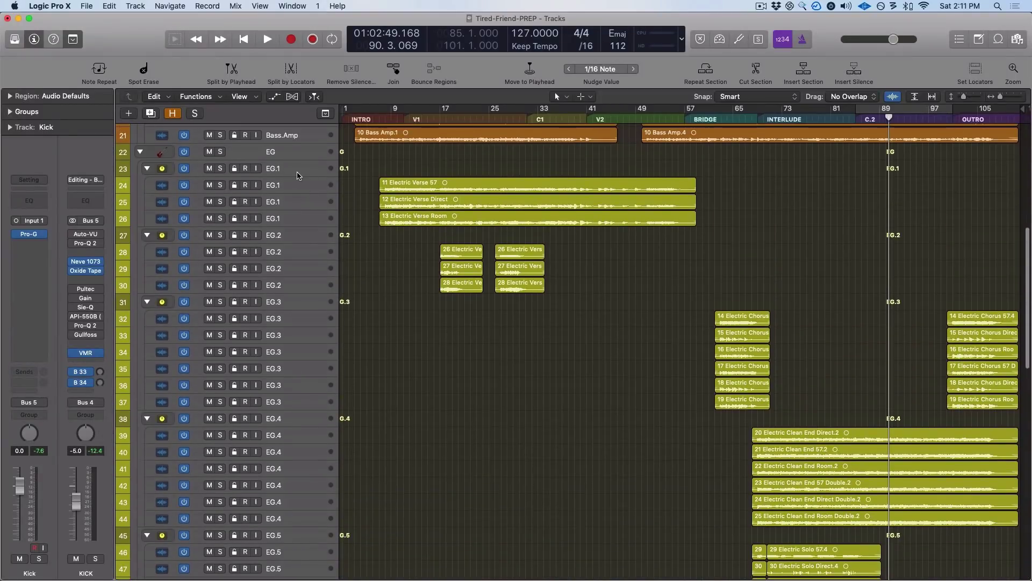
click(298, 175)
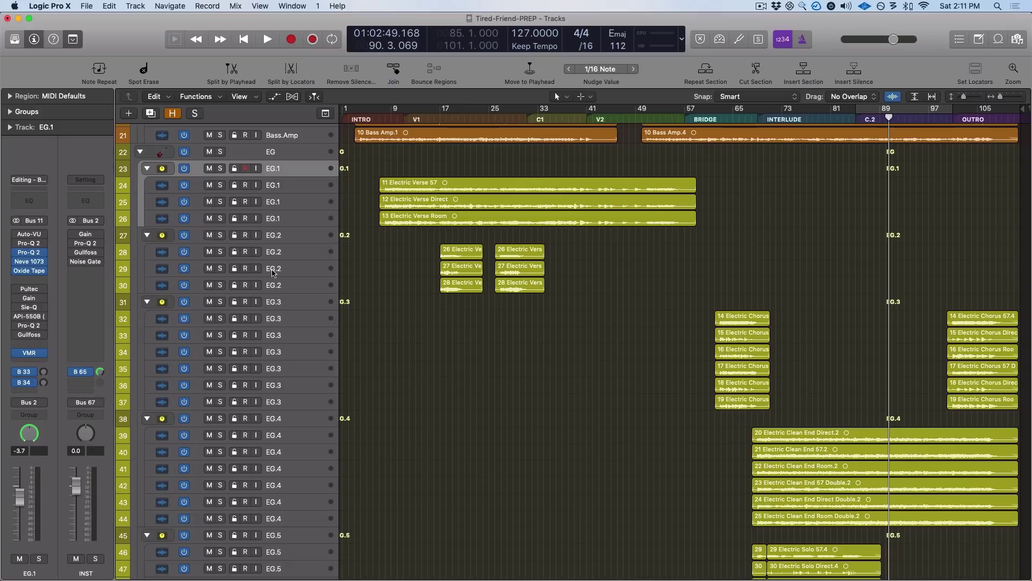
Solo the EG.5 stack and play it in a cycle from bar 71 to 86 over the interlude.
scroll(461, 357, up, 5)
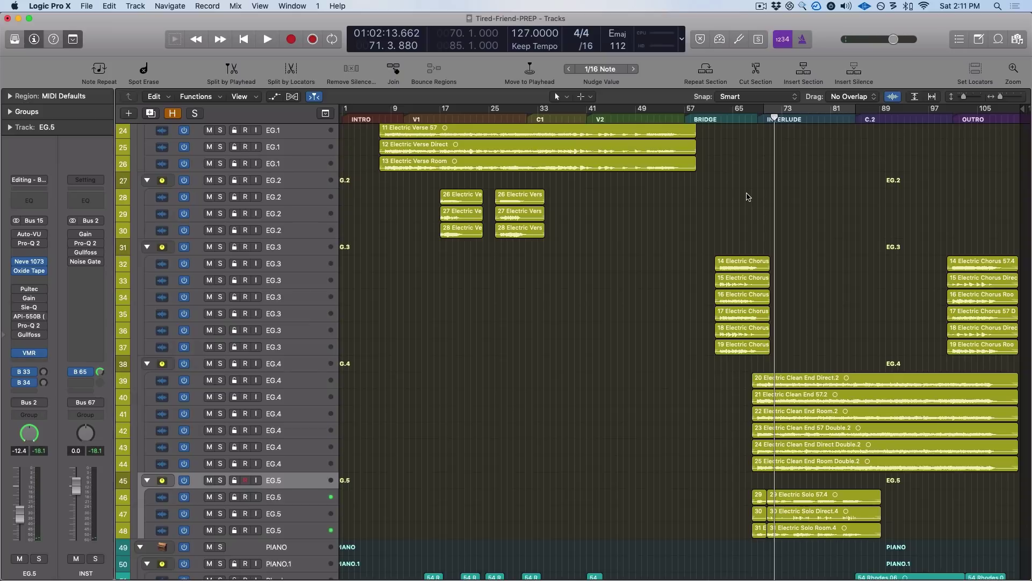
key(super+Right)
key(super+Right)
key(super+Right)
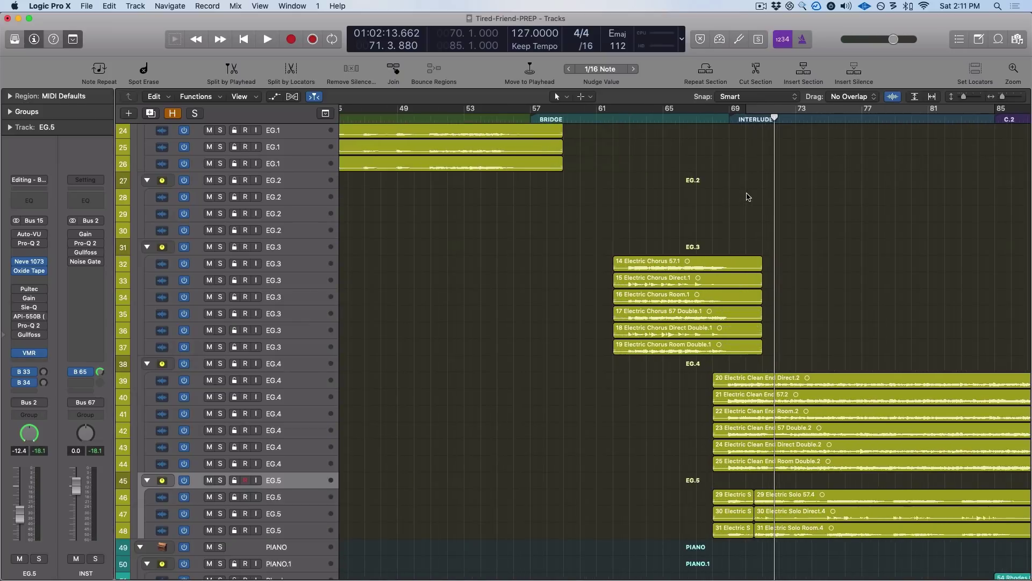
click(871, 113)
key(s)
key(space)
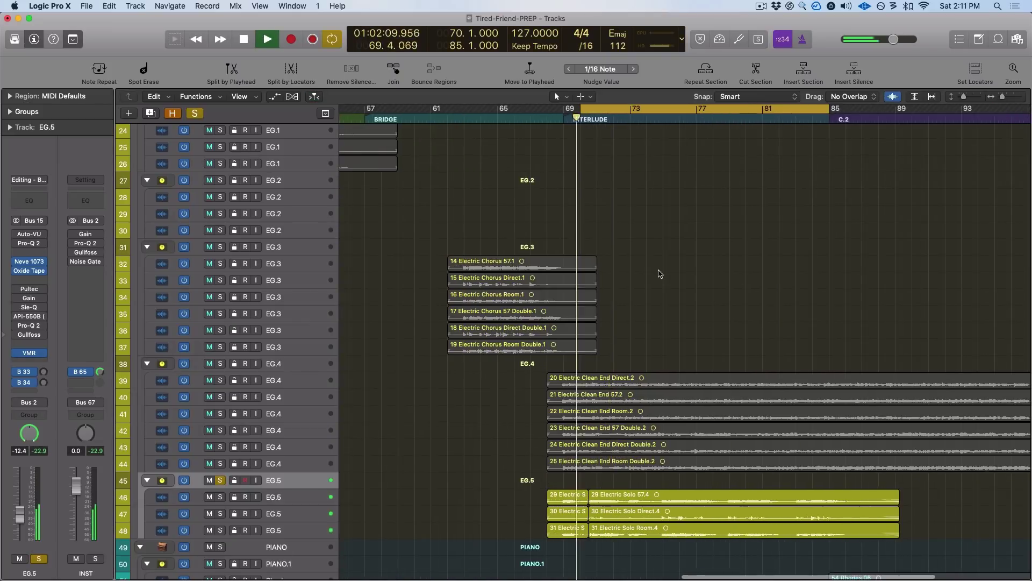
drag(629, 112, 644, 109)
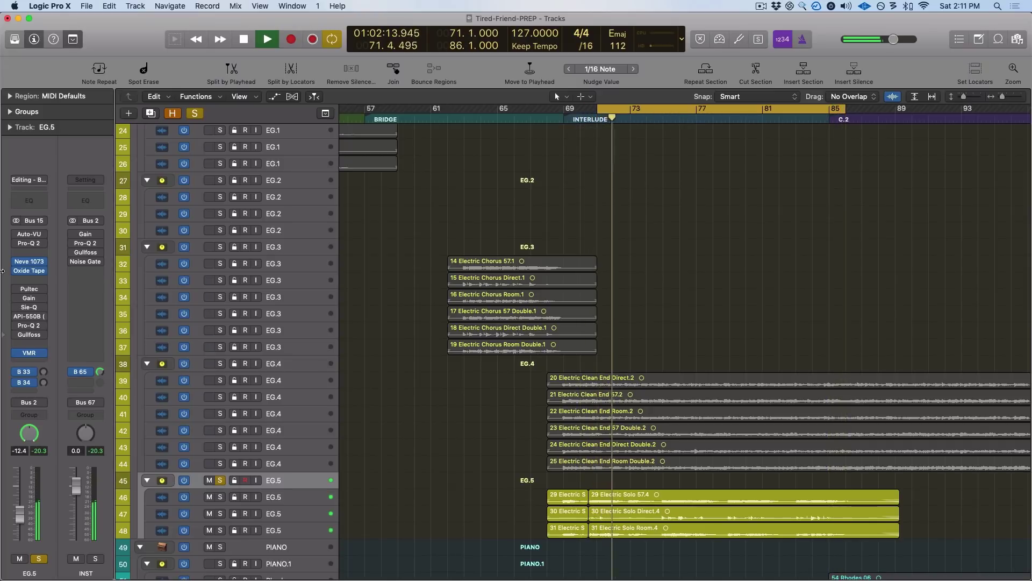
Open the Pultec equalizer on the EG.5 stack and switch it on while the solo guitar plays.
click(30, 292)
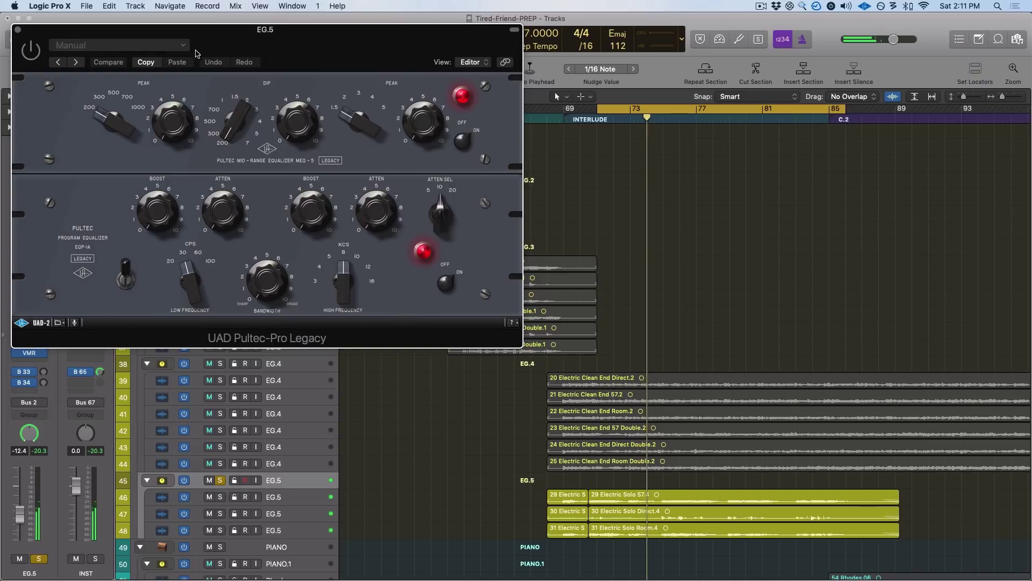
drag(39, 40, 117, 109)
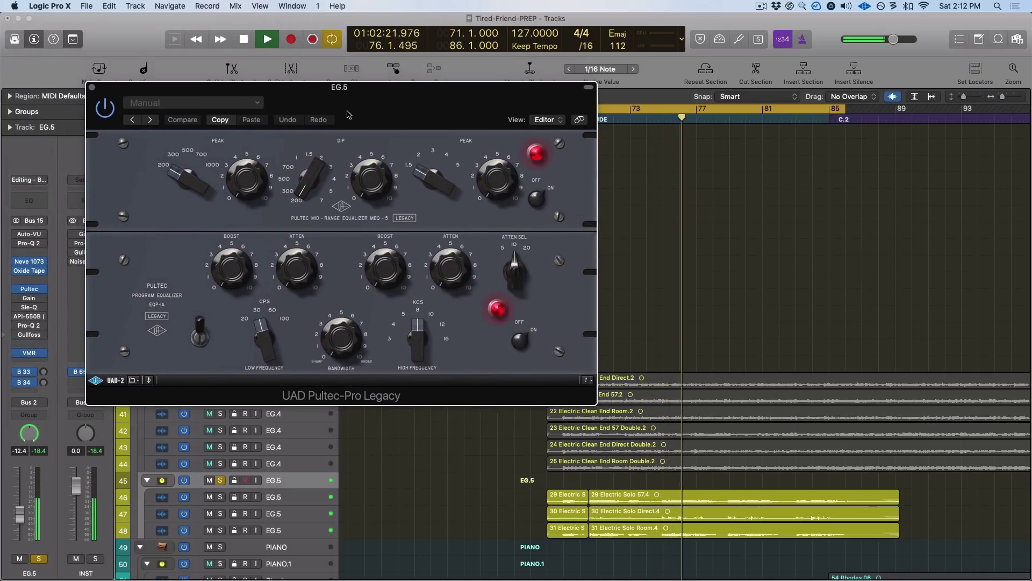
drag(349, 108, 364, 129)
key(space)
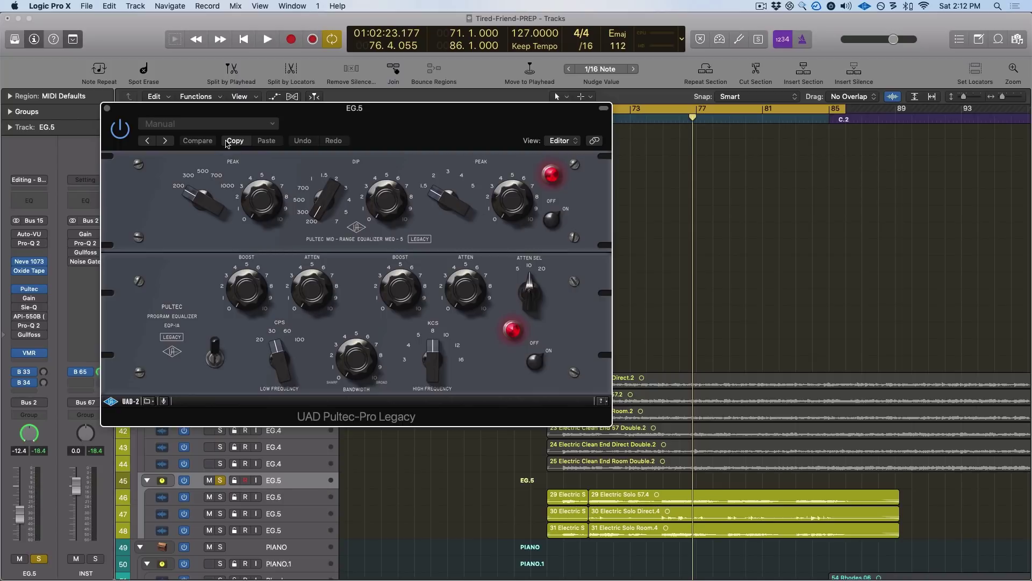
key(space)
Try a full boost on the Pultec's low-mid peak at frequencies such as 700 and 300, and return the boost to zero.
drag(262, 201, 243, 73)
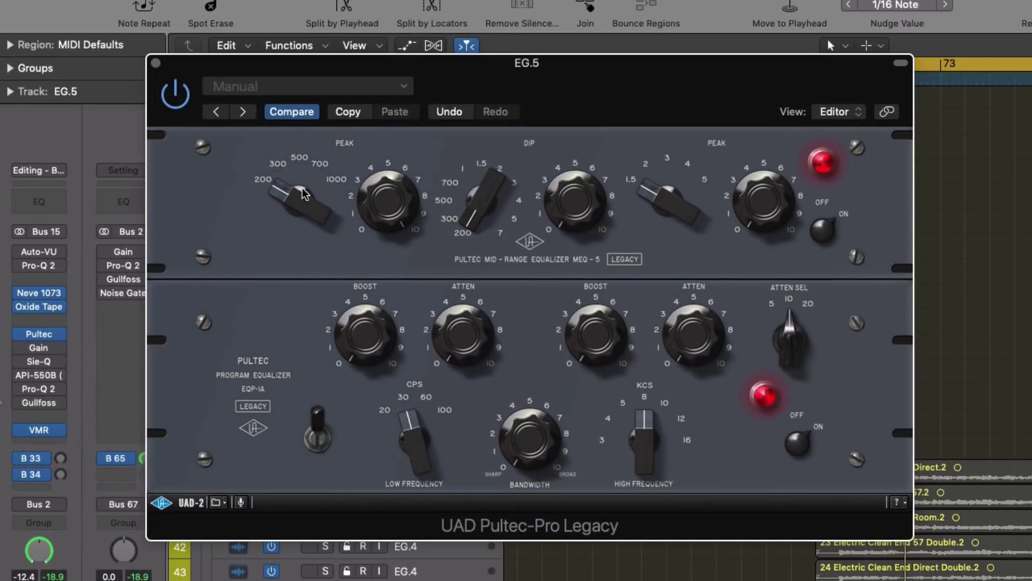
drag(303, 193, 301, 188)
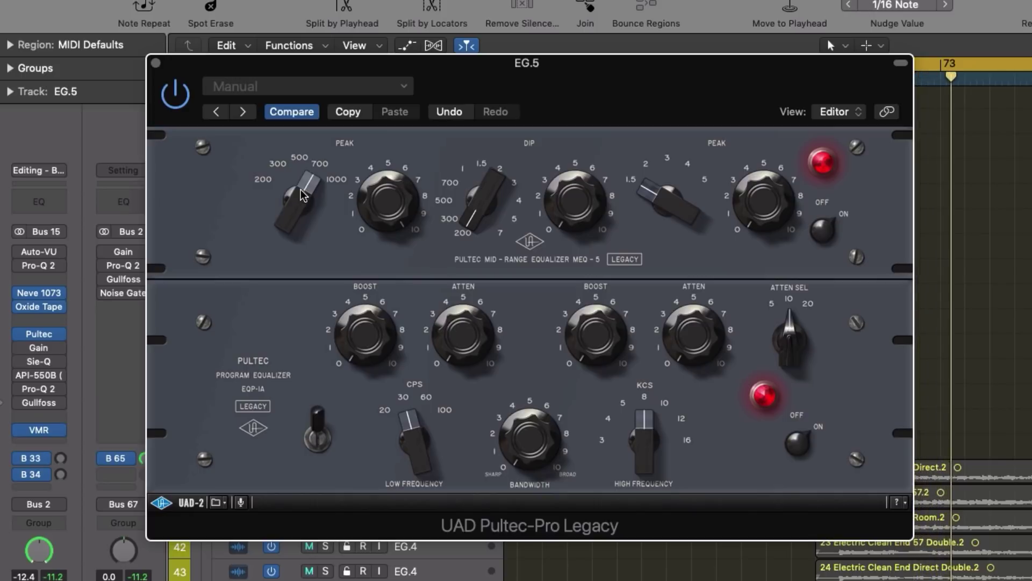
mouse_move(294, 225)
mouse_down()
mouse_move(293, 184)
mouse_move(286, 224)
mouse_move(298, 243)
mouse_up()
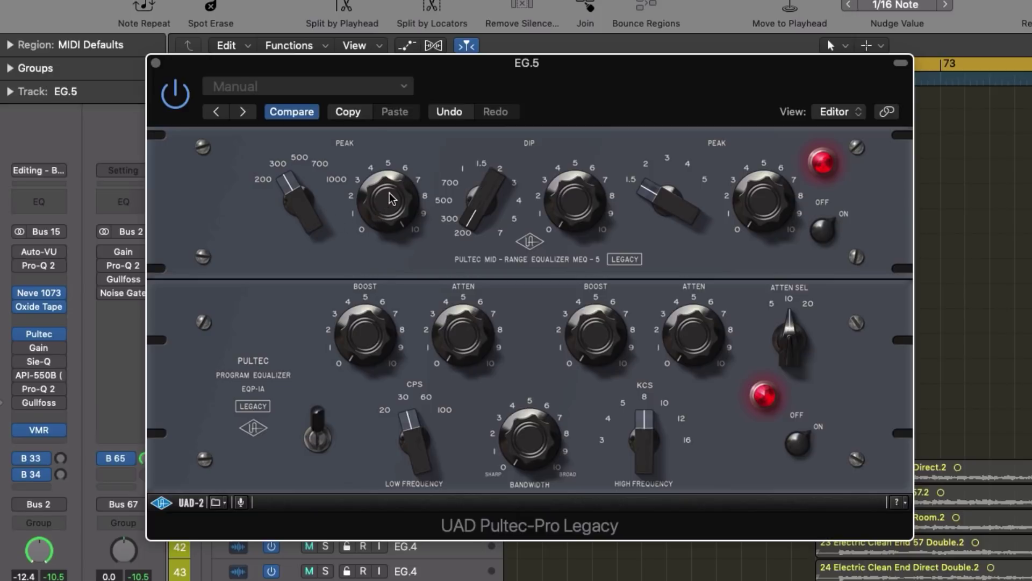
drag(391, 199, 387, 245)
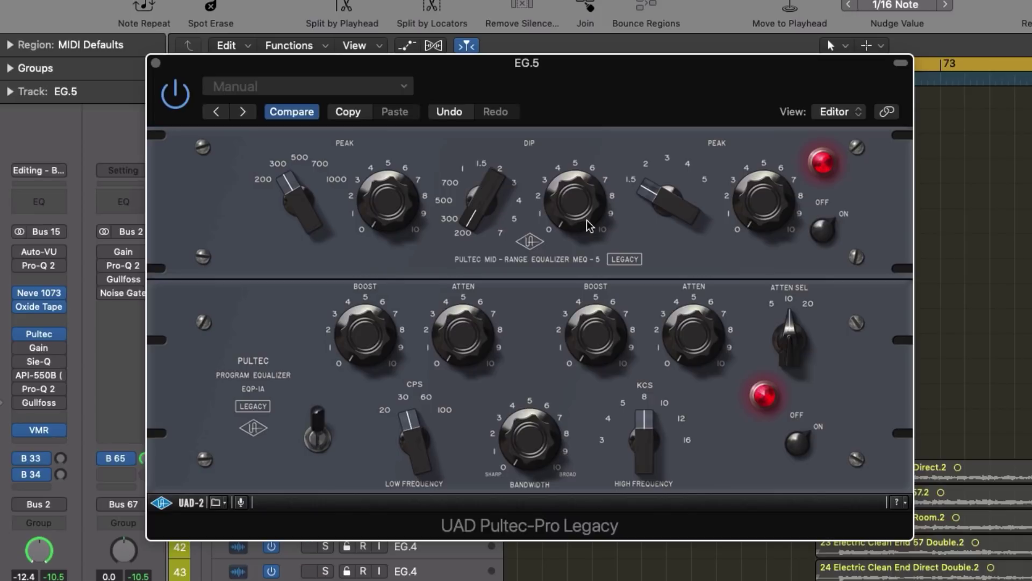
Set the Pultec's mid-range dip frequency to 300 and the dip amount to about 1.
drag(590, 226, 585, 184)
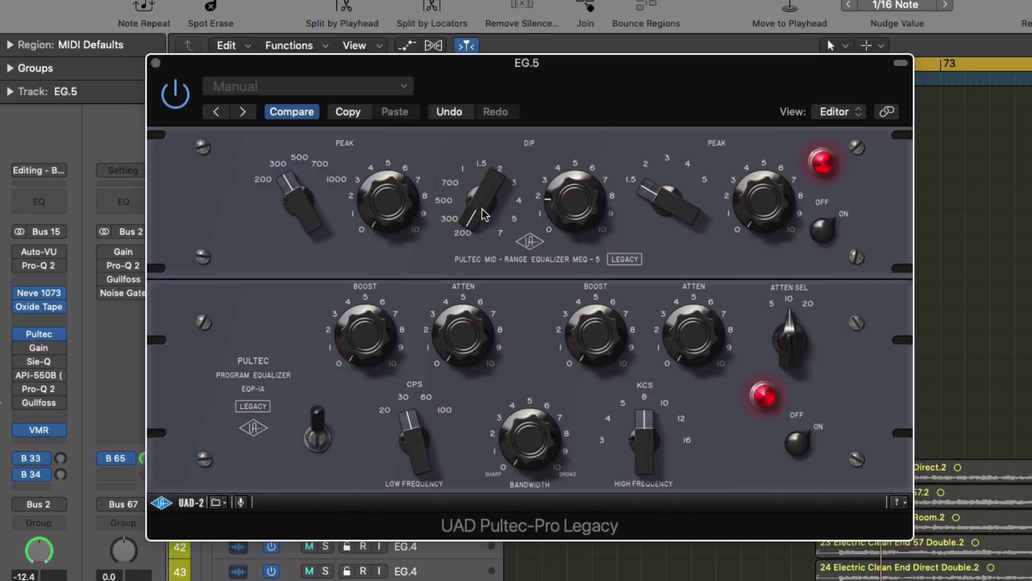
drag(484, 215, 482, 196)
drag(583, 194, 581, 178)
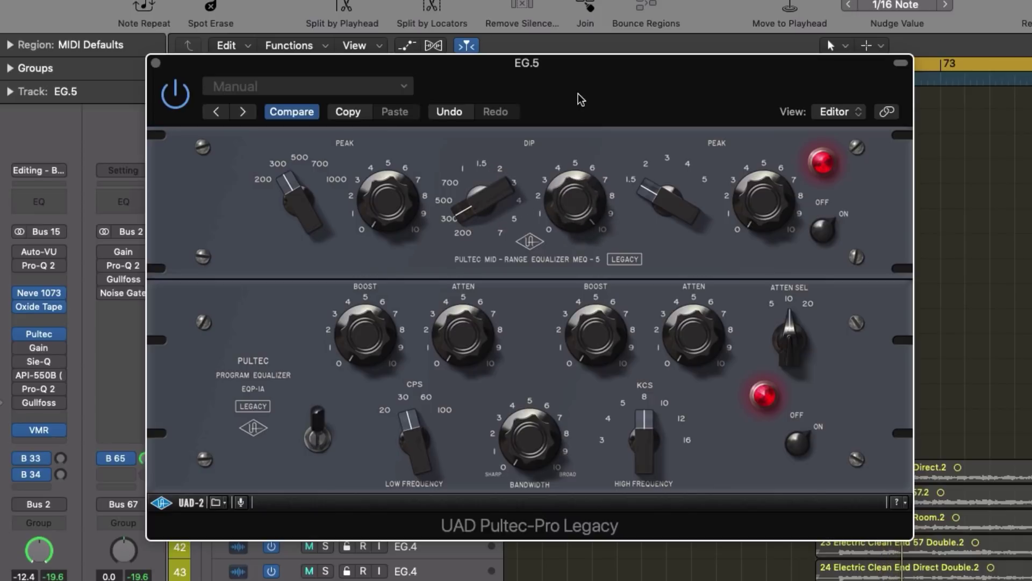
drag(580, 100, 577, 214)
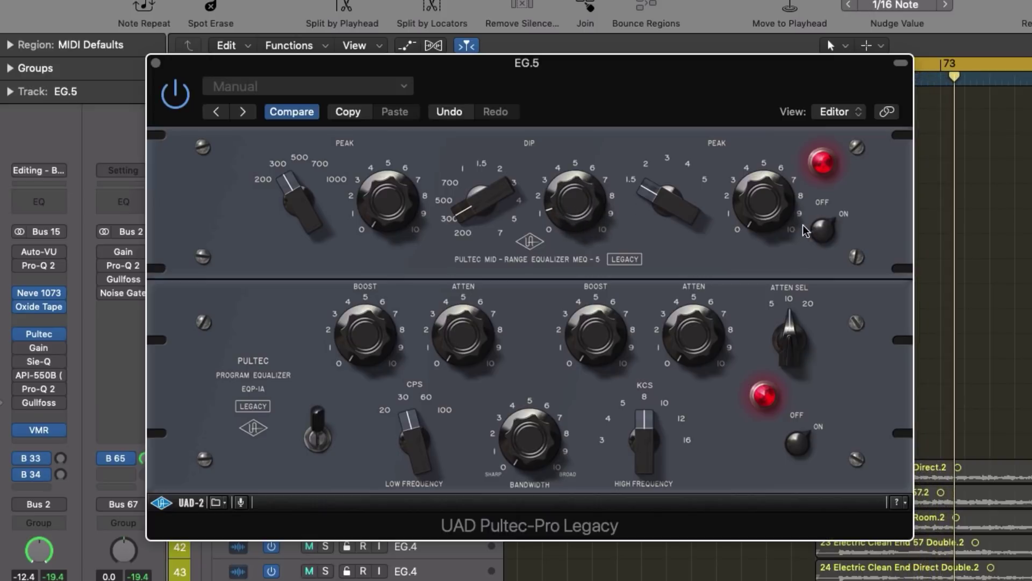
Set the Pultec's low-mid peak frequency to 1000 and its boost to about 1.
drag(404, 223, 404, 151)
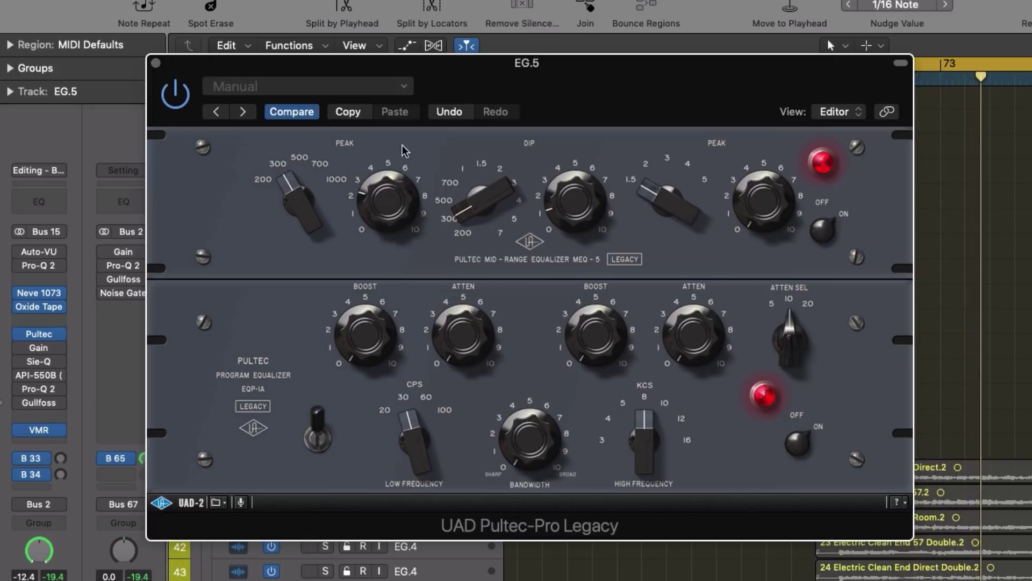
mouse_move(295, 199)
mouse_down()
mouse_move(295, 172)
mouse_move(302, 212)
mouse_move(300, 183)
mouse_up()
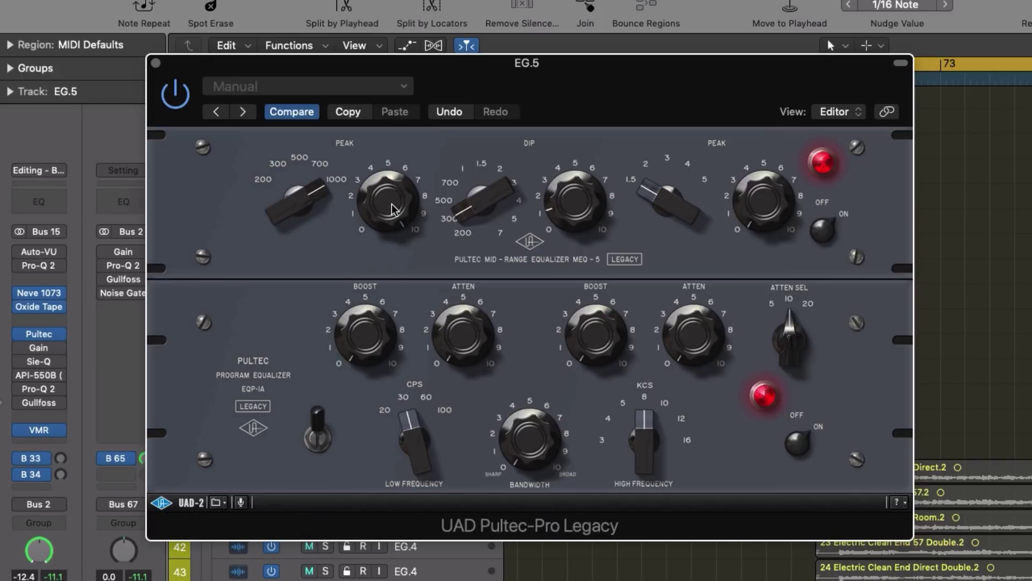
drag(385, 202, 420, 374)
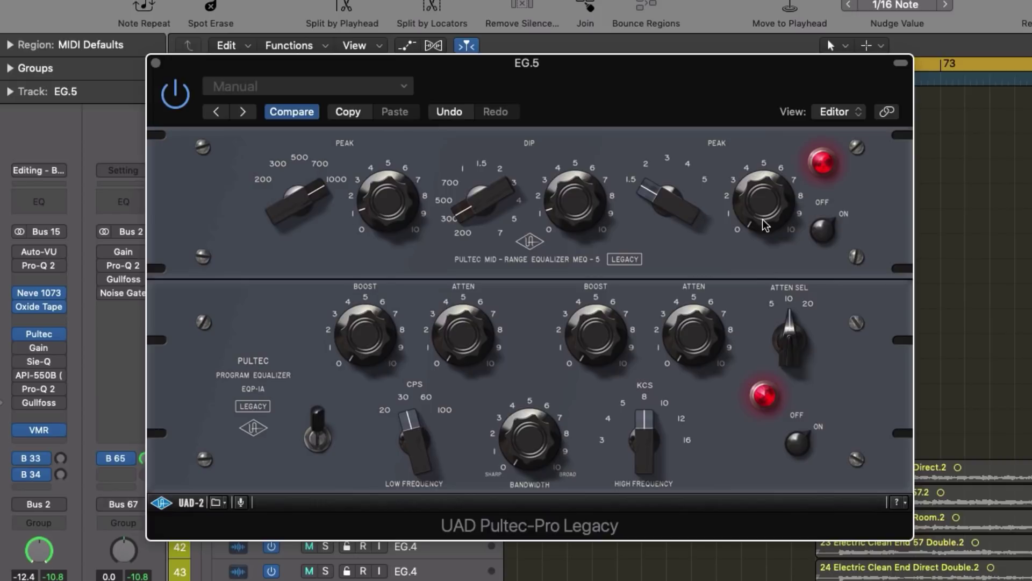
Sweep the Pultec's upper-mid peak with a high boost, and settle on frequency 2 with a boost of about 2.
drag(765, 224, 673, 161)
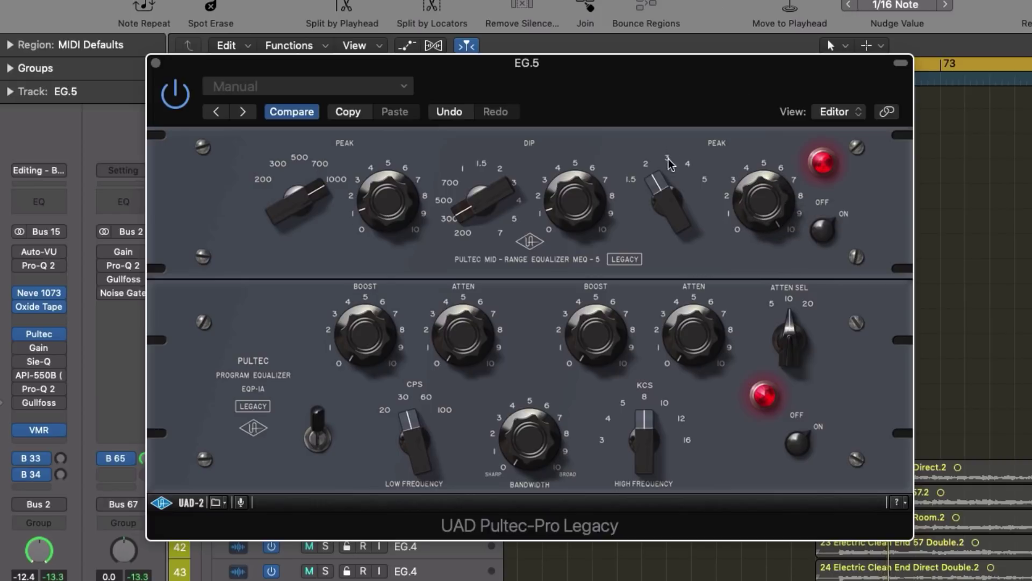
drag(670, 217, 672, 225)
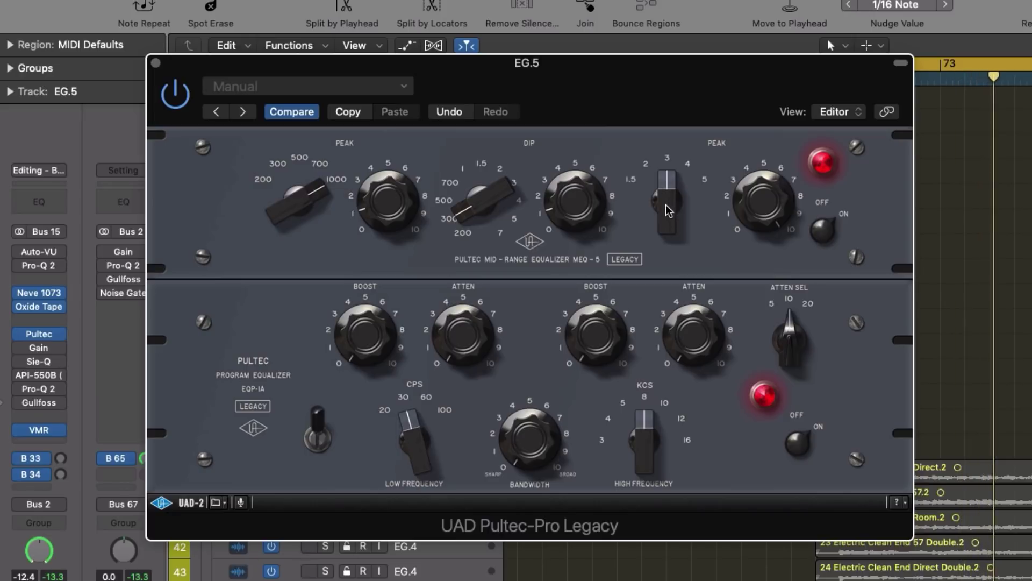
drag(668, 218, 677, 292)
drag(752, 216, 780, 460)
drag(759, 197, 765, 220)
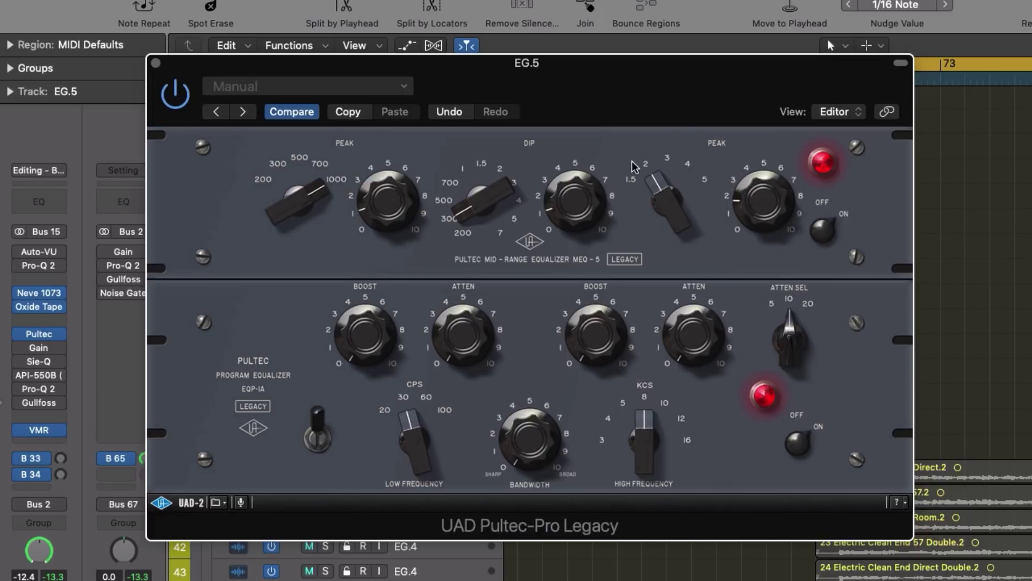
Open and switch on the Pro-Q 2 after the Pultec on EG.5, and close the Pultec window.
drag(681, 107, 674, 69)
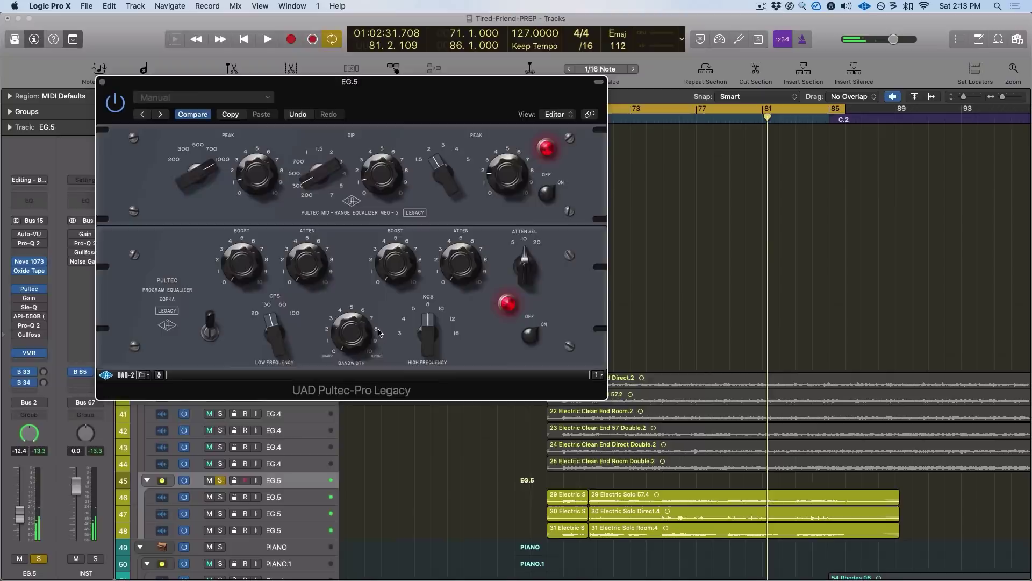
click(38, 386)
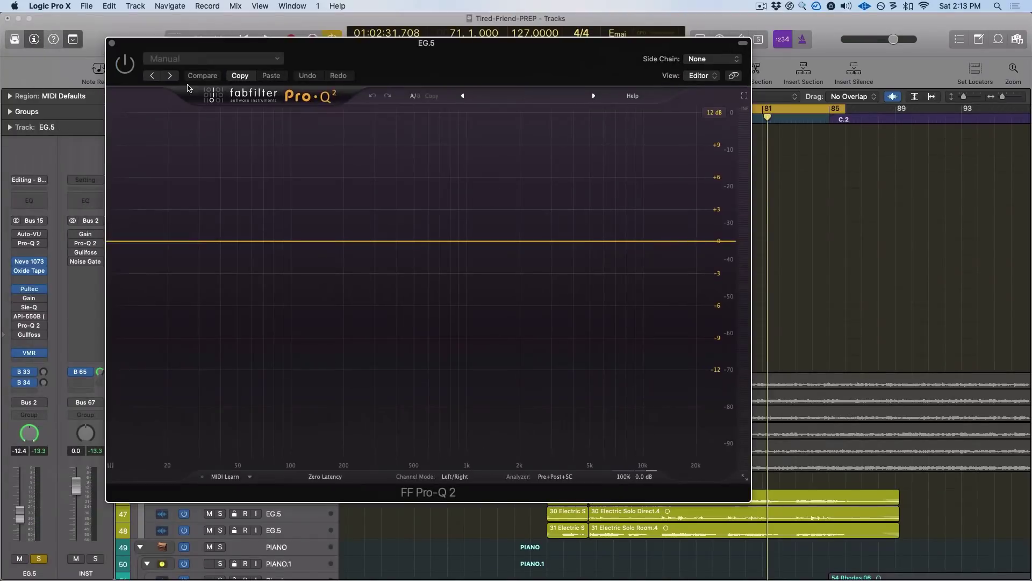
click(117, 63)
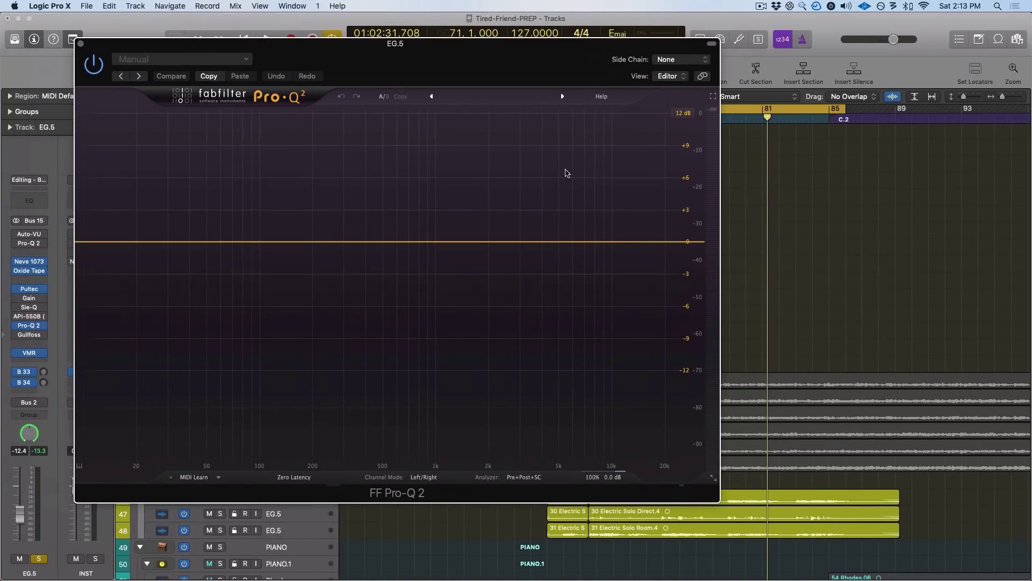
drag(556, 40, 499, 46)
click(697, 97)
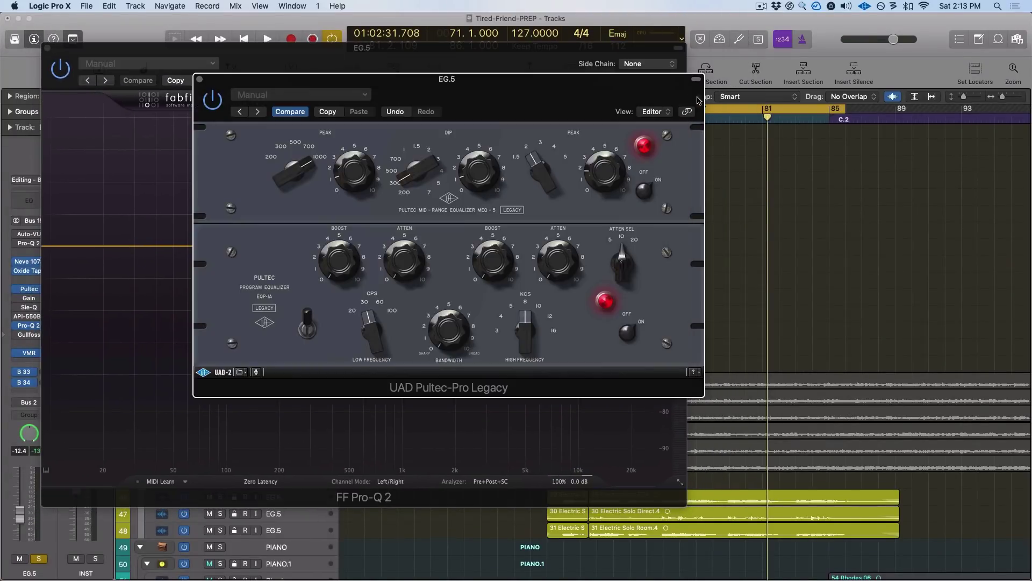
click(200, 79)
drag(202, 47, 183, 45)
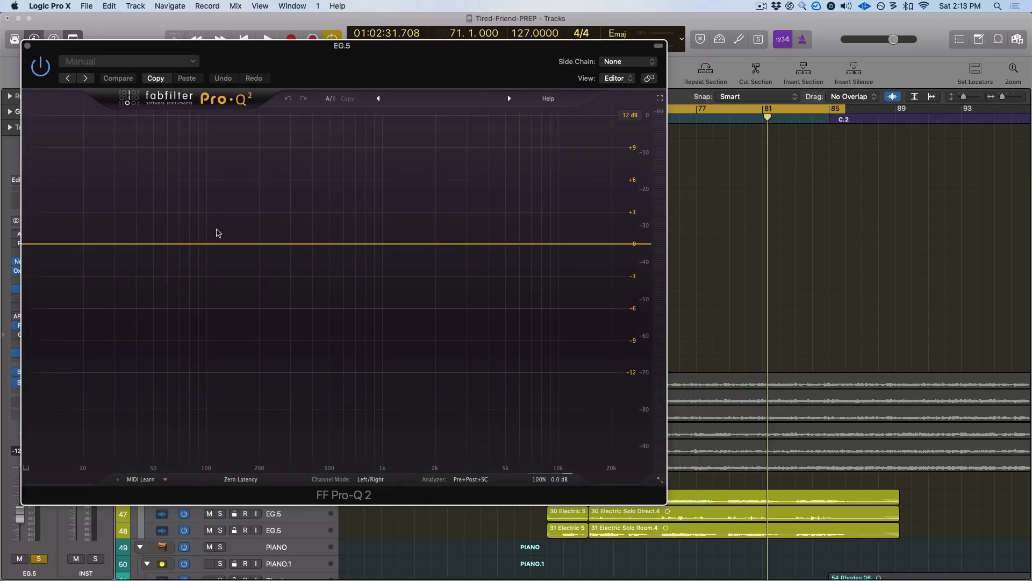
Play the solo guitar and add a bell cut of -2.57 dB at about 786 Hz in the Pro-Q 2.
key(space)
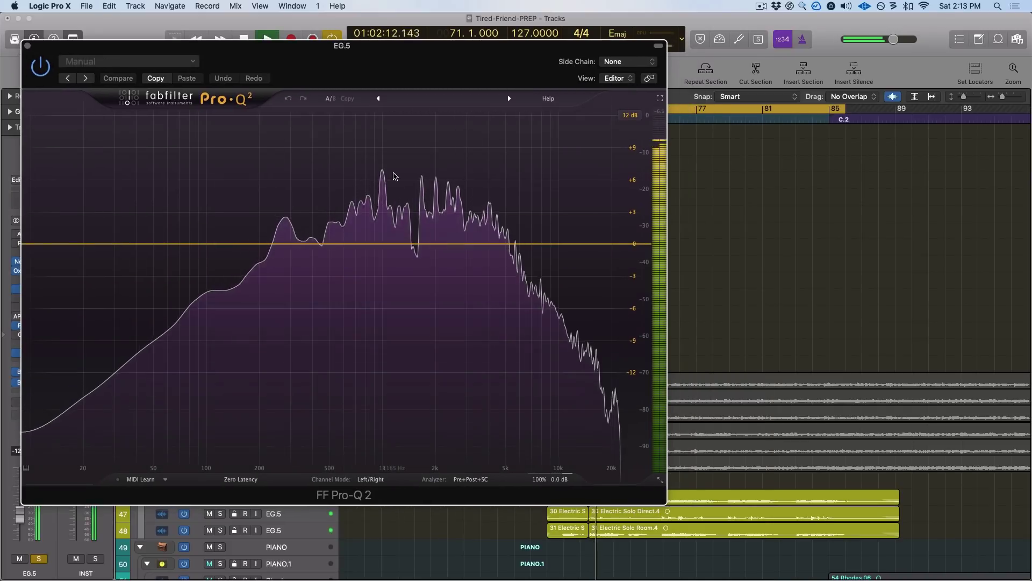
drag(377, 299, 366, 275)
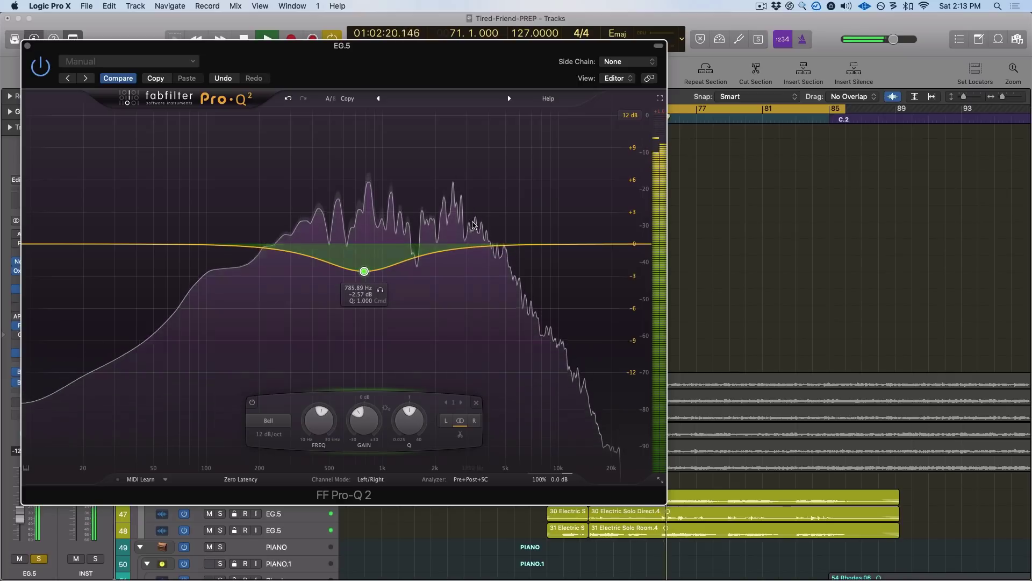
Add Pro-Q 2 bell boosts of about 1.4 dB near 180 Hz and 1.39 dB at 4495.6 Hz, and close the equalizer.
drag(217, 222, 253, 230)
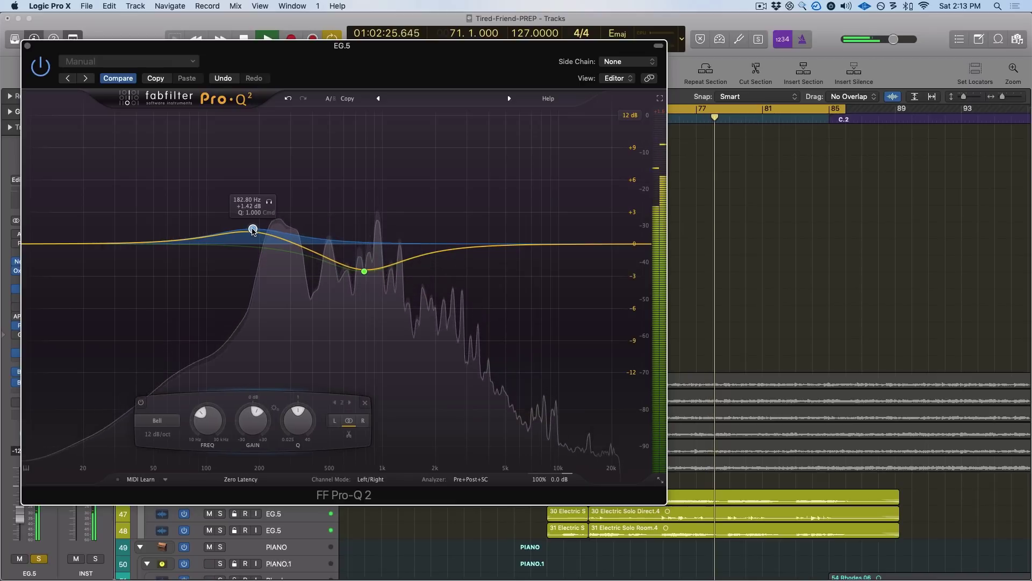
click(88, 293)
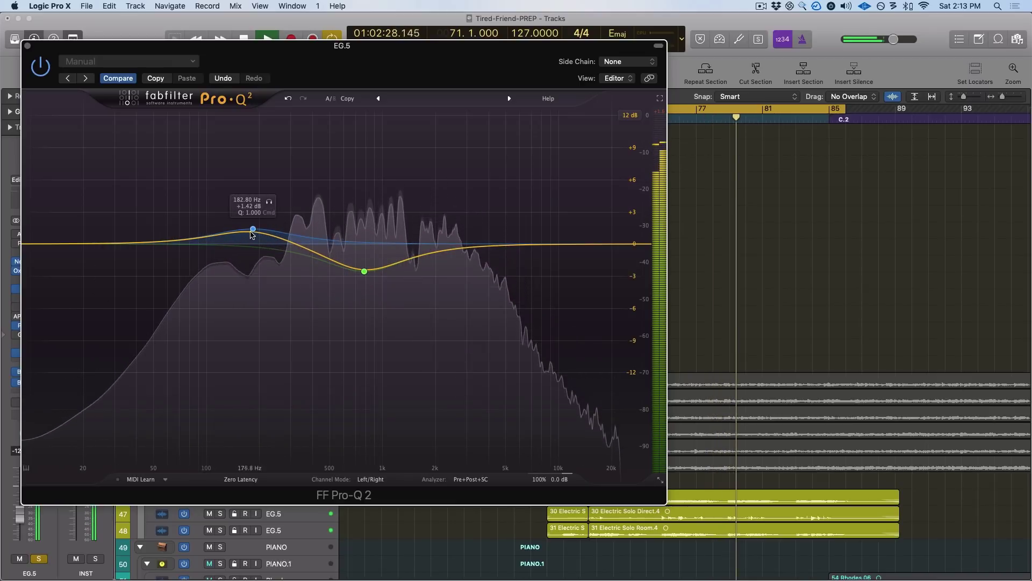
mouse_move(252, 230)
mouse_down()
mouse_move(240, 227)
mouse_move(250, 232)
mouse_up()
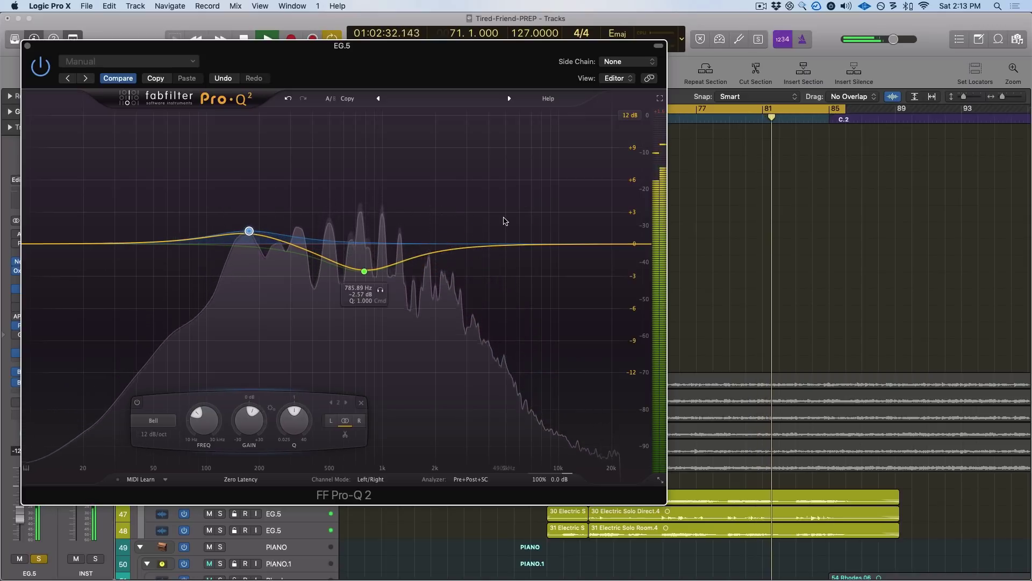
mouse_move(505, 221)
mouse_down()
mouse_move(495, 215)
mouse_move(511, 222)
mouse_move(499, 231)
mouse_up()
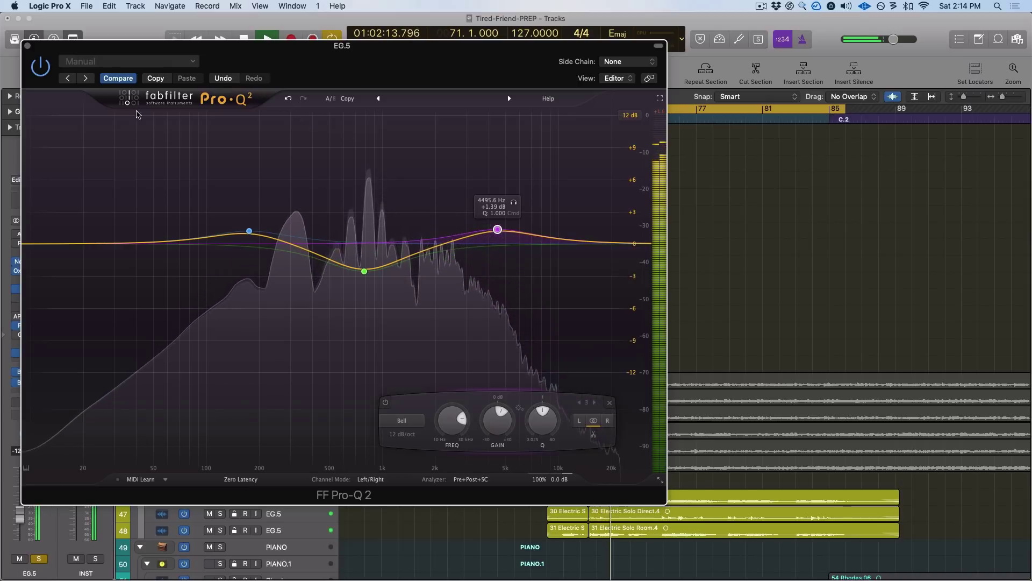
key(space)
click(27, 47)
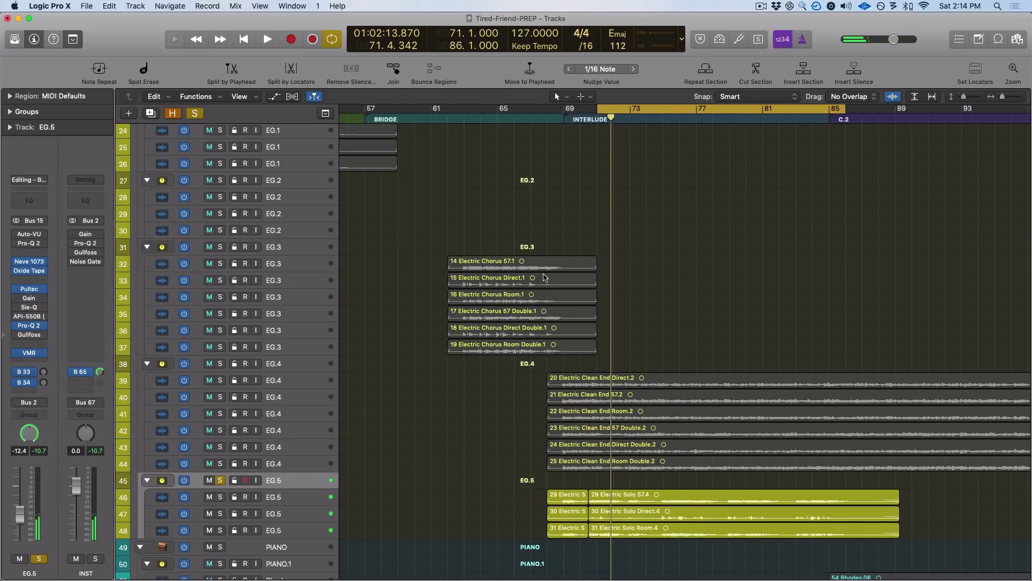
Turn off cycle mode and return the playhead to the start of the project.
scroll(509, 223, down, 5)
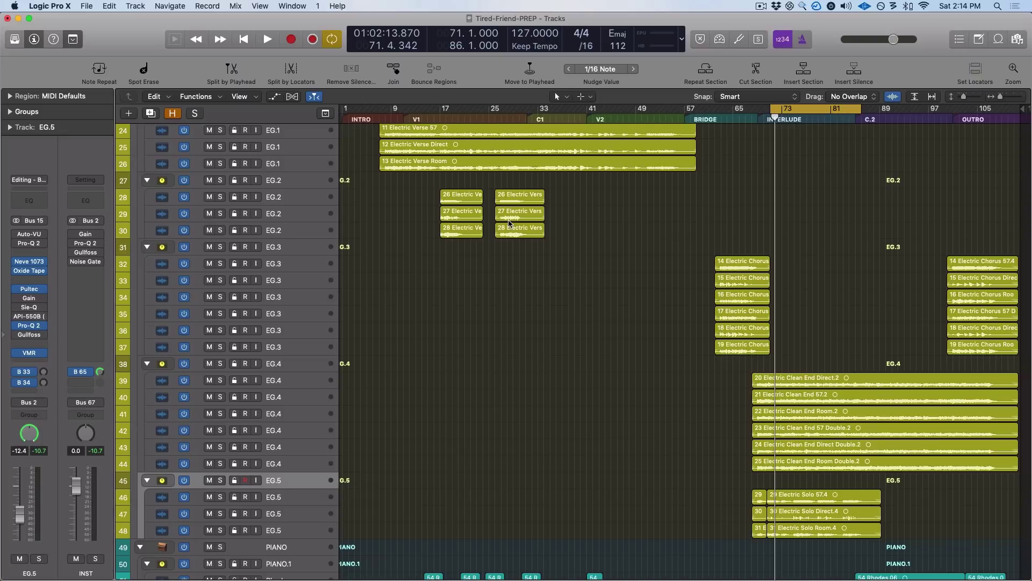
scroll(456, 325, up, 1)
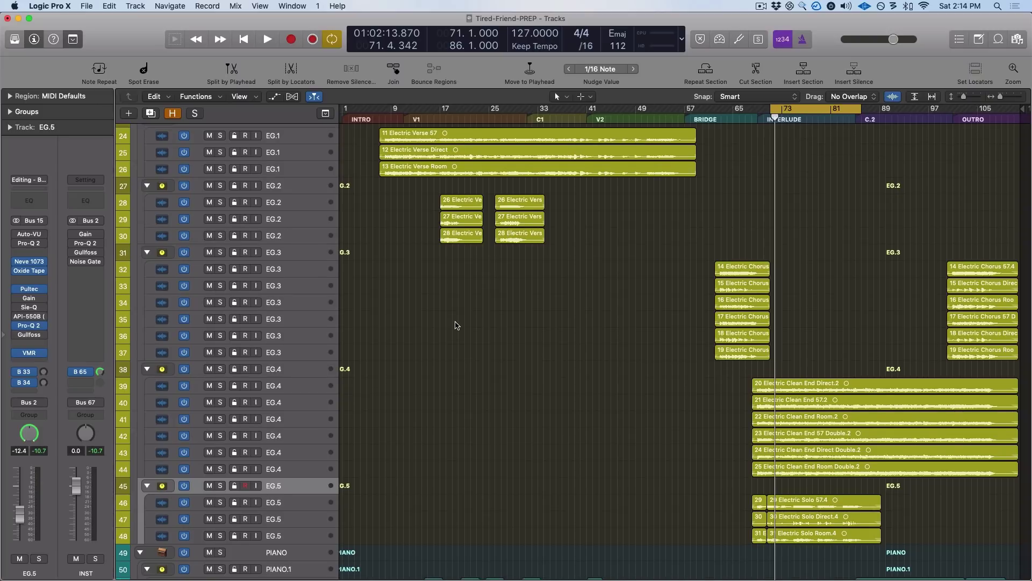
scroll(445, 363, up, 3)
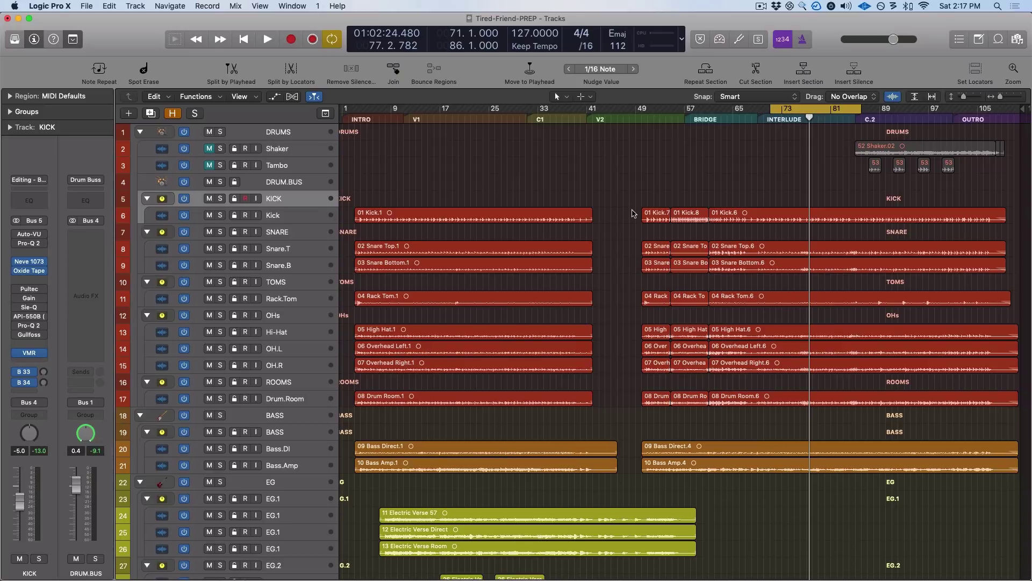
key(c)
scroll(627, 224, down, 8)
click(292, 302)
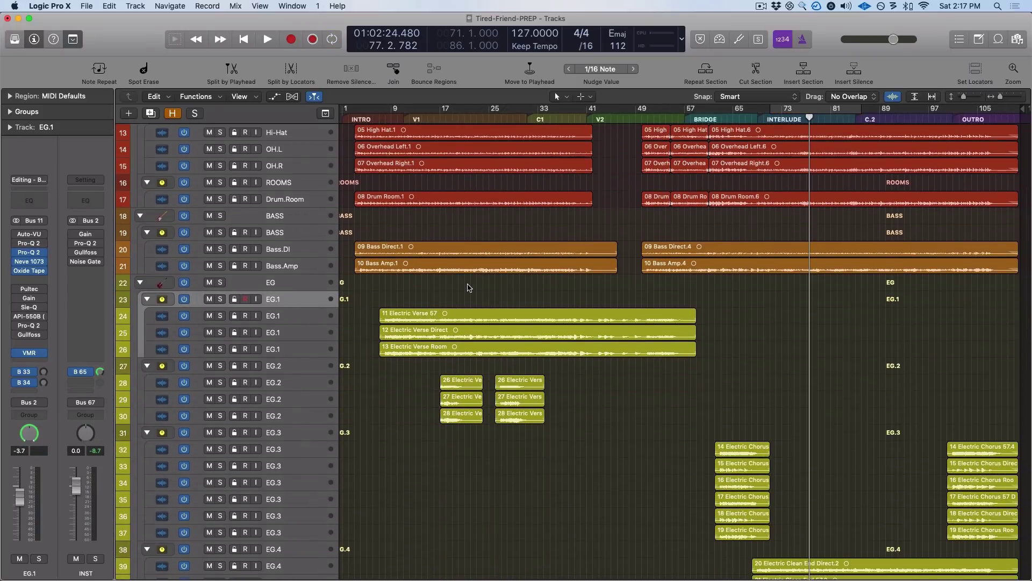
key(Return)
key(space)
Go through the 57, Direct and Room verse regions inside the EG.1 stack.
click(429, 320)
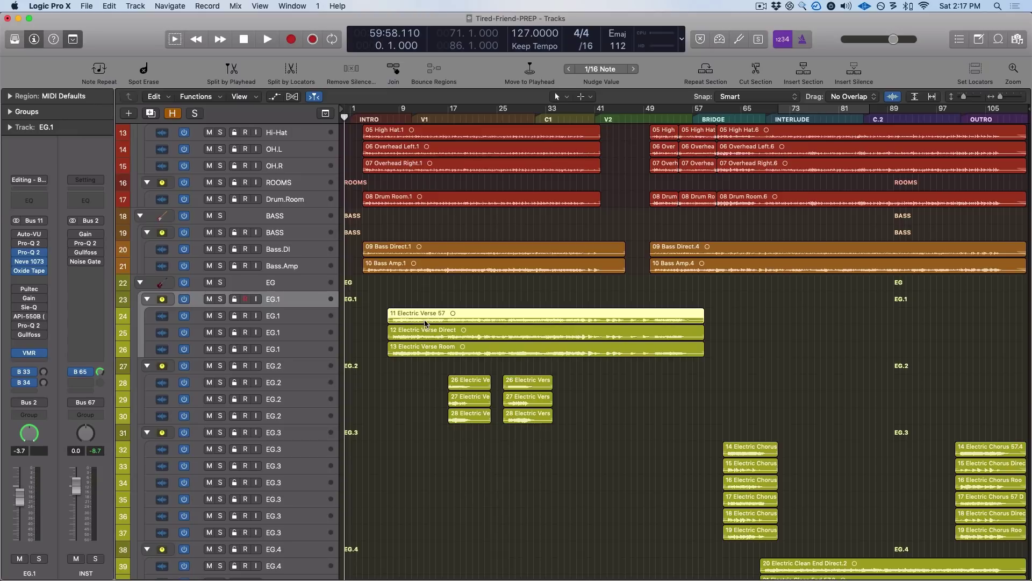
click(431, 336)
click(431, 350)
click(430, 334)
click(430, 318)
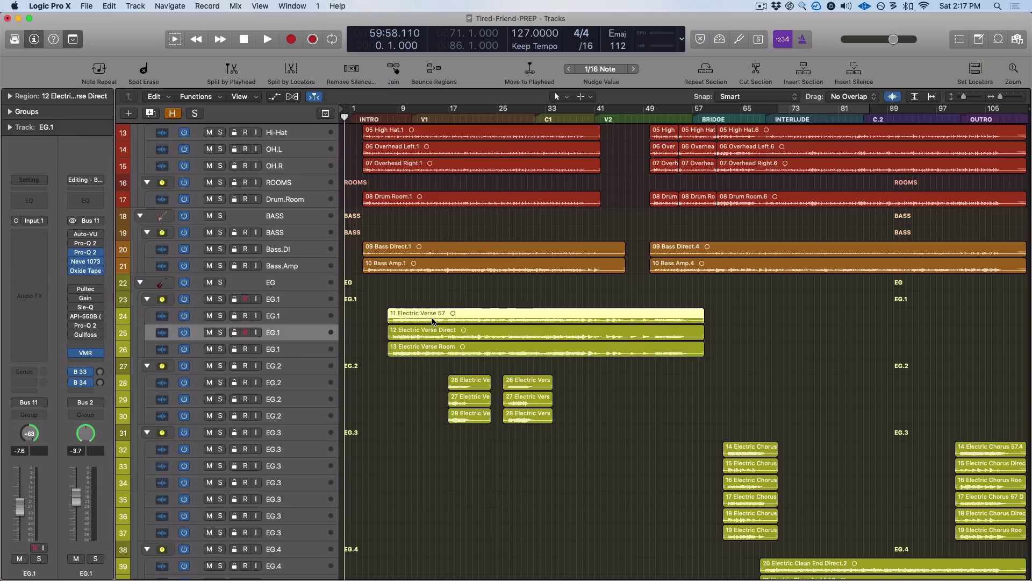
Bounce the EG.1 stack in place to a new track named EG.1_BALANCED.
click(300, 299)
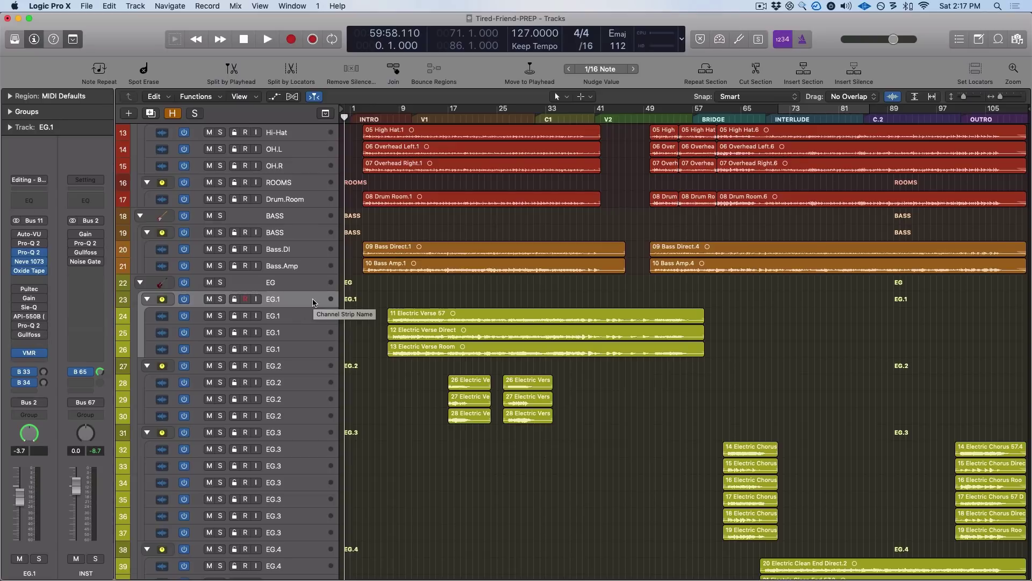
click(61, 7)
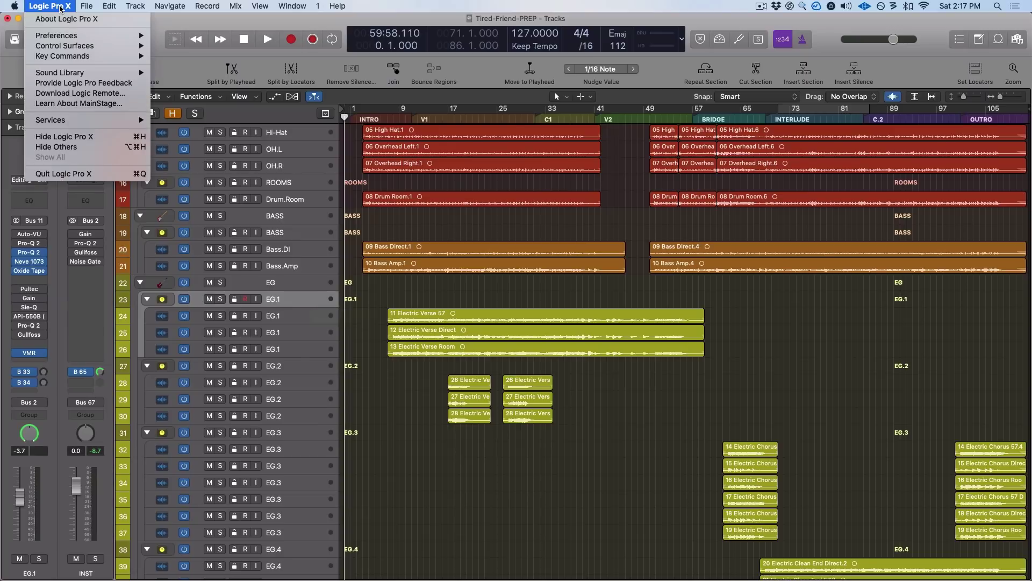
mouse_move(86, 6)
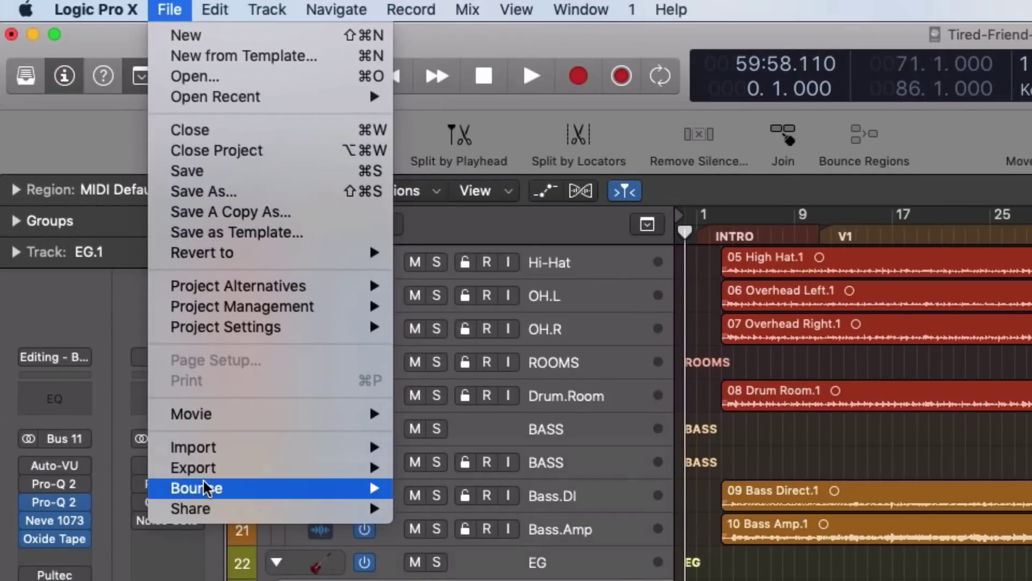
mouse_move(195, 247)
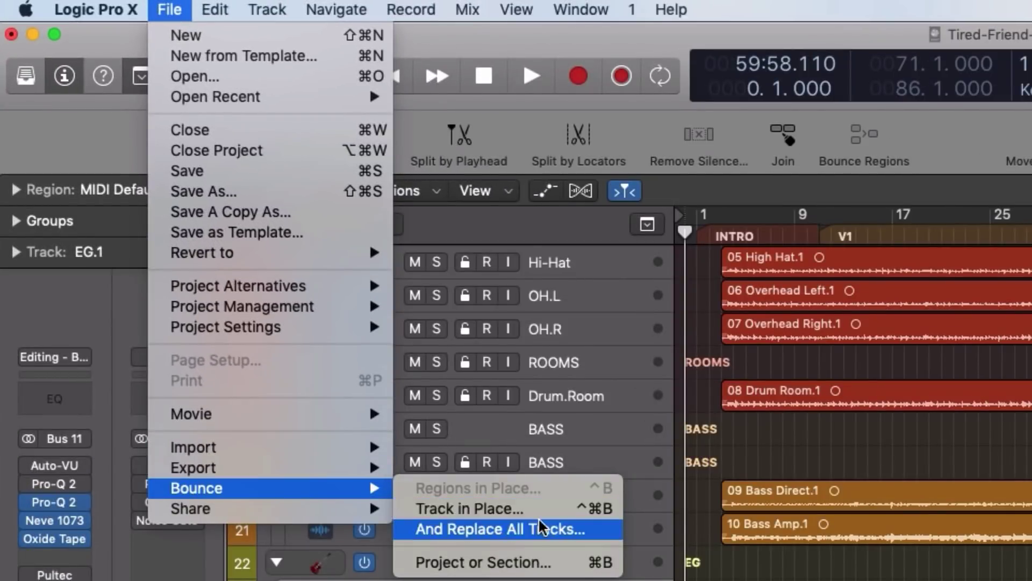
click(468, 511)
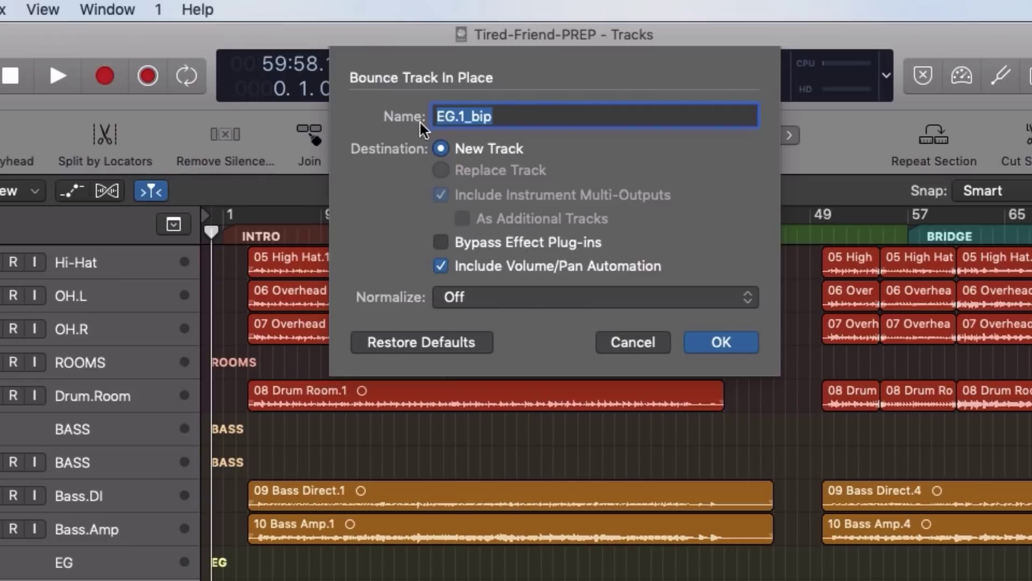
click(486, 122)
drag(471, 116, 532, 114)
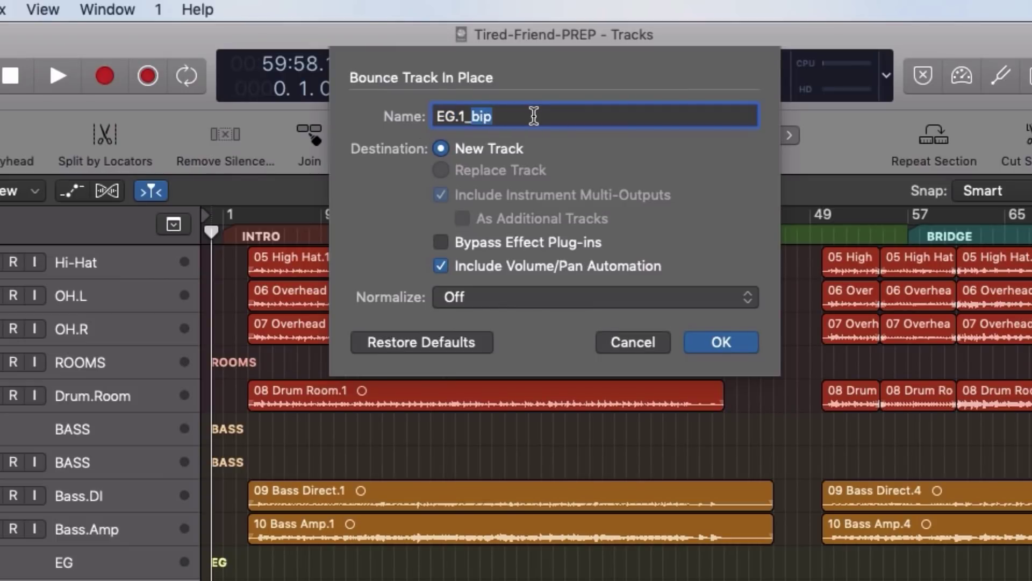
text(_BALANCED)
key(Return)
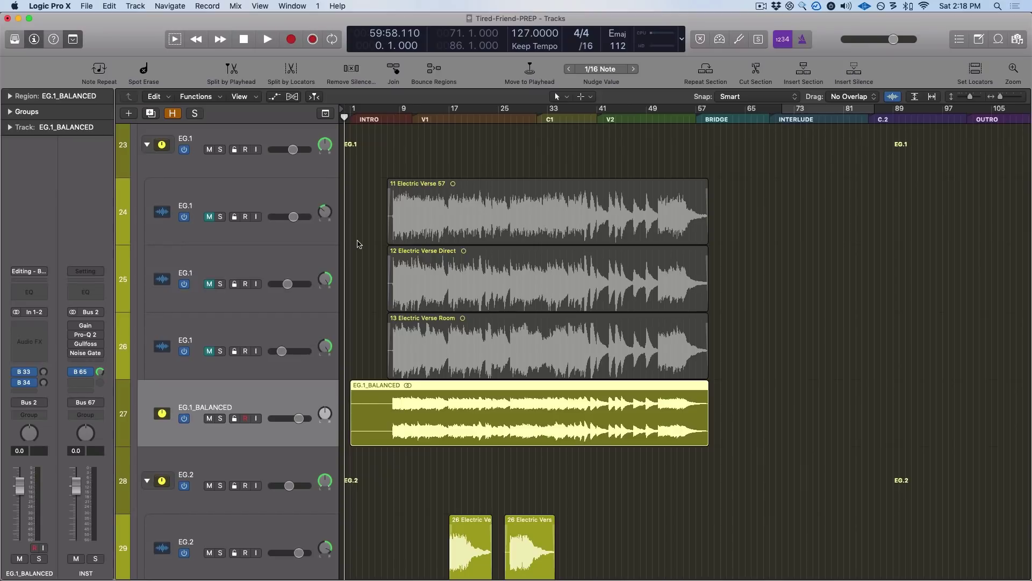
Turn off the EG.1_BALANCED track and unmute the three original EG.1 tracks.
key(super+Right)
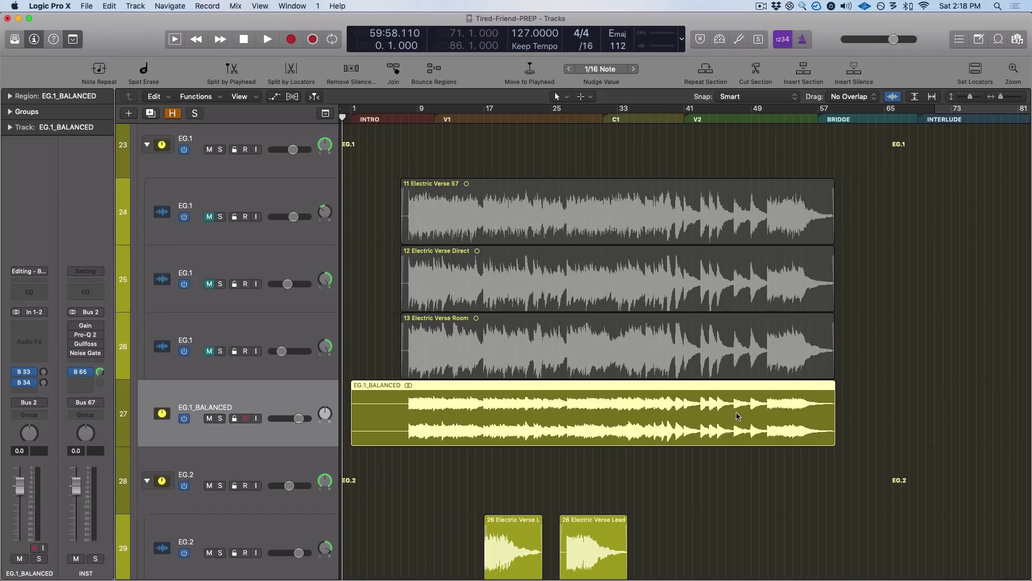
scroll(736, 416, up, 3)
click(457, 253)
scroll(457, 295, down, 3)
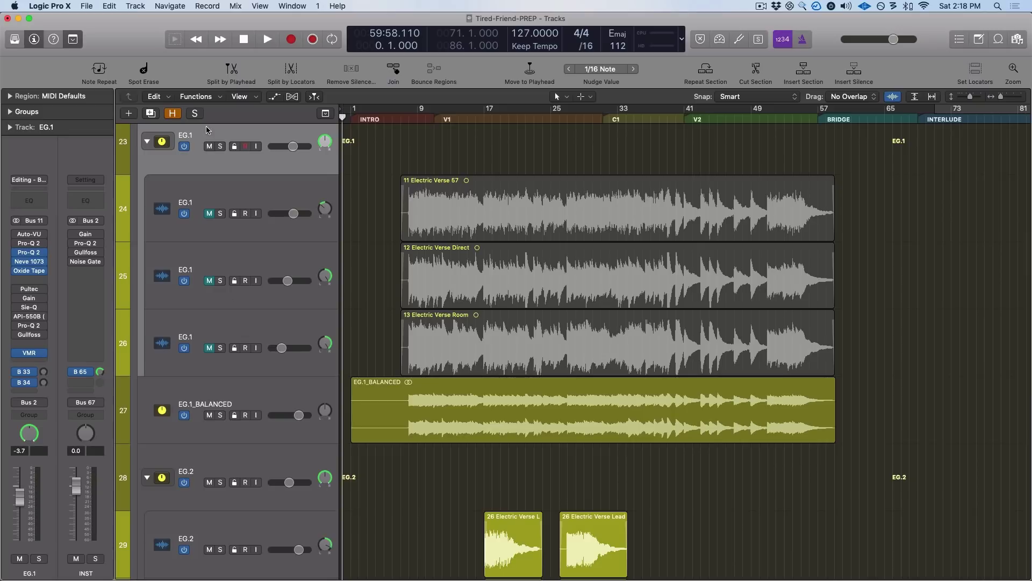
key(super+Up)
click(210, 284)
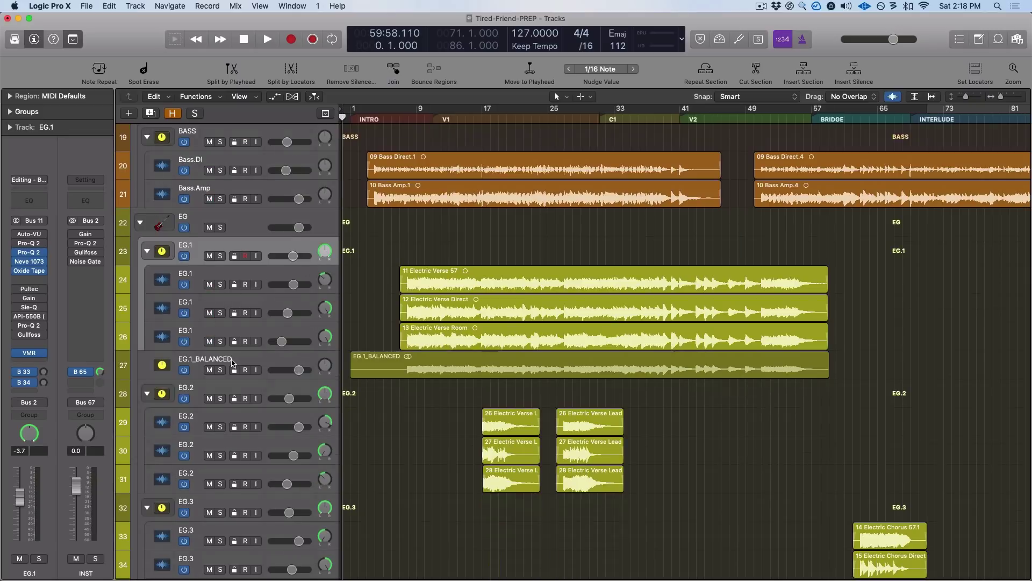
Examine how the drum tracks are routed, checking DRUM.BUS, the SNARE stack and its Snare.T and Snare.B tracks.
scroll(317, 279, up, 10)
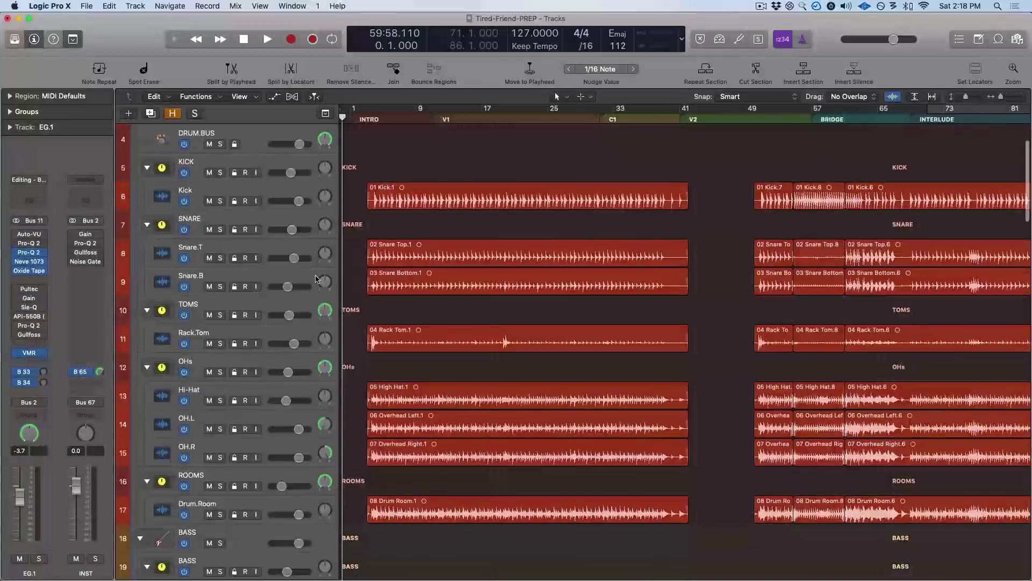
click(182, 222)
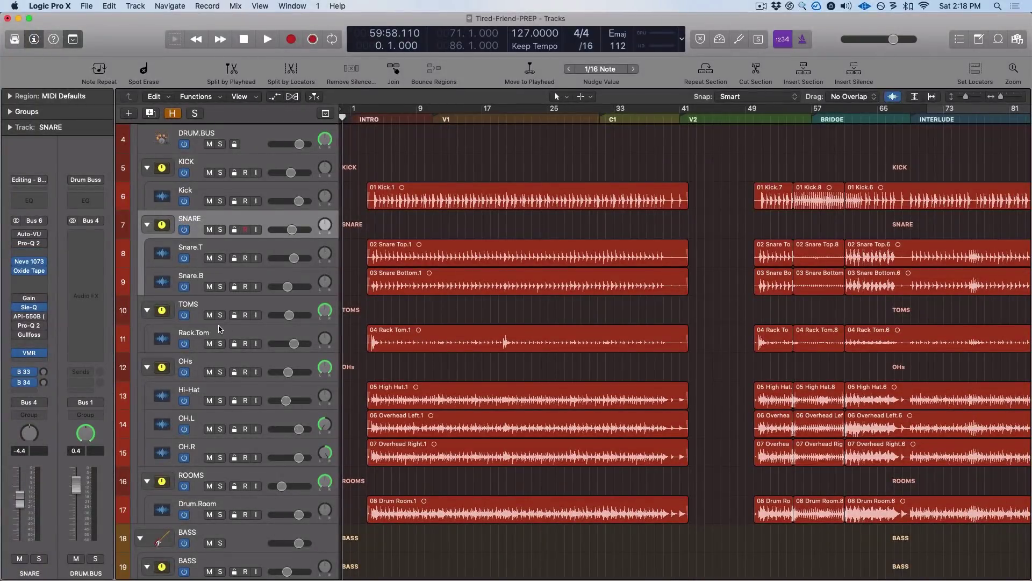
scroll(220, 329, down, 3)
scroll(211, 197, up, 2)
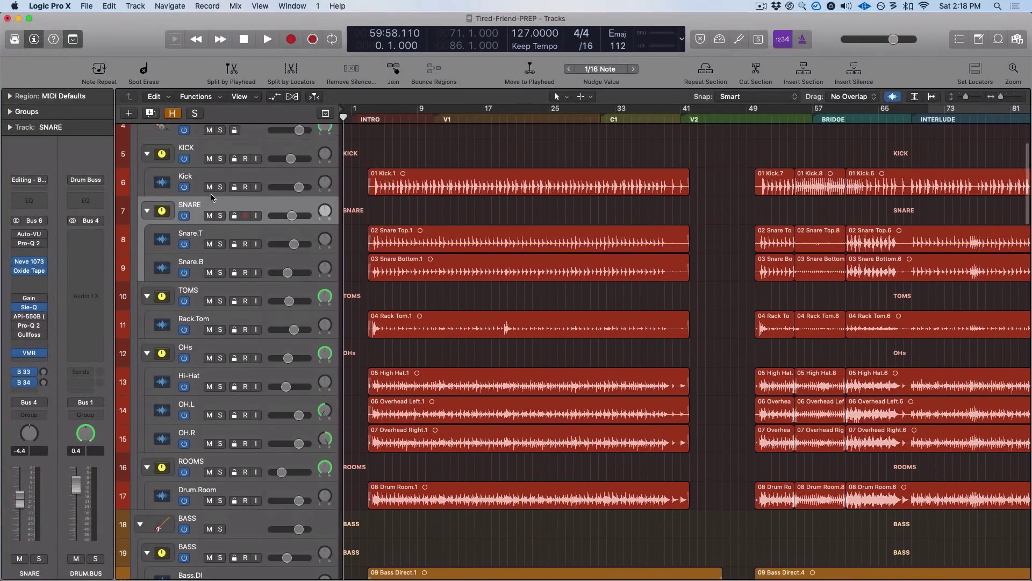
scroll(211, 193, up, 3)
click(158, 163)
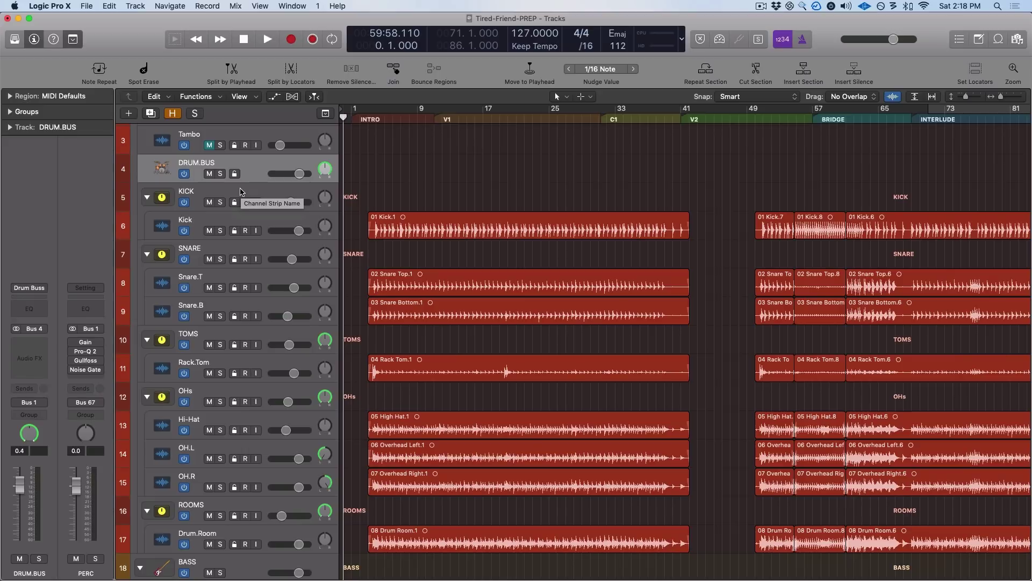
click(214, 251)
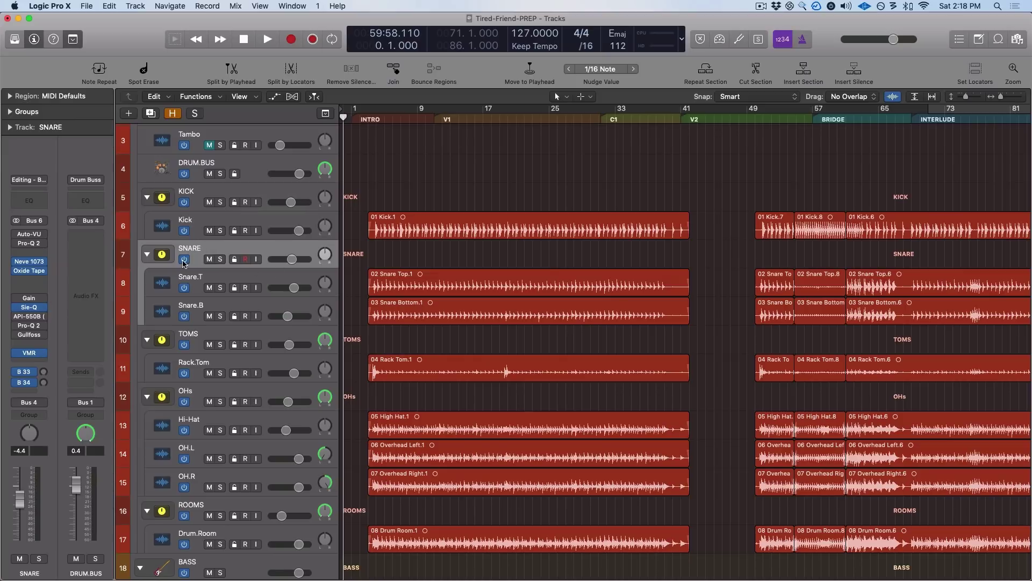
click(243, 281)
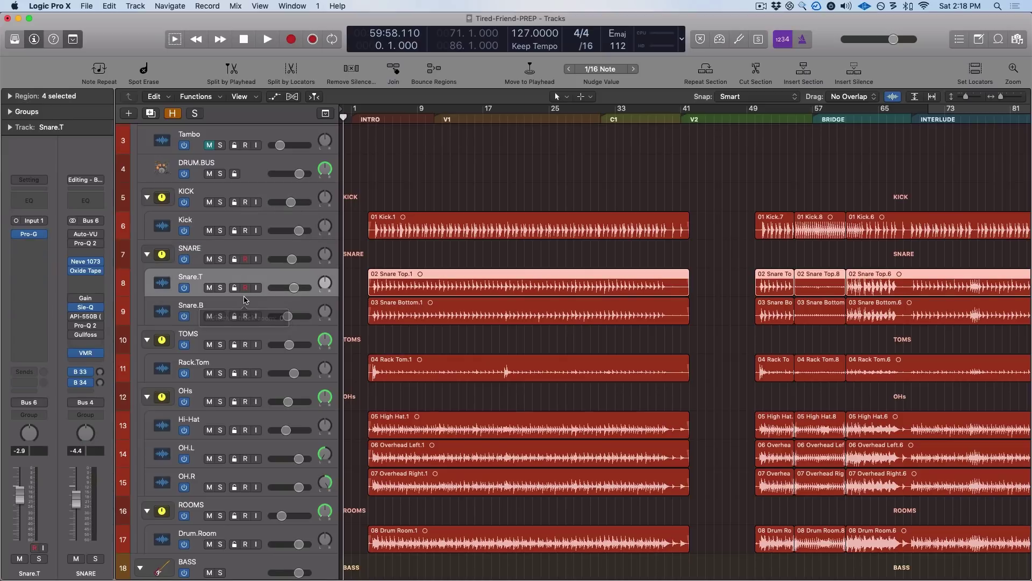
click(240, 301)
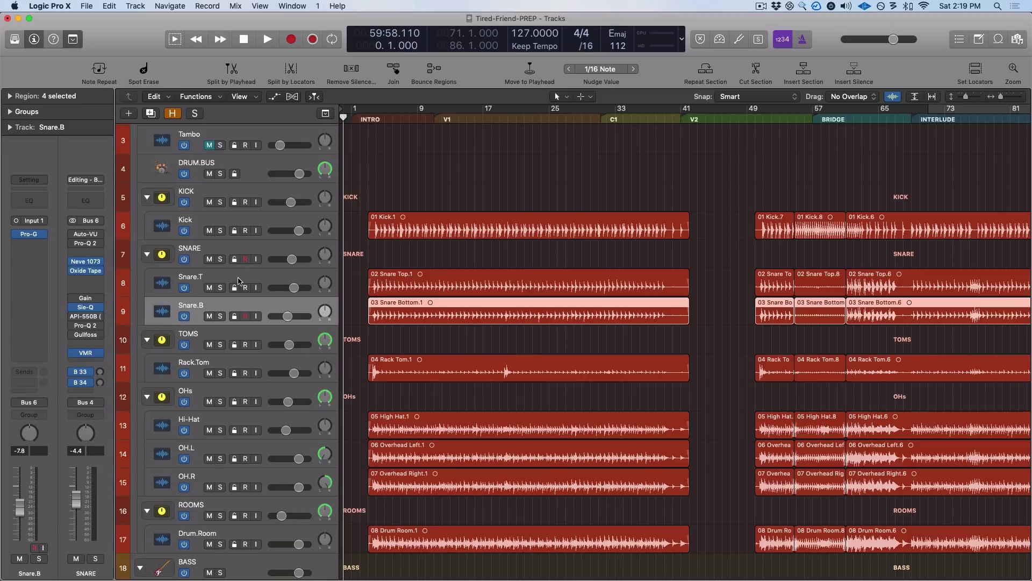
click(240, 280)
Bounce the SNARE stack in place to a new track named SNARE_BALANCE.
click(400, 260)
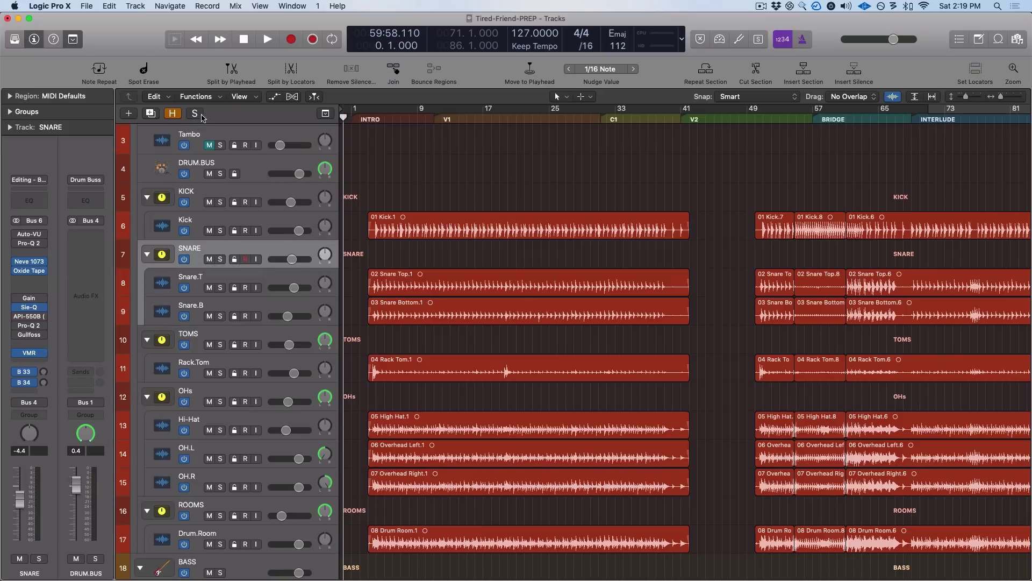
click(86, 6)
mouse_move(96, 225)
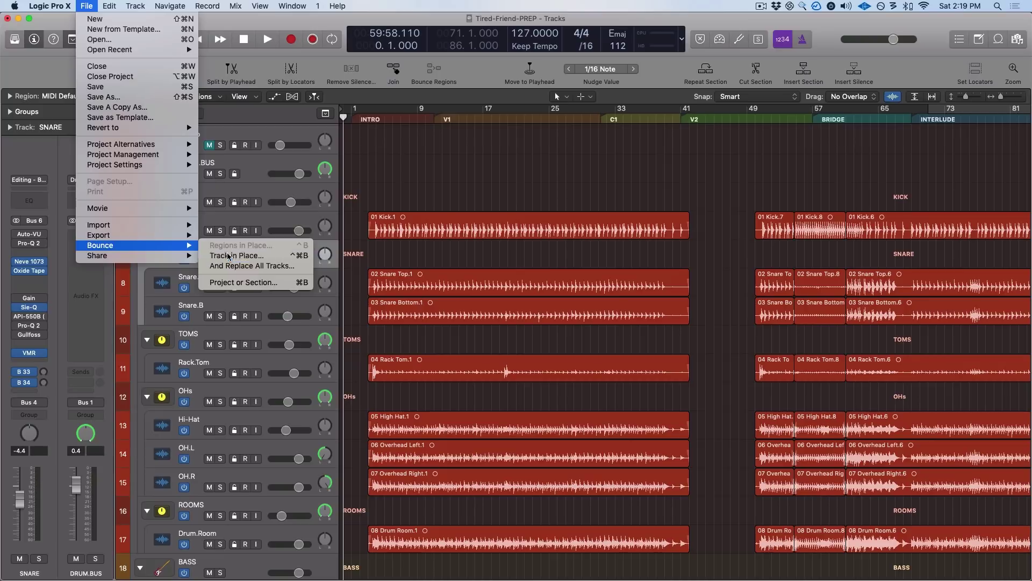
click(242, 257)
text(SNARE_BALANCE)
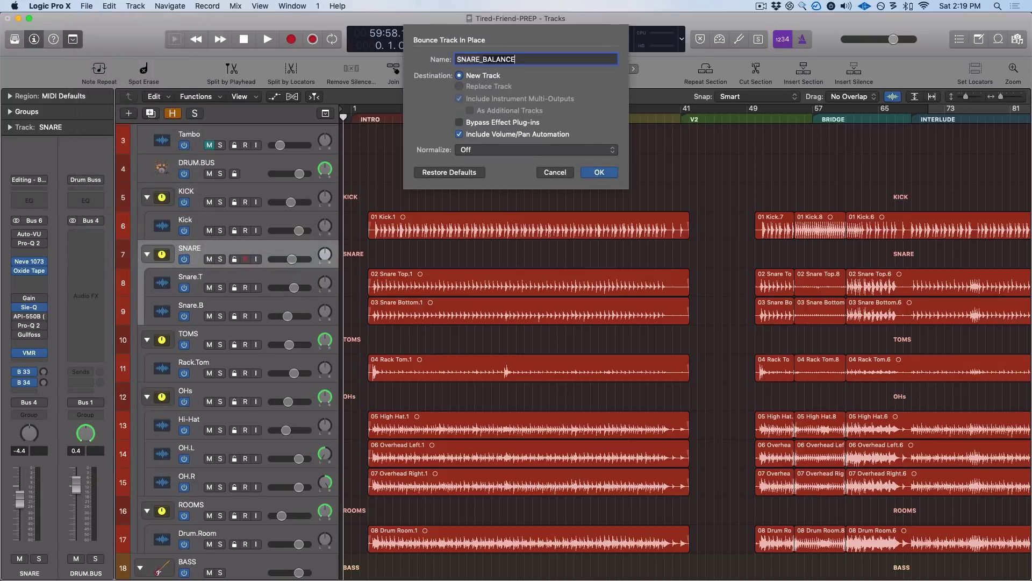
key(Return)
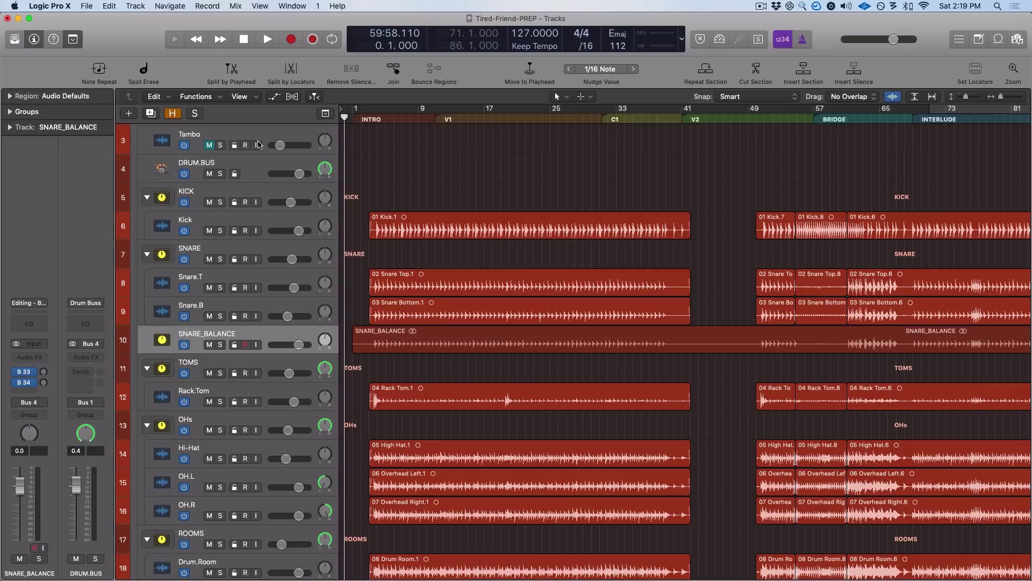
click(219, 189)
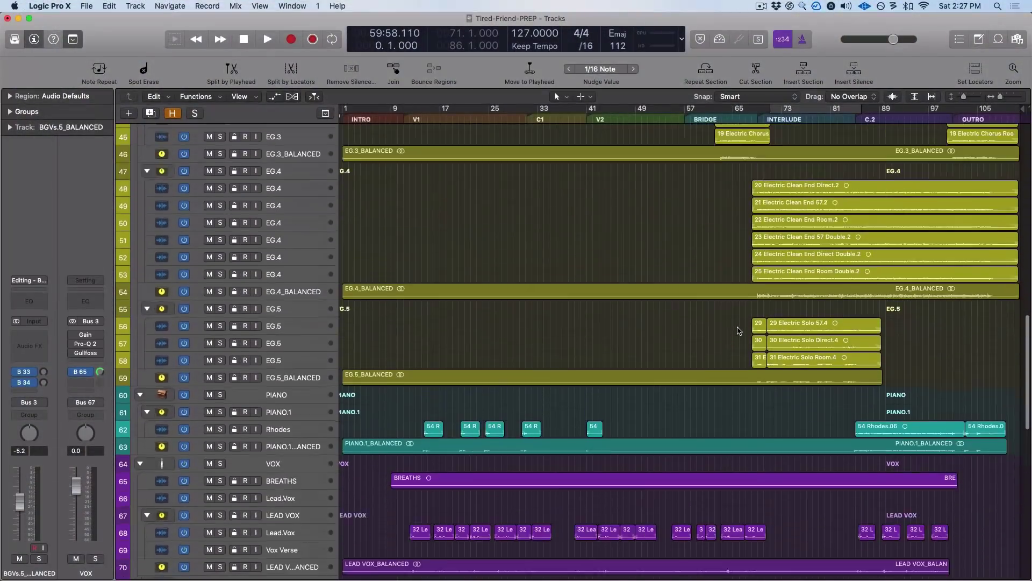
Review the bounced tracks beneath each stack throughout the project.
key(super+Down)
scroll(740, 332, up, 20)
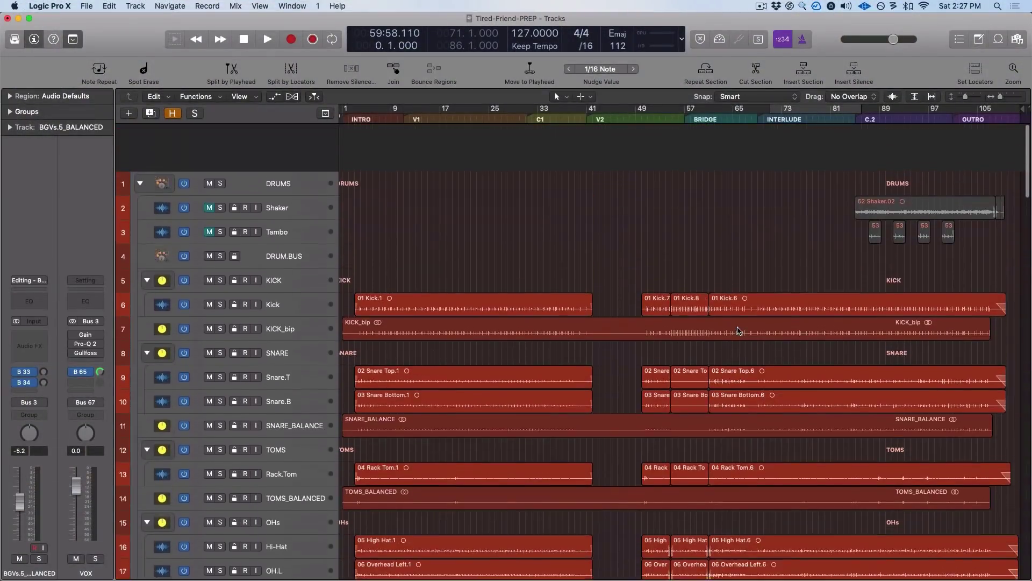
scroll(740, 331, down, 2)
scroll(738, 331, down, 10)
scroll(737, 332, up, 12)
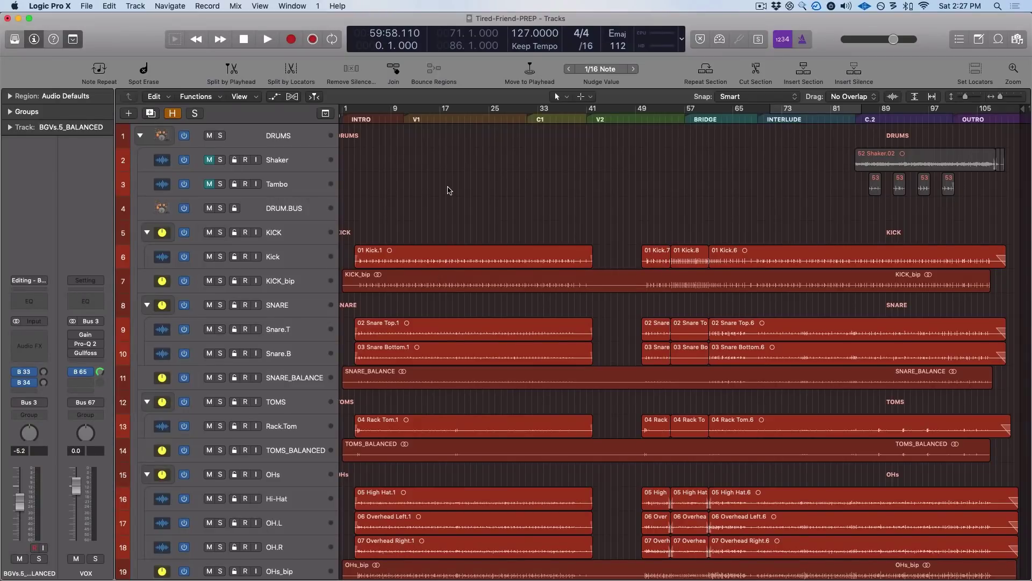
Show the hidden tracks and move the EDITS folder stack to the beginning of the track list, above DRUMS.
key(h)
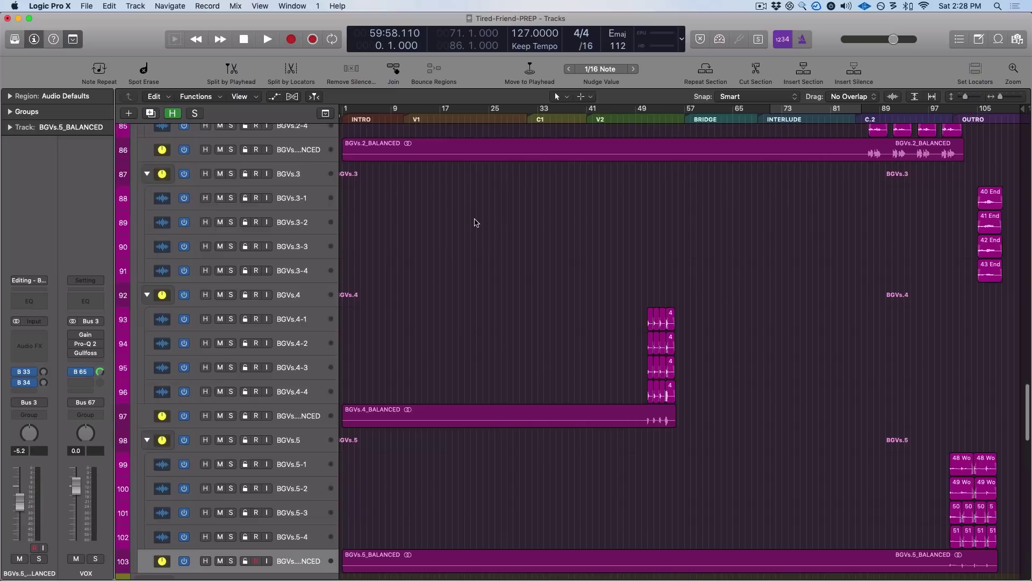
scroll(472, 221, down, 20)
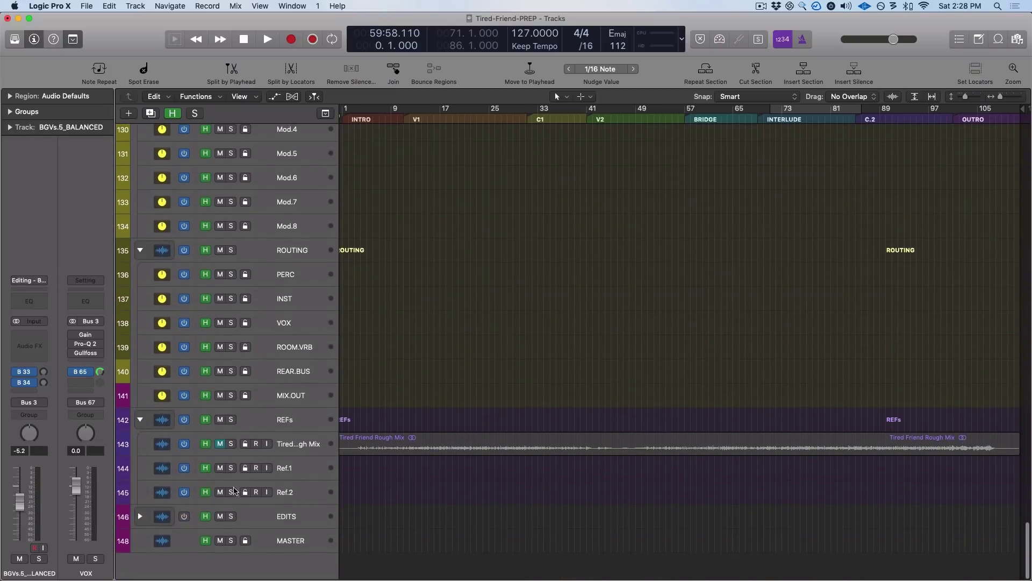
click(308, 520)
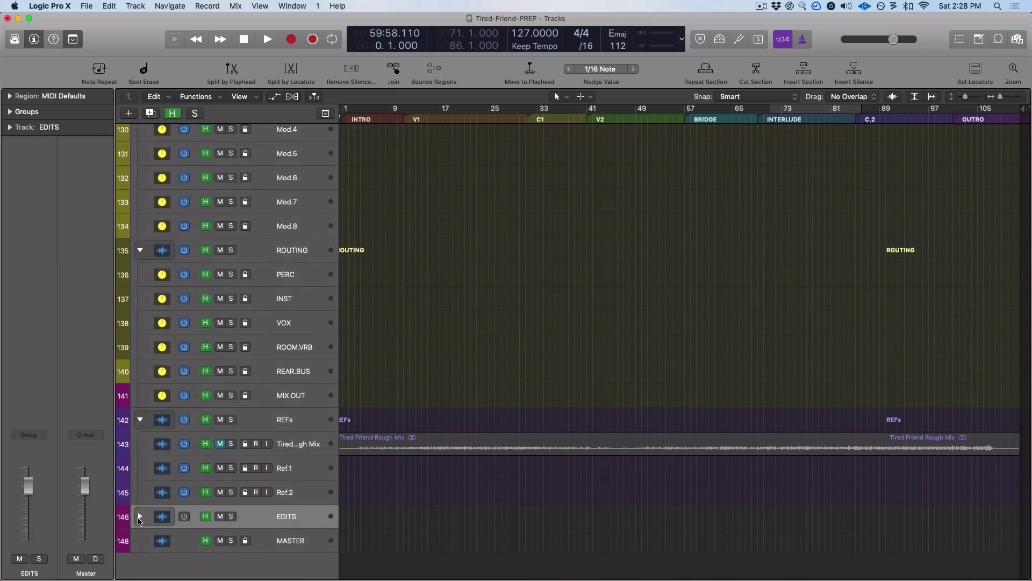
click(139, 516)
click(140, 516)
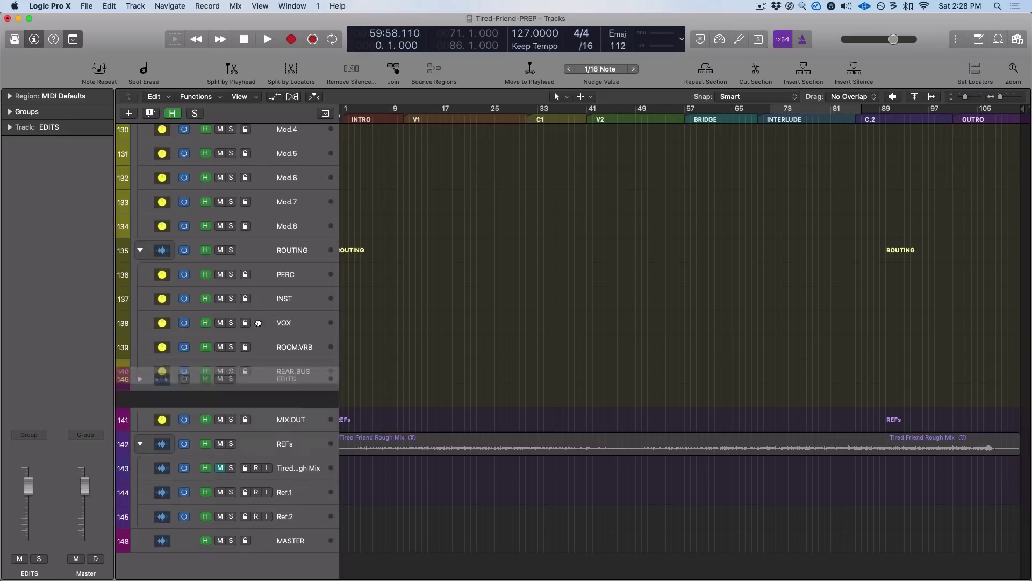
drag(258, 322, 322, 98)
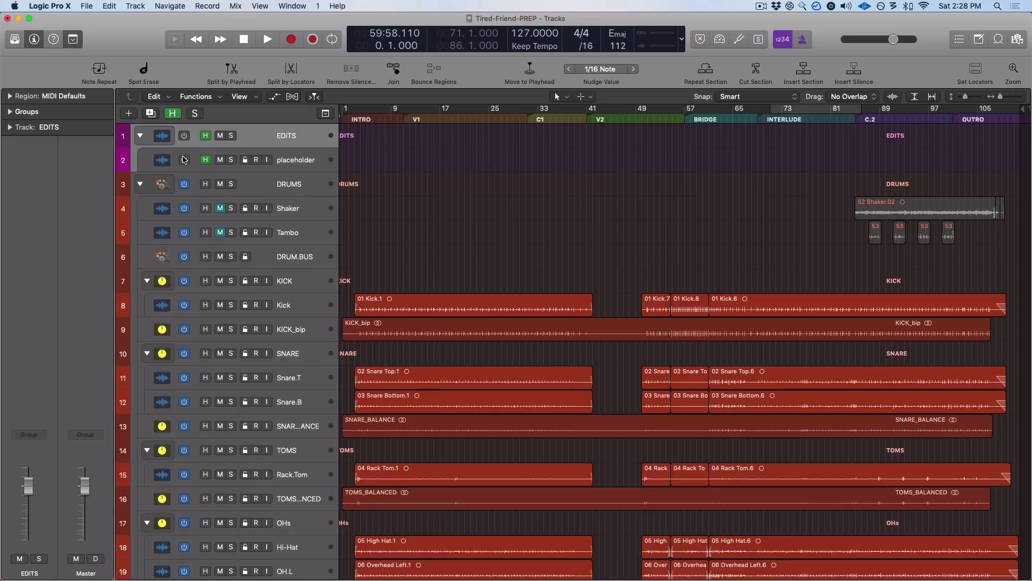
Move the KICK, SNARE, TOMS, OHs and ROOMS stacks with their original tracks into the EDITS folder stack.
click(279, 276)
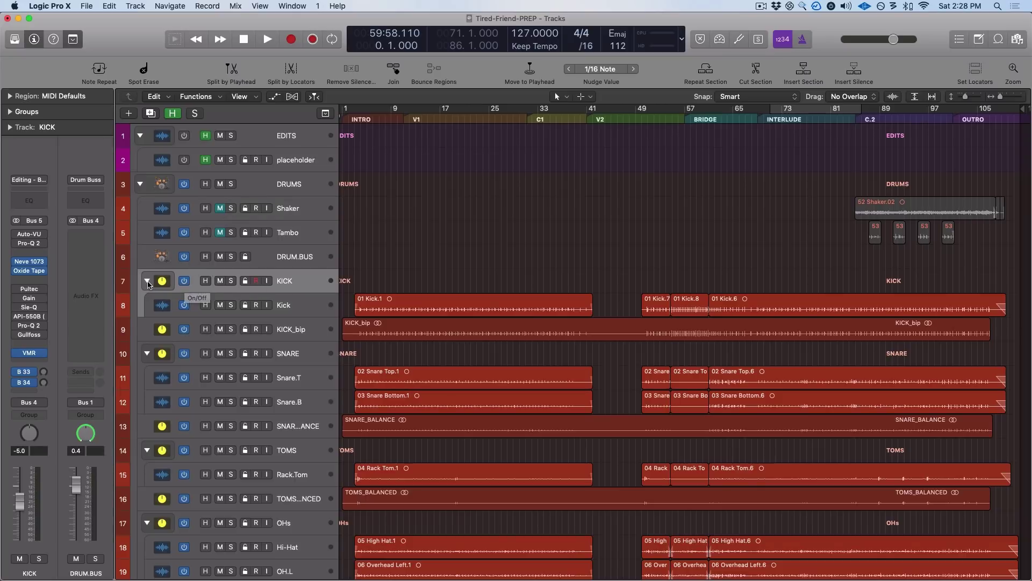
drag(294, 280, 294, 155)
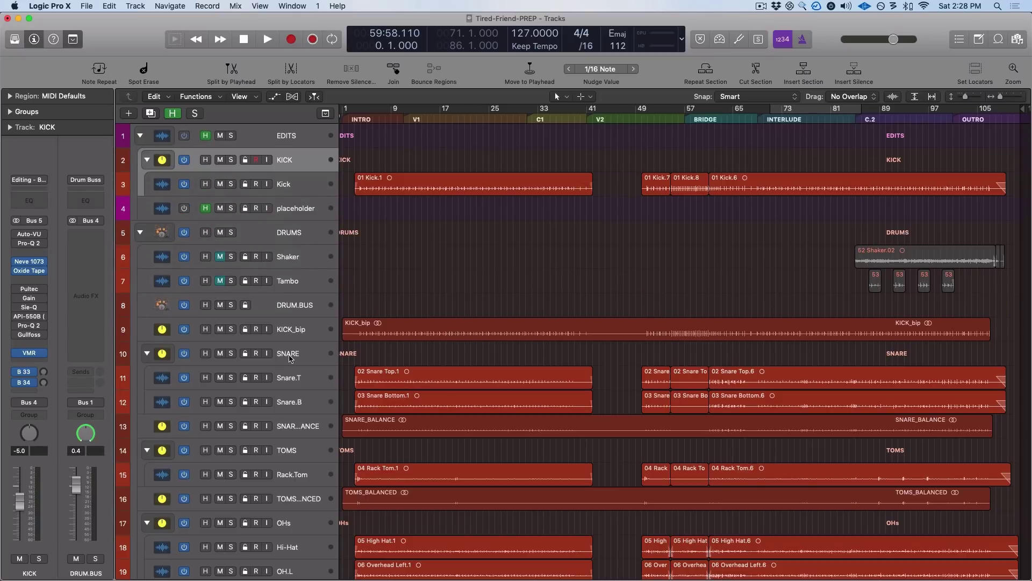
click(289, 353)
scroll(304, 484, down, 6)
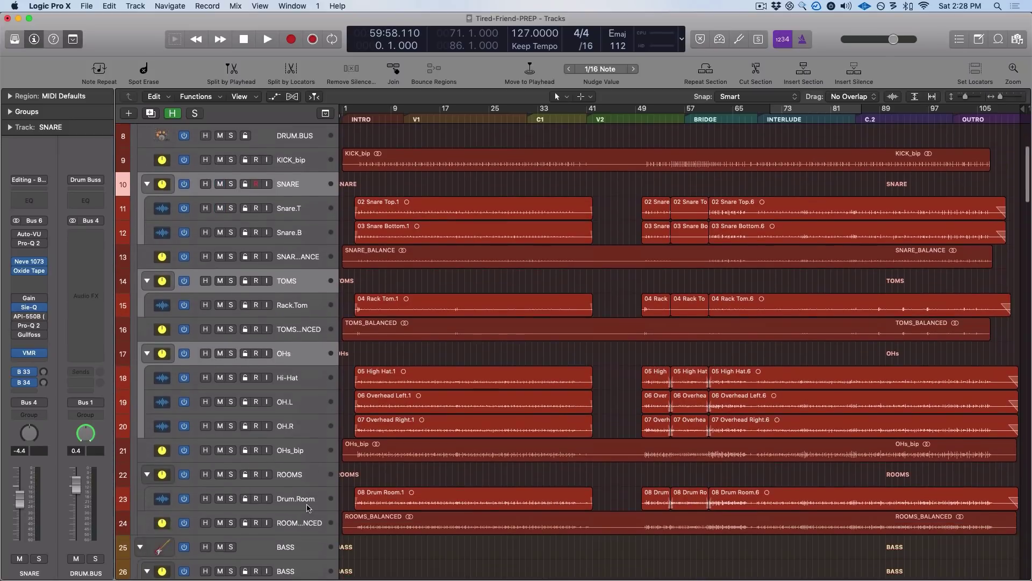
mouse_move(321, 184)
mouse_down()
mouse_move(321, 129)
mouse_move(323, 194)
mouse_up()
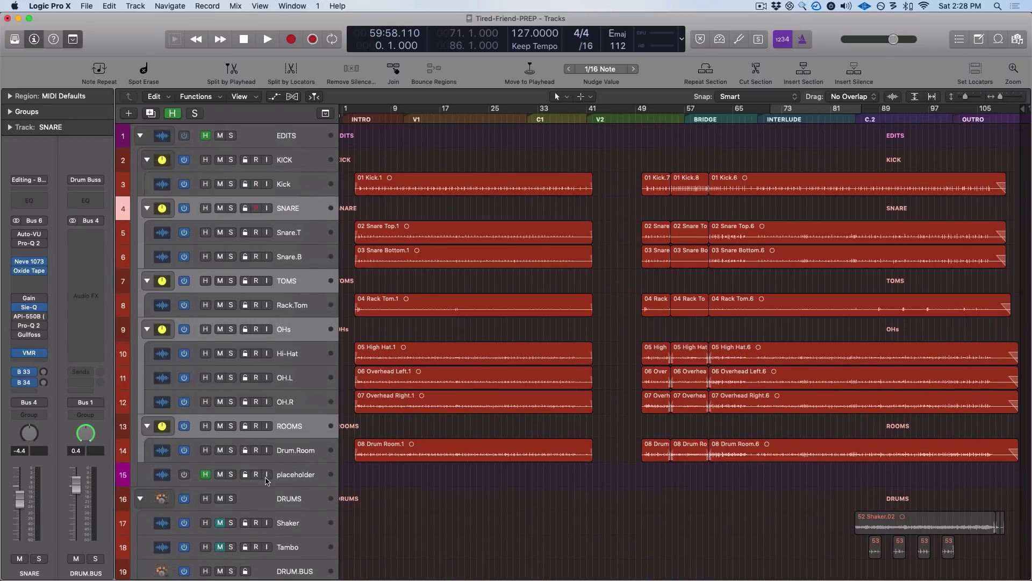
scroll(267, 480, down, 3)
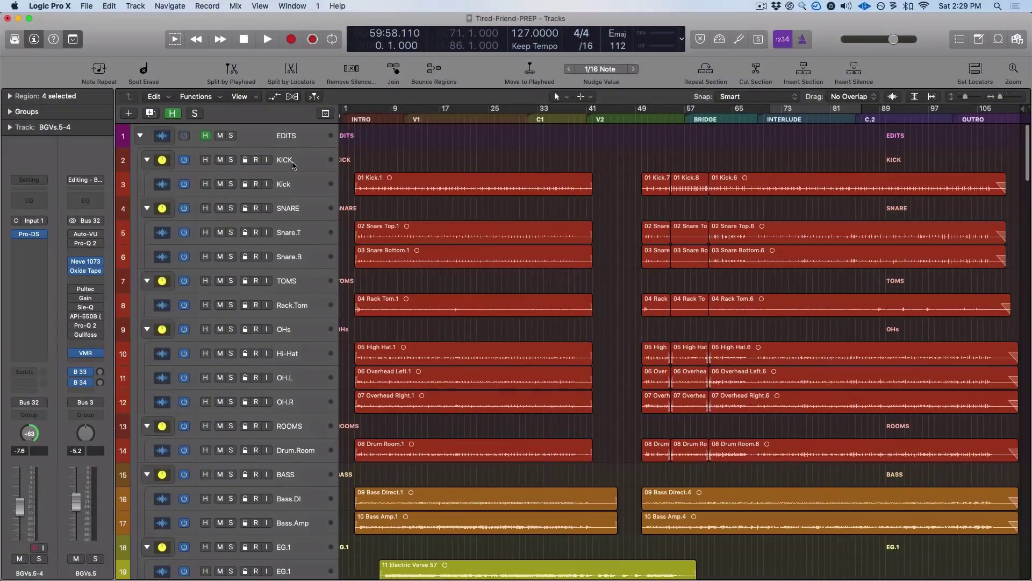
Select all the original stacks and regions inside EDITS and turn off their tracks.
key(super+a)
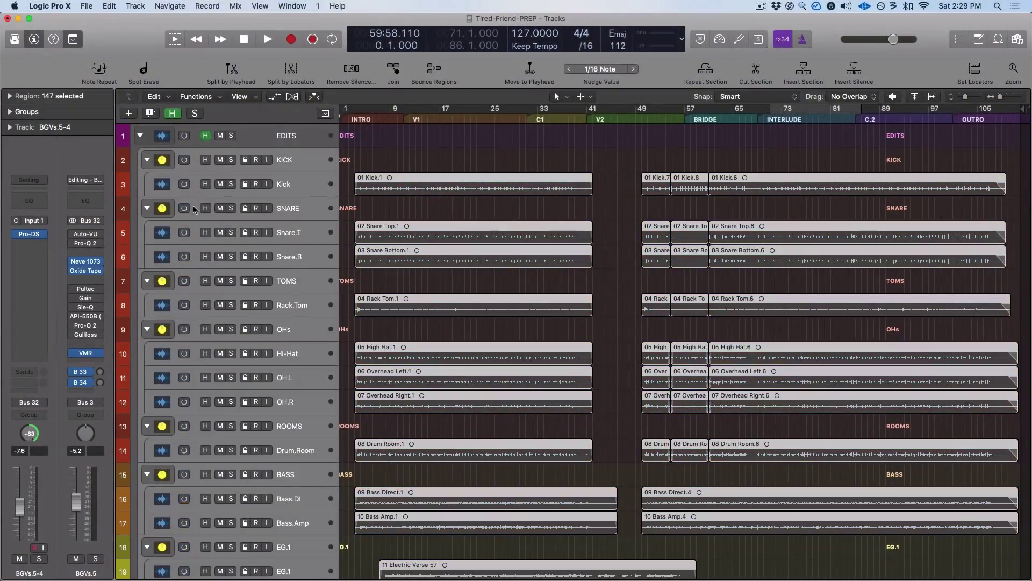
scroll(209, 388, down, 6)
scroll(193, 421, down, 4)
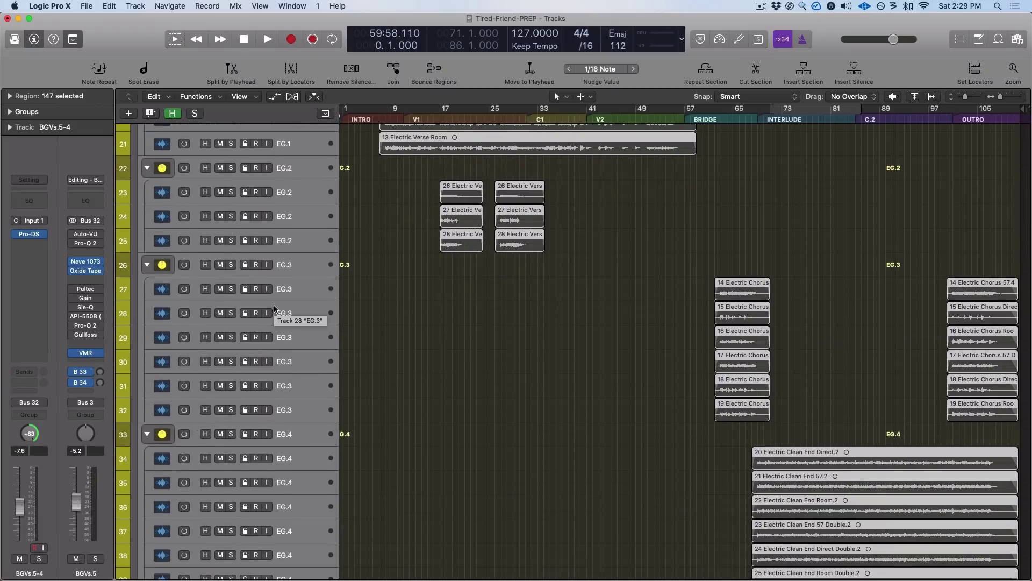
key(f)
key(f)
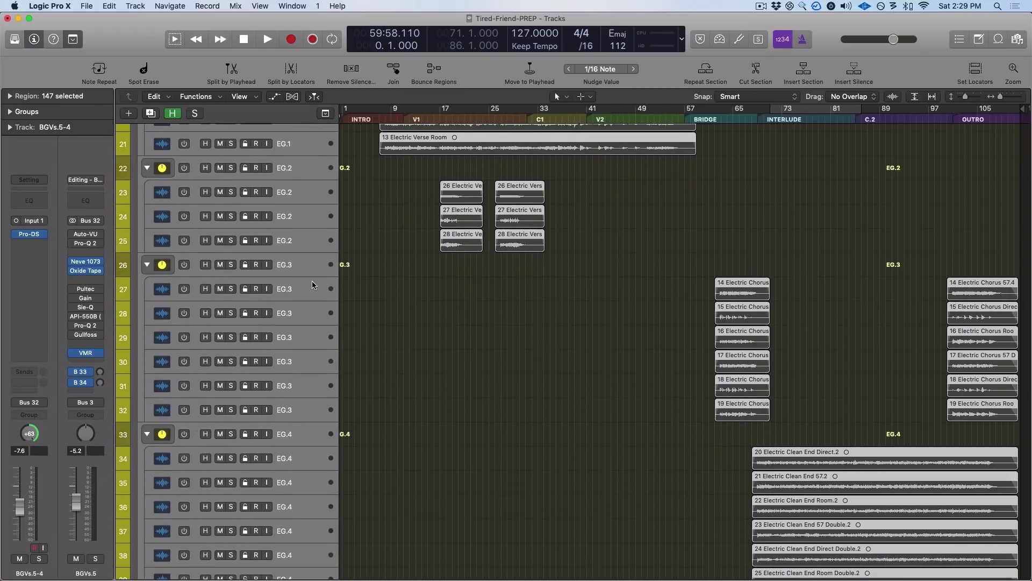
Collapse the stacks inside EDITS, close the EDITS folder and hide the hidden tracks.
alt+click(147, 168)
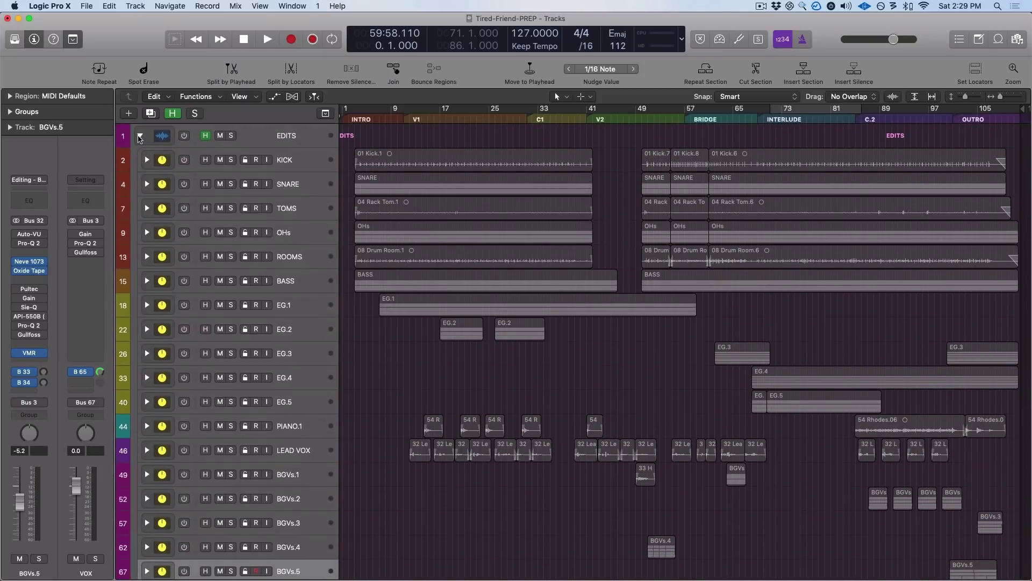
click(140, 141)
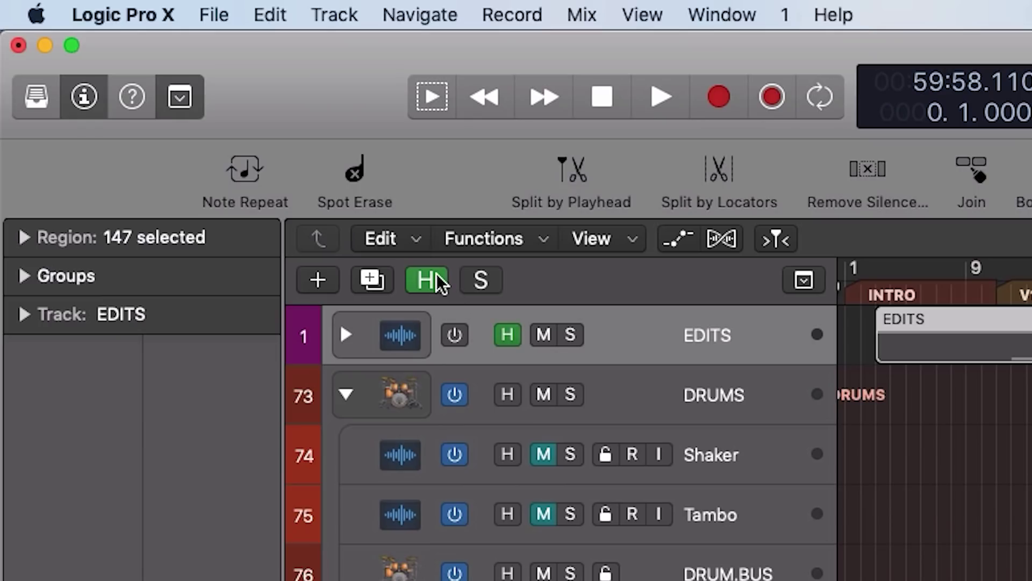
click(172, 113)
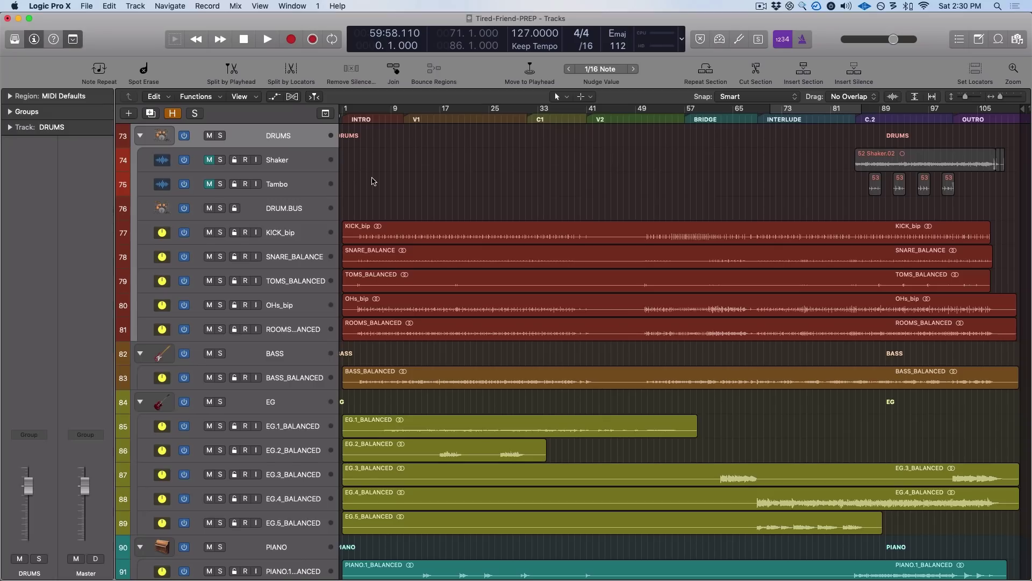
Review the remaining bounced tracks from DRUMS down to BGVs.
scroll(930, 422, down, 10)
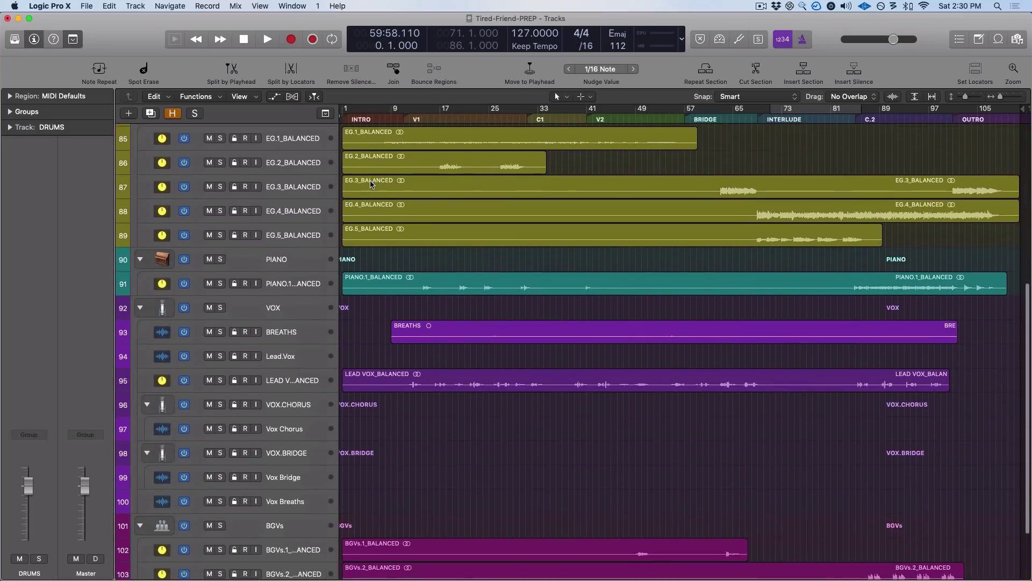
scroll(371, 185, down, 5)
scroll(371, 185, up, 10)
scroll(370, 185, down, 10)
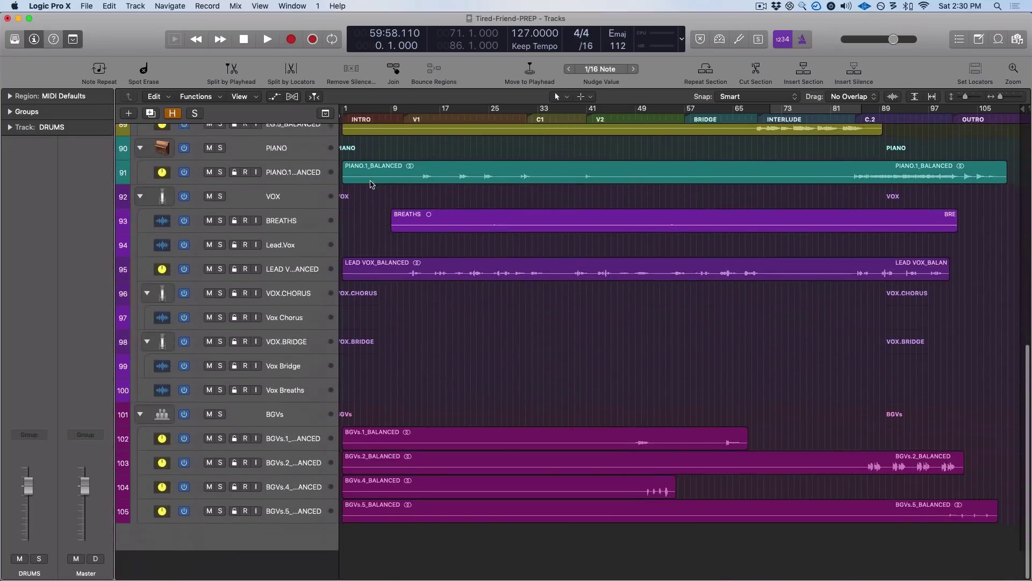
scroll(371, 185, up, 10)
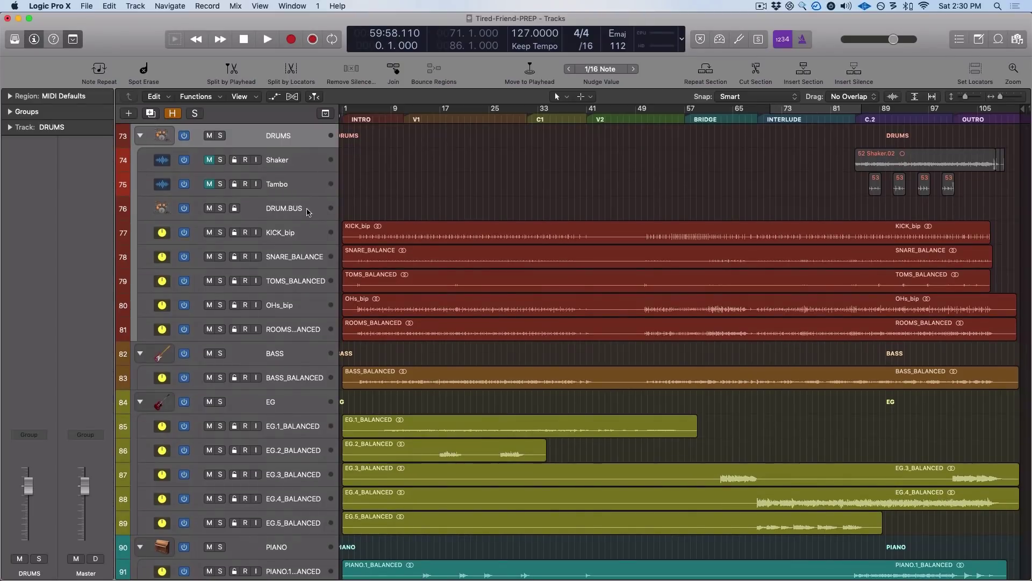
scroll(290, 183, down, 1)
scroll(290, 183, up, 1)
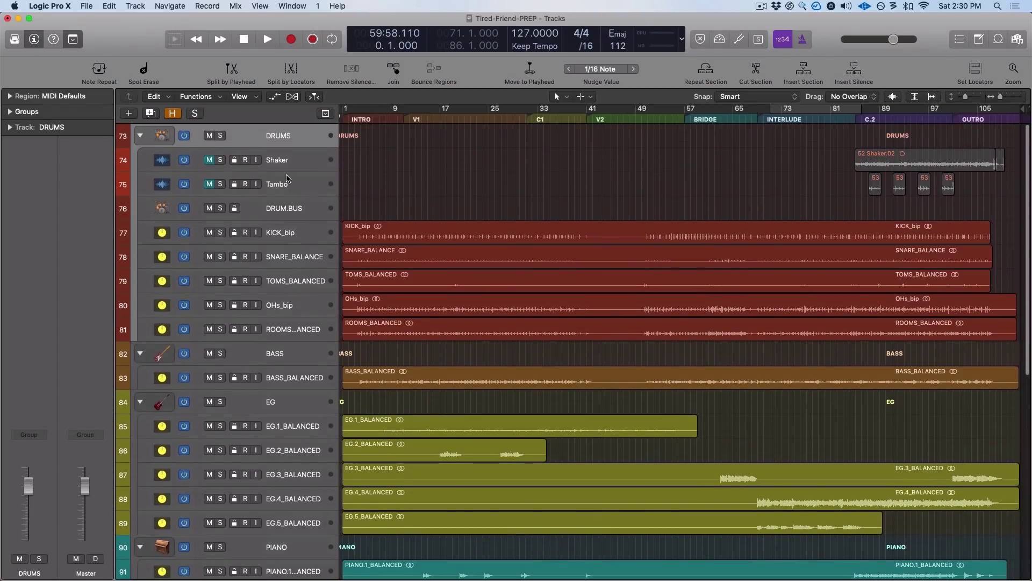
Examine the channel strips of the bounced drum tracks from KICK_bip to ROOMS_BALANCED, and look over the other bounced tracks.
click(270, 237)
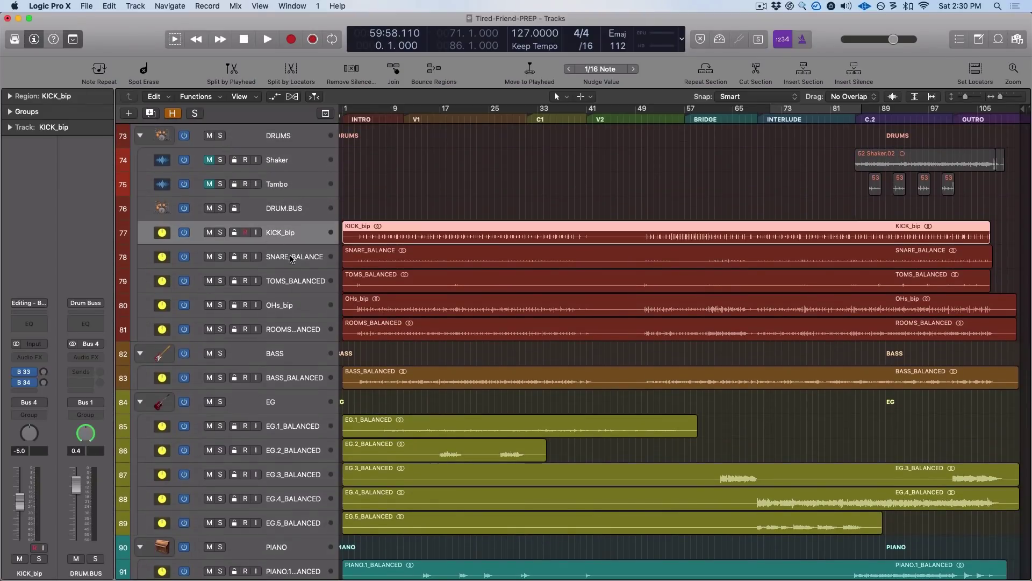
click(291, 257)
click(285, 281)
click(280, 304)
click(298, 329)
scroll(299, 328, down, 1)
scroll(299, 327, down, 10)
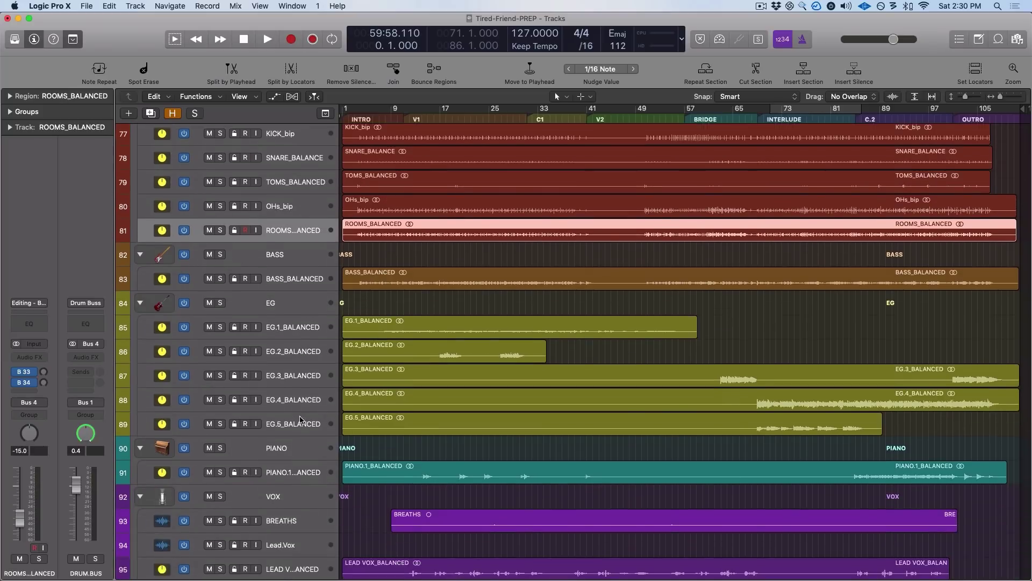
scroll(342, 363, up, 10)
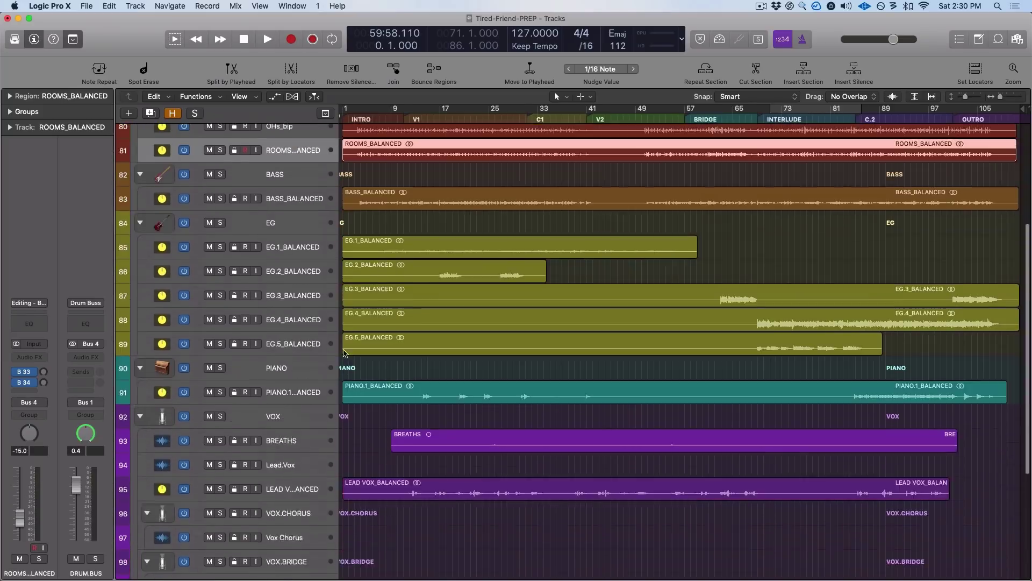
scroll(505, 239, up, 2)
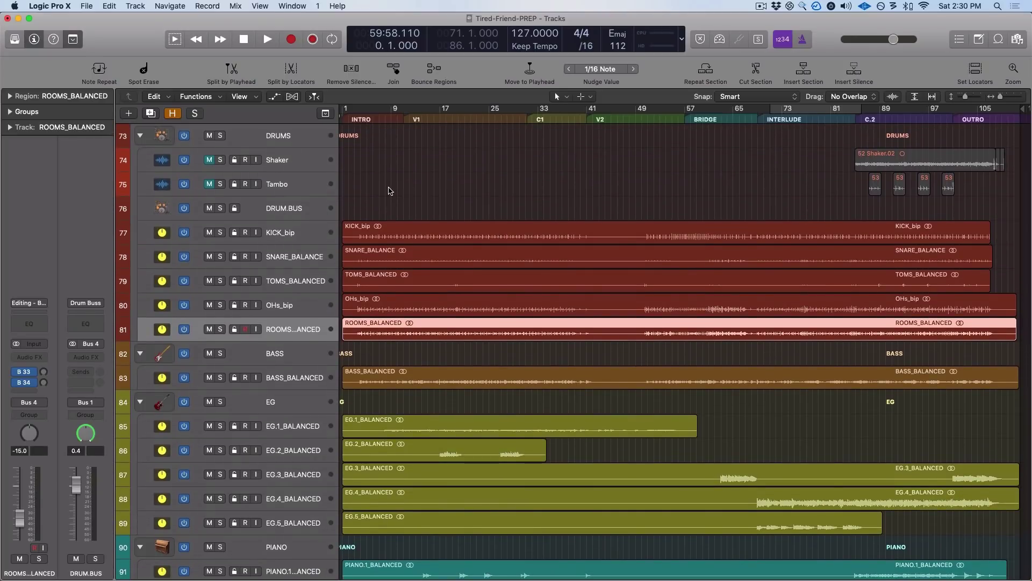
scroll(437, 196, down, 5)
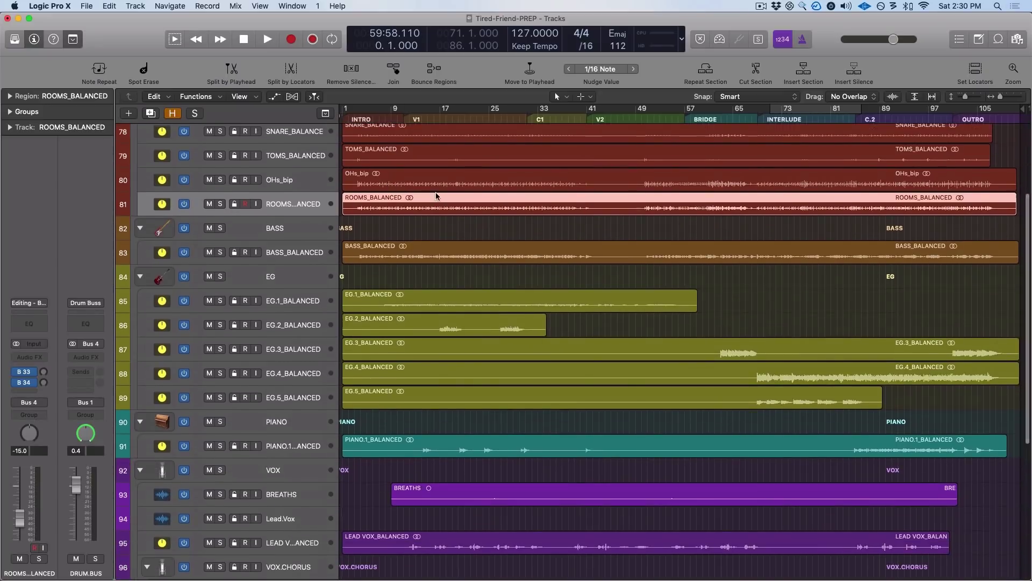
scroll(437, 197, up, 5)
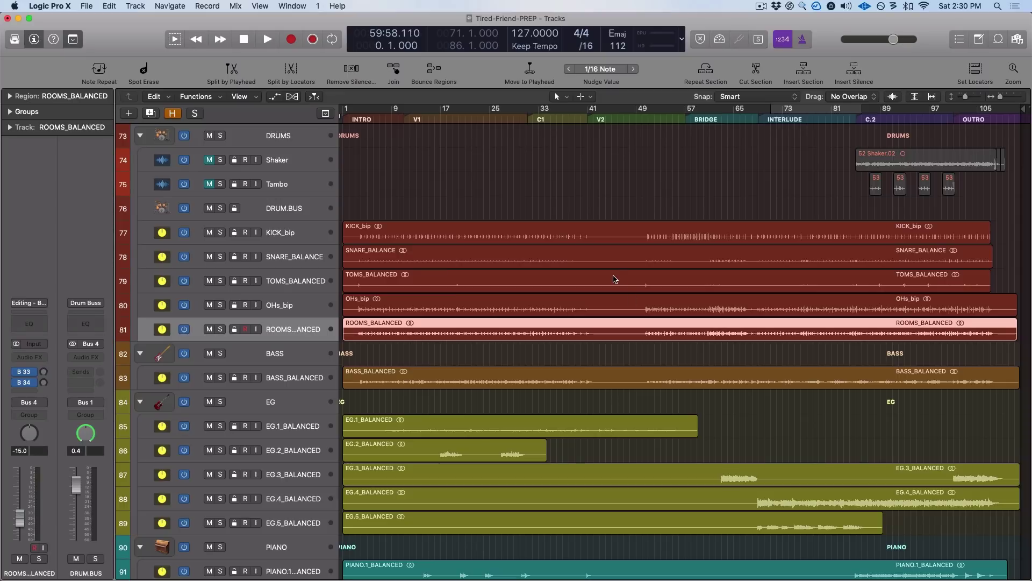
Recolor the five bounced drum regions, from KICK_bip to ROOMS_BALANCED, in a brighter red.
click(327, 222)
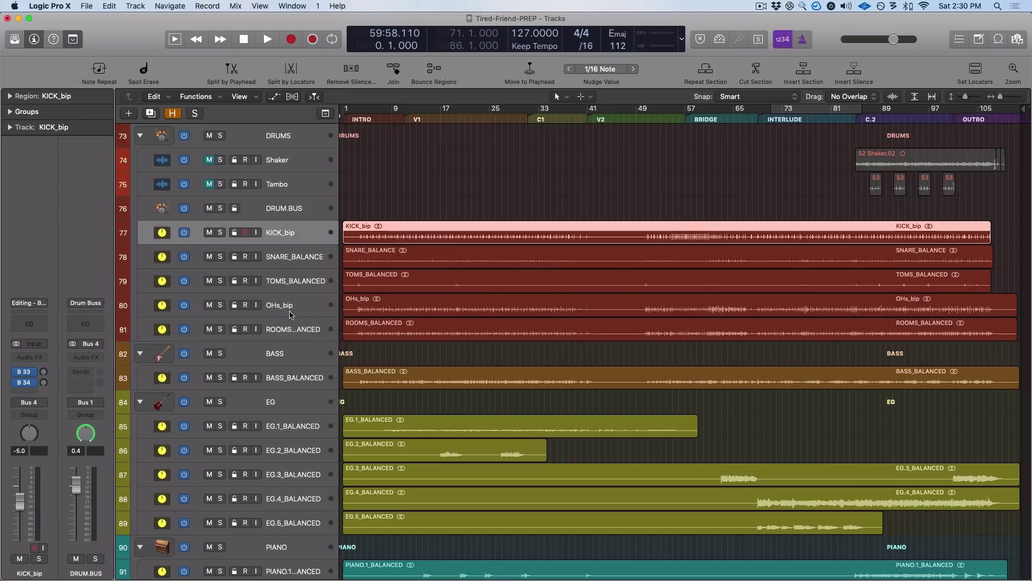
shift+click(284, 329)
scroll(269, 317, down, 1)
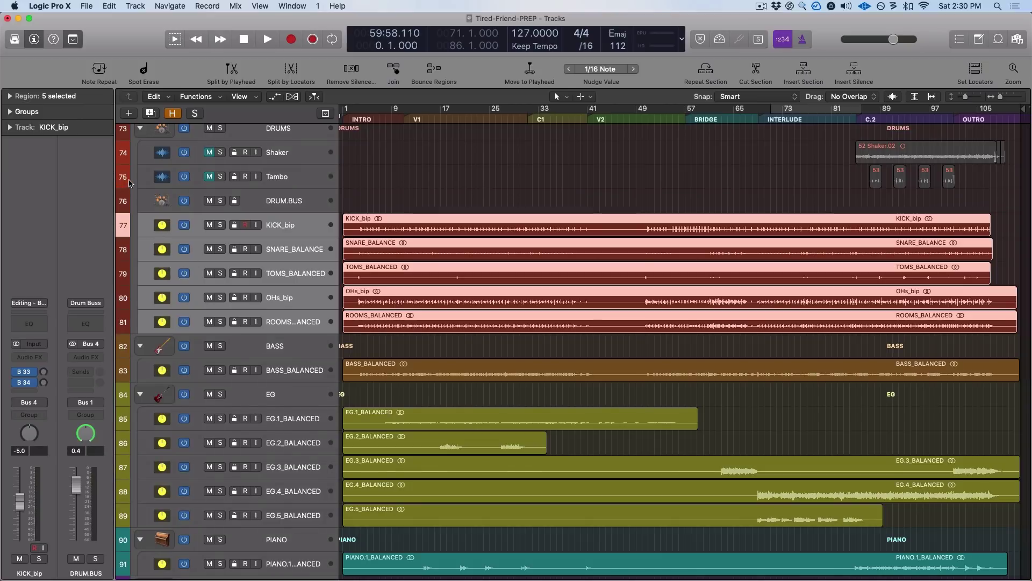
key(alt+c)
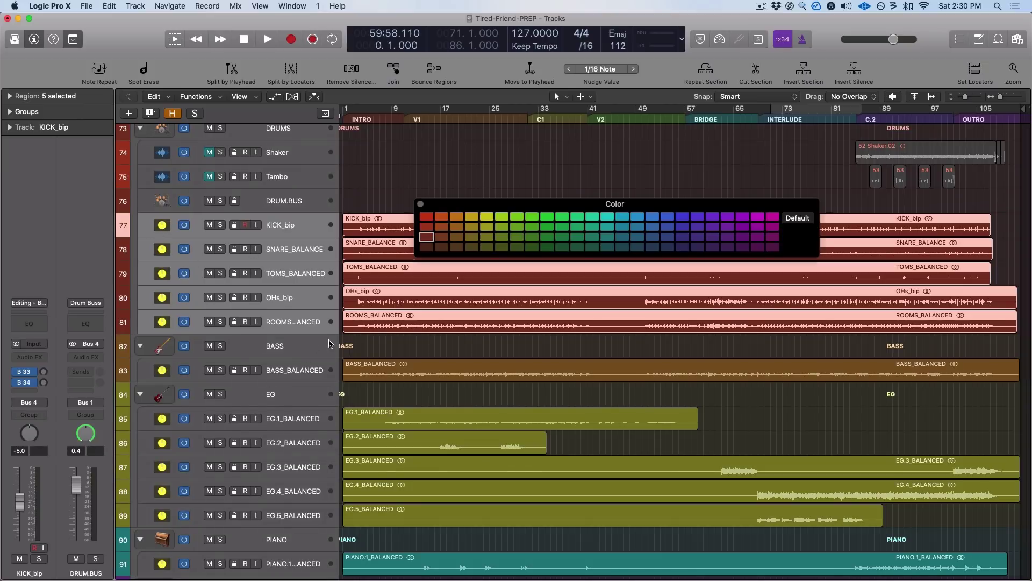
click(442, 226)
Recolor the bounced bass region brighter orange, the EG regions brighter yellow and the piano region brighter teal.
click(438, 371)
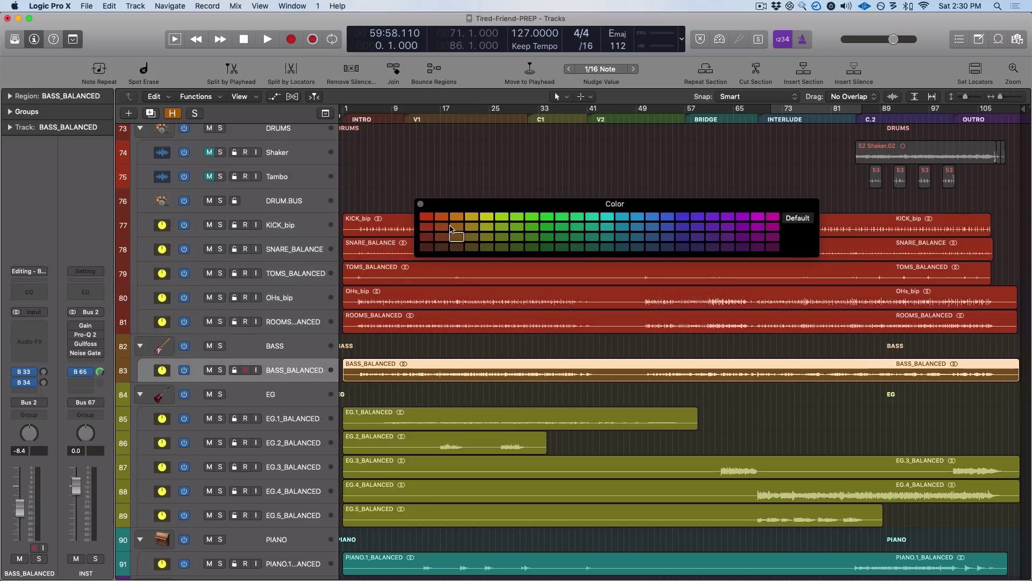
drag(435, 399, 537, 572)
click(609, 228)
Recolor the BREATHS and LEAD VOX_BALANCED regions brighter purple and the four bounced BGVs regions brighter magenta.
scroll(549, 364, down, 5)
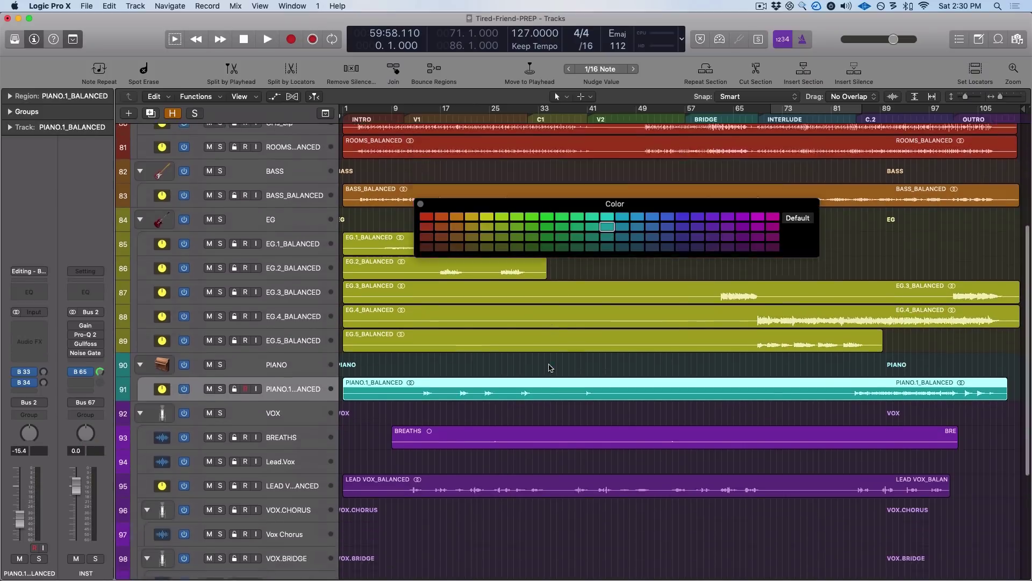
drag(554, 456, 618, 371)
click(728, 237)
scroll(645, 376, down, 5)
drag(608, 563, 639, 468)
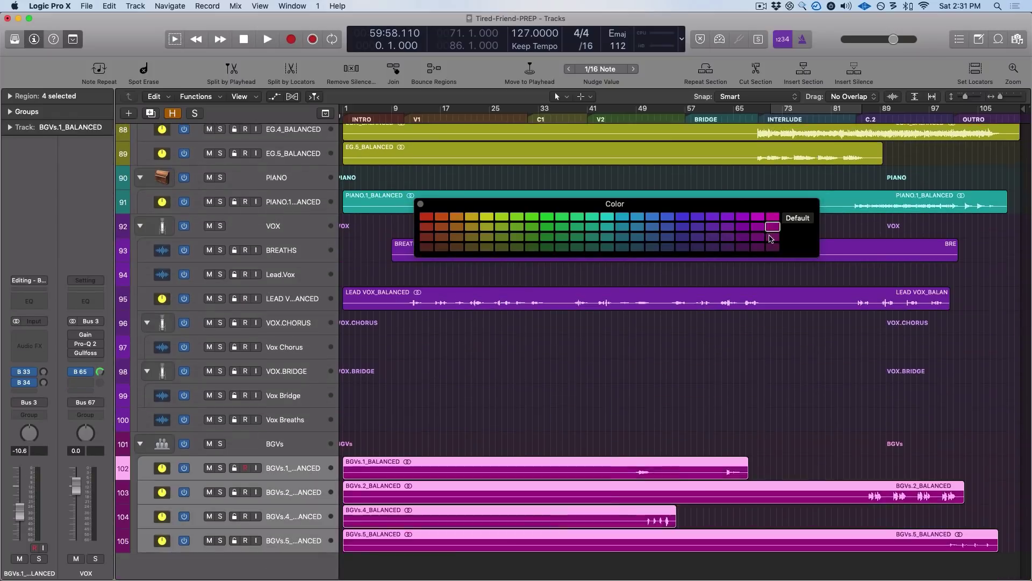
click(773, 237)
Color all the tracks by their region colors, close the color palette and check the recolored tracks.
click(478, 562)
key(super+a)
click(196, 97)
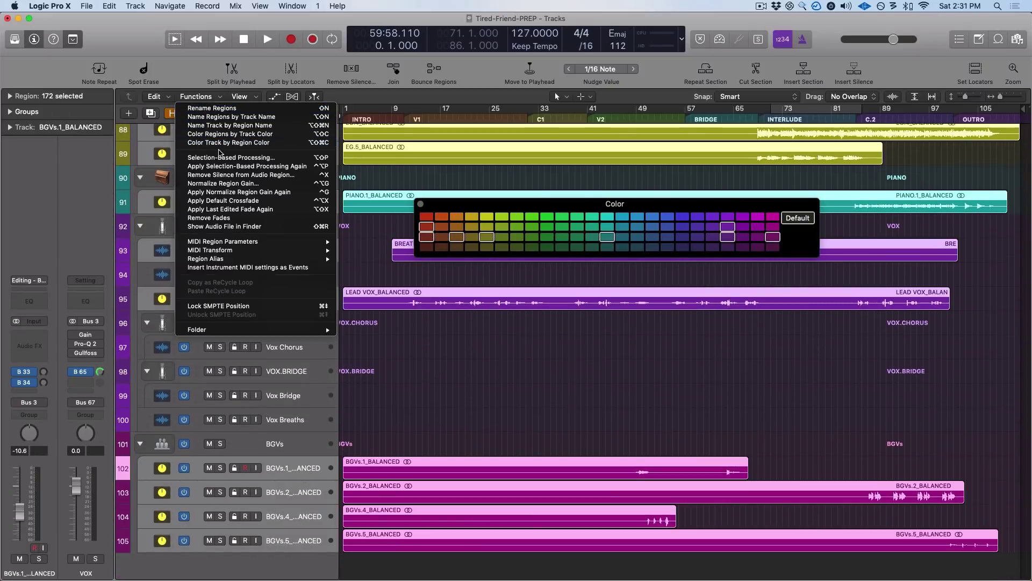
click(210, 143)
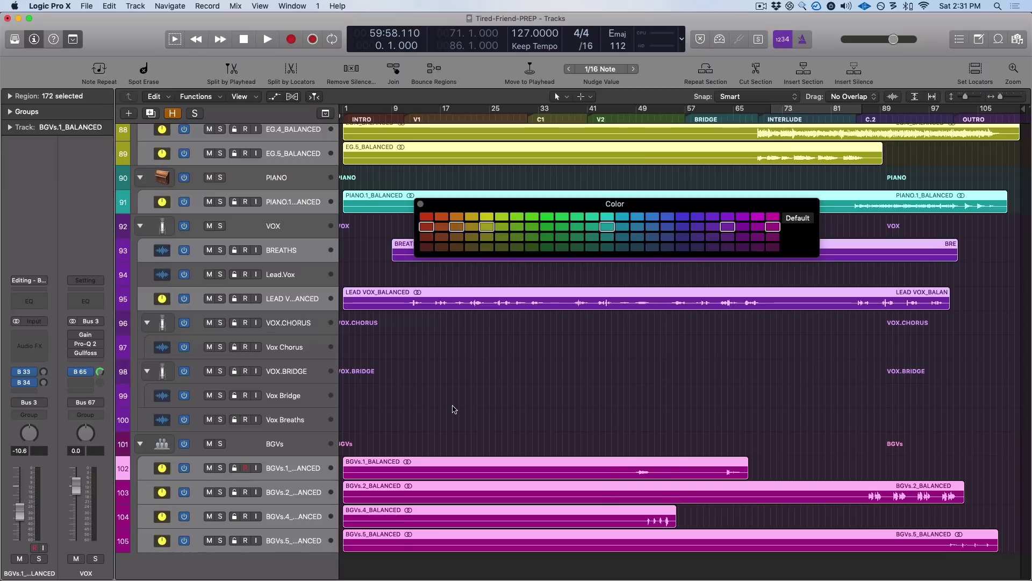
click(455, 410)
click(420, 203)
scroll(430, 267, up, 15)
scroll(430, 267, down, 13)
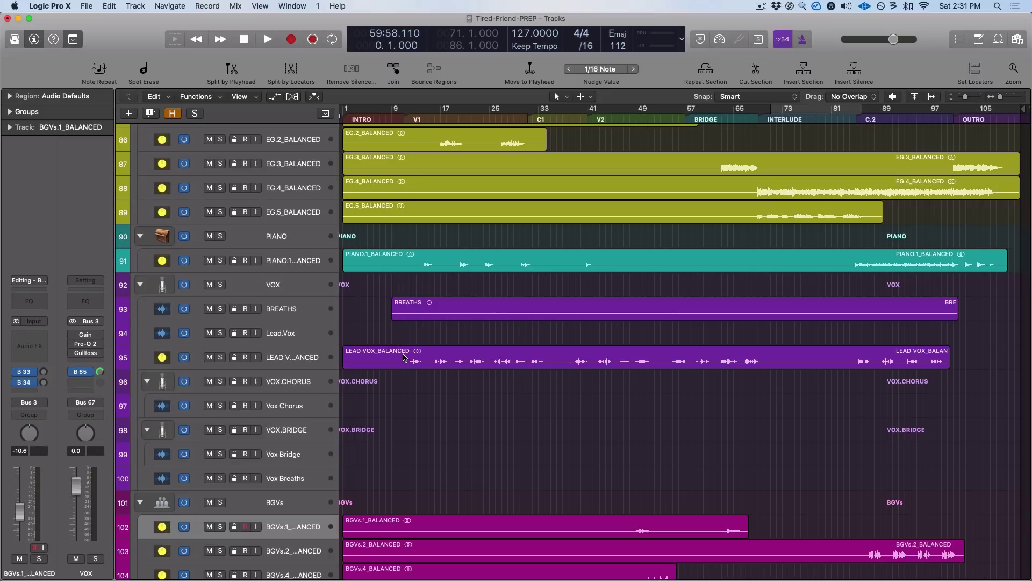
Split the BREATHS and LEAD VOX_BALANCED regions together into verse, first chorus, second verse, bridge and final chorus sections.
drag(399, 359, 528, 310)
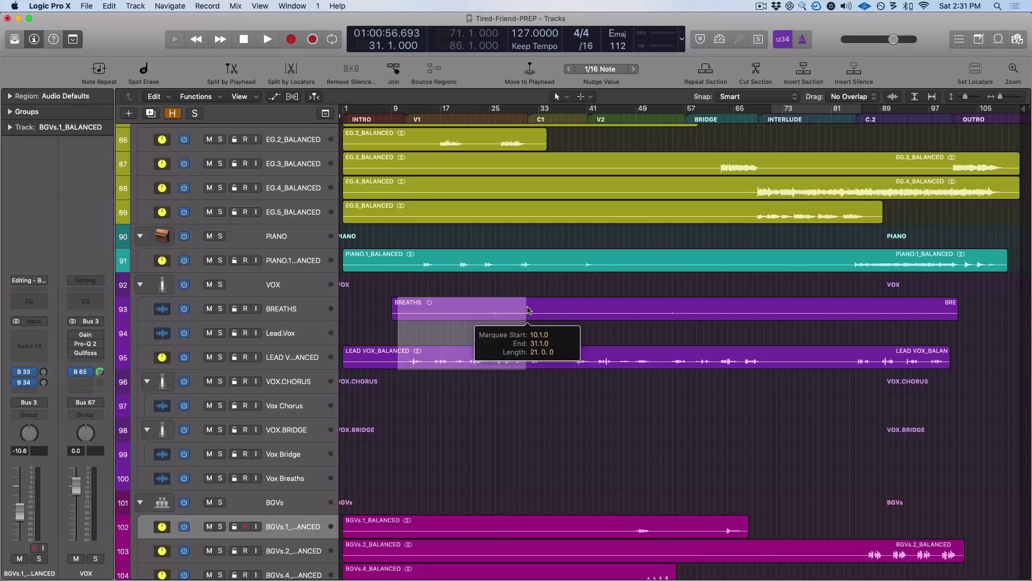
drag(557, 361, 387, 309)
click(463, 316)
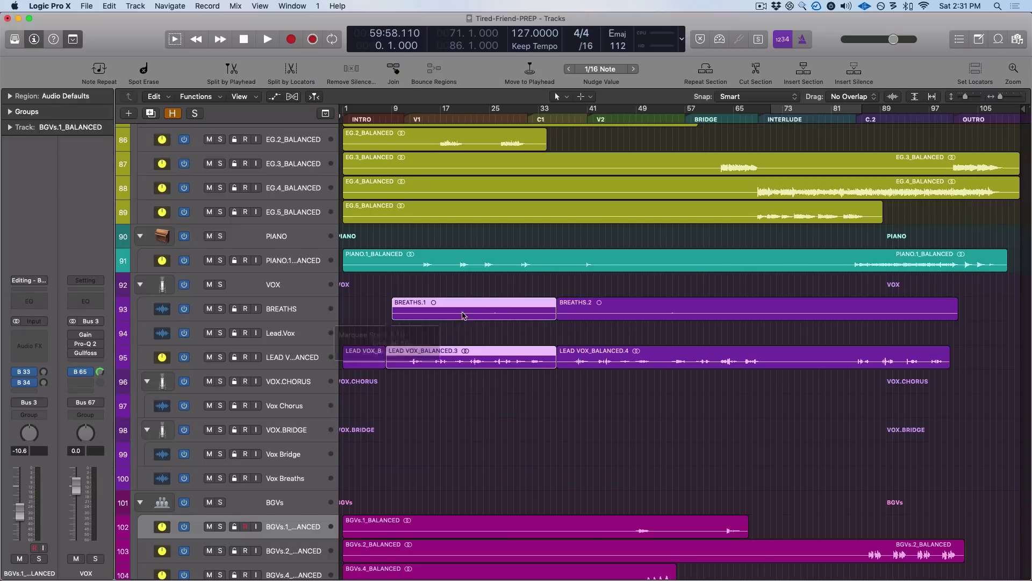
click(596, 122)
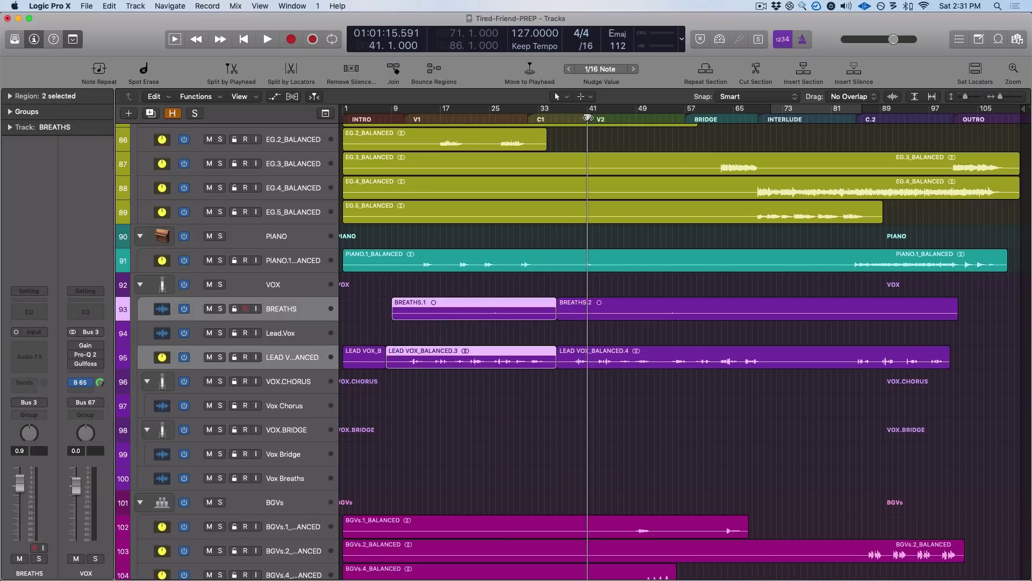
drag(594, 370, 691, 317)
click(660, 363)
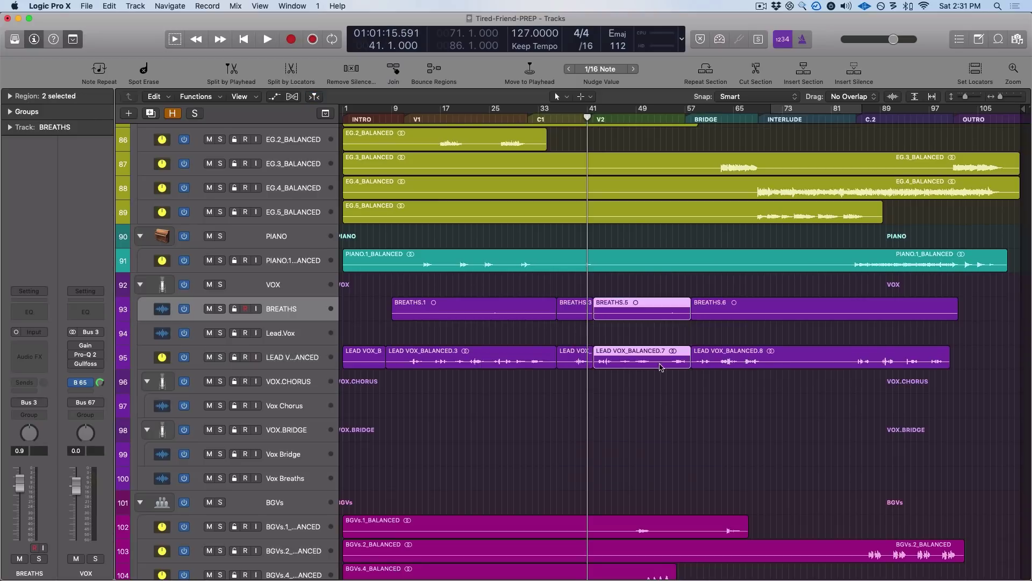
drag(820, 376, 963, 290)
click(888, 358)
Duplicate the Vox Chorus track with its settings inside the VOX.CHORUS stack and name the new track Breaths.
click(444, 393)
click(271, 381)
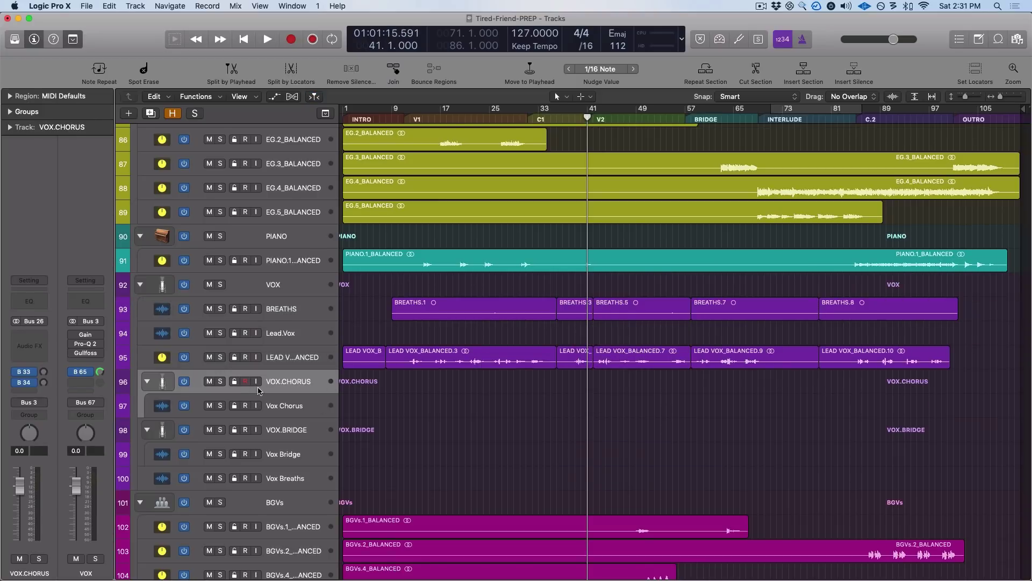
click(281, 410)
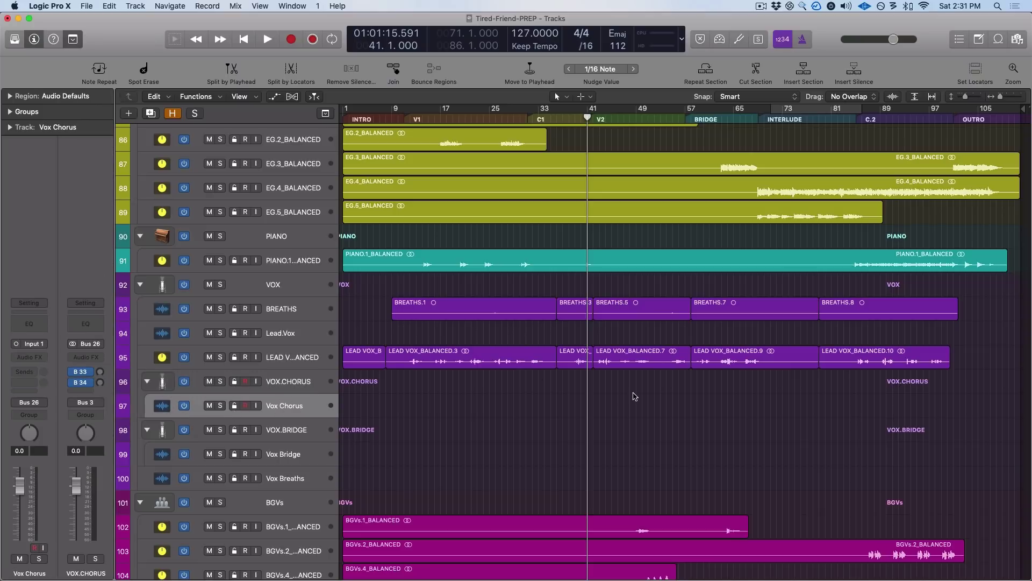
drag(582, 385, 570, 314)
click(414, 393)
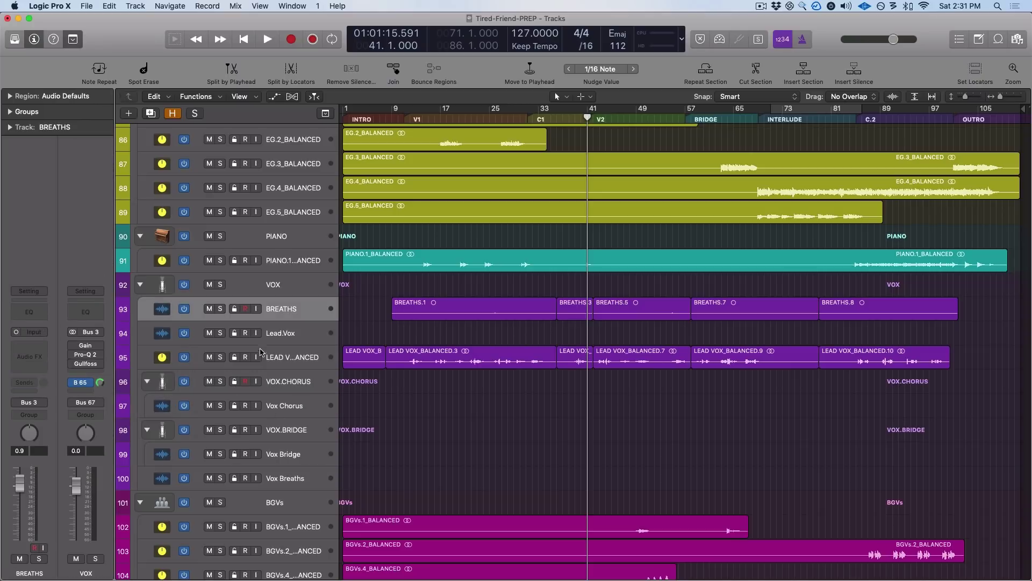
click(294, 414)
key(super+d)
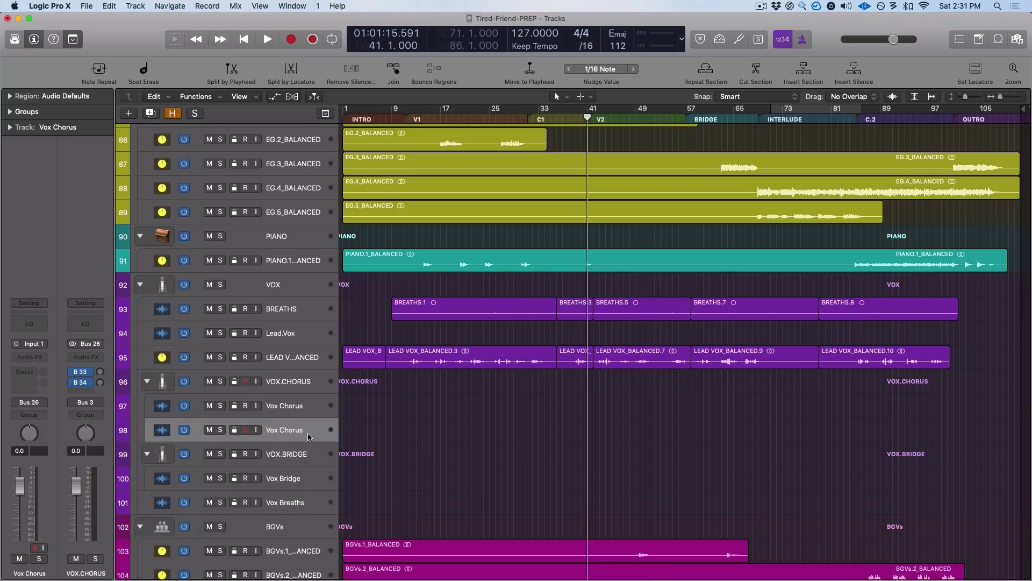
double_click(282, 429)
text(Breaths)
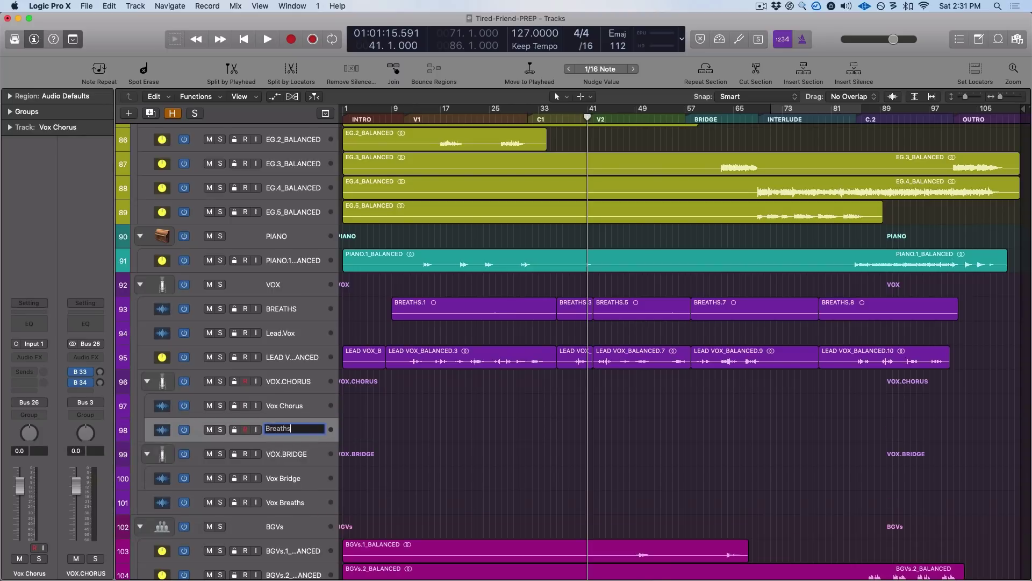
Move the first chorus sections of the lead vocal and breaths onto the Vox Chorus and Breaths tracks.
click(577, 317)
drag(577, 360, 577, 481)
click(564, 448)
drag(573, 406, 573, 430)
drag(573, 479, 573, 408)
click(719, 369)
shift+click(763, 304)
drag(763, 304, 765, 461)
click(764, 458)
drag(758, 551, 758, 502)
key(super+z)
key(super+z)
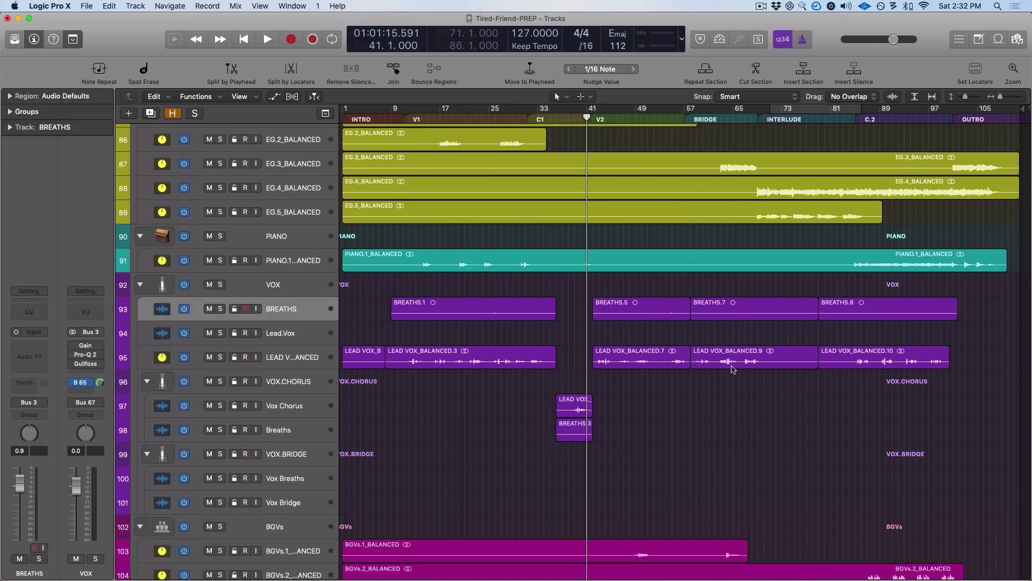
Move the bridge sections of the lead vocal and breaths onto the Vox Bridge and Vox Breaths tracks.
drag(732, 365, 732, 503)
drag(732, 307, 732, 477)
Group the BREATHS and LEAD VOX_BALANCED tracks into a summing track stack named VOX.VERSE.
right_click(294, 347)
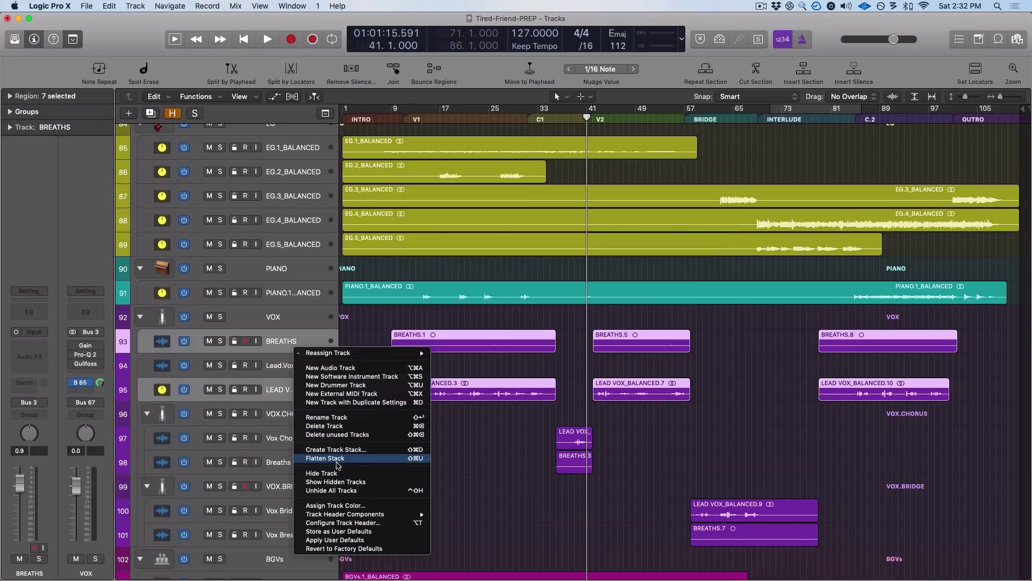
click(329, 450)
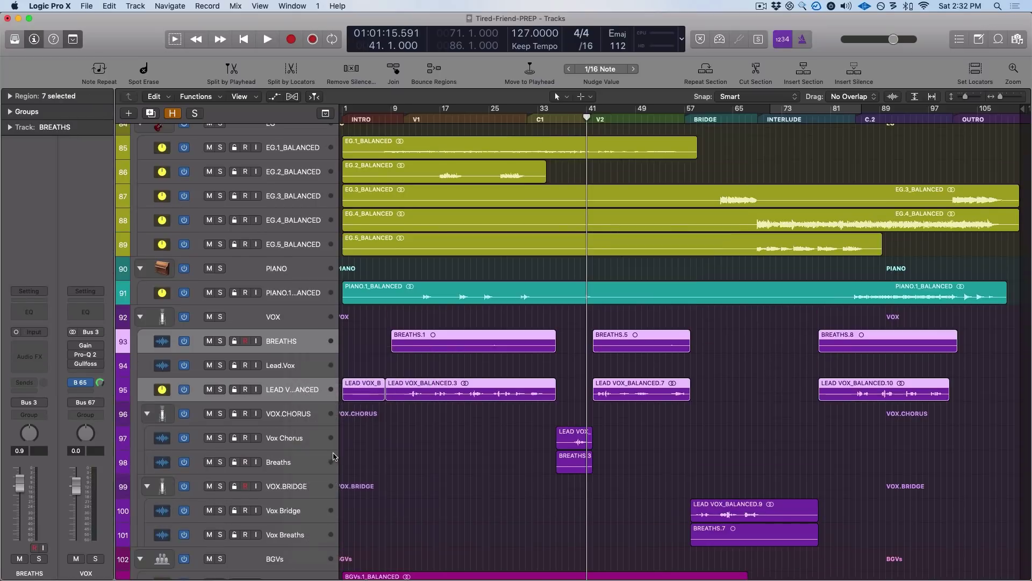
click(599, 105)
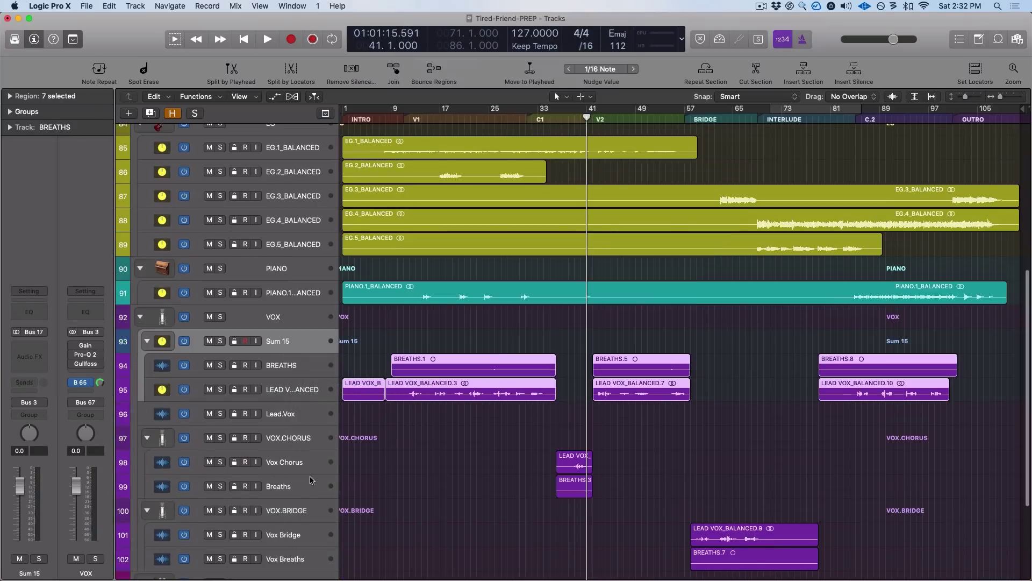
double_click(281, 340)
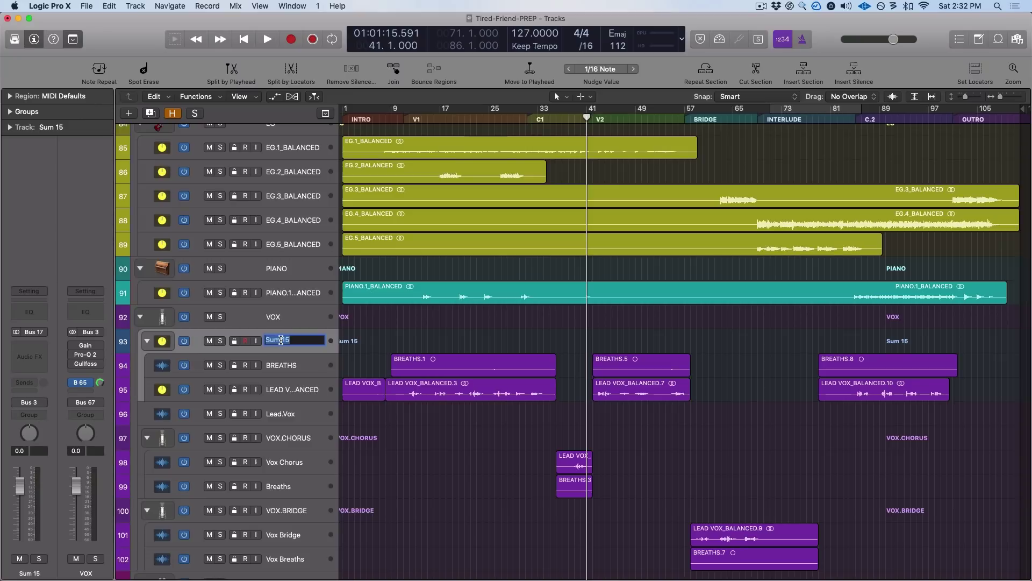
text(VOX.VERSE)
key(Return)
Move the C.2 sections of the lead vocal and breaths from VOX.VERSE onto the Vox Chorus and Breaths tracks.
scroll(394, 269, down, 3)
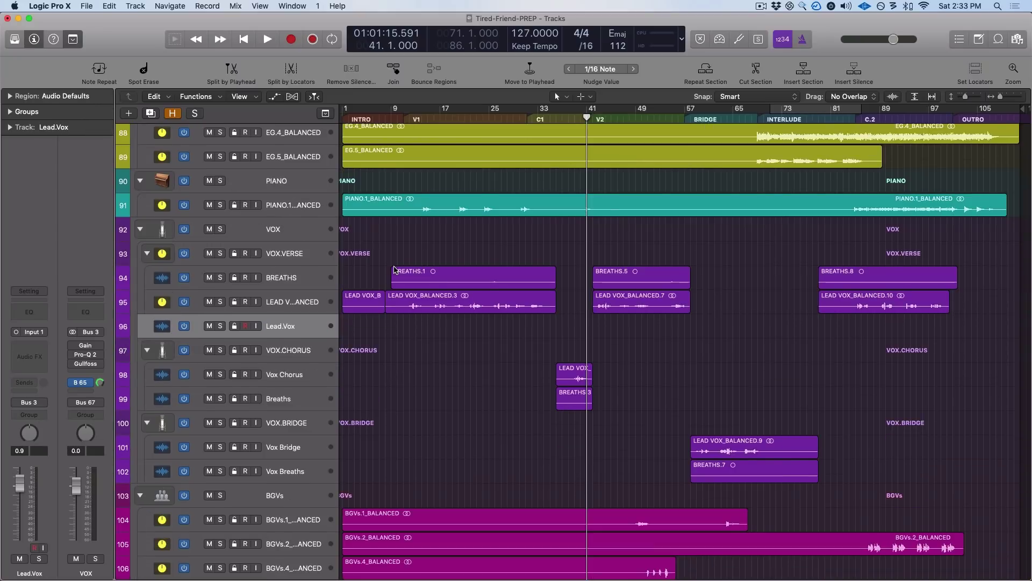
click(300, 277)
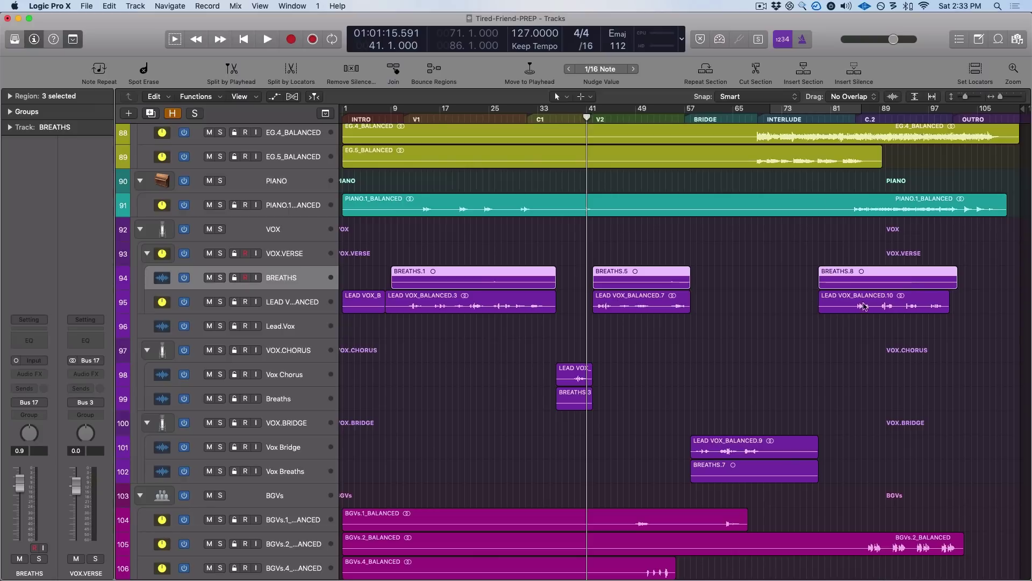
drag(804, 277, 895, 397)
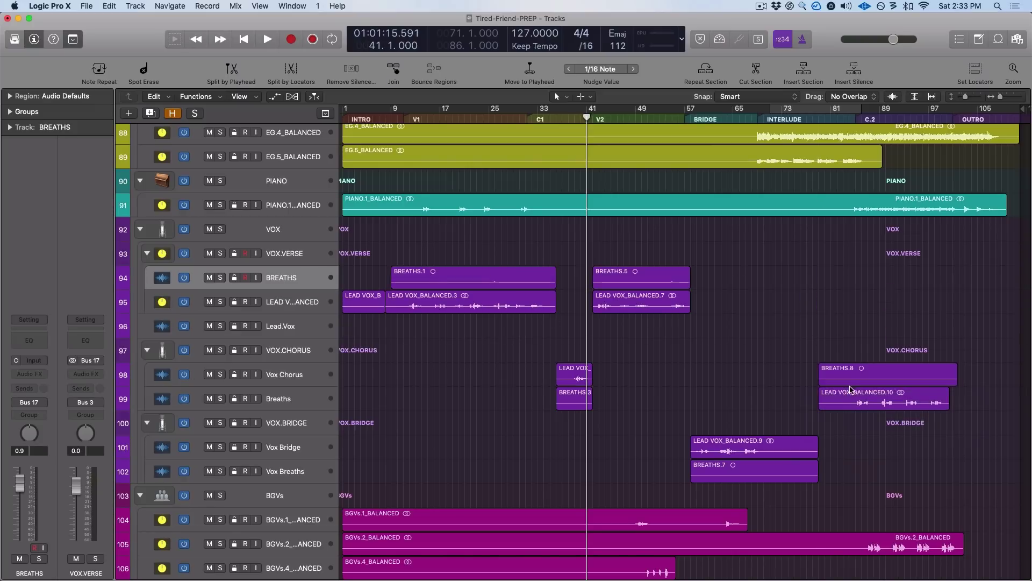
click(675, 397)
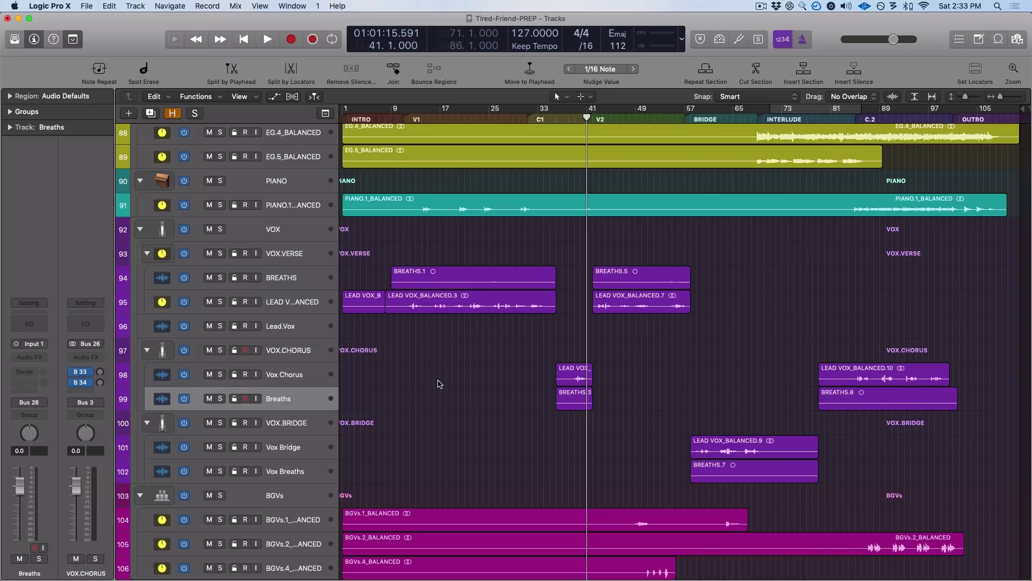
Open the mixer, select the four bounced BGVs channels and pull their faders all the way down together.
key(x)
scroll(589, 436, right, 10)
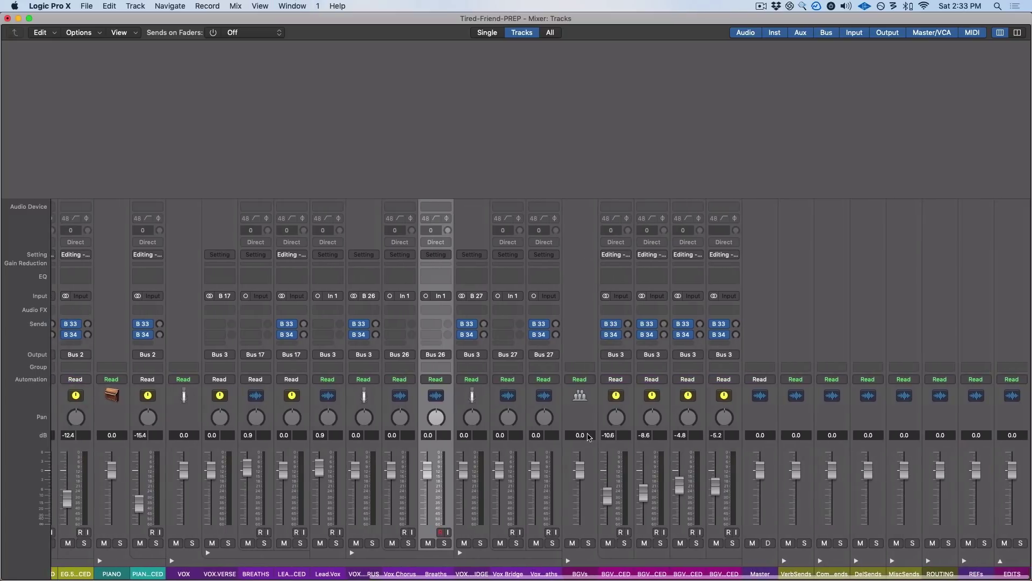
click(724, 573)
shift+click(606, 570)
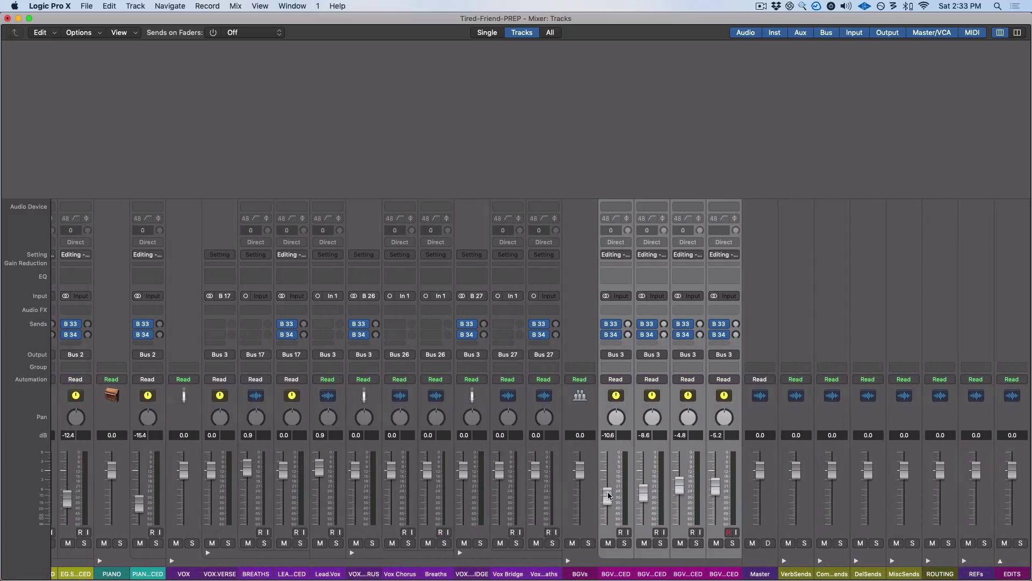
drag(607, 492, 607, 523)
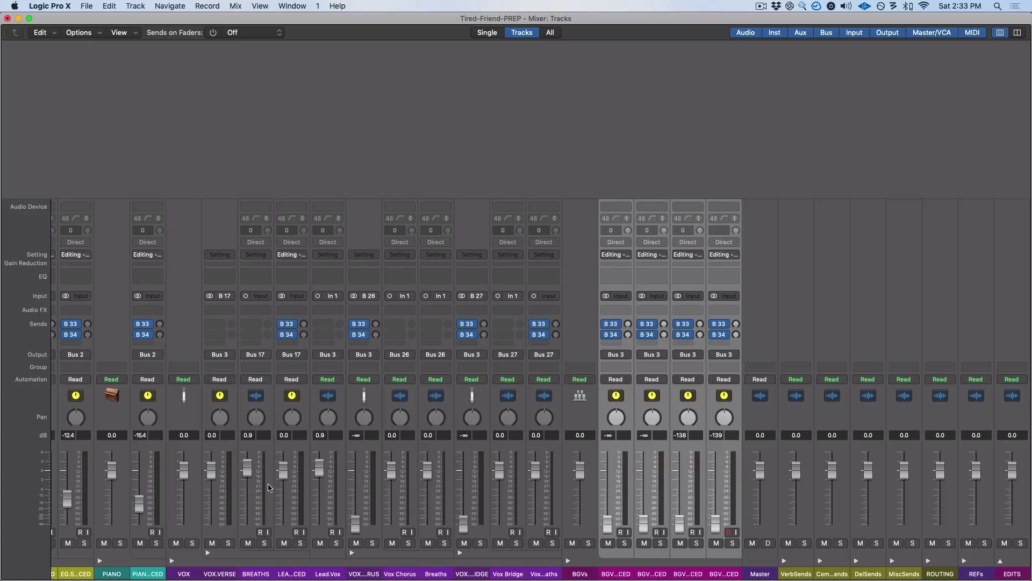
Pull the LEAD VOX_BALANCED, VOX.VERSE and bounced piano faders all the way down.
drag(281, 476, 283, 525)
drag(212, 472, 212, 525)
scroll(149, 522, left, 7)
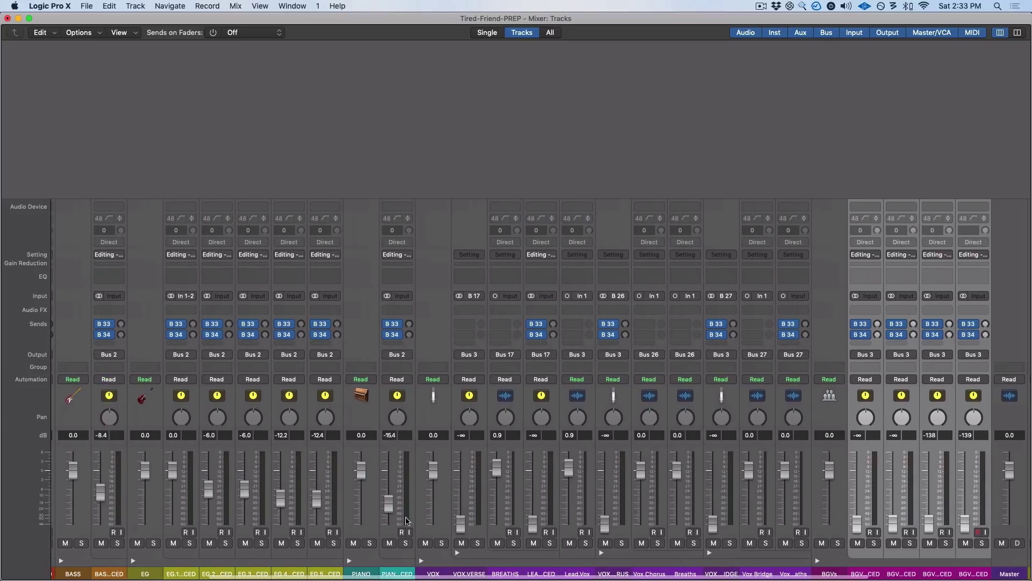
drag(388, 506, 389, 524)
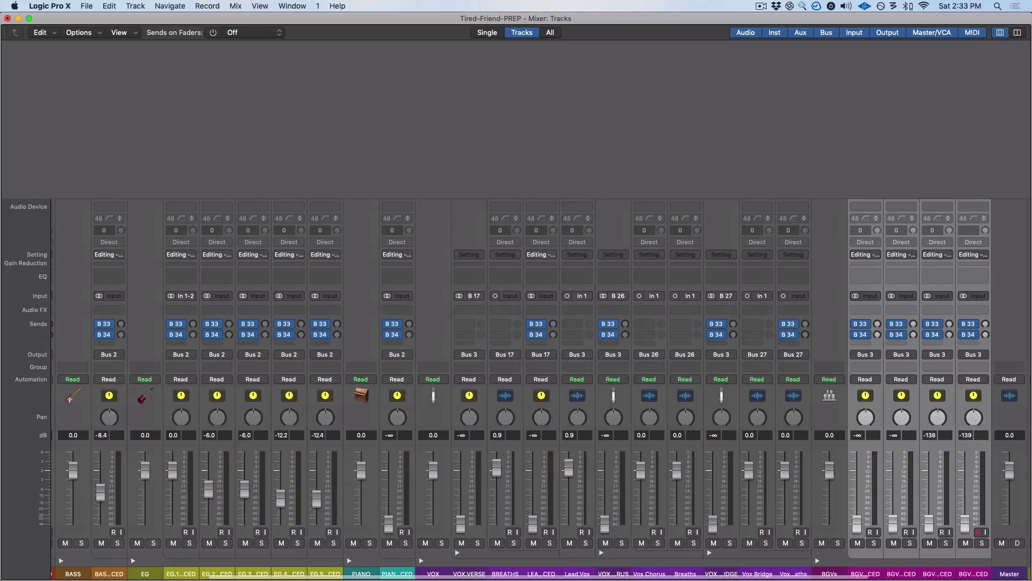
Pull the faders of the five bounced EG channels, the bass and the bounced drums all the way down.
click(325, 572)
shift+click(195, 572)
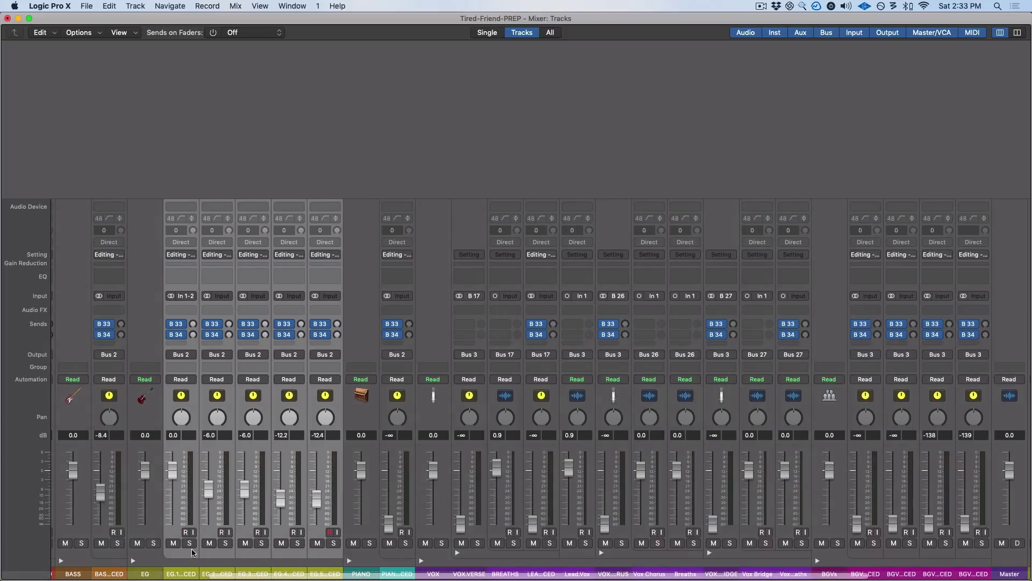
drag(176, 474, 173, 524)
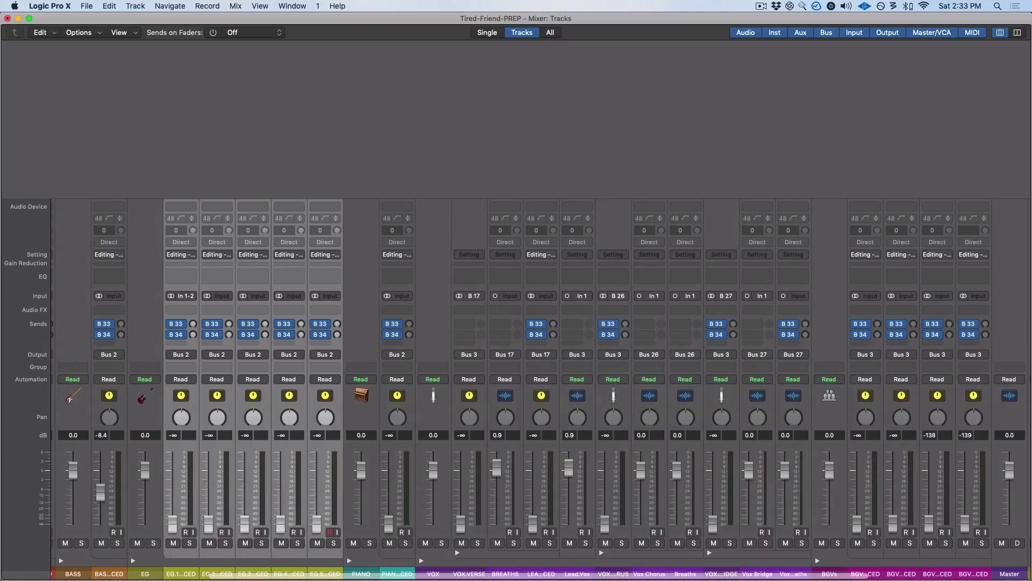
scroll(323, 484, left, 7)
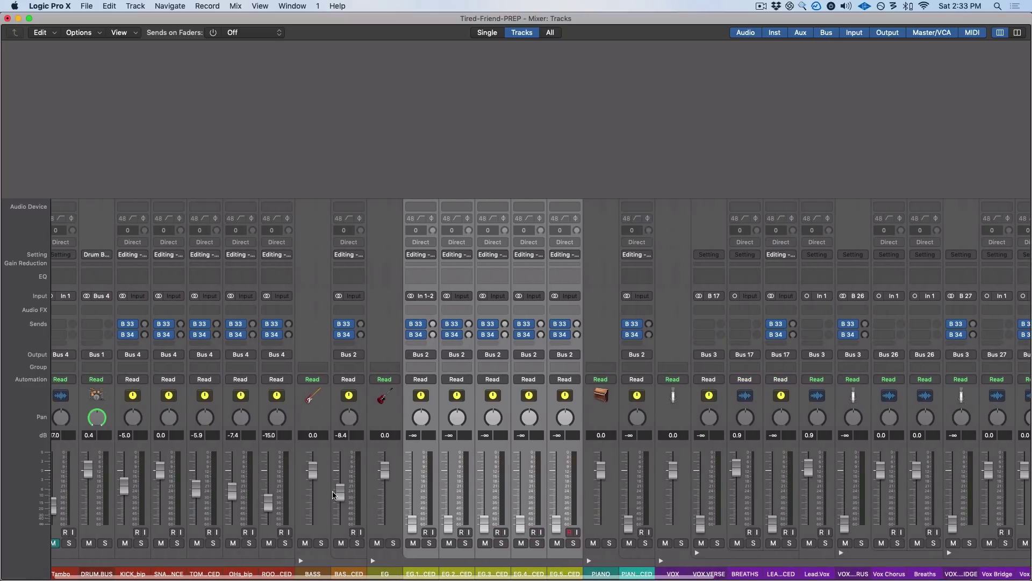
drag(339, 493, 340, 501)
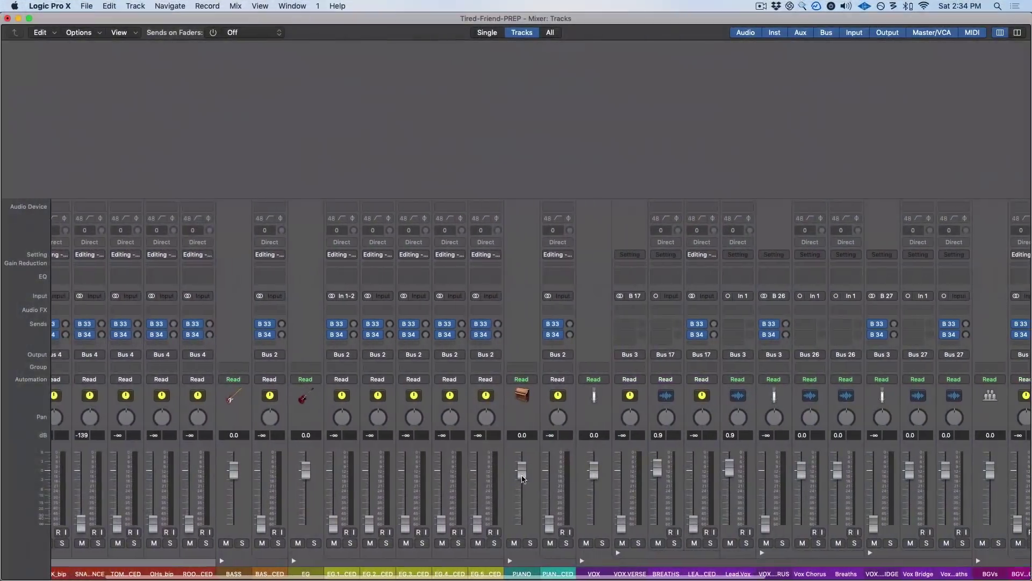
Review the bounced tracks in the arrangement and their lowered channels in the mixer.
key(super+2)
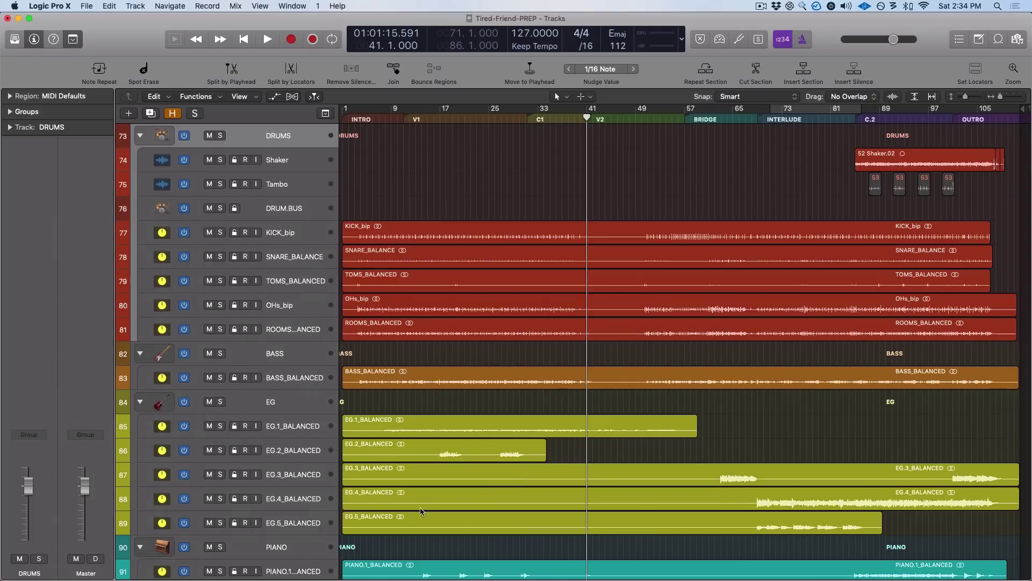
click(445, 401)
scroll(467, 304, down, 3)
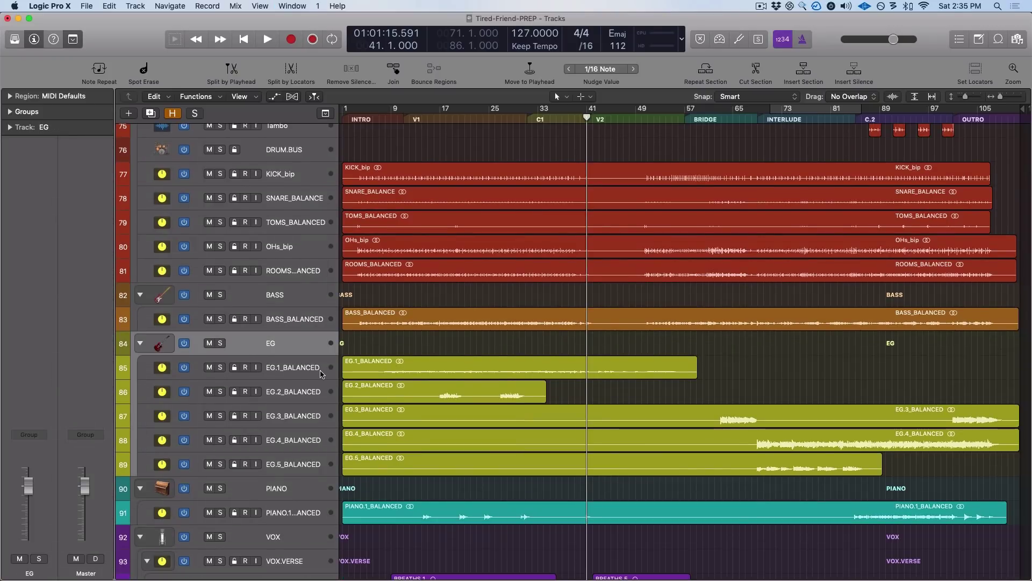
key(super+2)
scroll(502, 343, right, 10)
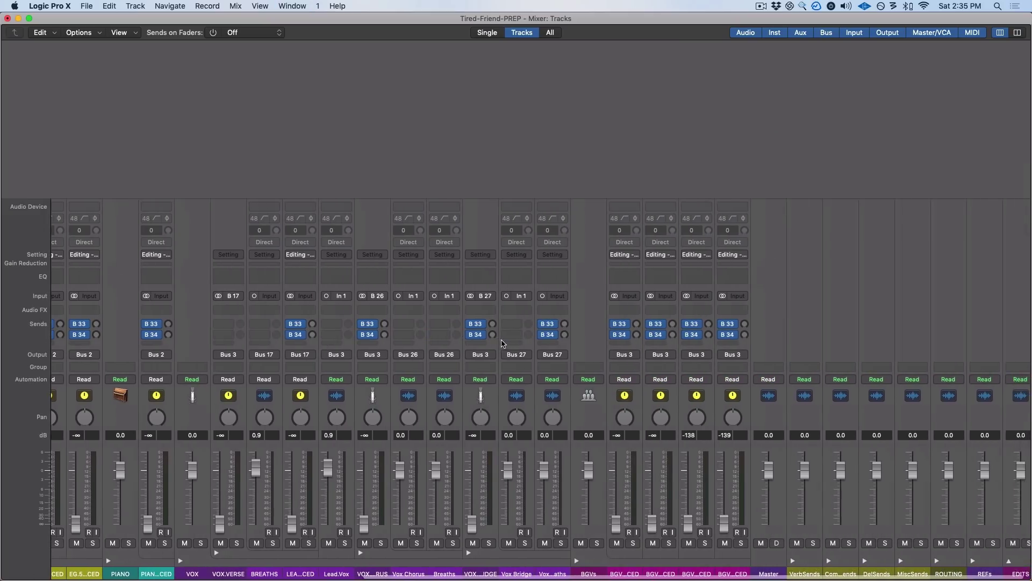
key(super+2)
click(848, 375)
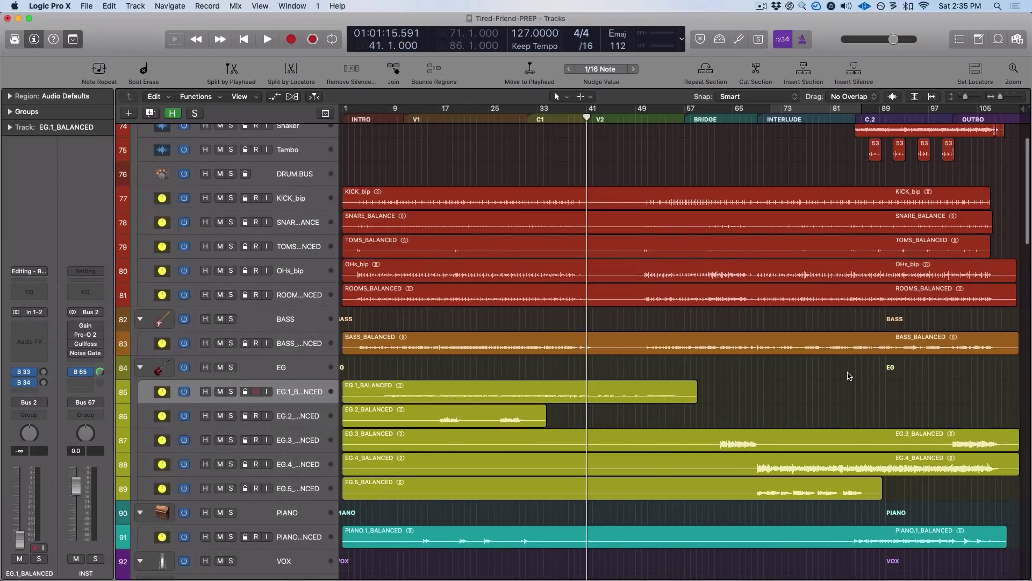
Insert a Gain plug-in on the MASTER channel, turn on its Mono option and move its window to the middle.
key(super+2)
scroll(735, 161, right, 8)
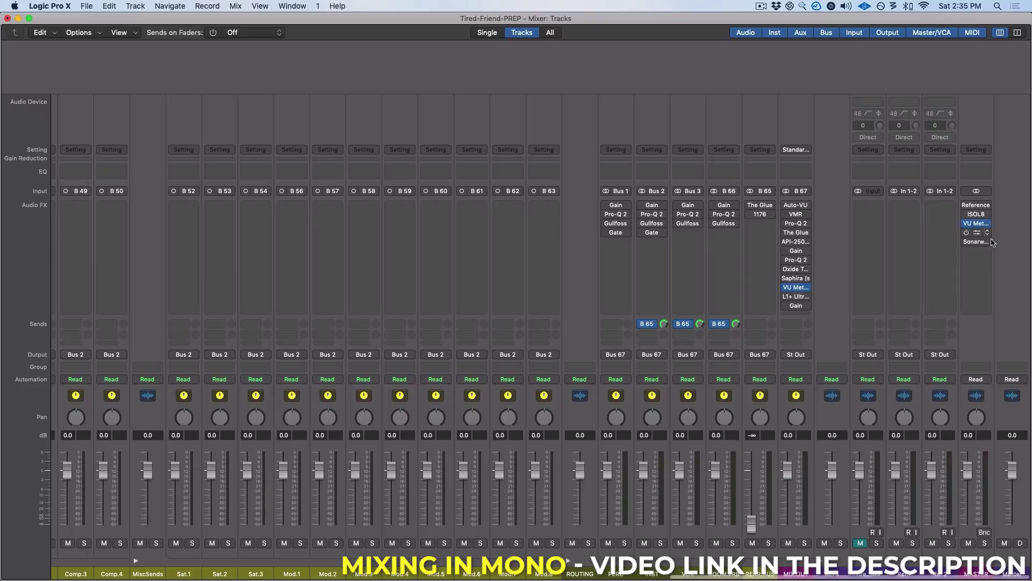
click(977, 279)
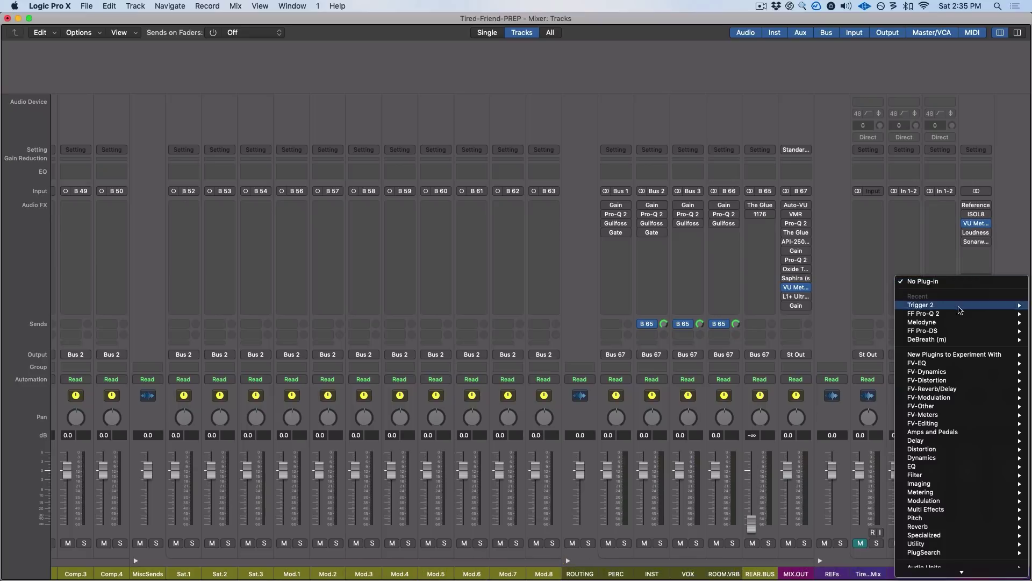
mouse_move(957, 406)
mouse_move(839, 415)
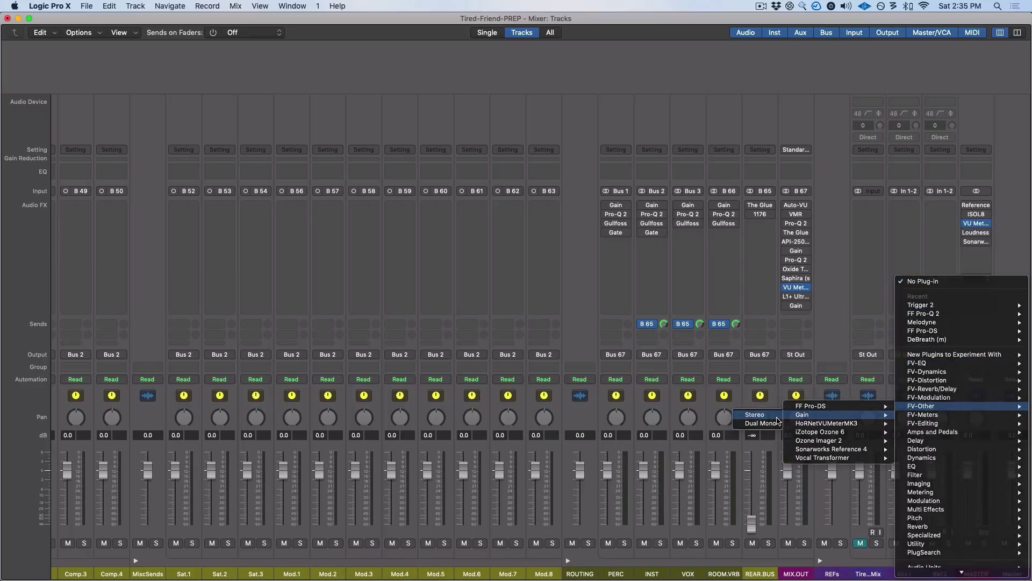
click(777, 419)
click(186, 124)
drag(160, 26, 493, 193)
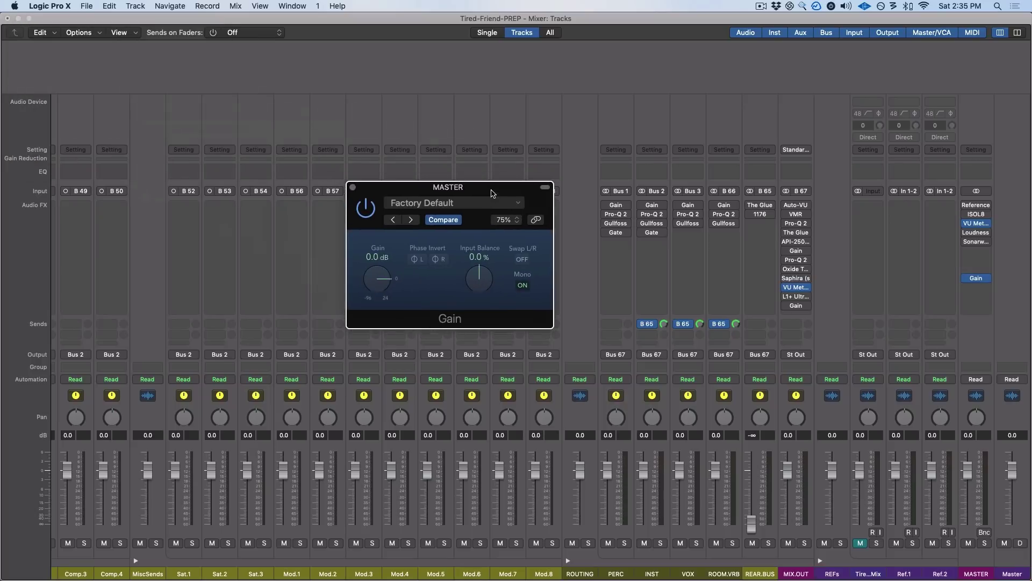
Close the Gain plug-in window and select the MASTER channel strip in the mixer.
click(353, 187)
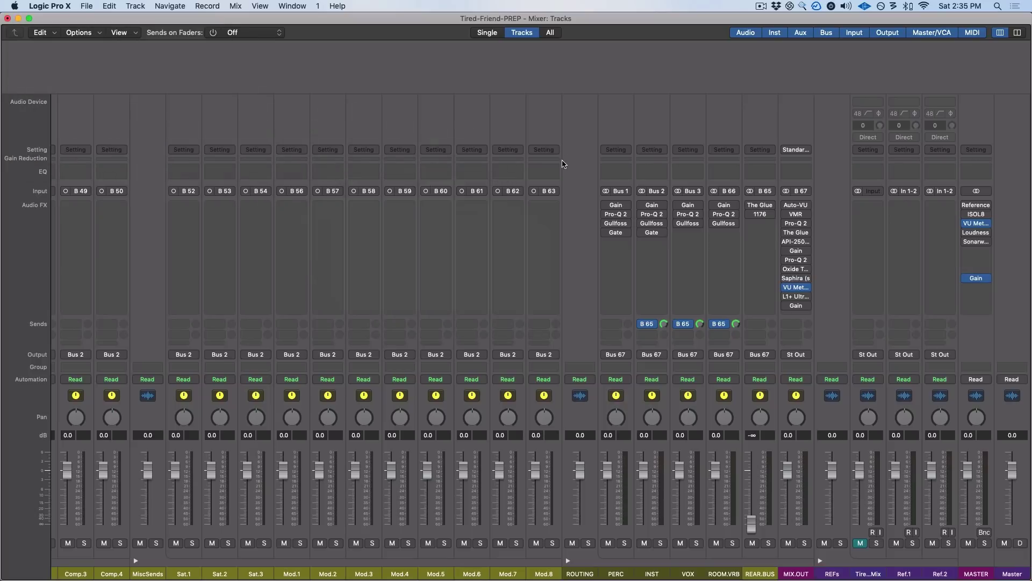
click(565, 163)
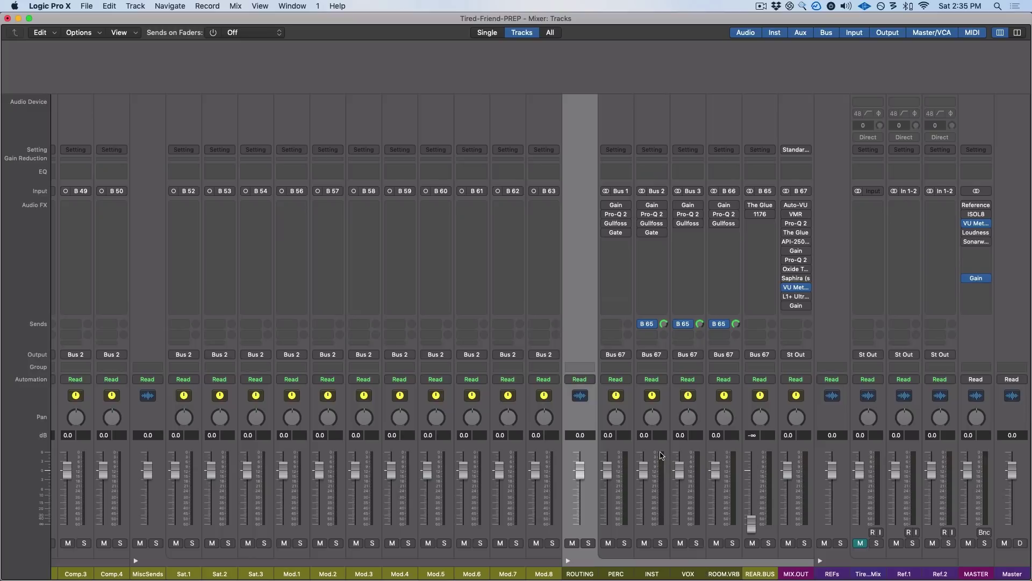
click(979, 345)
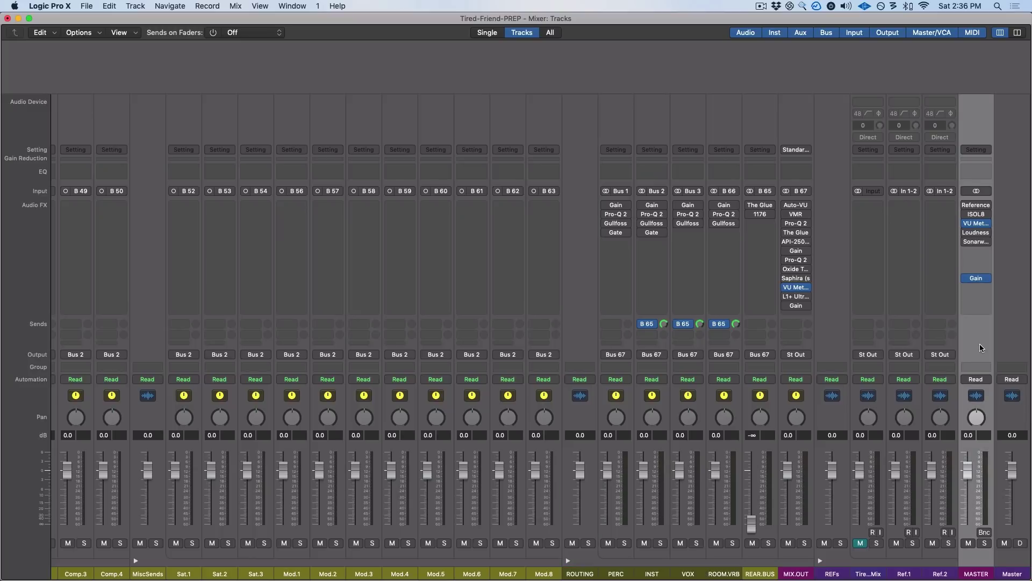
Close the mixer window and save the project as a new version named Tired-Friend-MIX-DRAFT-1.
key(super+w)
key(super+s)
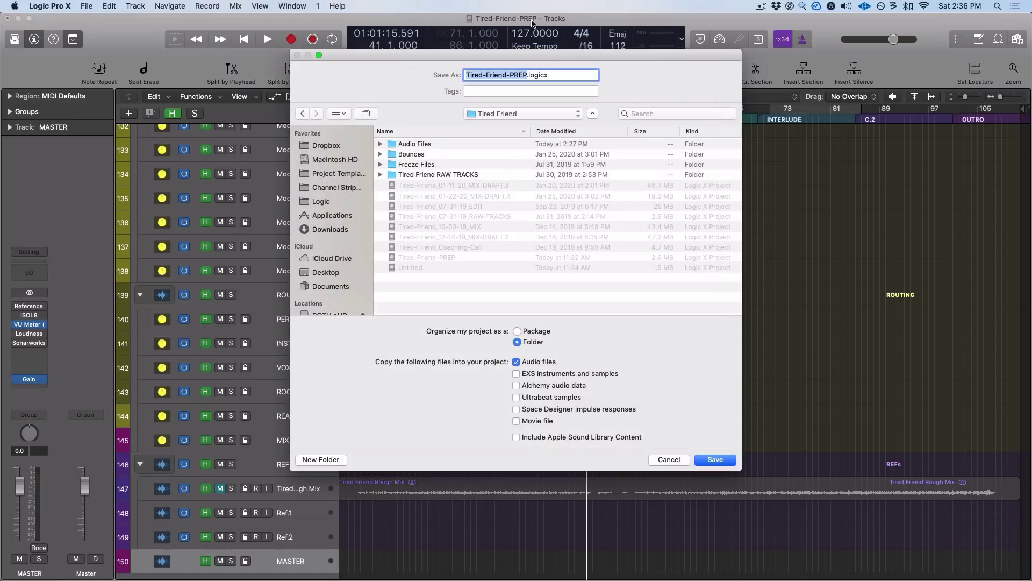
click(527, 80)
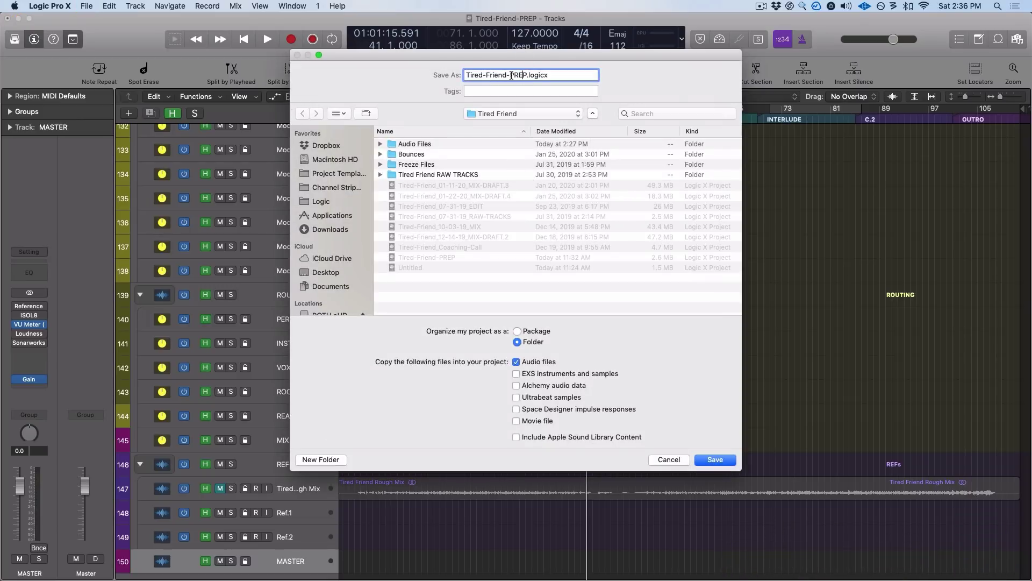
double_click(511, 74)
text(MIX-DRAFT-1)
key(Return)
Review the instrument and vocal channels in the mixer and the colored track stacks in the arrangement.
key(x)
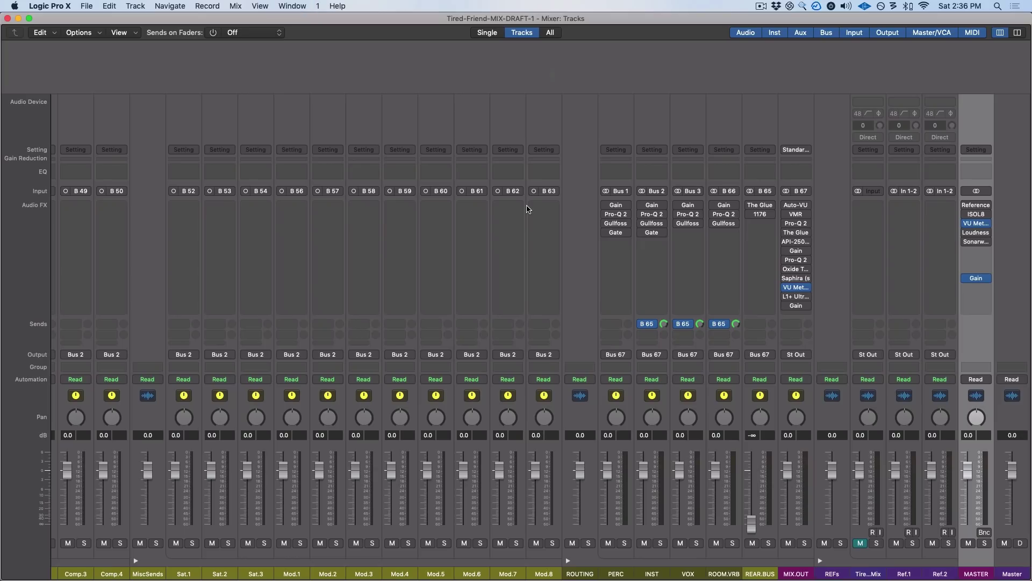
scroll(645, 323, left, 1)
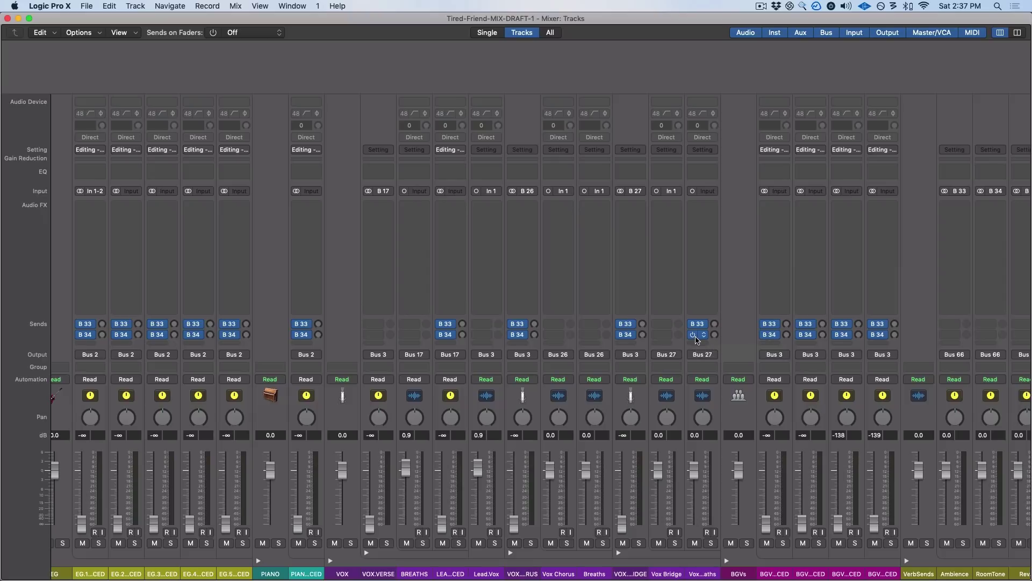
key(x)
scroll(697, 340, up, 15)
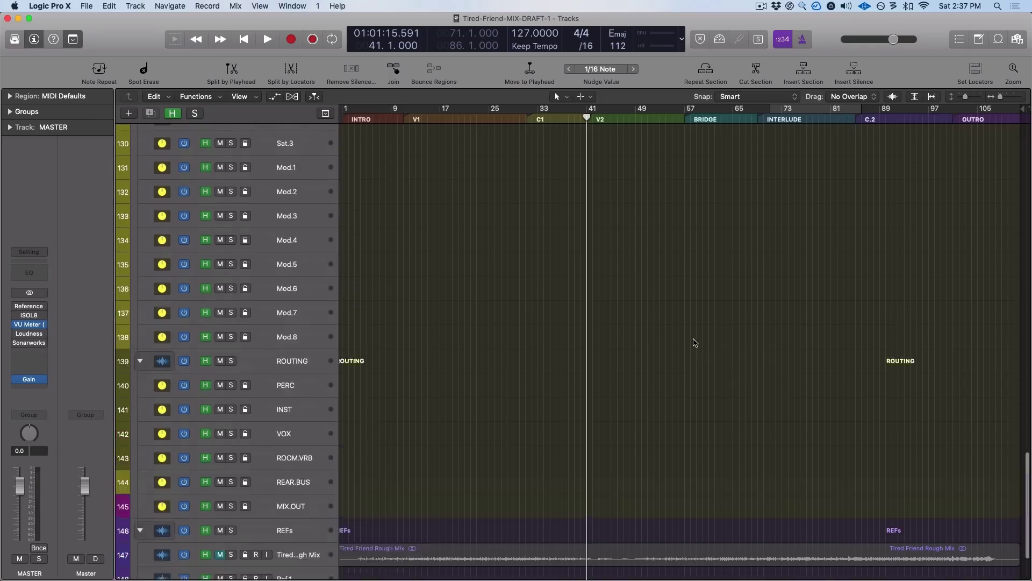
scroll(704, 344, up, 5)
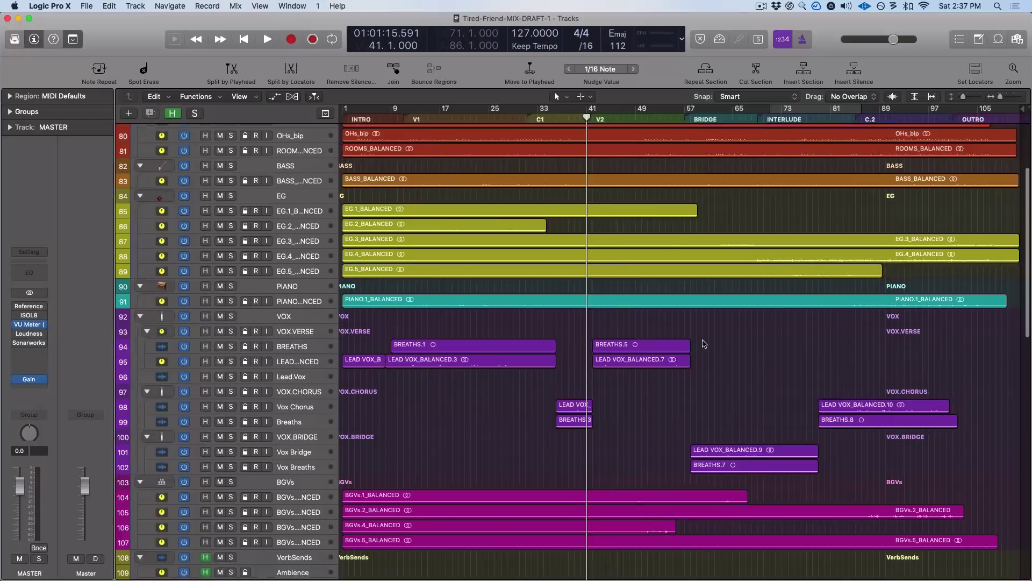